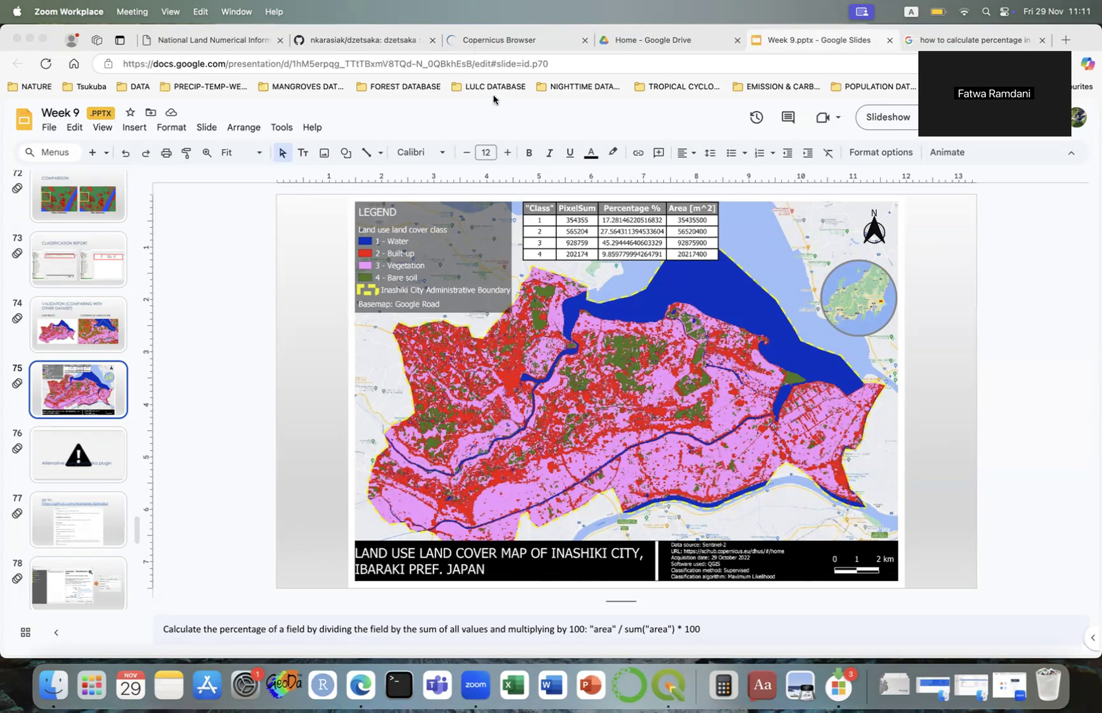
Examine the 2024 administrative boundary page of the National Land Numerical Information site, down to its prefecture and nationwide download lists
click(229, 43)
click(315, 65)
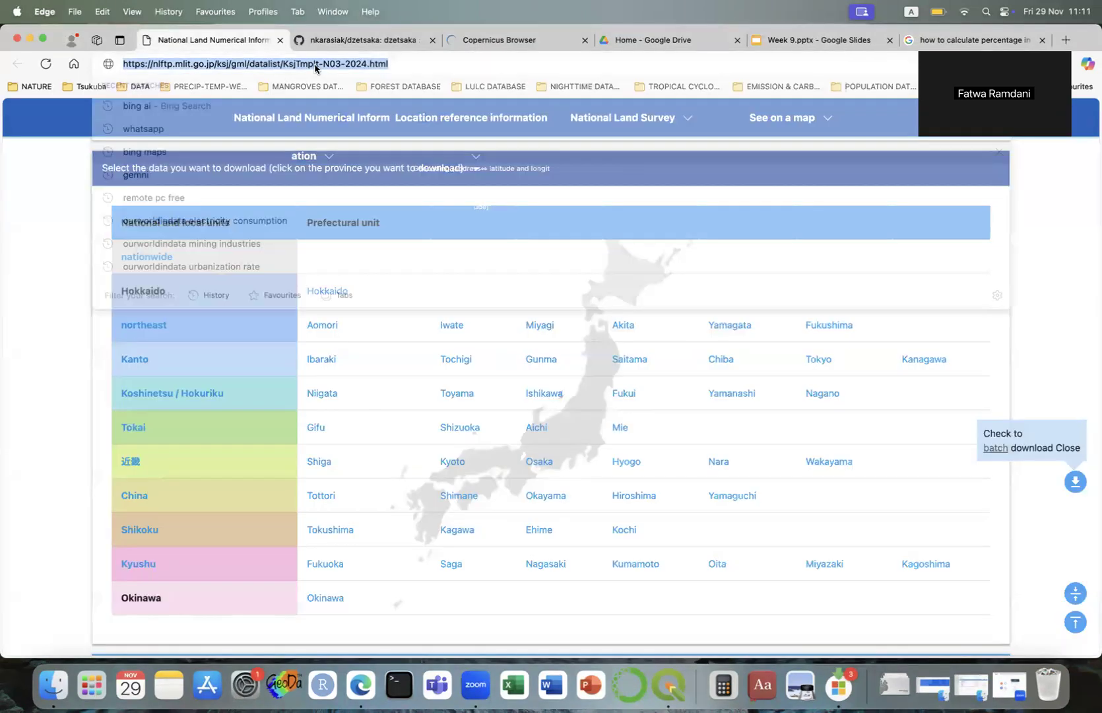
click(54, 225)
scroll(61, 296, down, 10)
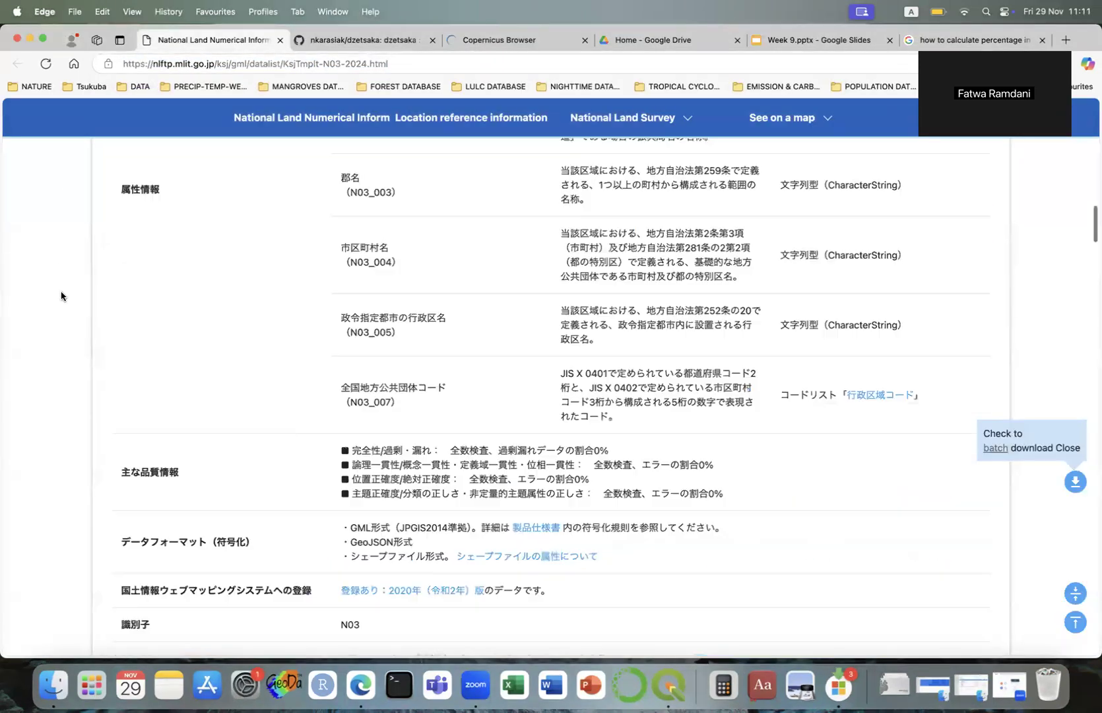
scroll(61, 296, up, 5)
scroll(61, 296, up, 10)
scroll(61, 296, down, 15)
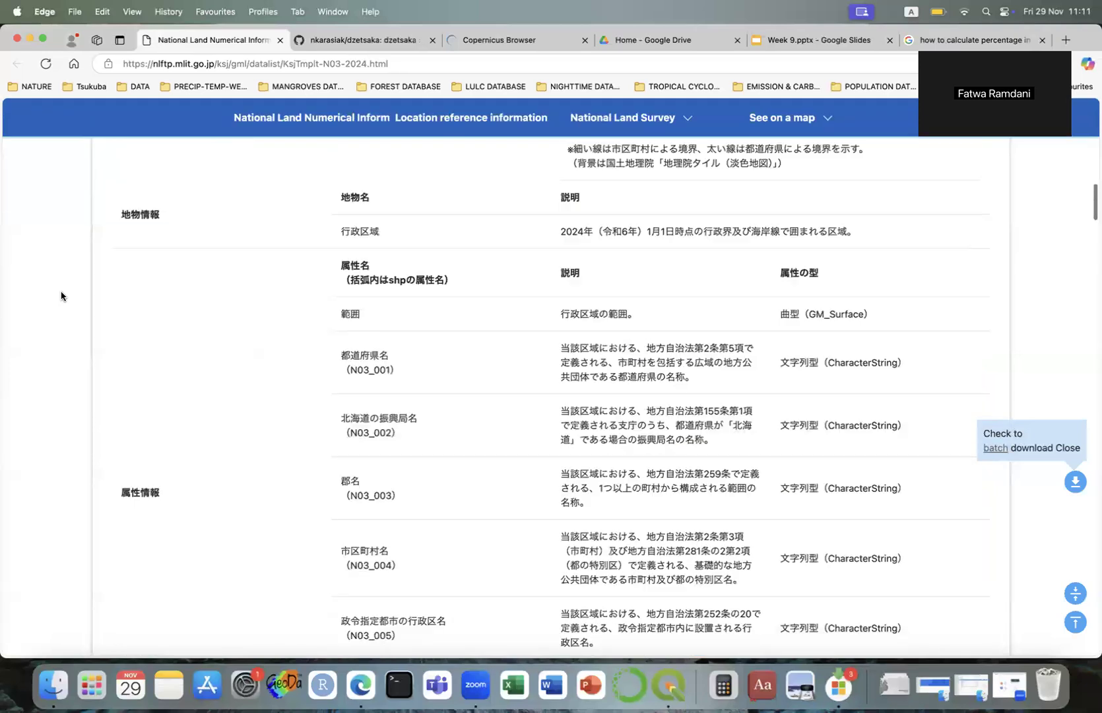
scroll(60, 295, down, 5)
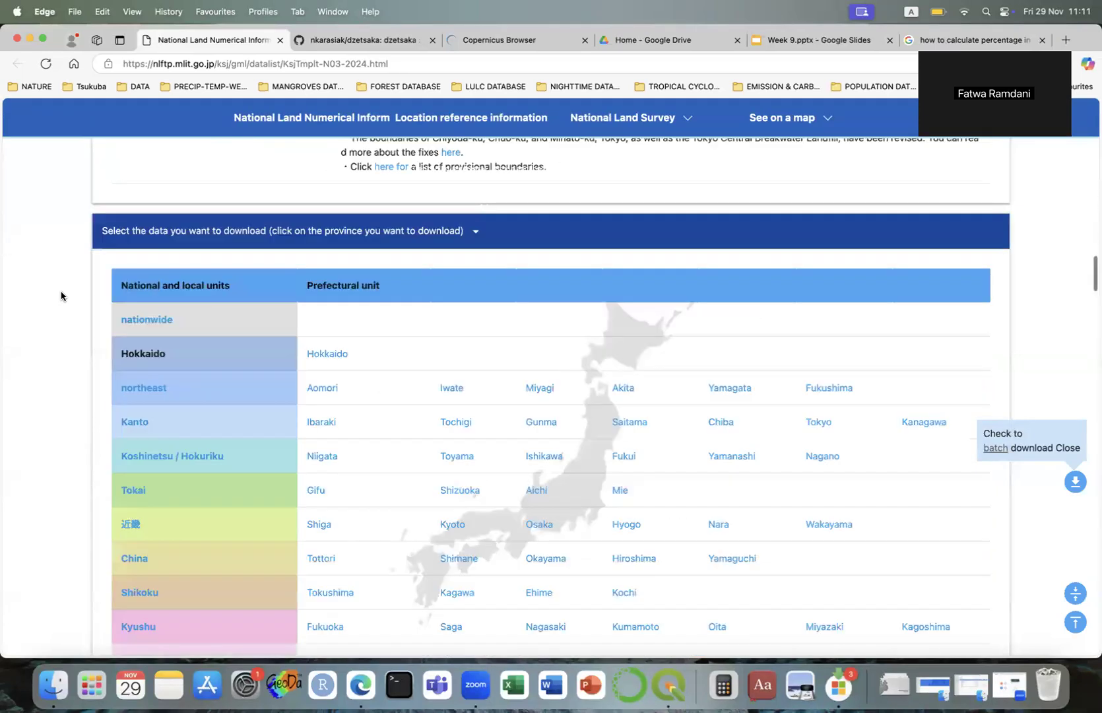
click(144, 257)
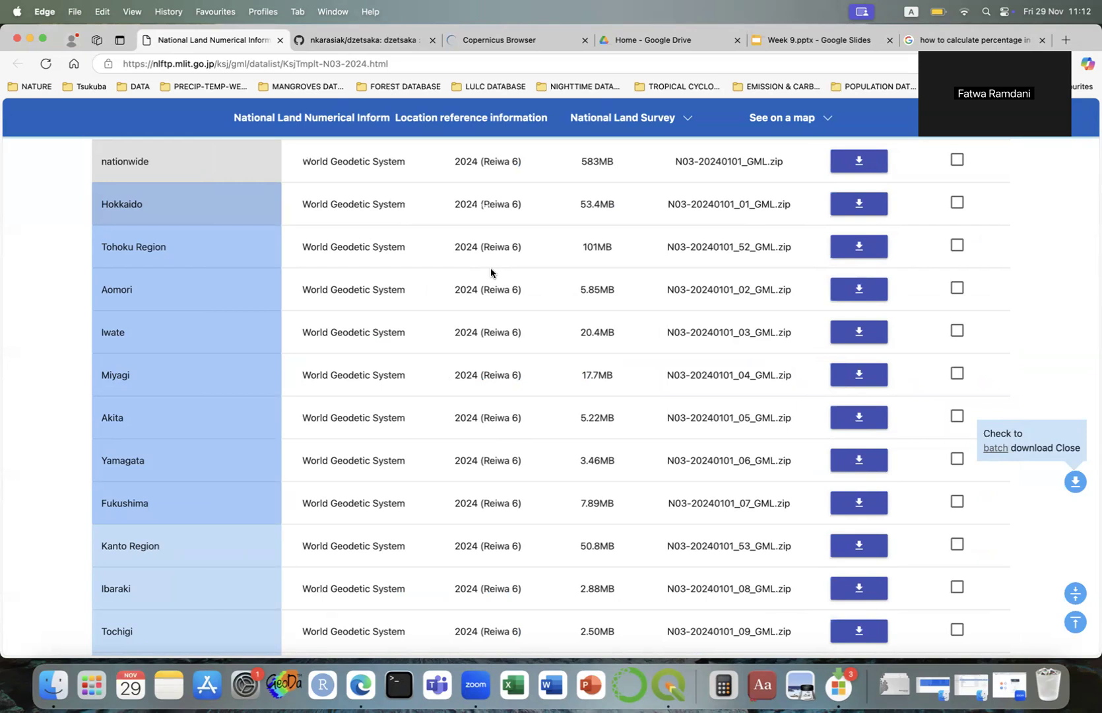
click(54, 690)
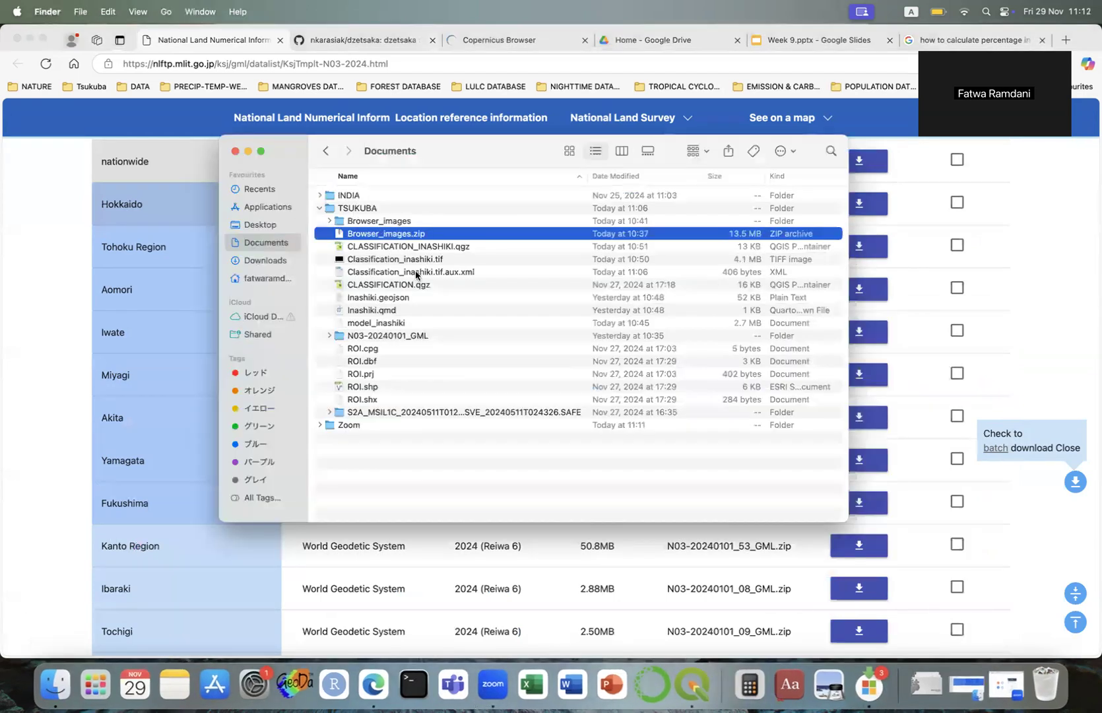
click(381, 210)
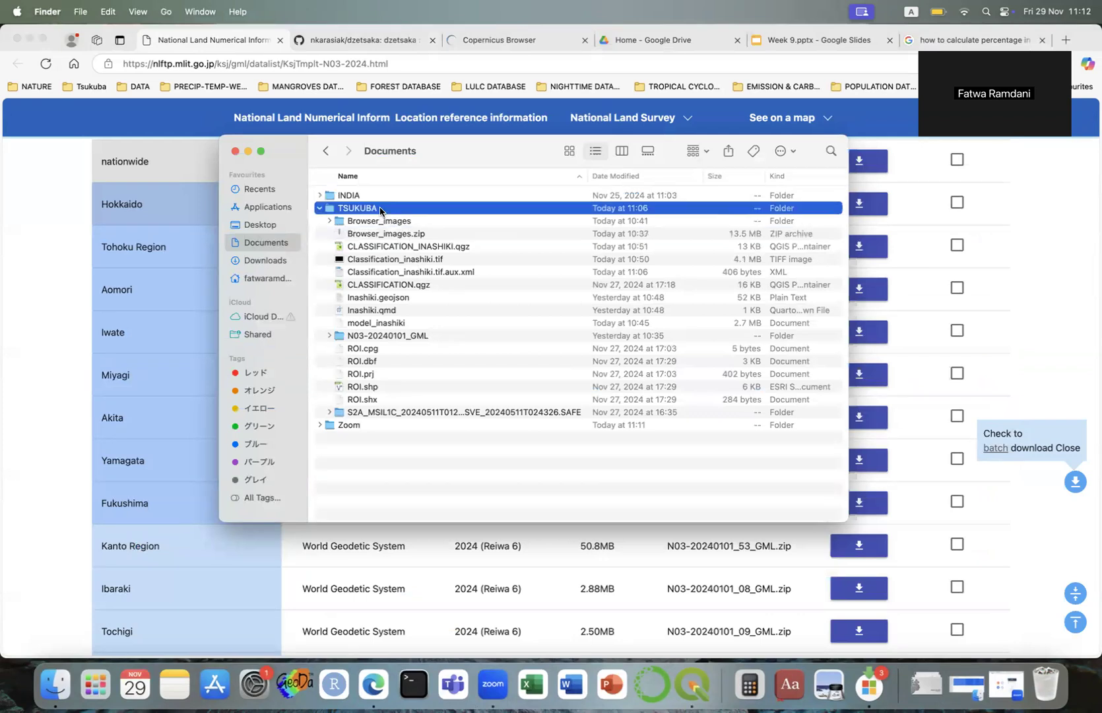
click(414, 338)
double_click(414, 337)
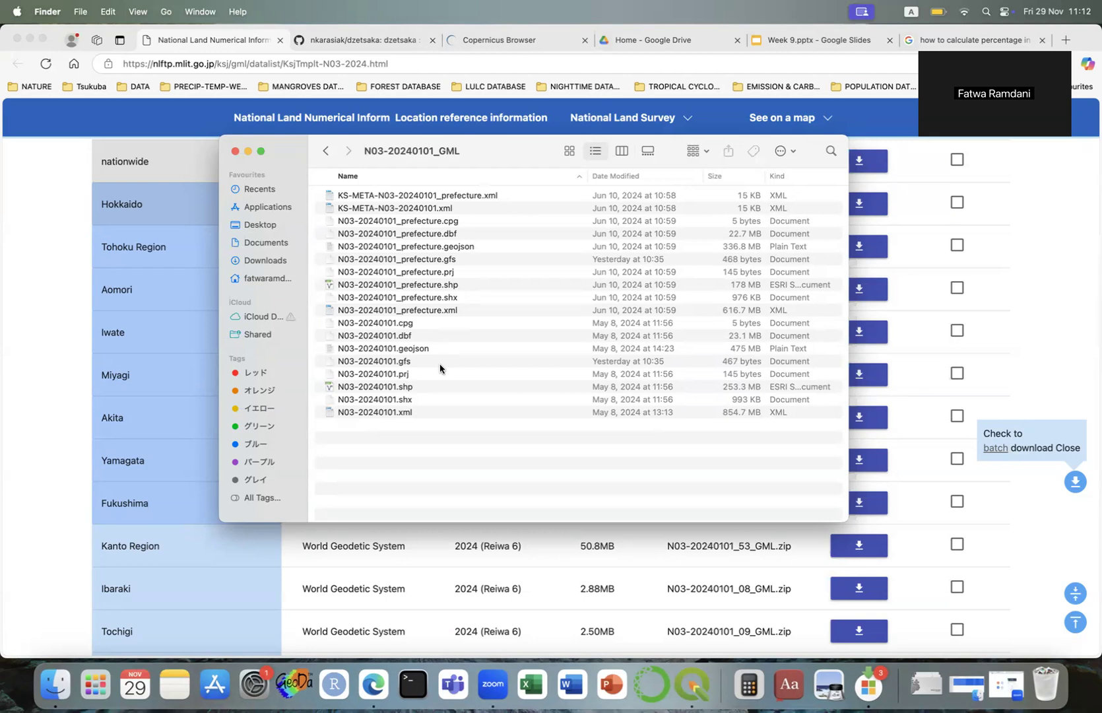
click(671, 679)
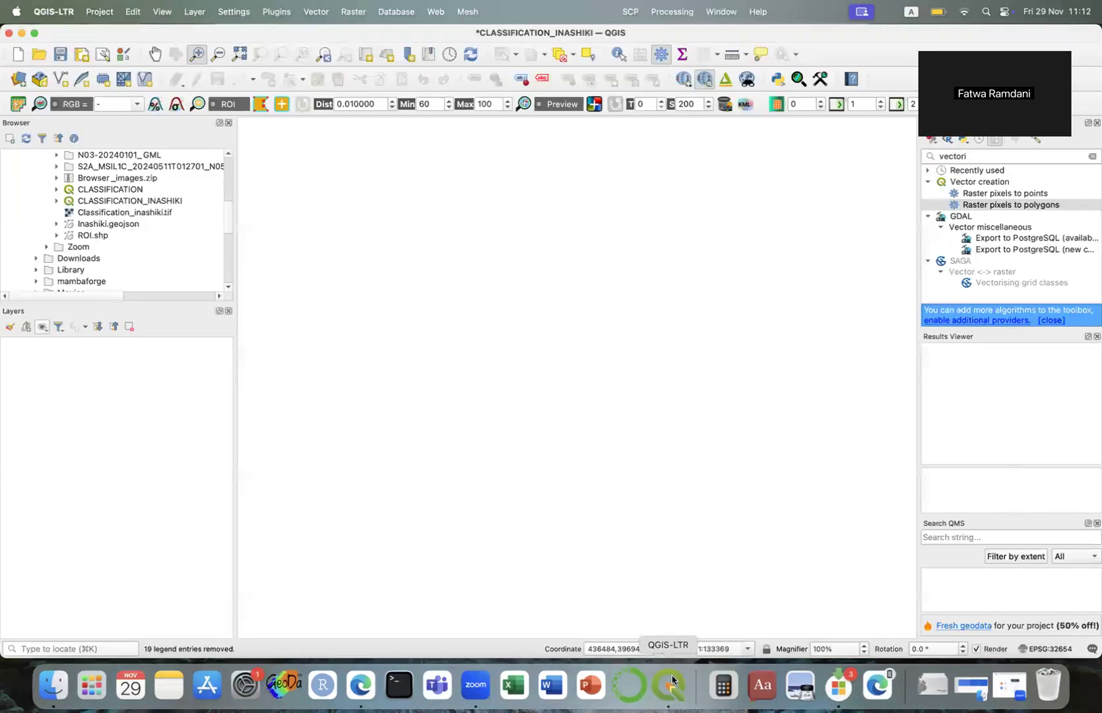
click(52, 687)
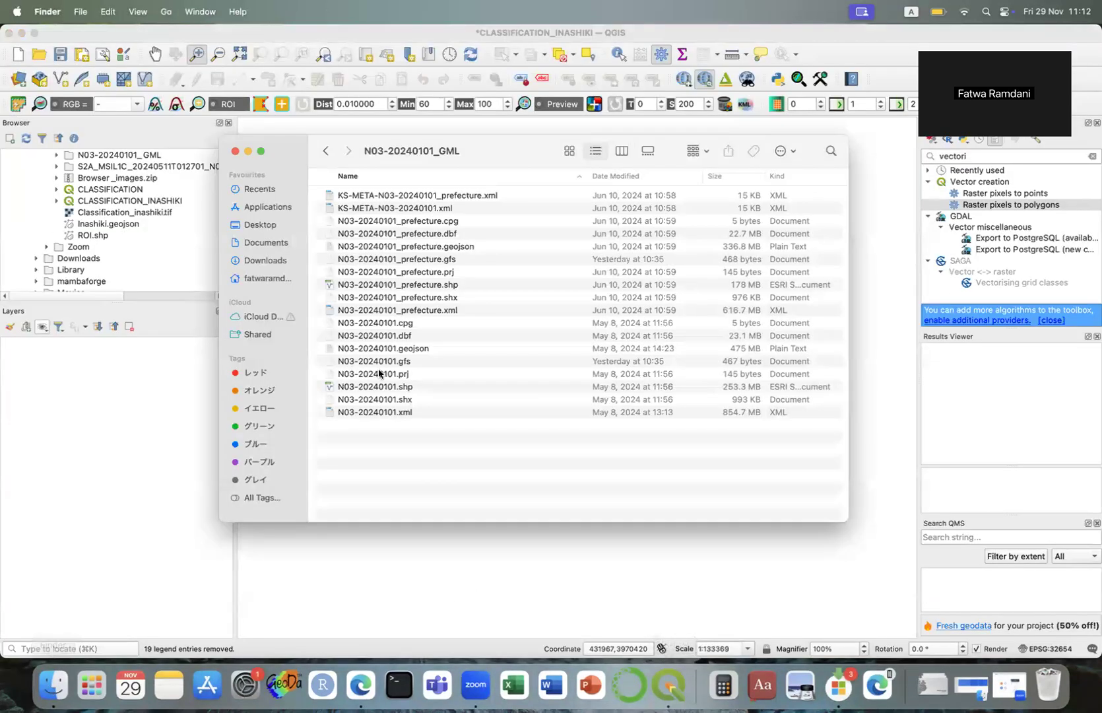
click(417, 388)
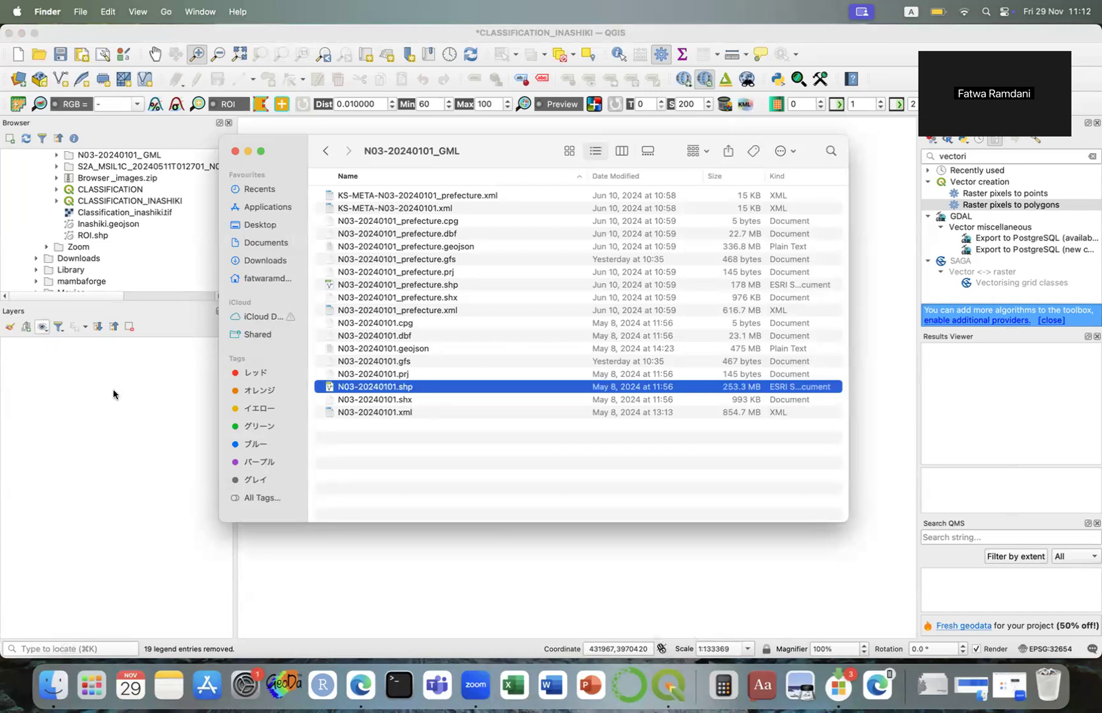
drag(388, 391, 104, 413)
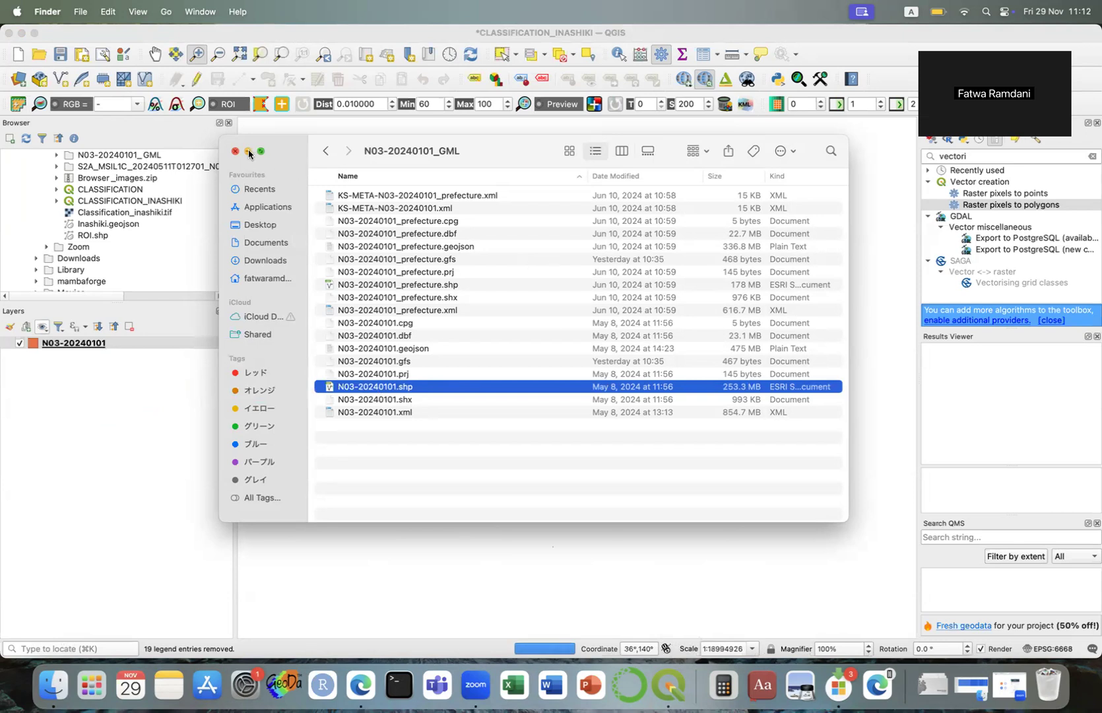
click(135, 376)
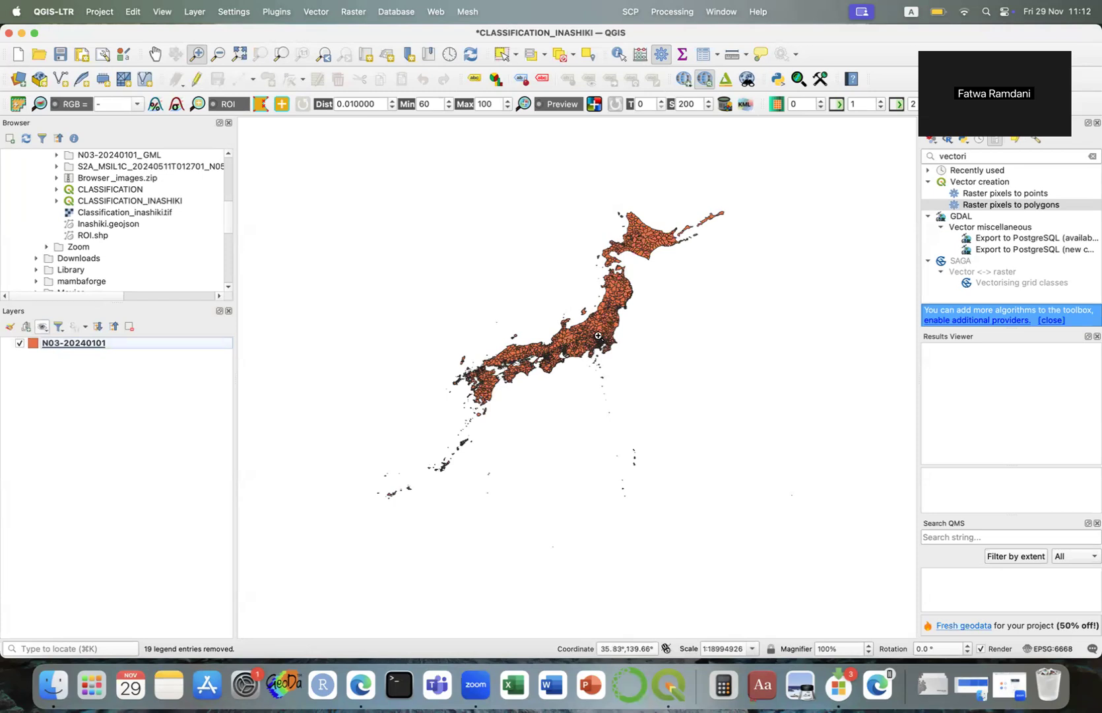
drag(597, 330, 624, 355)
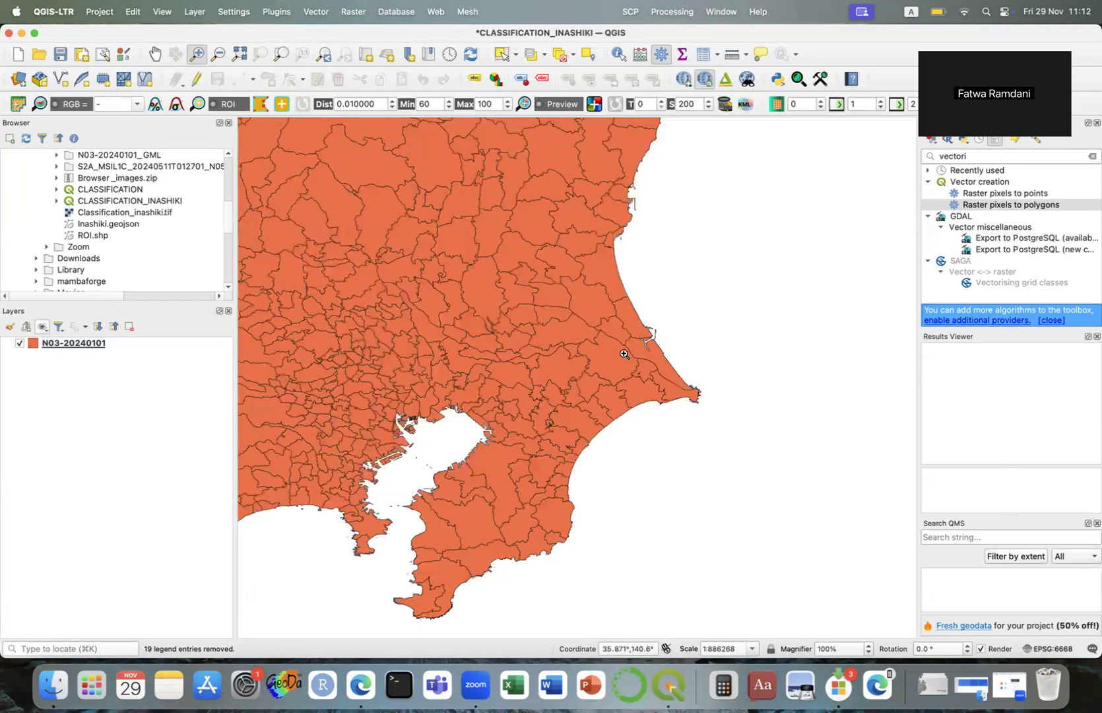
click(501, 54)
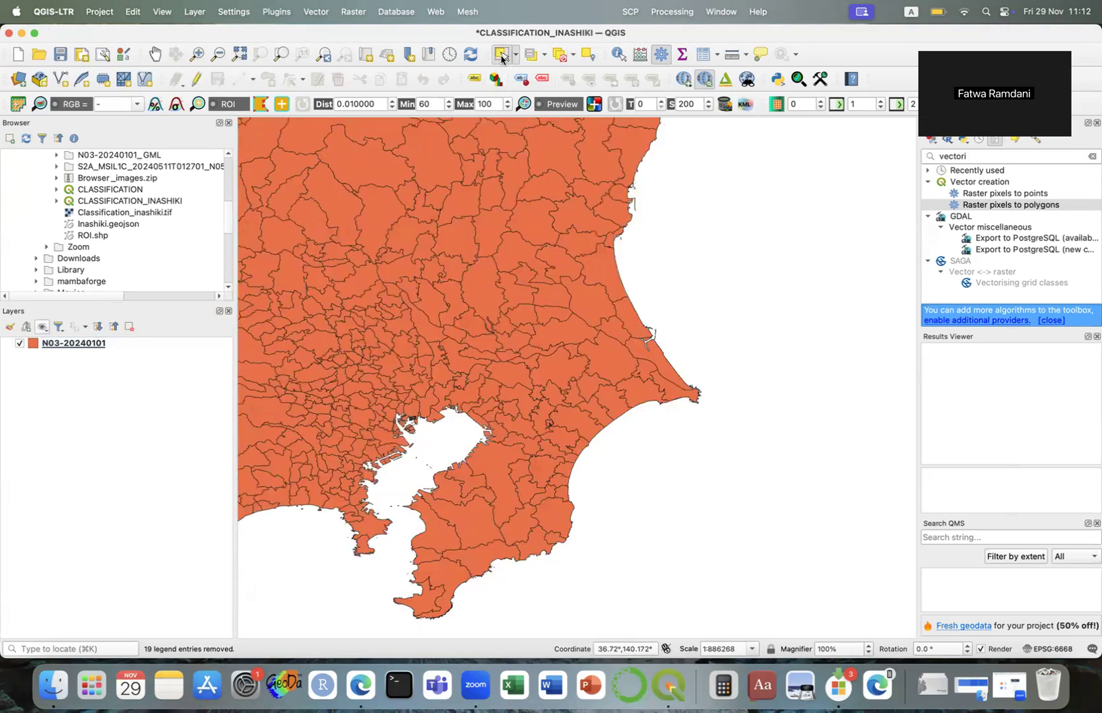
click(574, 335)
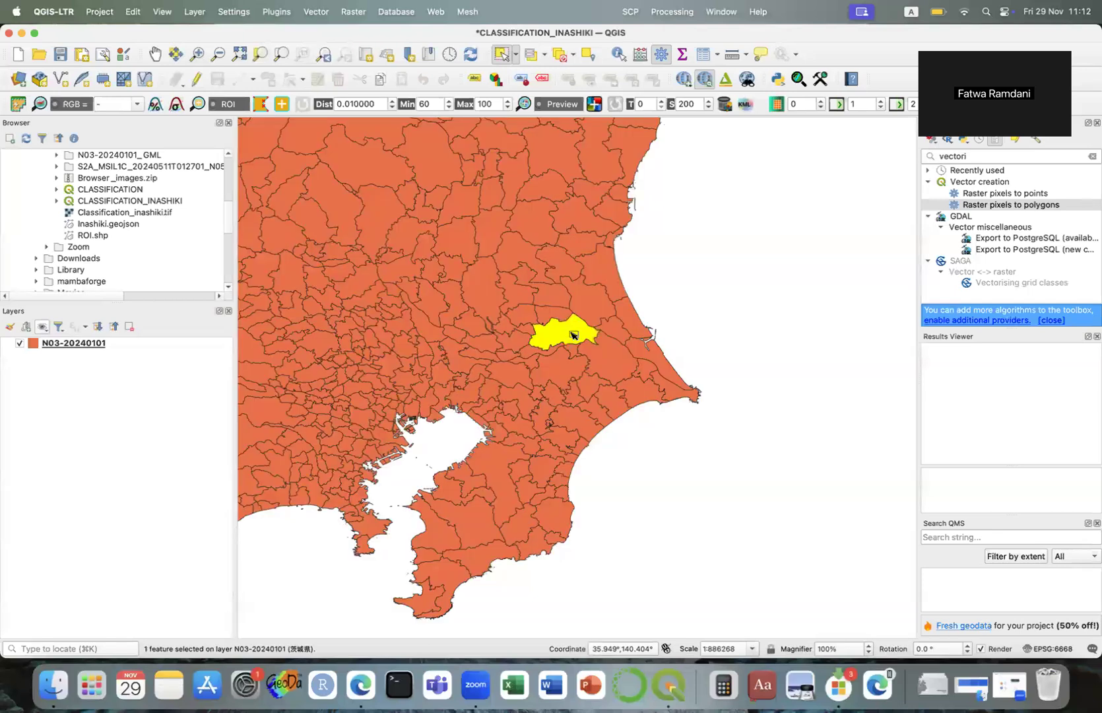
click(262, 53)
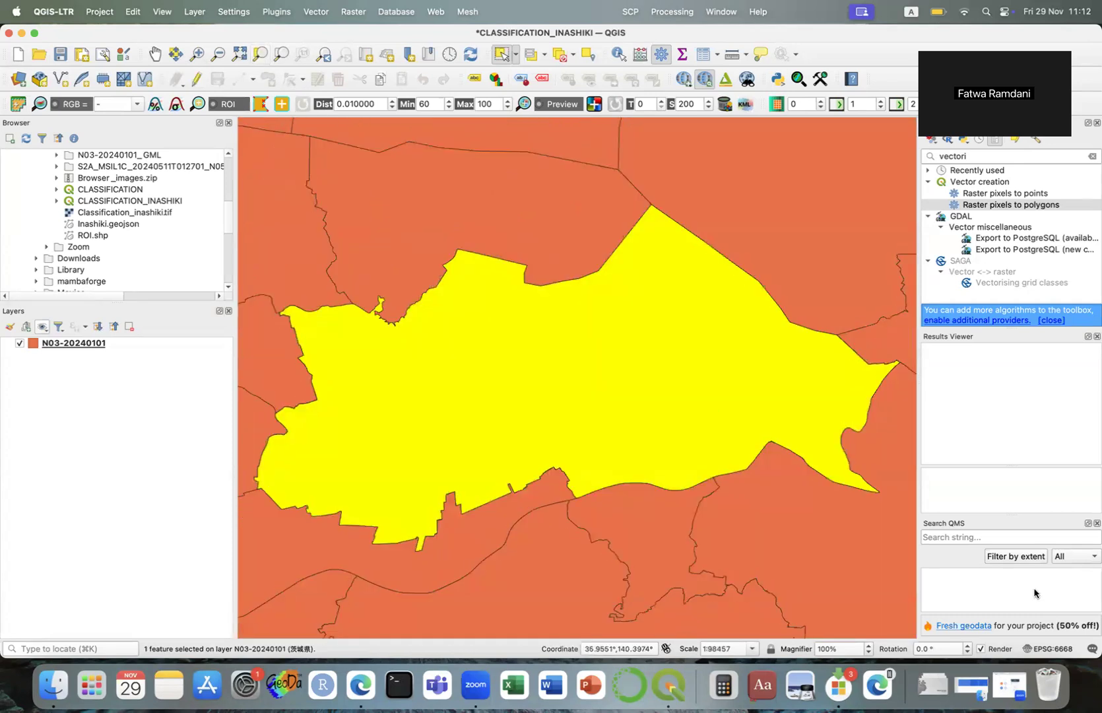
Set the project coordinate reference system to WGS 84 / UTM zone 54N (EPSG:32654) and accept the suggested transformation
click(1052, 648)
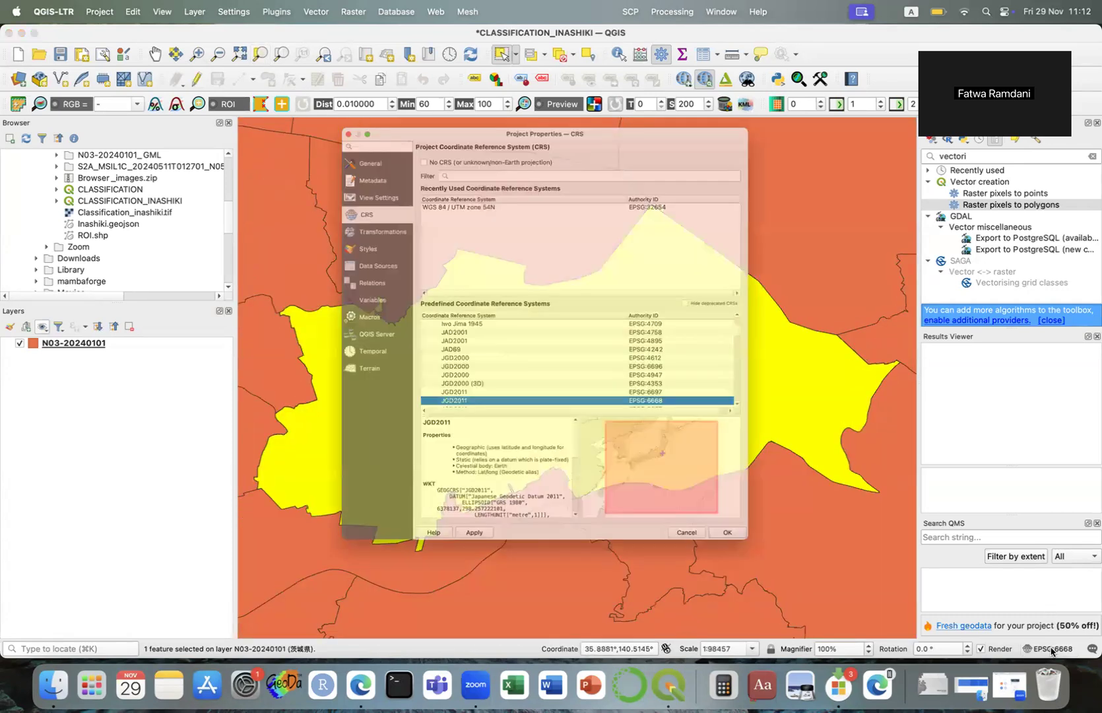
click(465, 165)
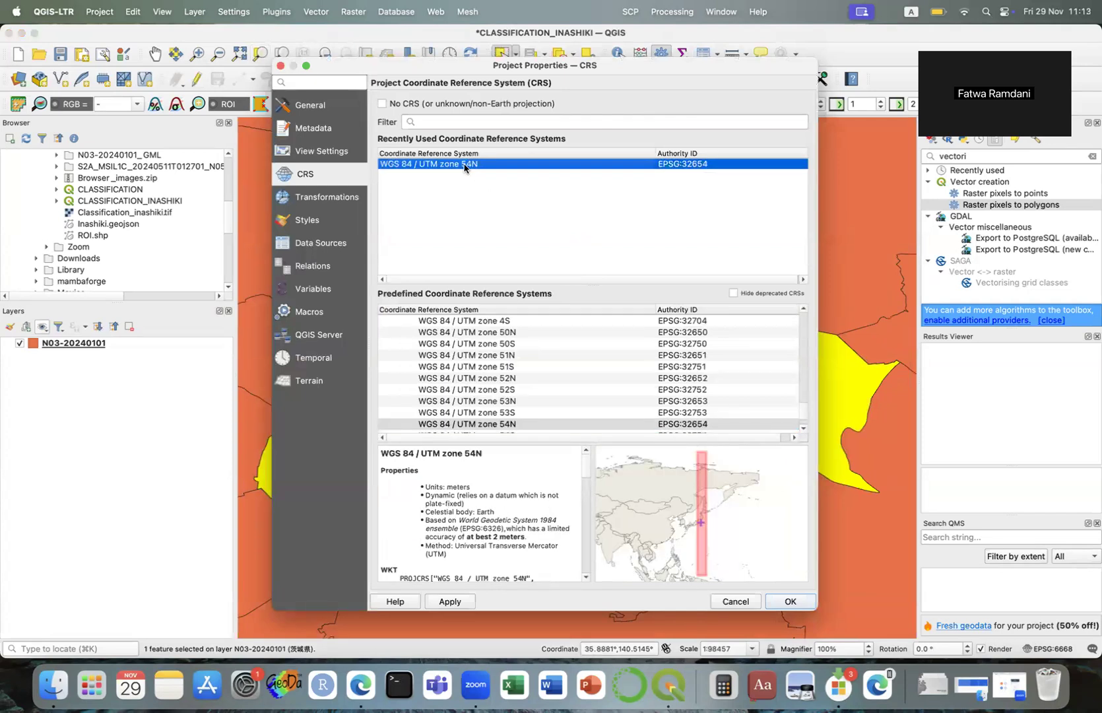
click(790, 603)
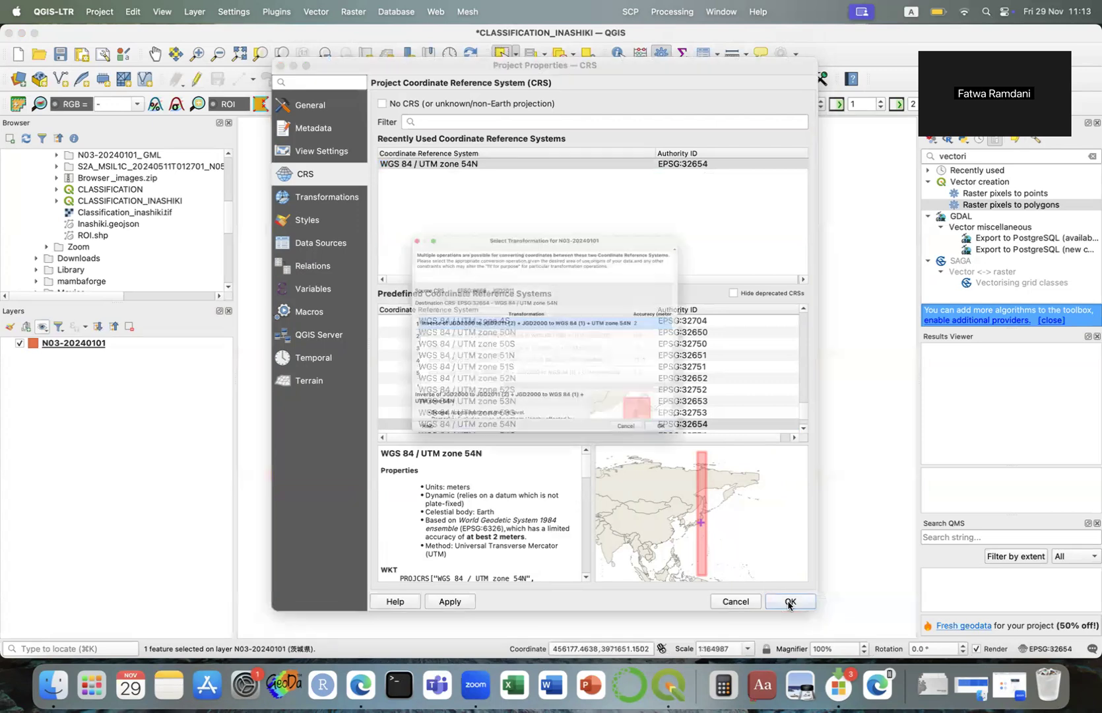
click(727, 478)
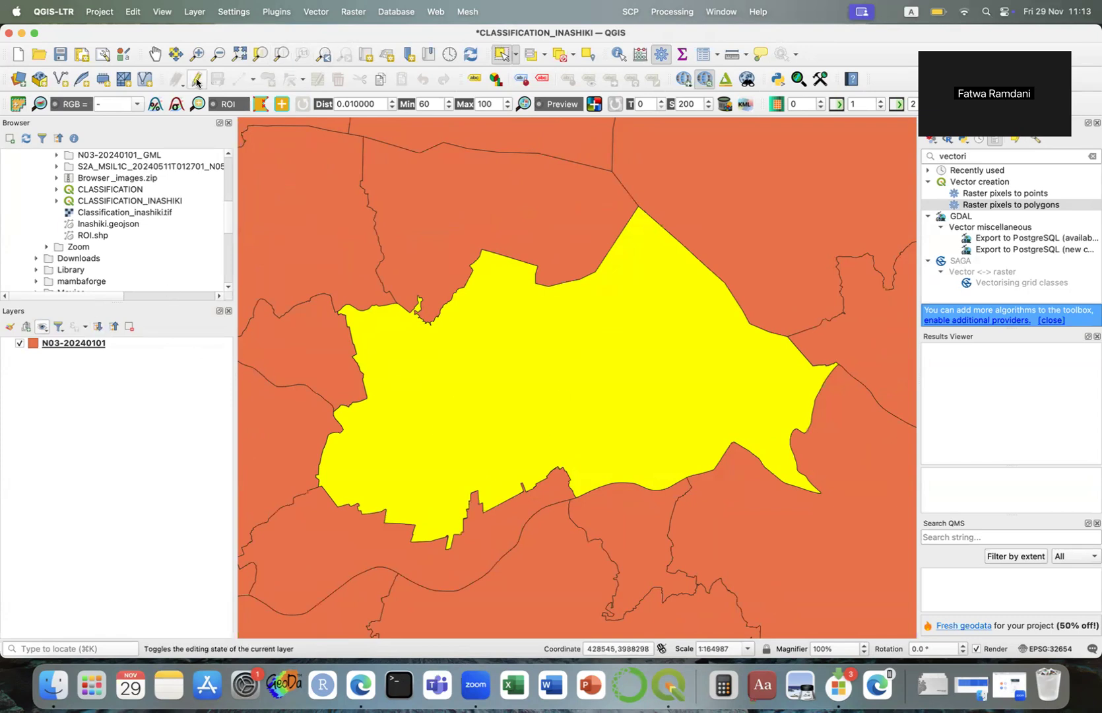
click(194, 11)
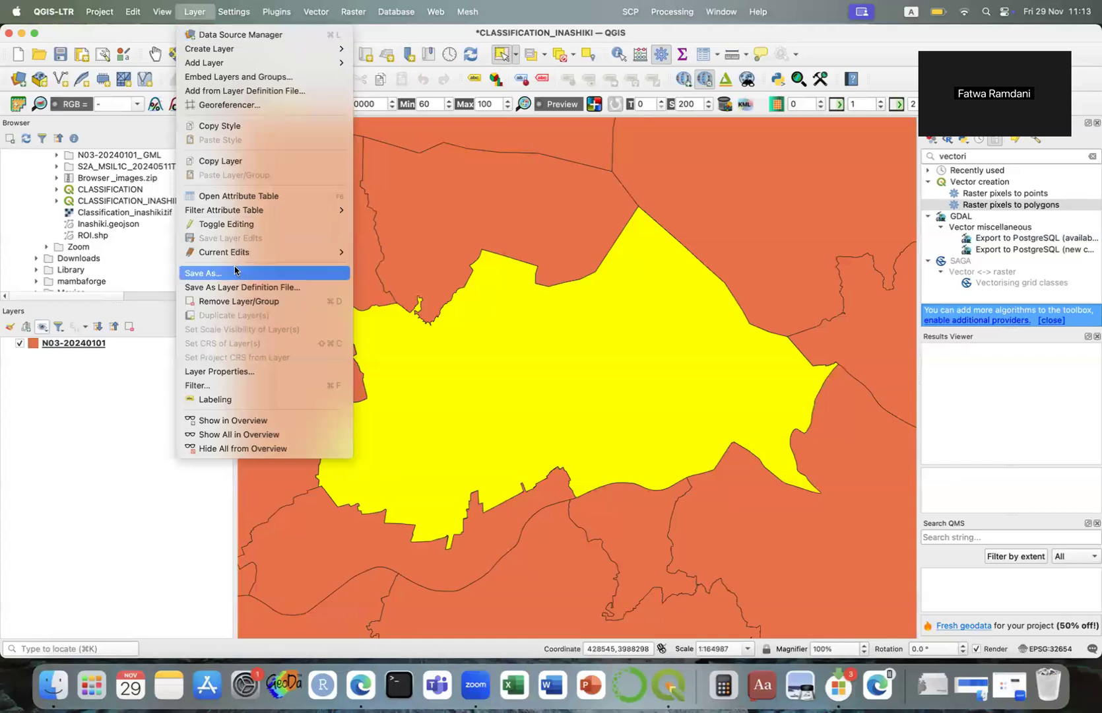
click(211, 273)
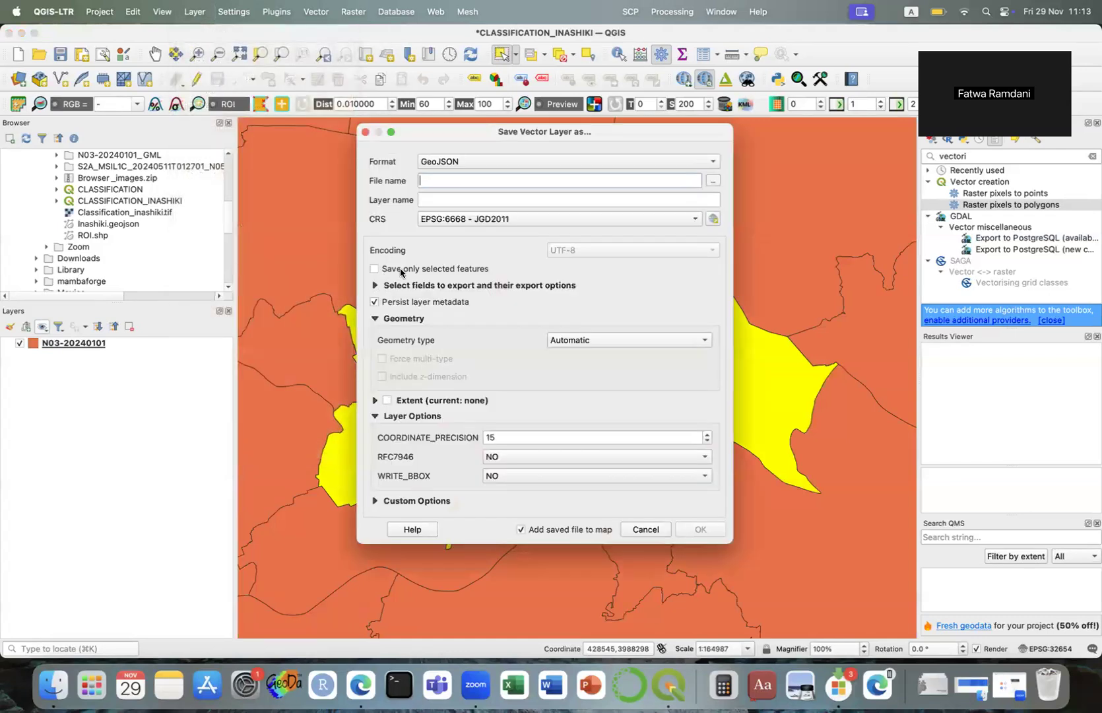
click(614, 163)
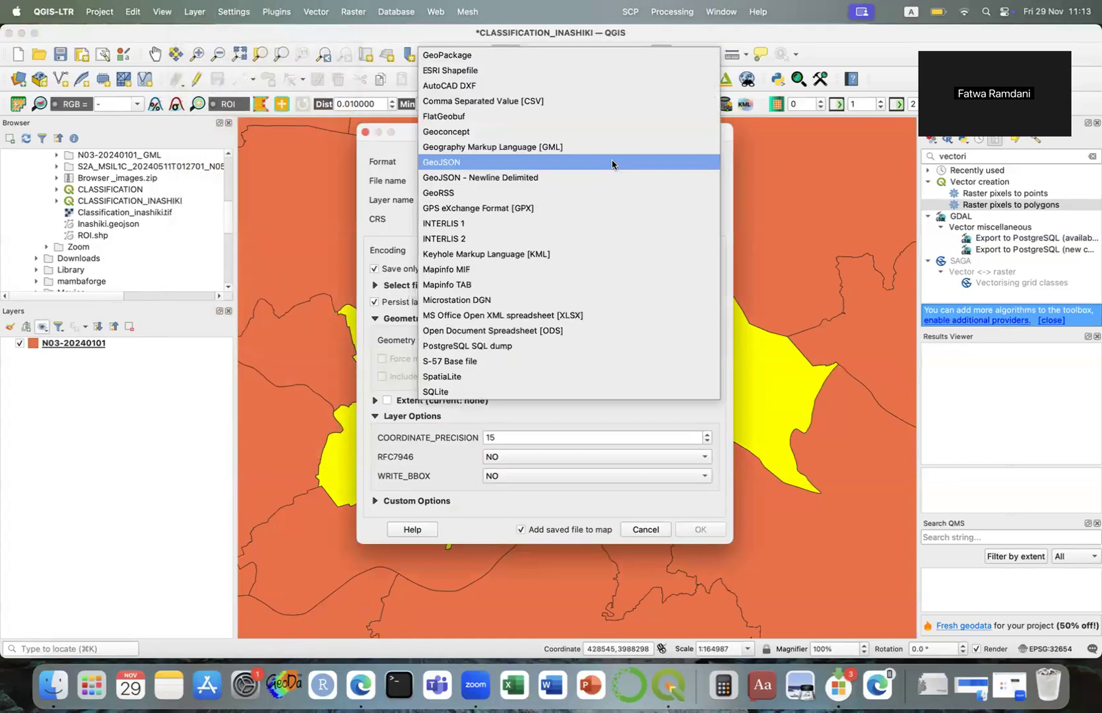
click(368, 171)
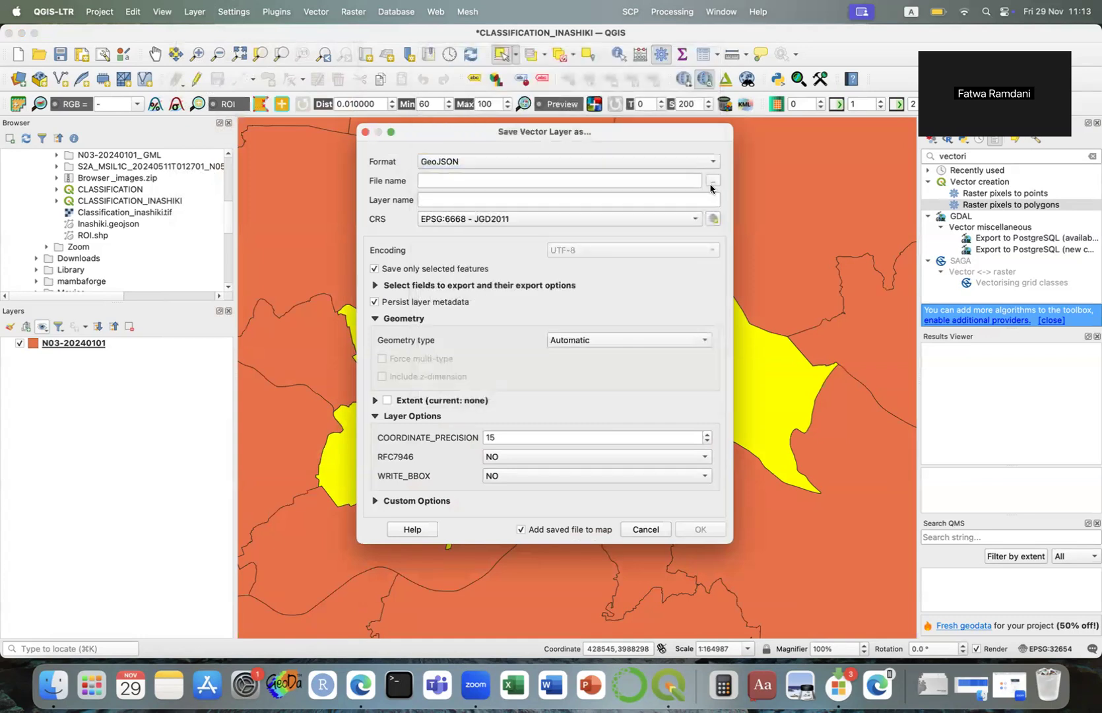
click(713, 180)
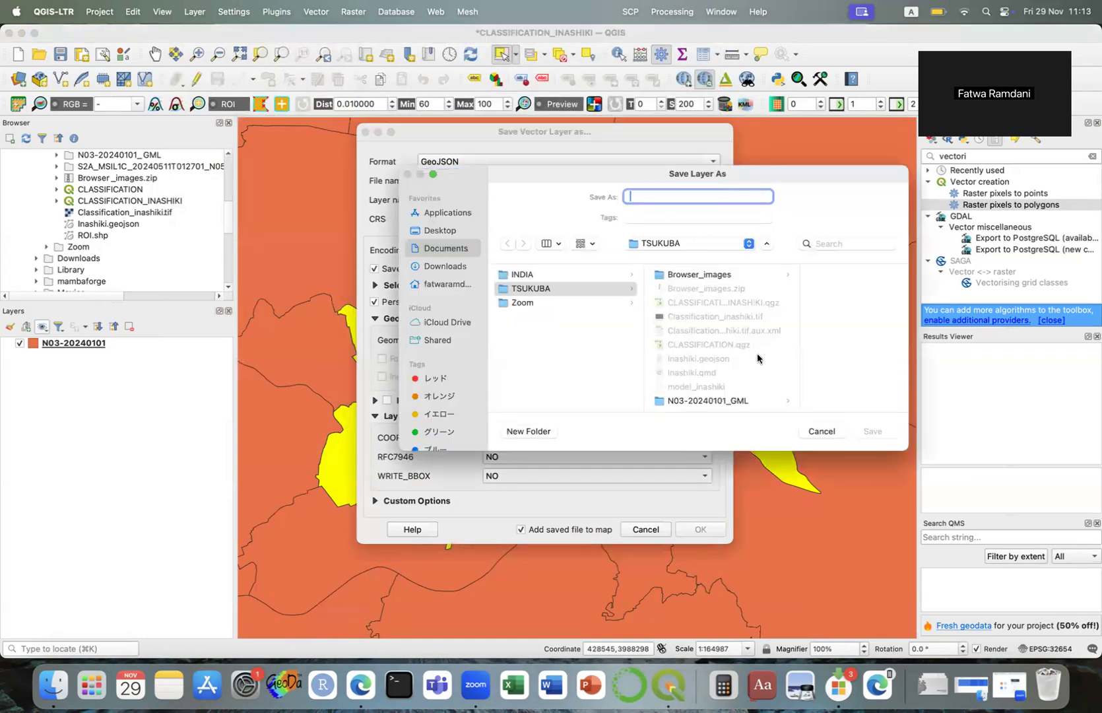
text(Inashiki)
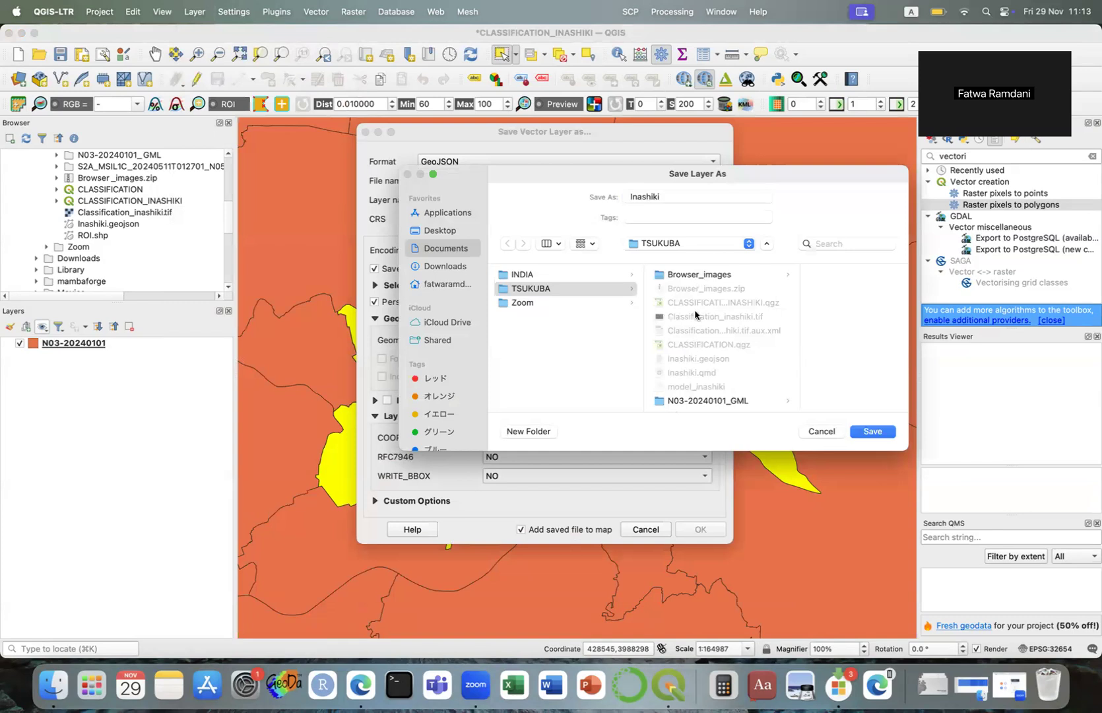
click(819, 430)
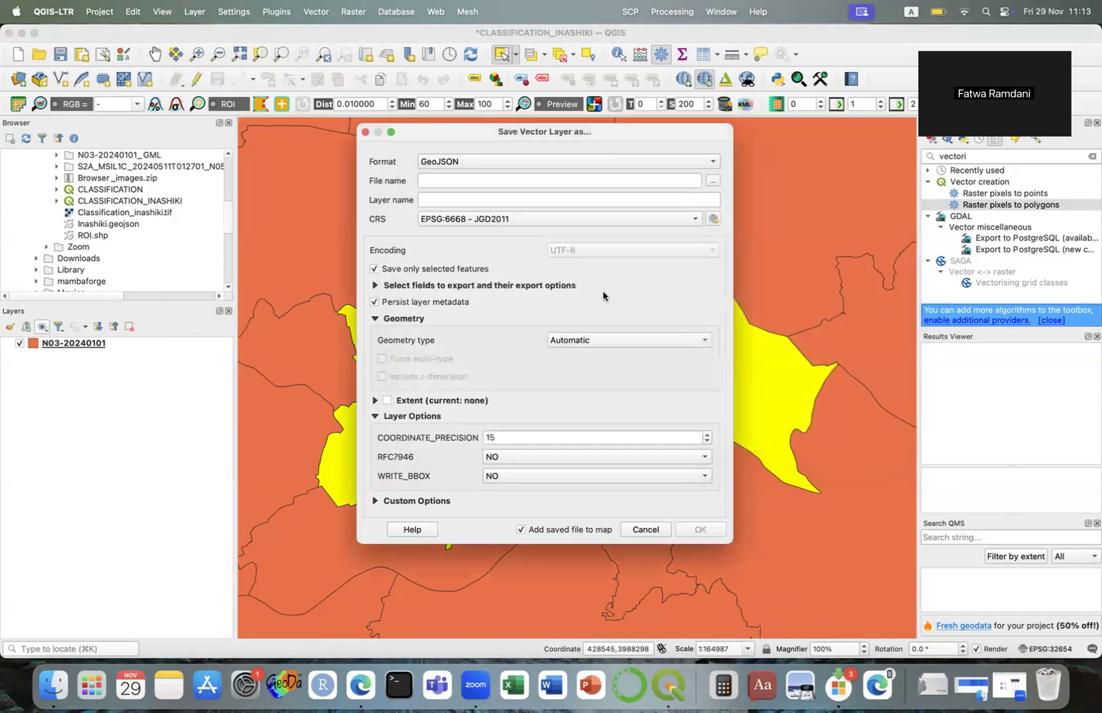
click(653, 532)
Switch to Copernicus Browser and upload Inashiki.geojson from the TSUKUBA folder as the area of interest
key(ctrl+Up)
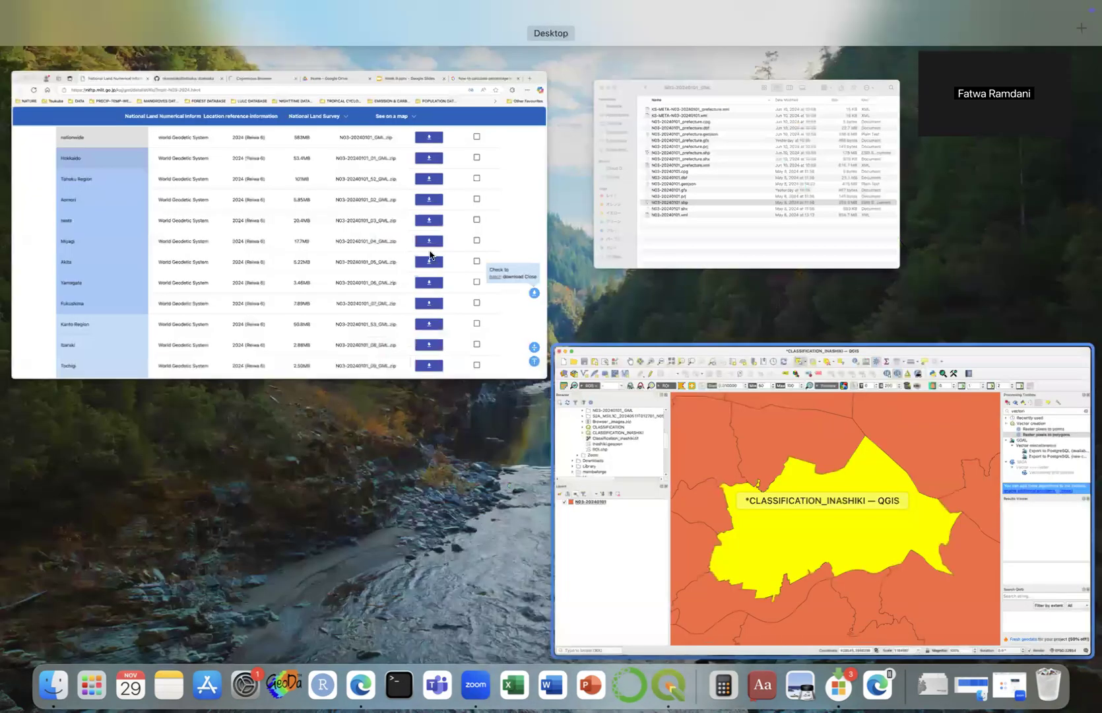
click(430, 254)
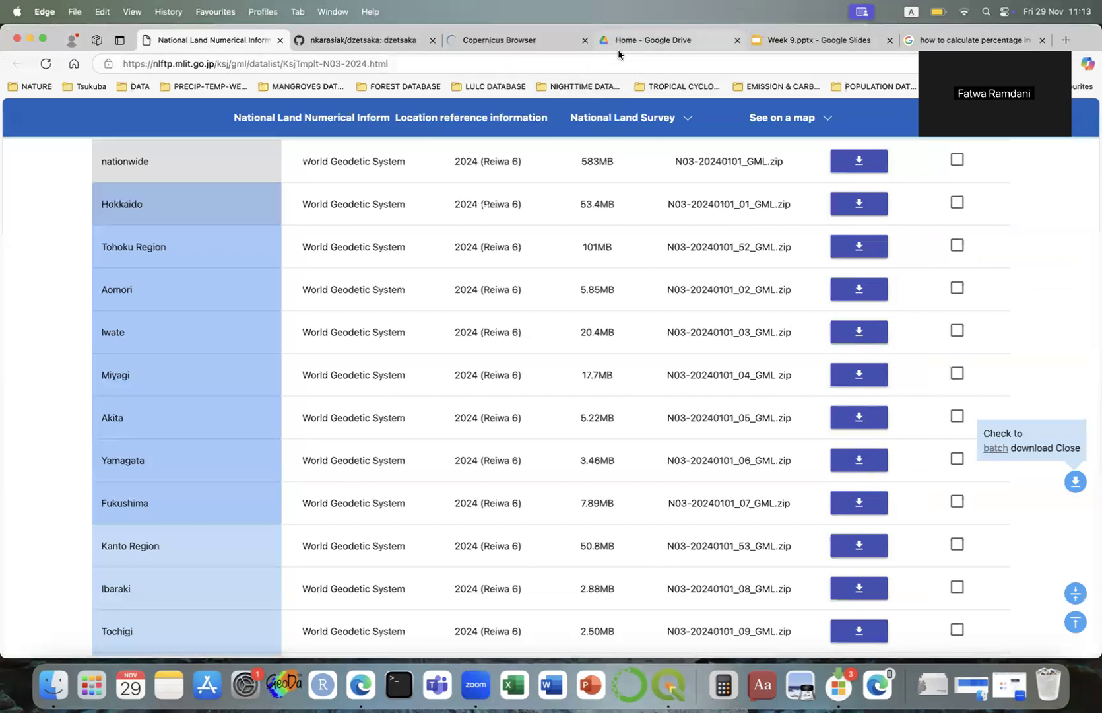
click(373, 42)
click(498, 48)
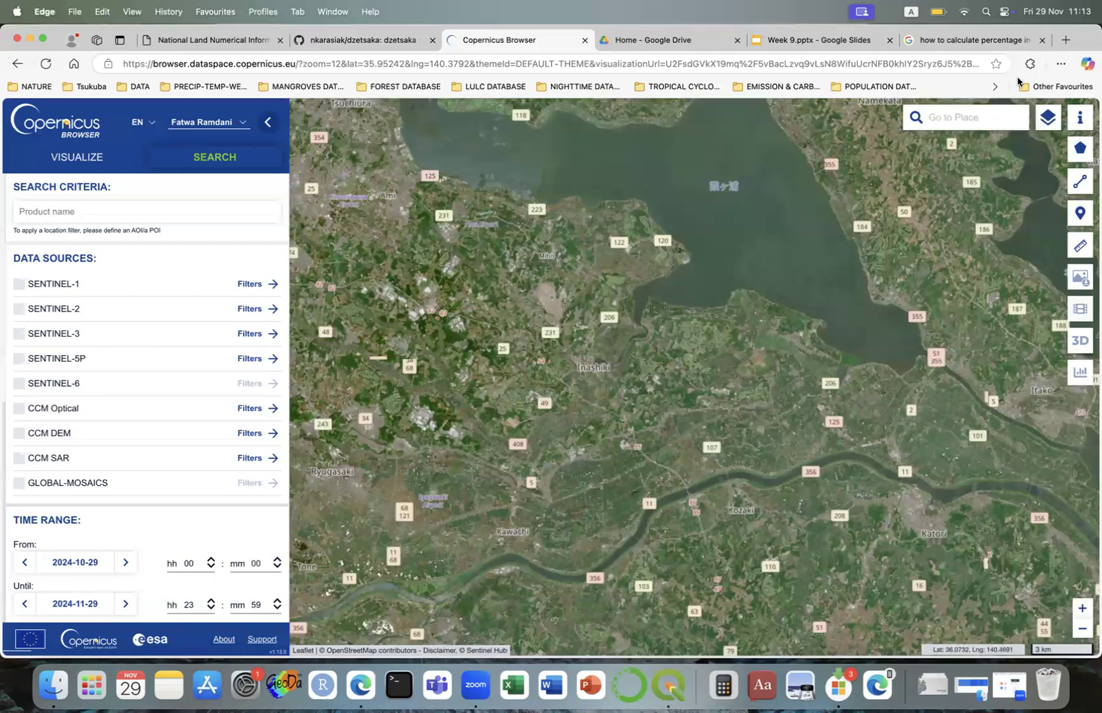
mouse_move(1080, 149)
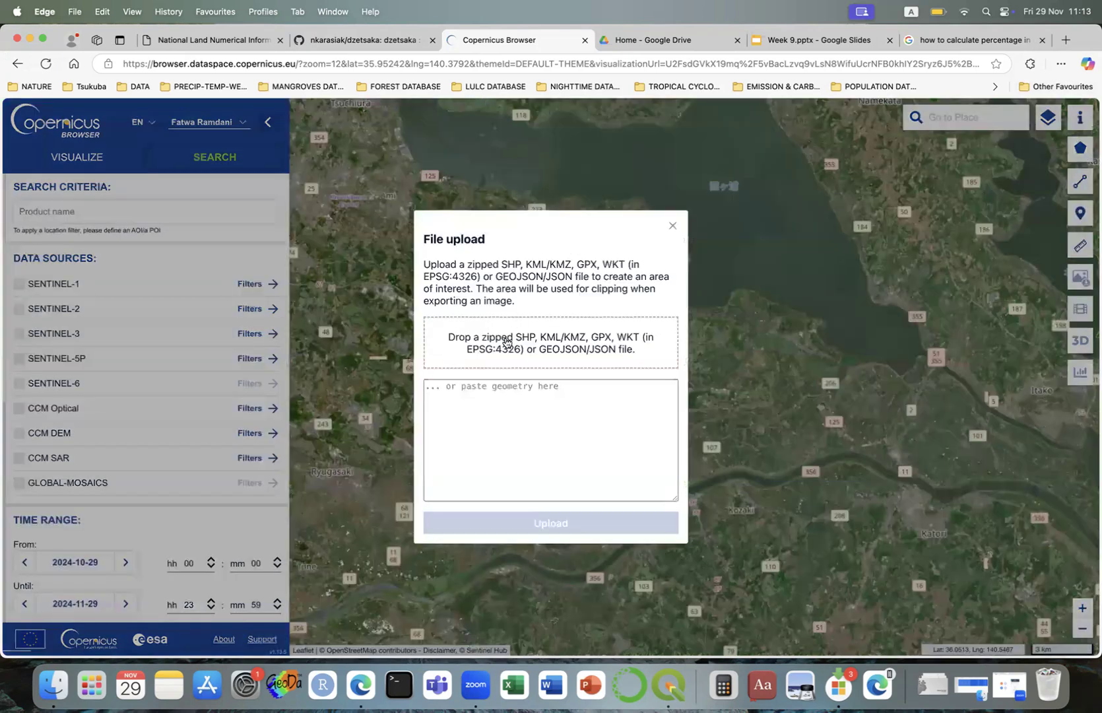
click(507, 341)
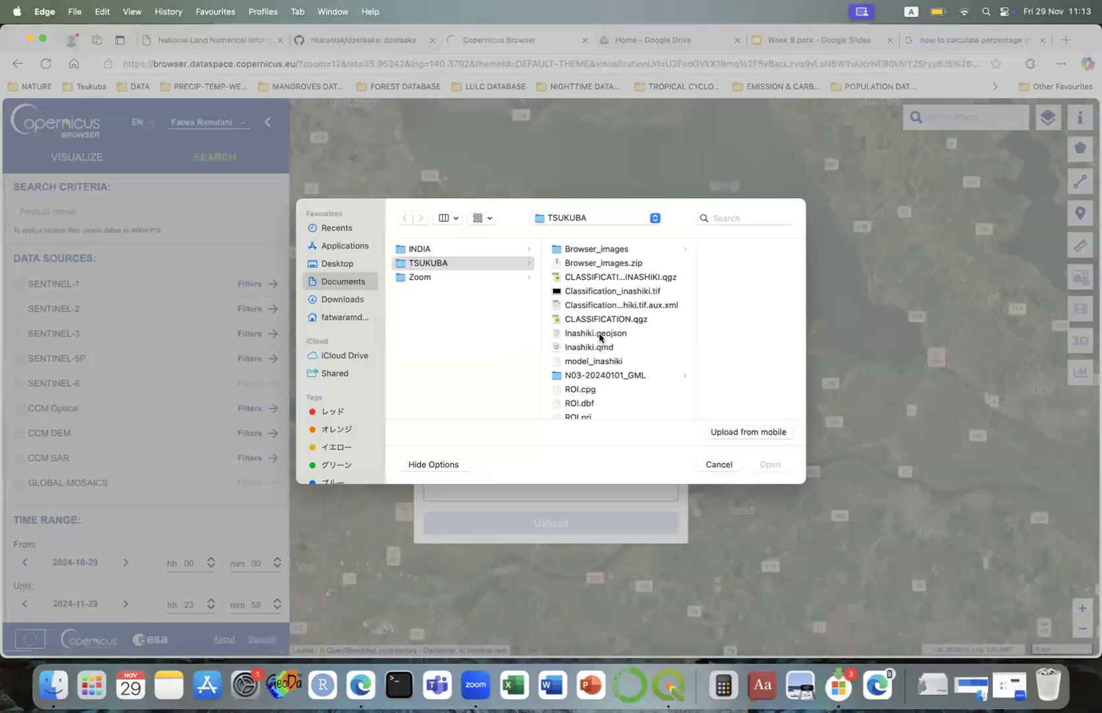
click(599, 335)
click(783, 466)
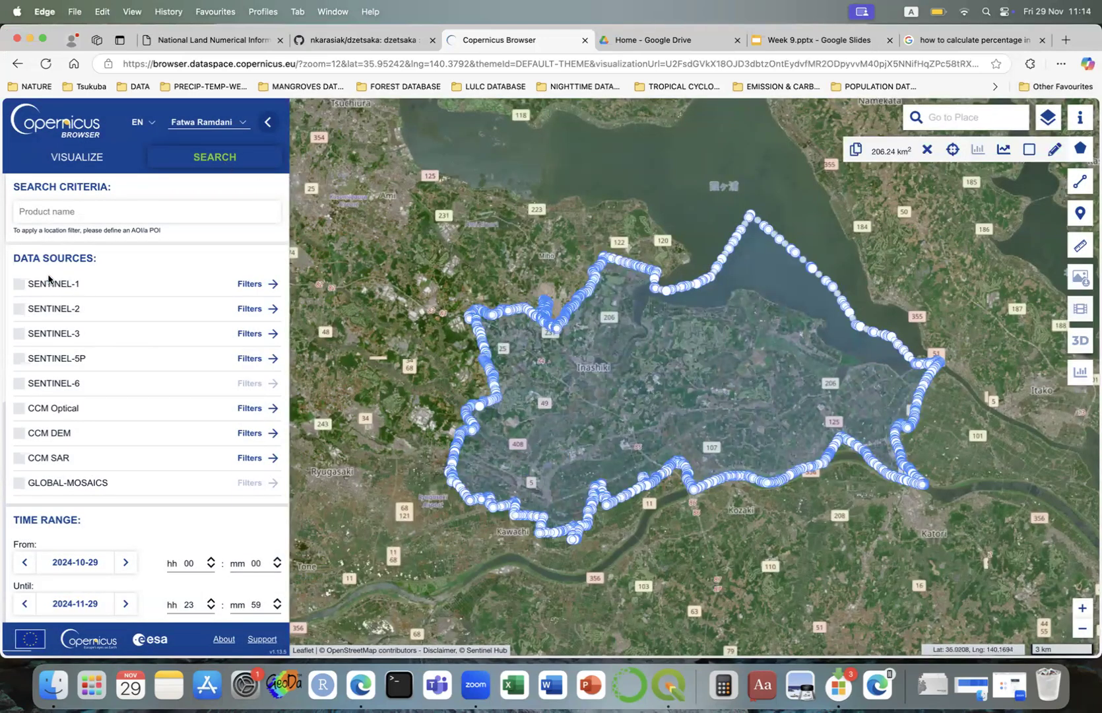
Choose Sentinel-2 MSI L1C as the search data source and limit the cloud cover to 10%
click(19, 309)
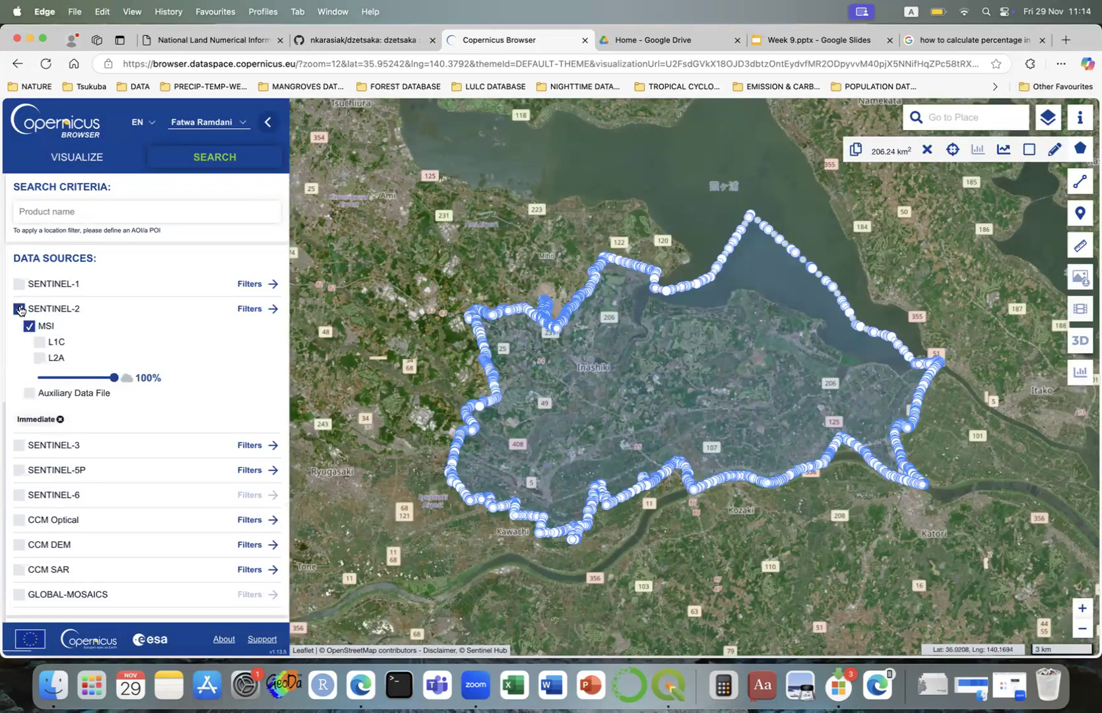
click(40, 344)
drag(116, 377, 44, 378)
Set the start date of the search's time range to 2024-01-01 and run the product search
scroll(150, 390, down, 5)
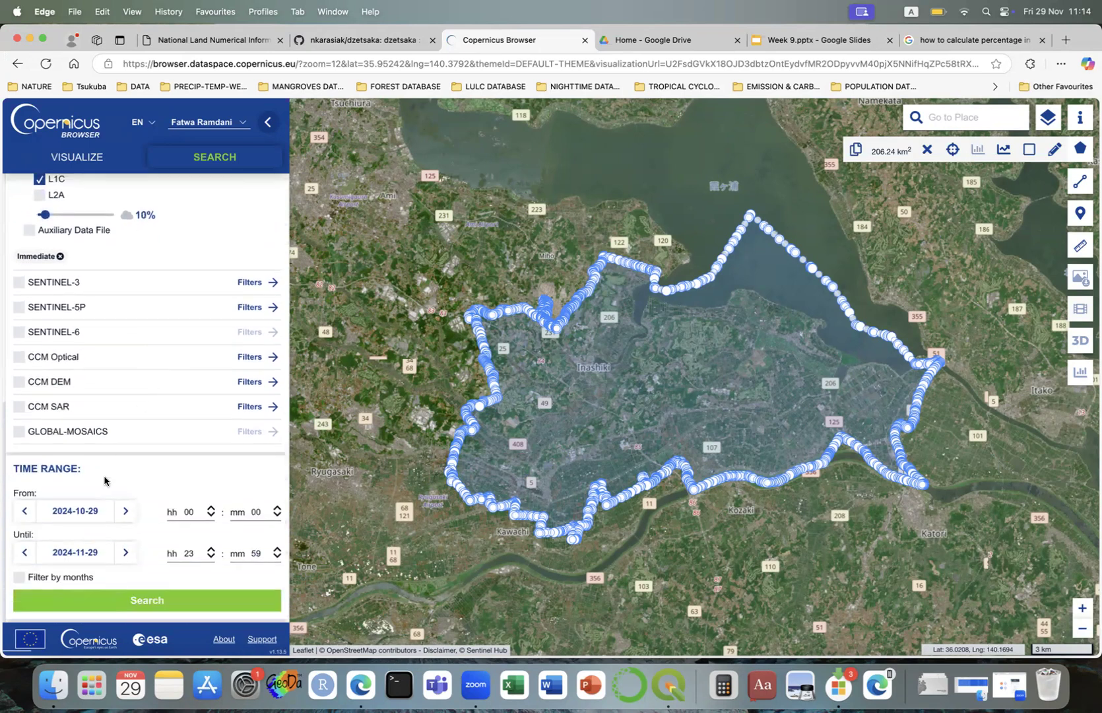
click(93, 512)
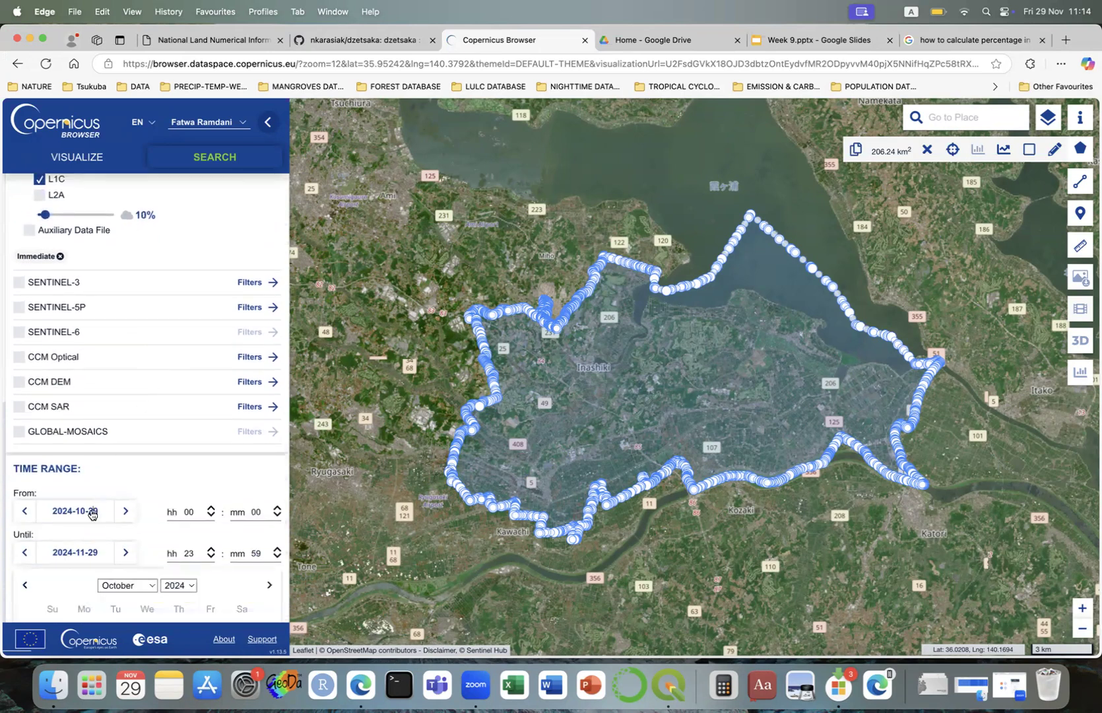
click(151, 592)
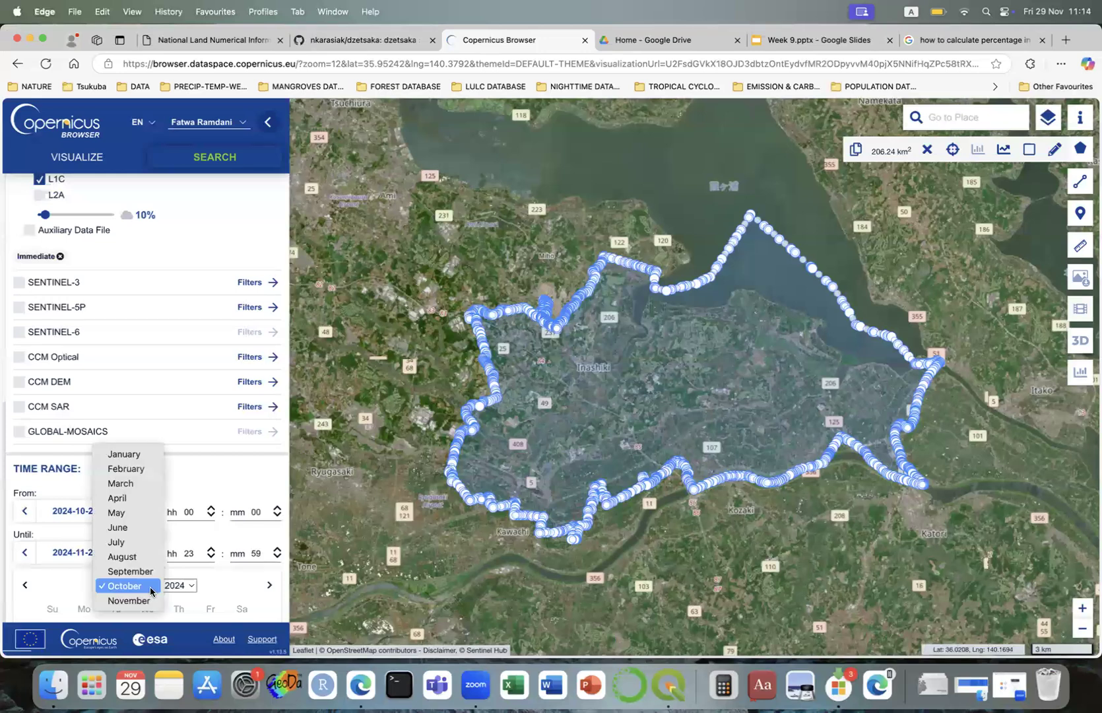
click(132, 460)
scroll(187, 472, down, 2)
click(89, 455)
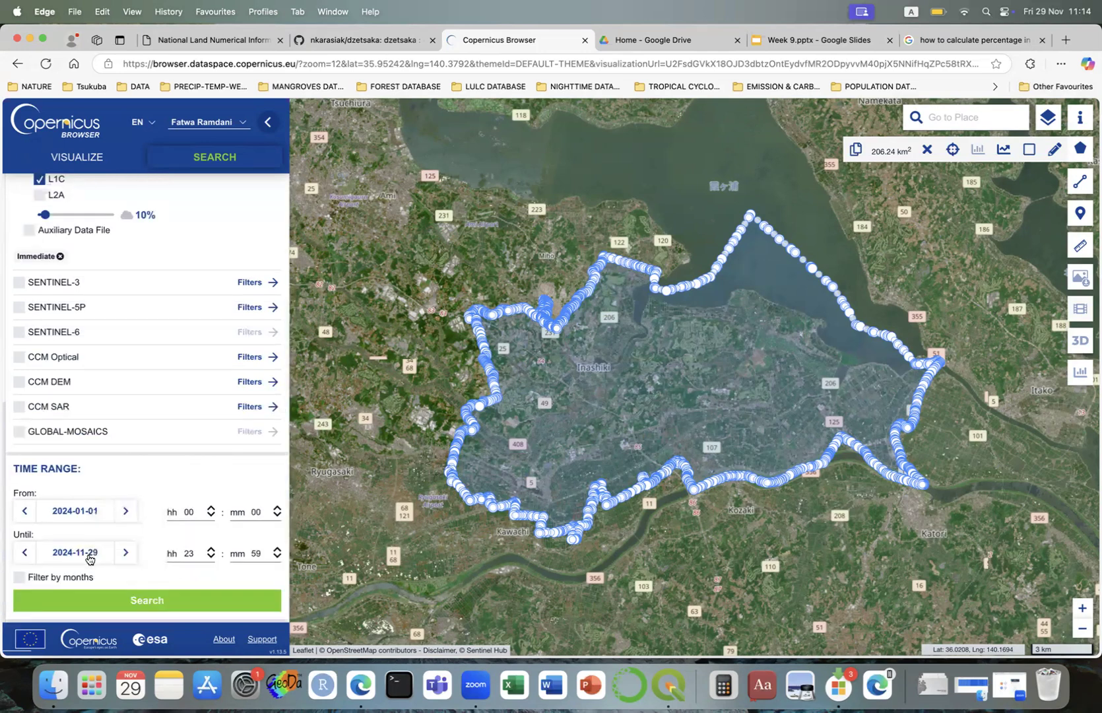
click(148, 601)
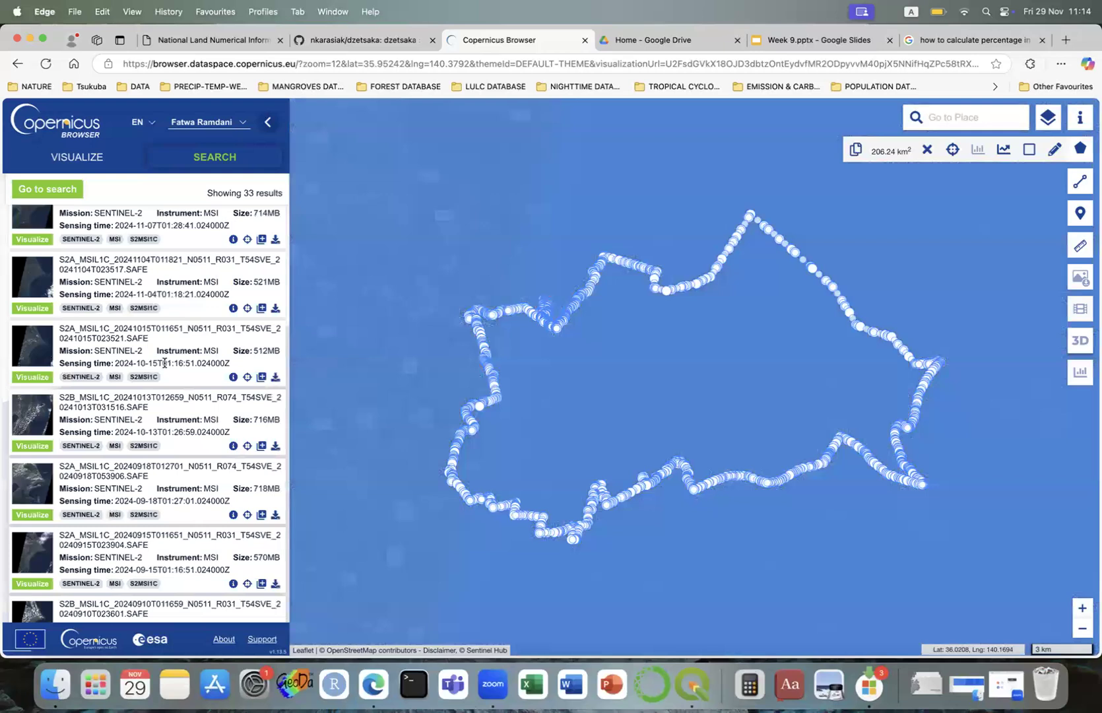
Visualize the S2A scene of 2024-05-11, comparing the true color and highlight optimized natural color renderings before settling on false color
scroll(164, 362, down, 3)
scroll(165, 365, down, 5)
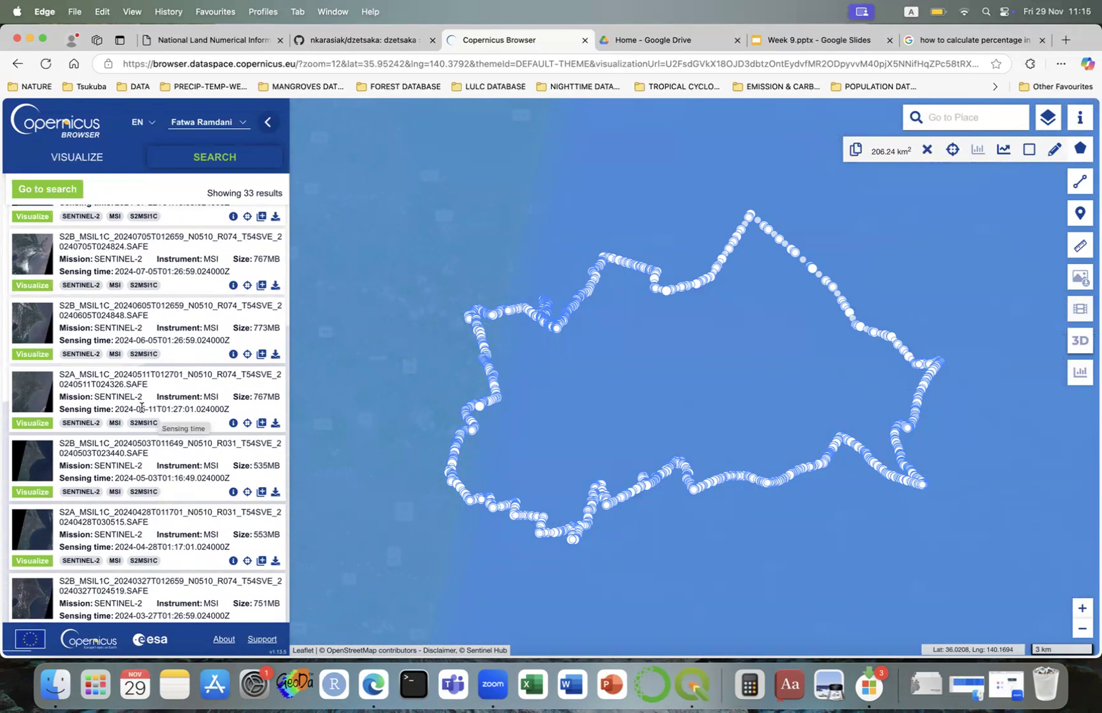
click(31, 423)
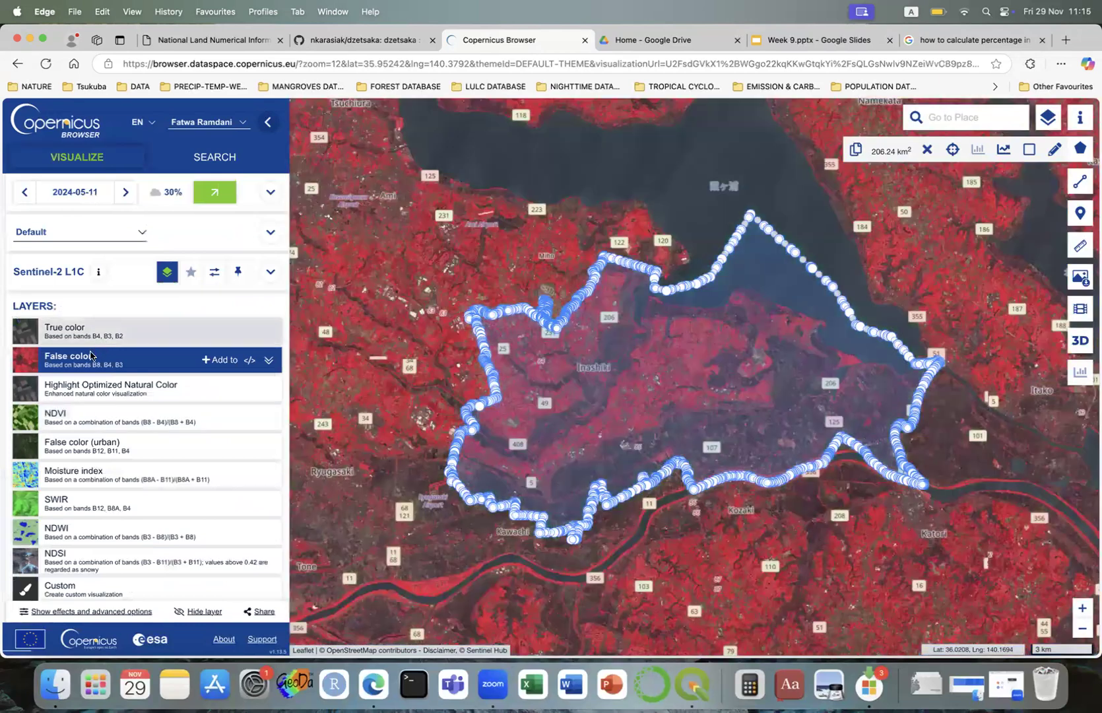
click(121, 332)
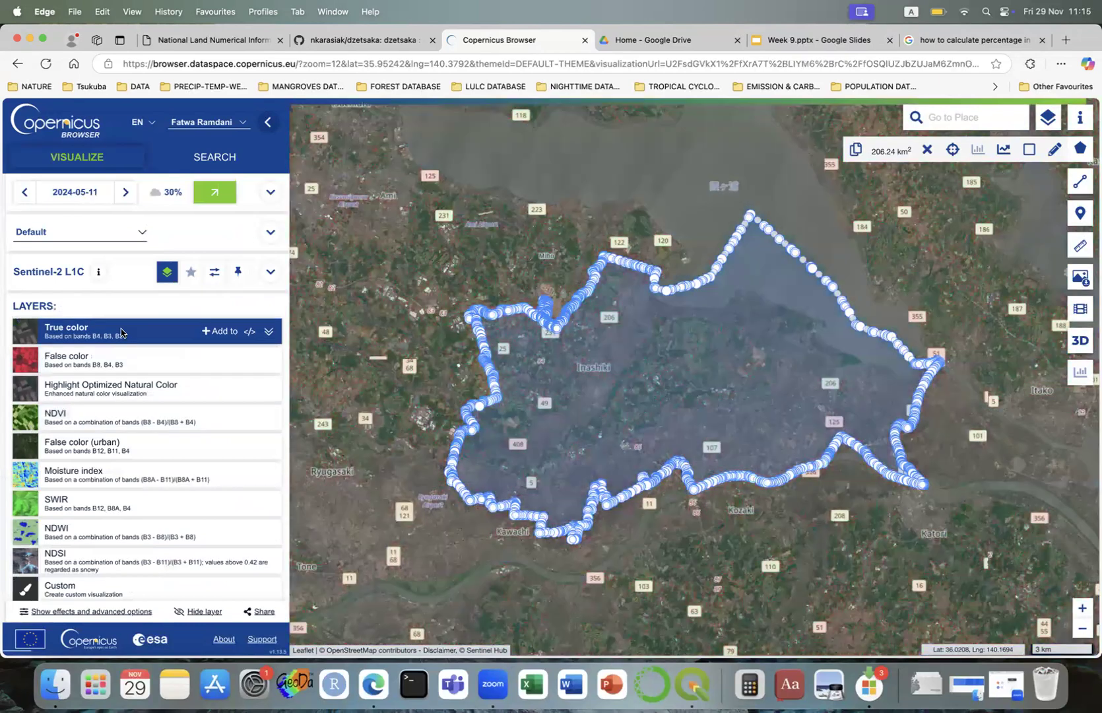
click(108, 390)
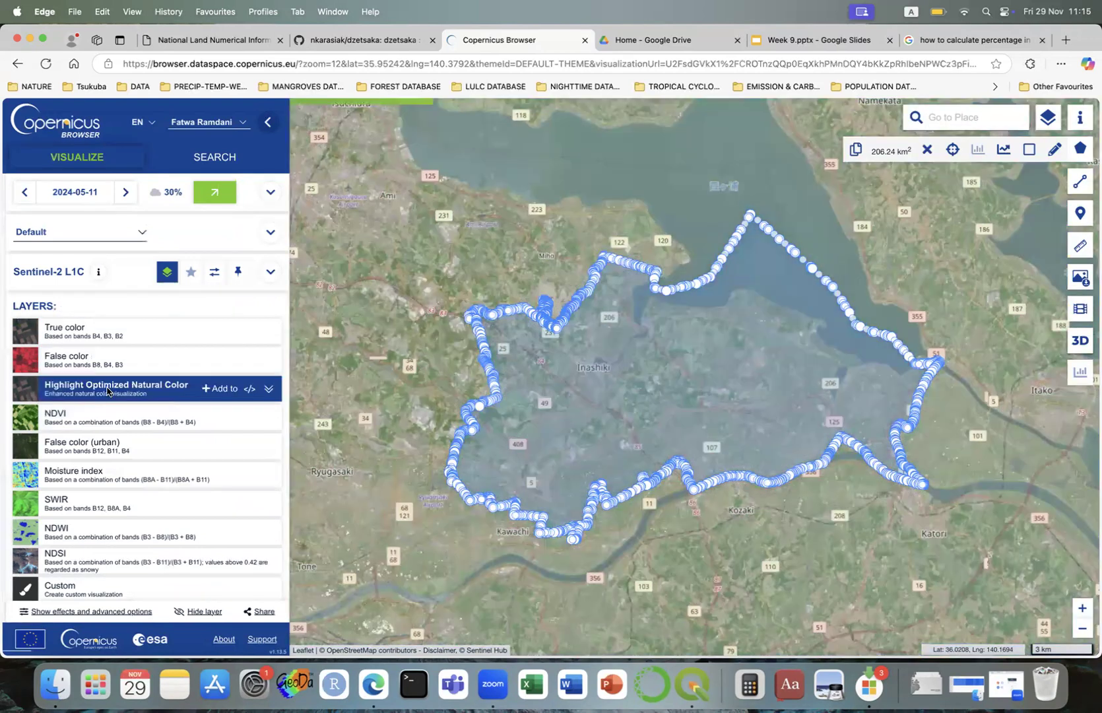
click(136, 366)
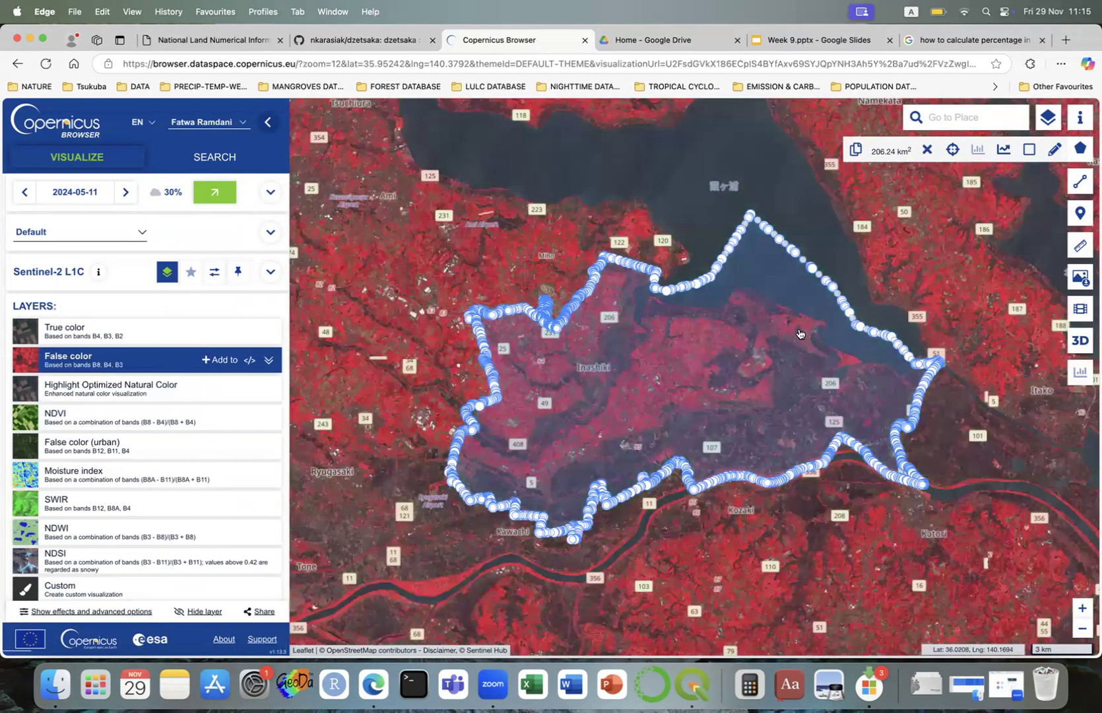
Configure an analytical image download as TIFF (8-bit) with HIGH resolution in the UTM 54N (EPSG:32654) coordinate system
click(1079, 277)
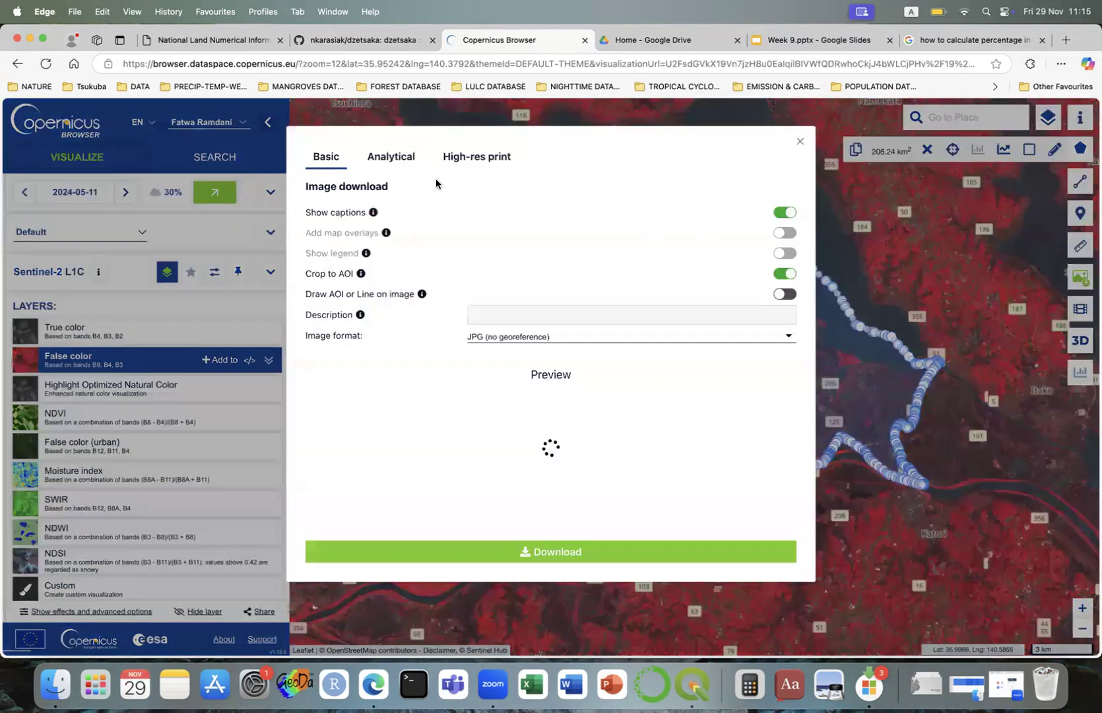
click(400, 161)
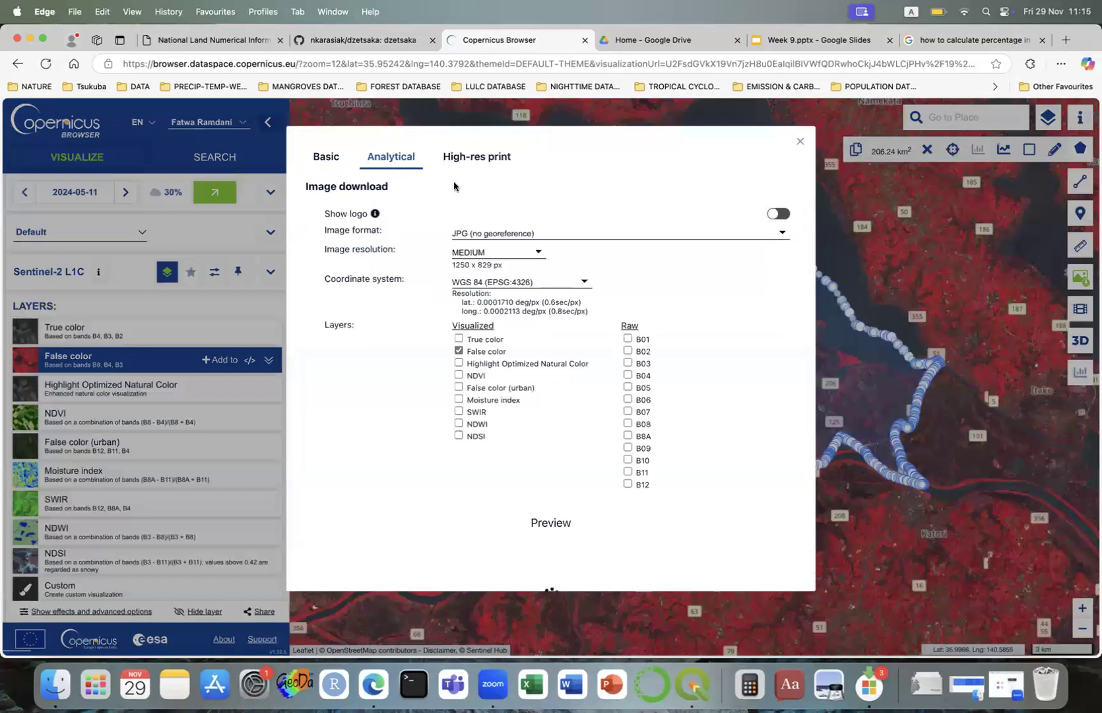
click(513, 233)
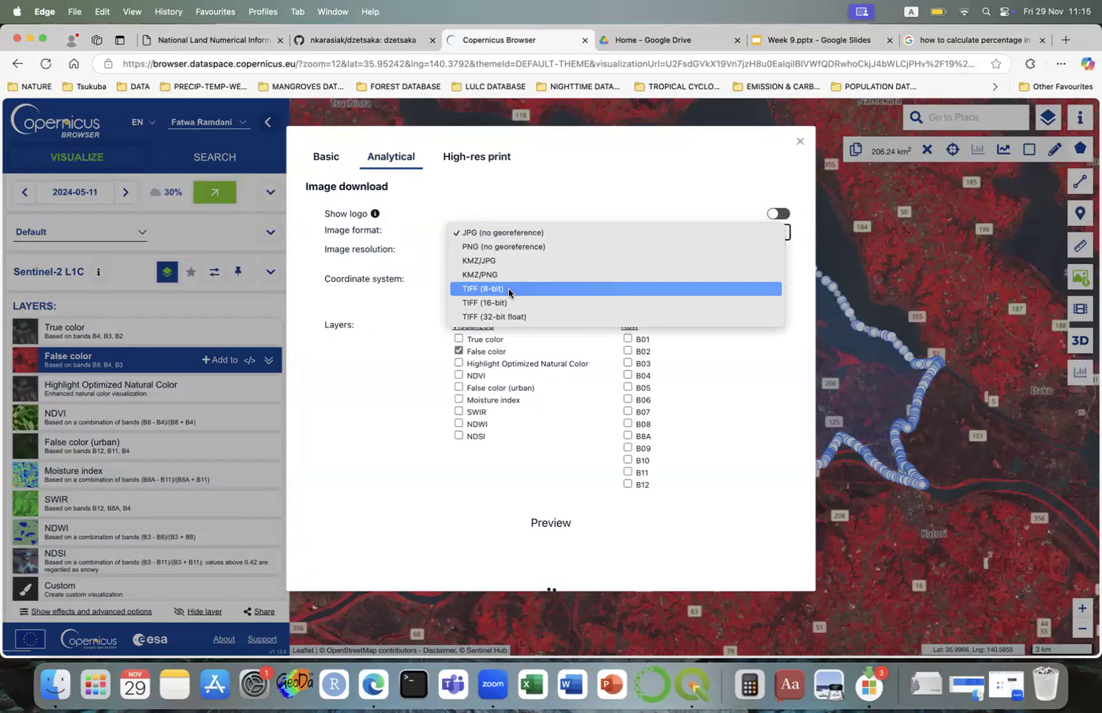
click(509, 290)
click(500, 229)
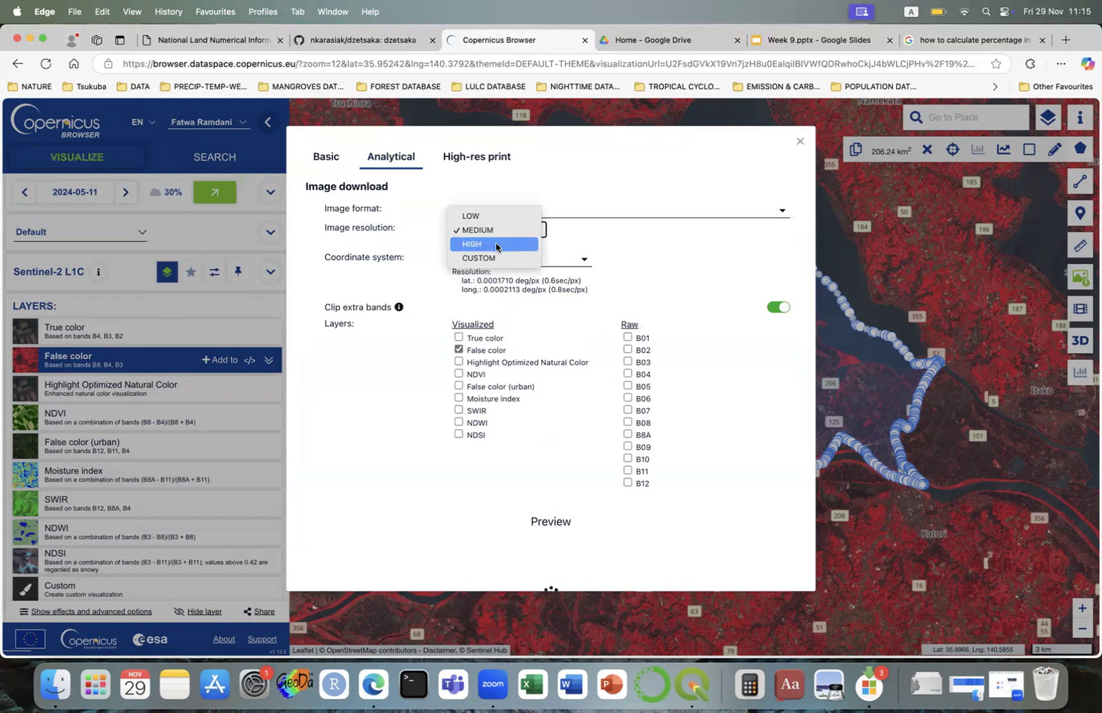
click(496, 245)
click(510, 262)
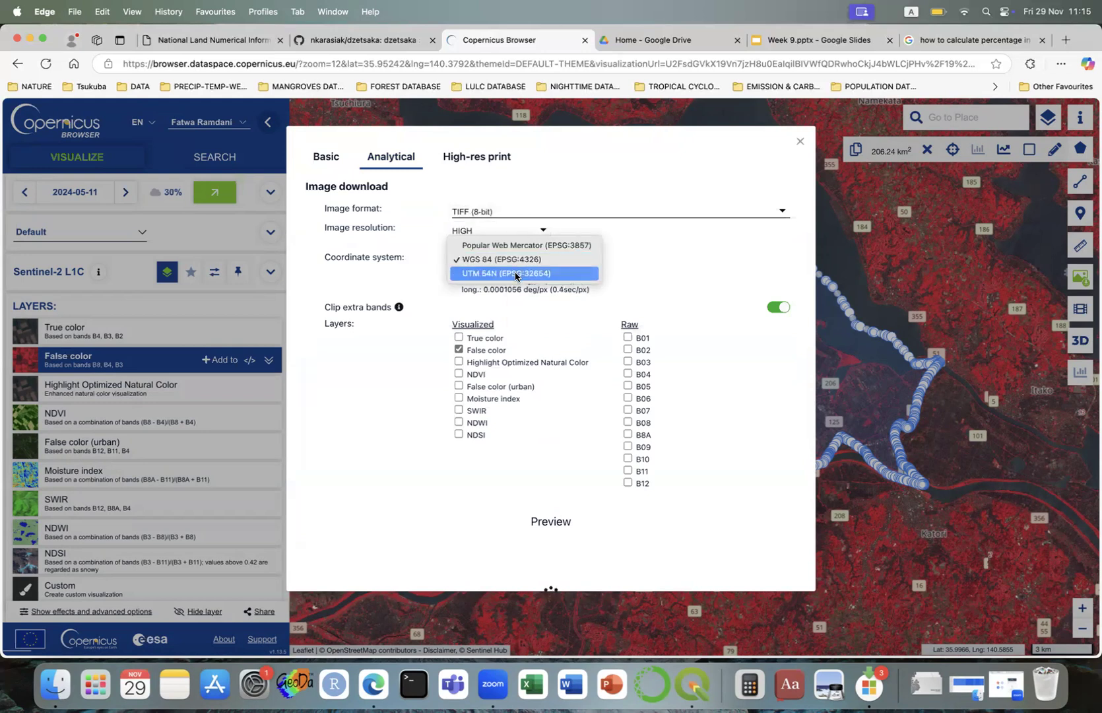
click(515, 276)
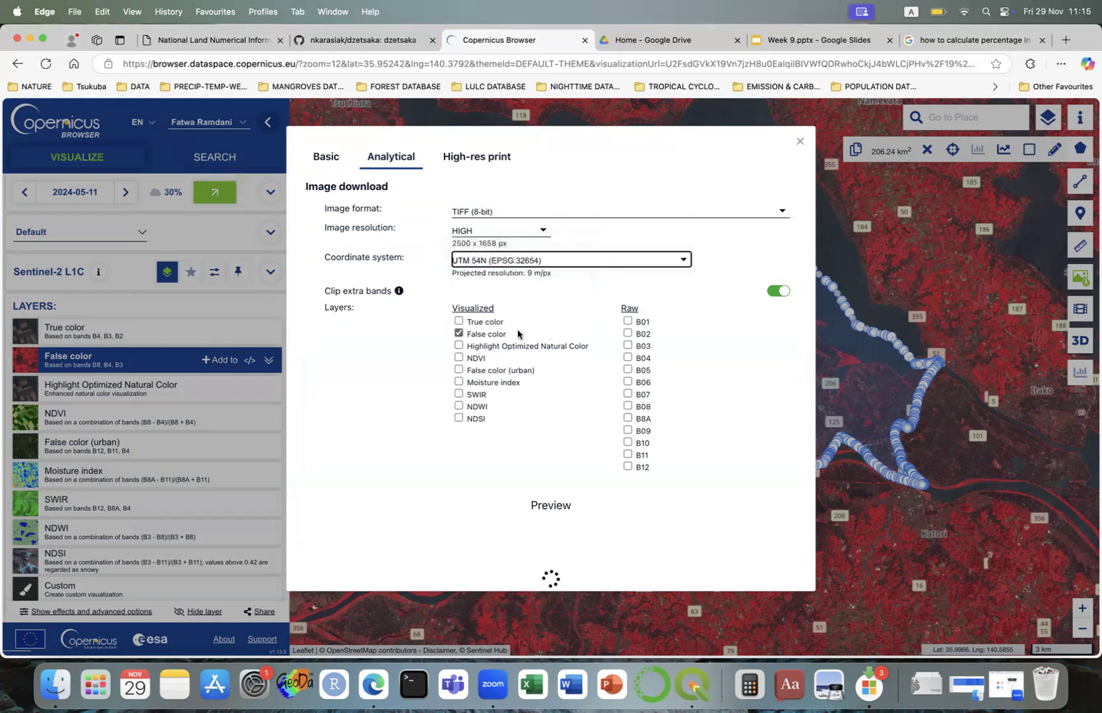
Replace the false color layer with all raw bands B01 to B12, including B8A, in the download settings, and close them without downloading
click(460, 335)
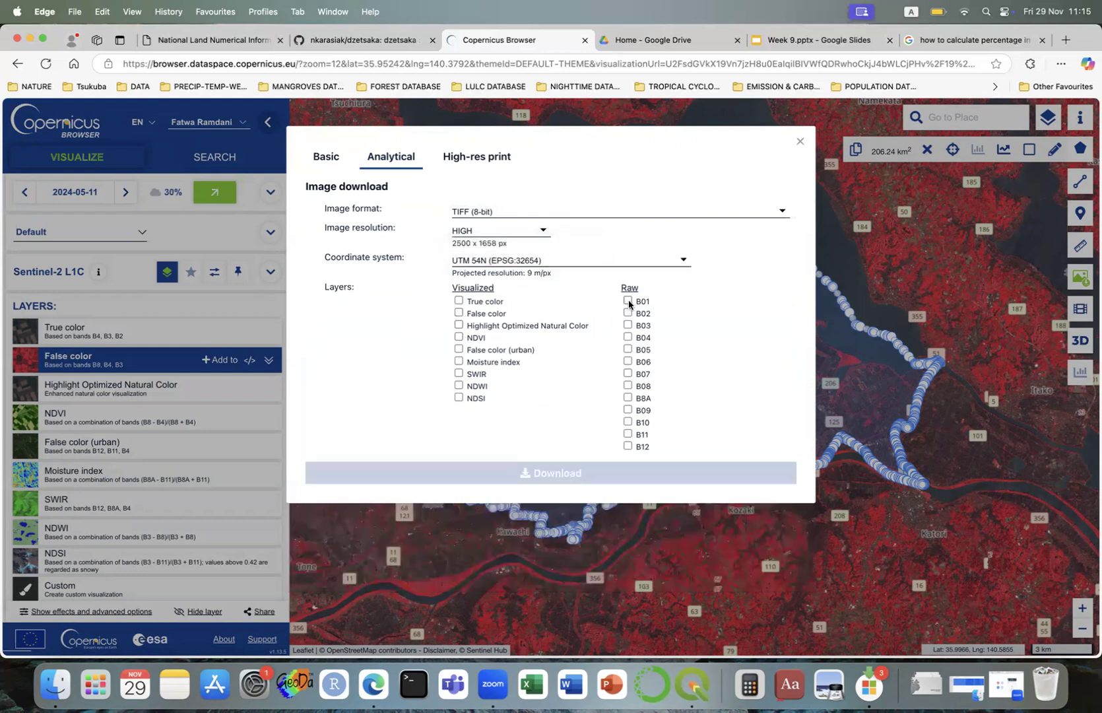
click(627, 320)
click(627, 334)
click(628, 345)
click(628, 357)
click(628, 370)
click(627, 382)
click(627, 394)
click(628, 405)
click(627, 419)
click(628, 430)
click(628, 442)
click(628, 454)
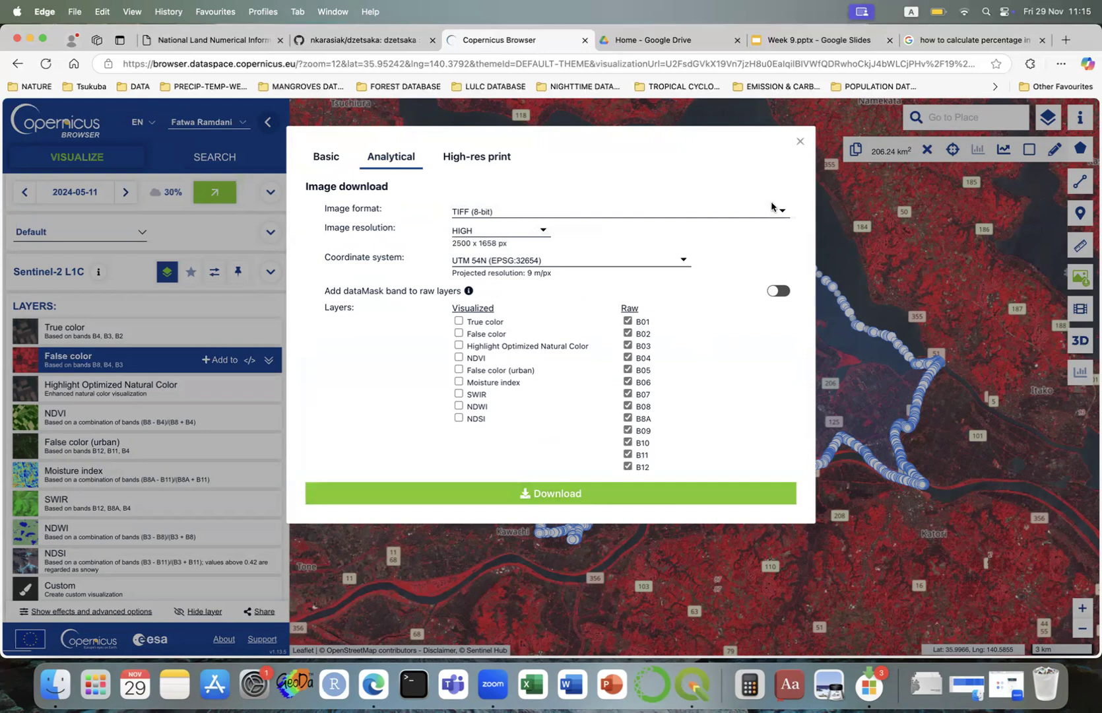
click(801, 142)
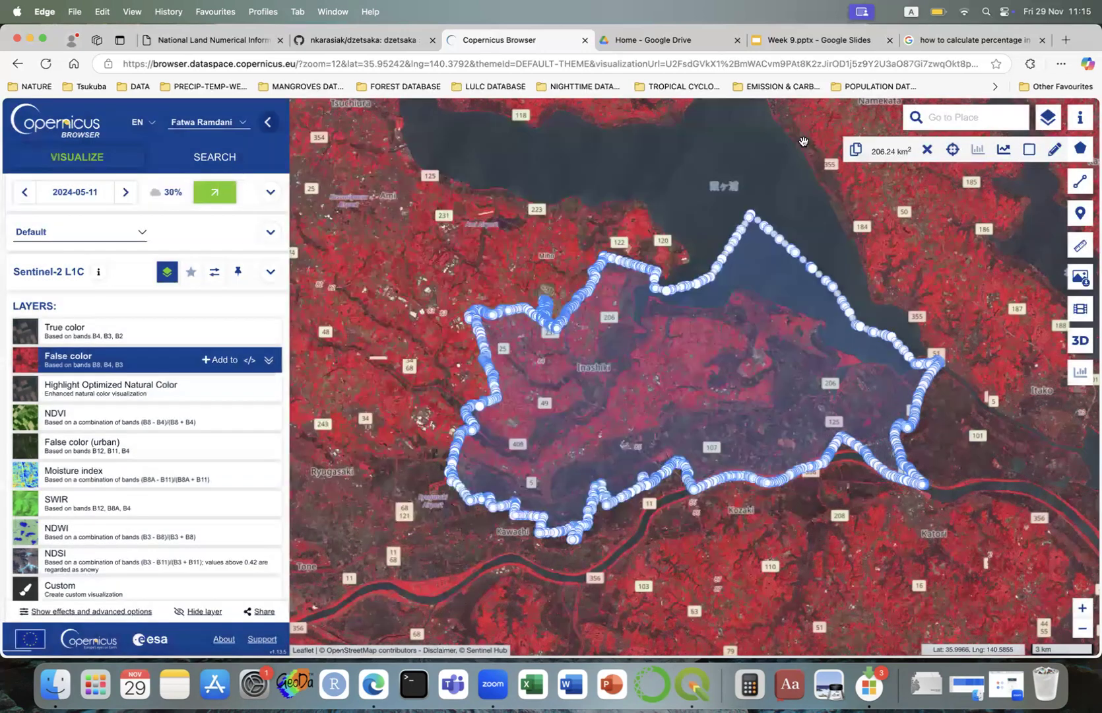
Switch to Finder, open the Browser_images folder inside TSUKUBA and sort its files by kind
click(56, 684)
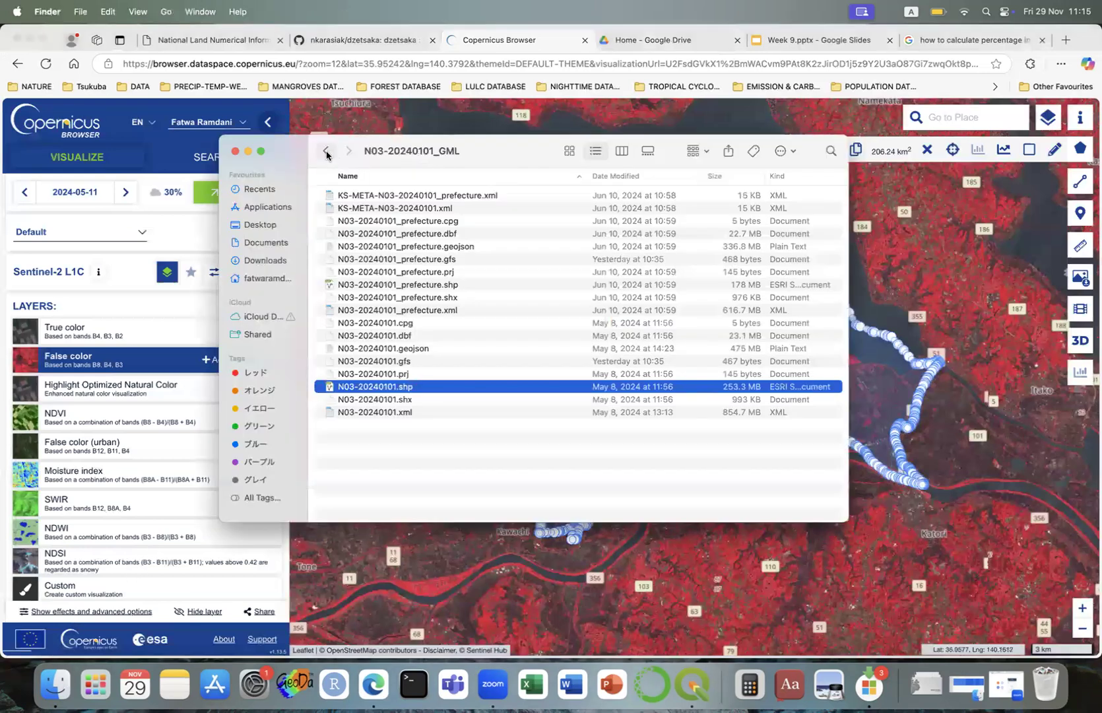
key(super+bracketleft)
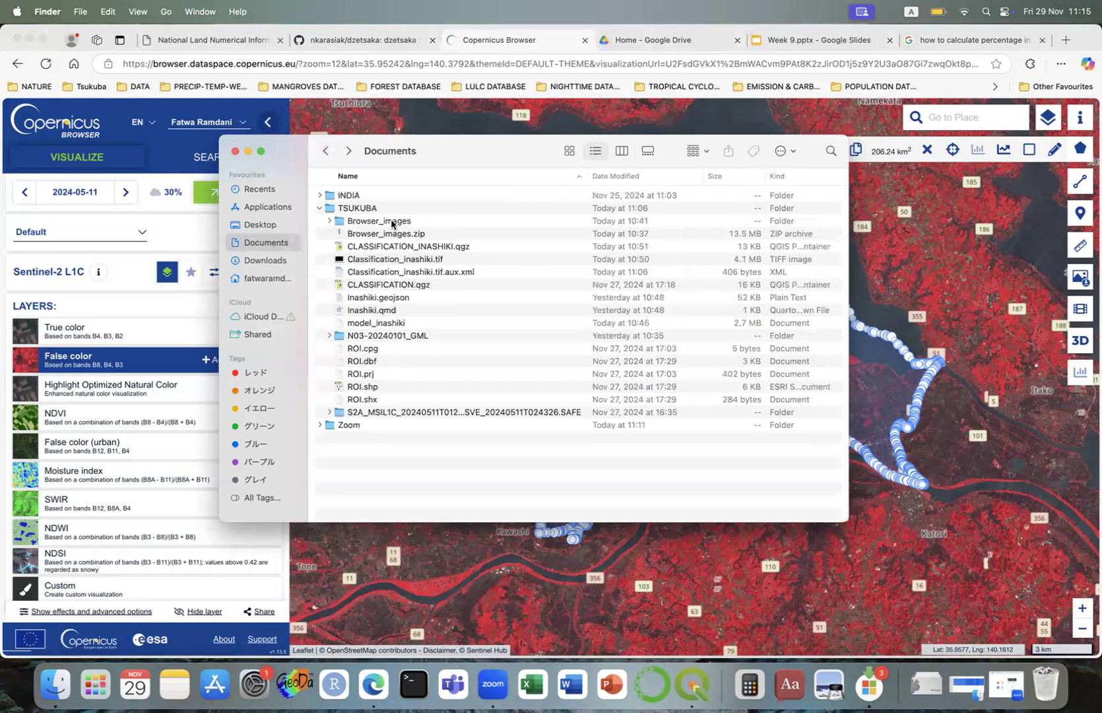
double_click(391, 222)
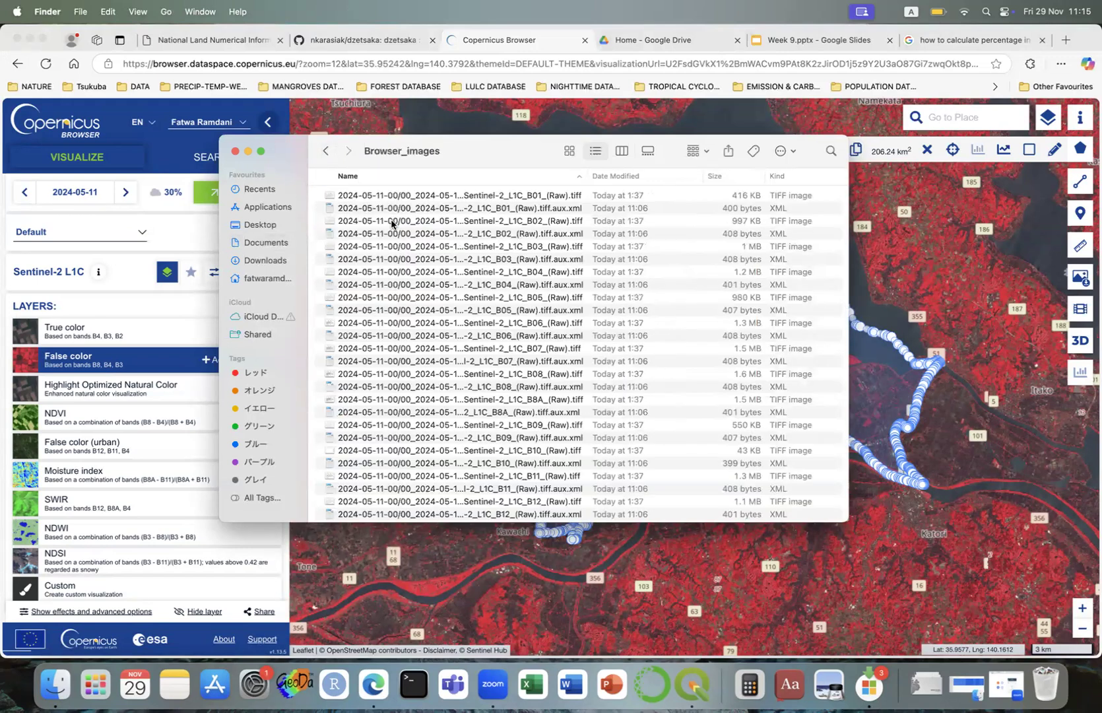
scroll(391, 223, down, 3)
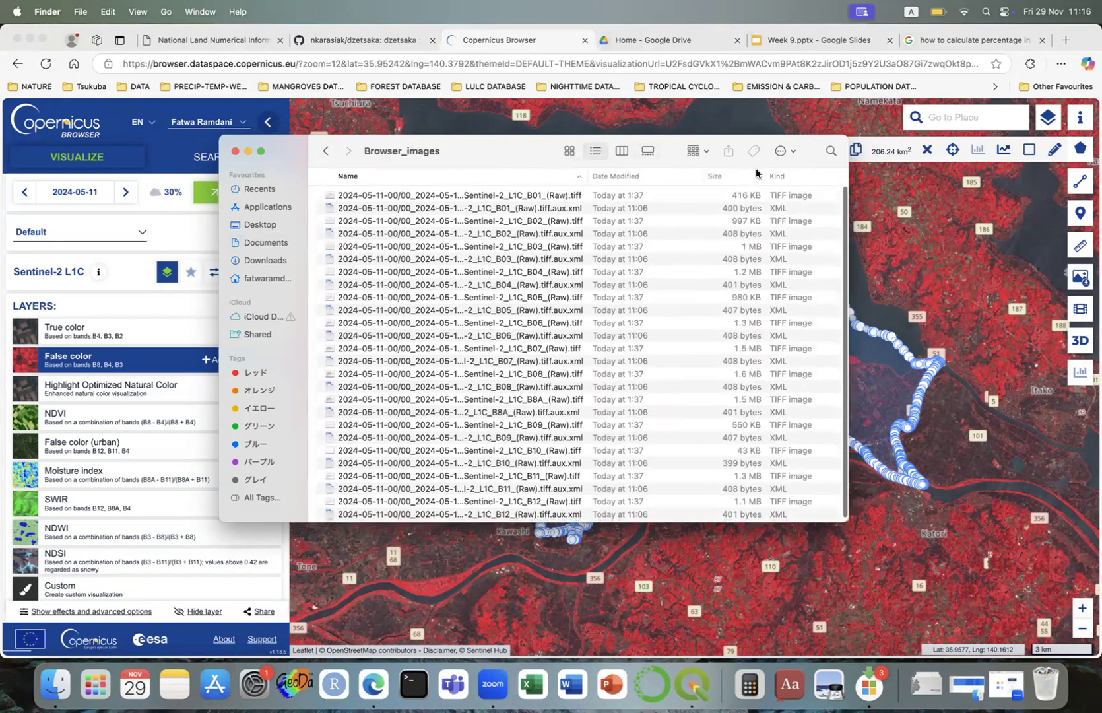
click(796, 178)
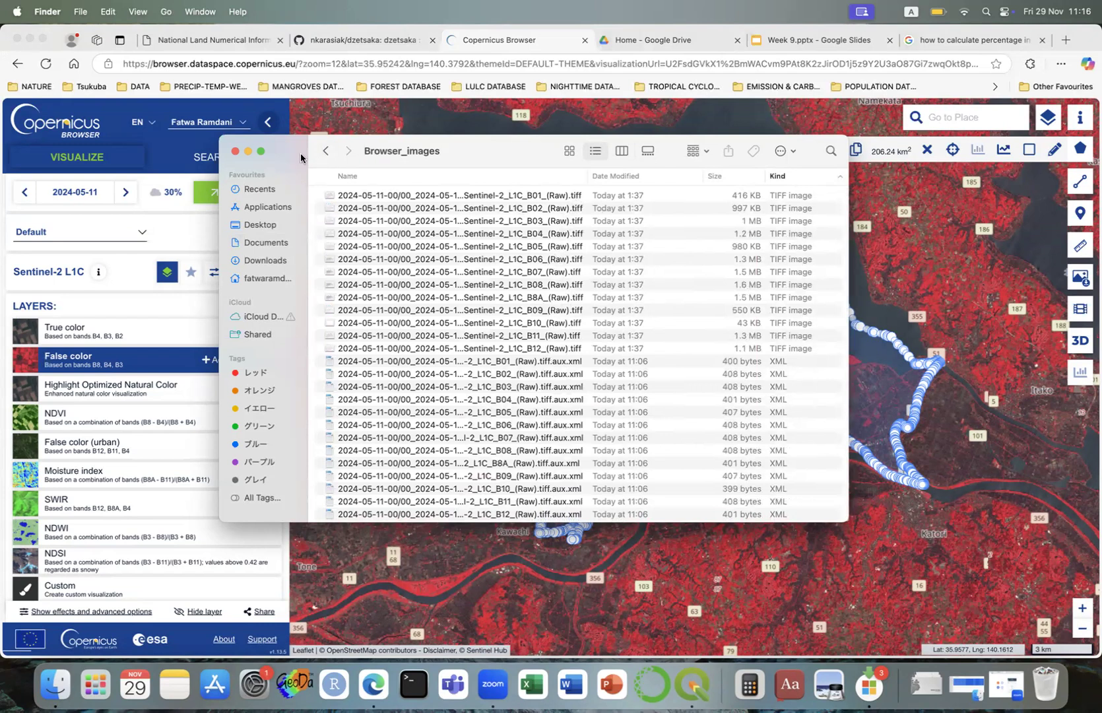
click(248, 152)
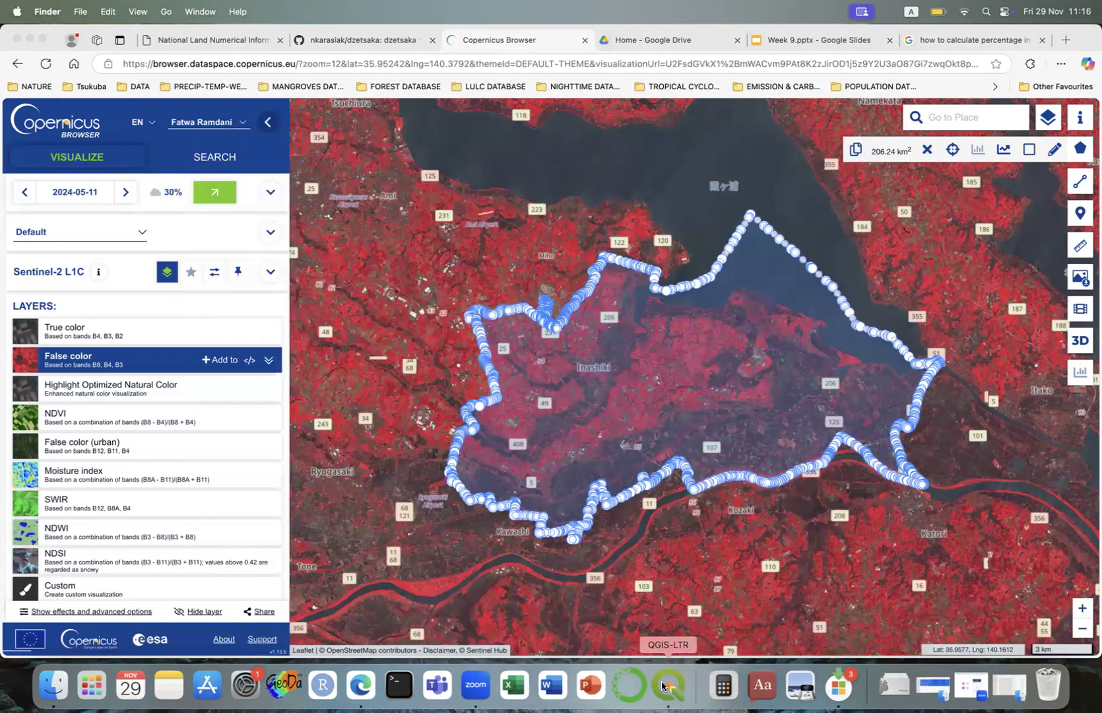
Add the raw Sentinel-2 L1C TIFFs B01 to B12, including B8A, from Browser_images to the QGIS project and collapse their legends
click(663, 686)
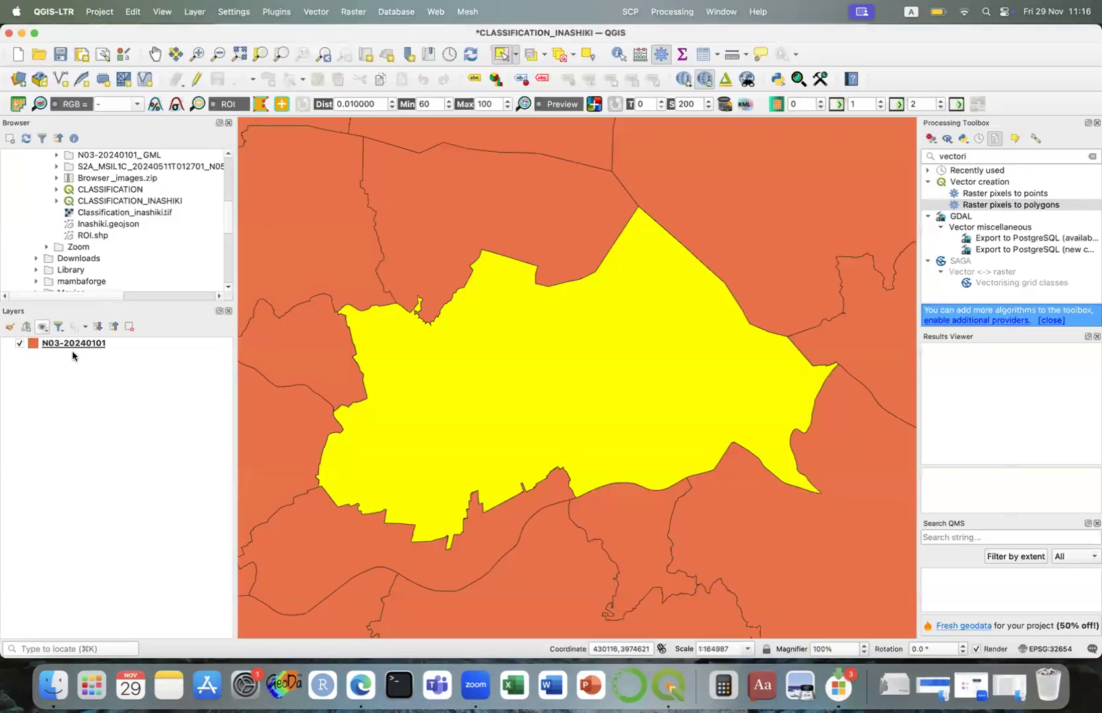
key(ctrl+Up)
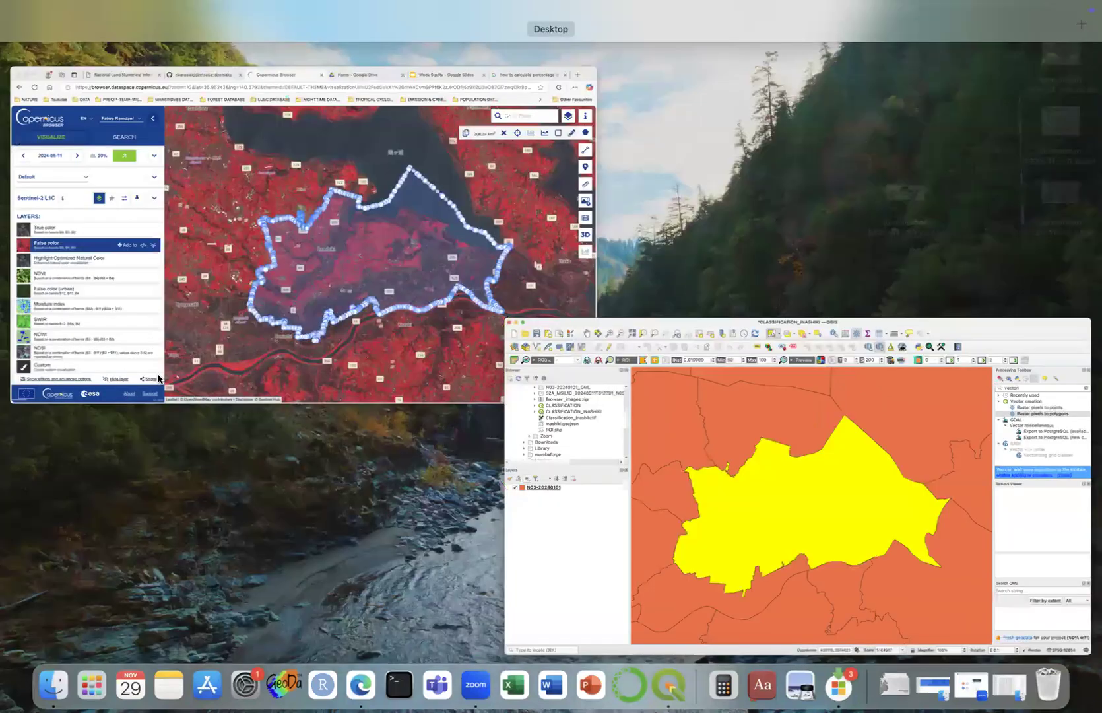
click(42, 683)
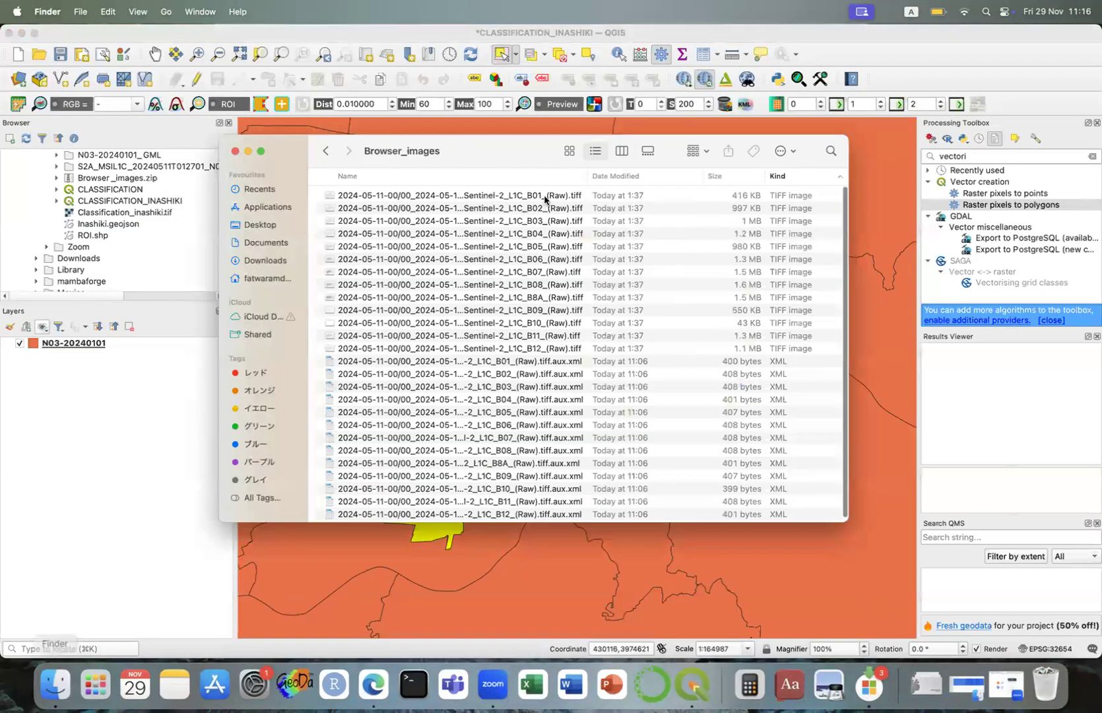
click(543, 197)
click(544, 348)
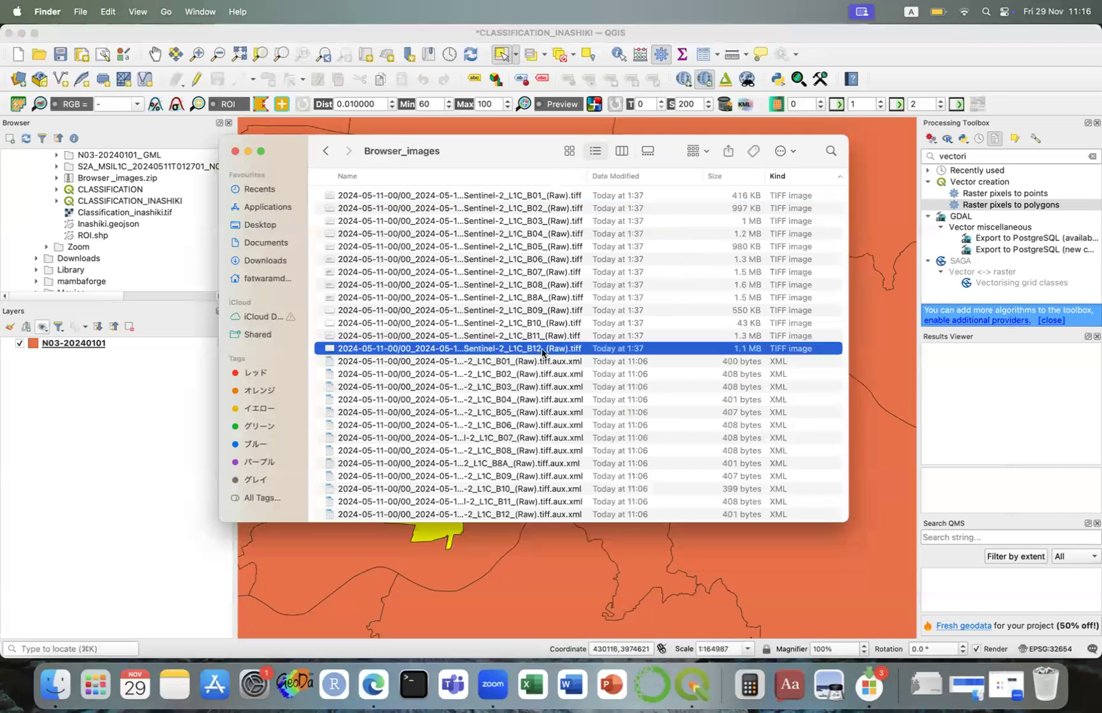
shift+click(556, 196)
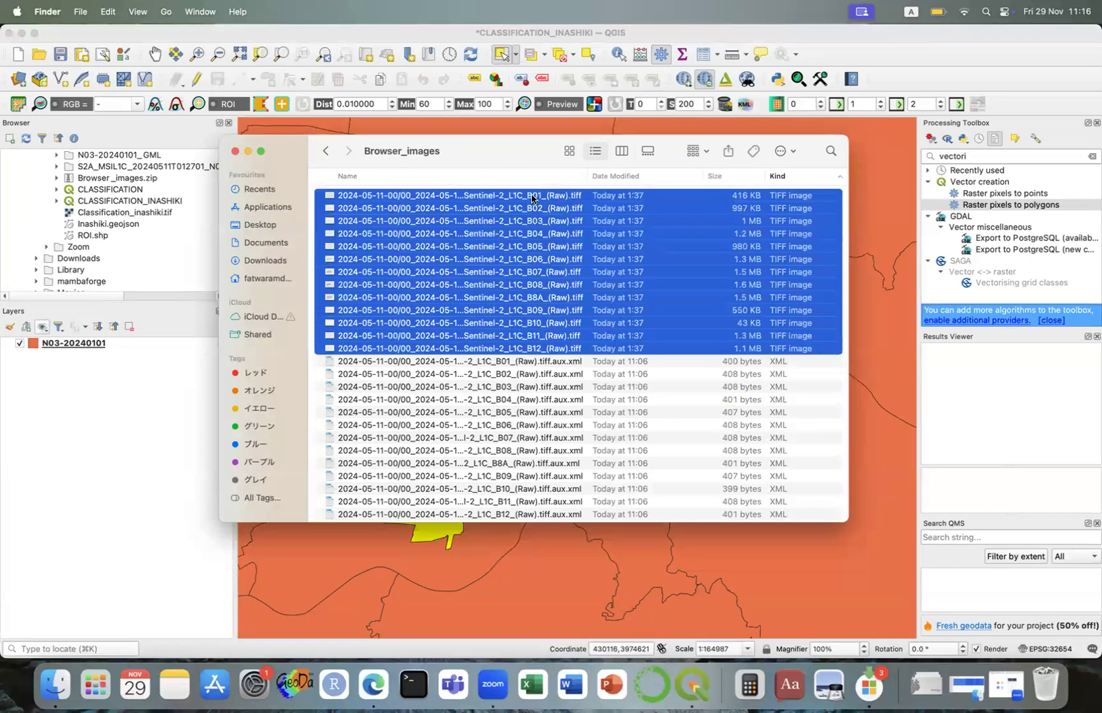
drag(387, 195, 31, 487)
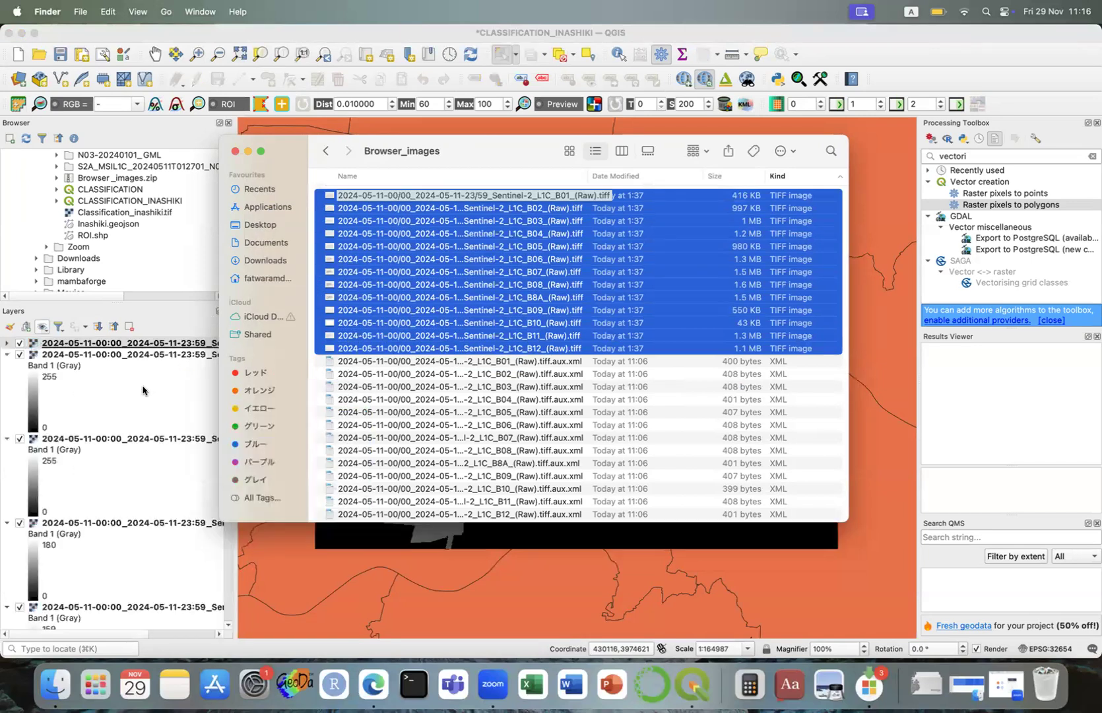
click(112, 329)
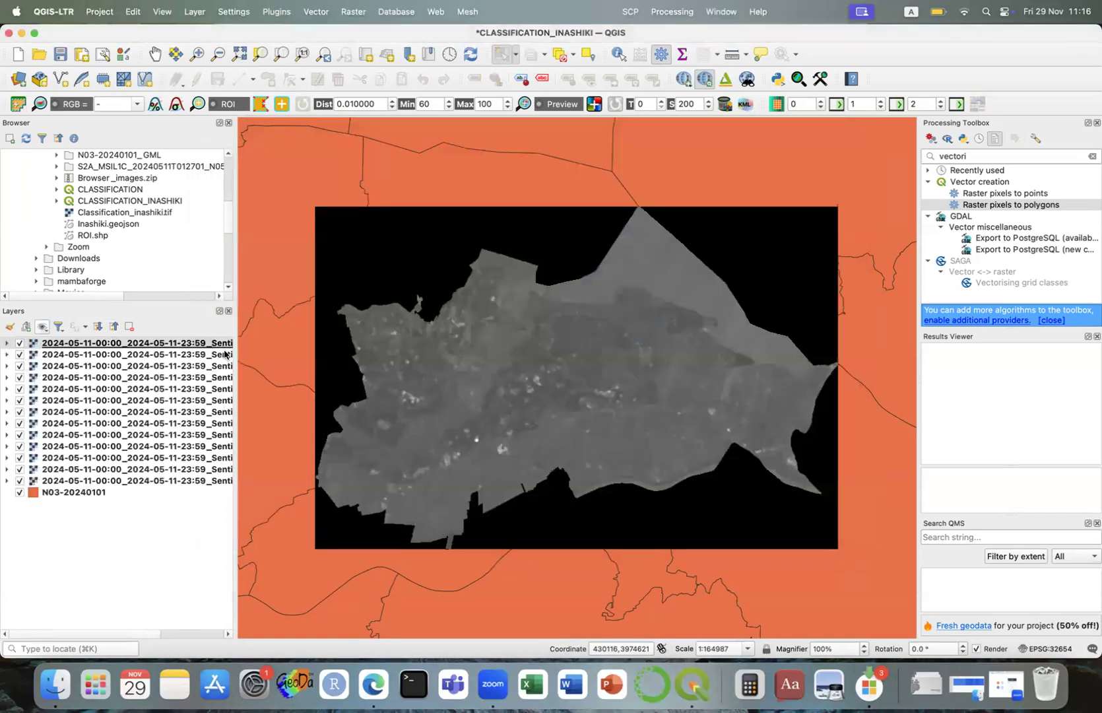
drag(235, 346, 322, 349)
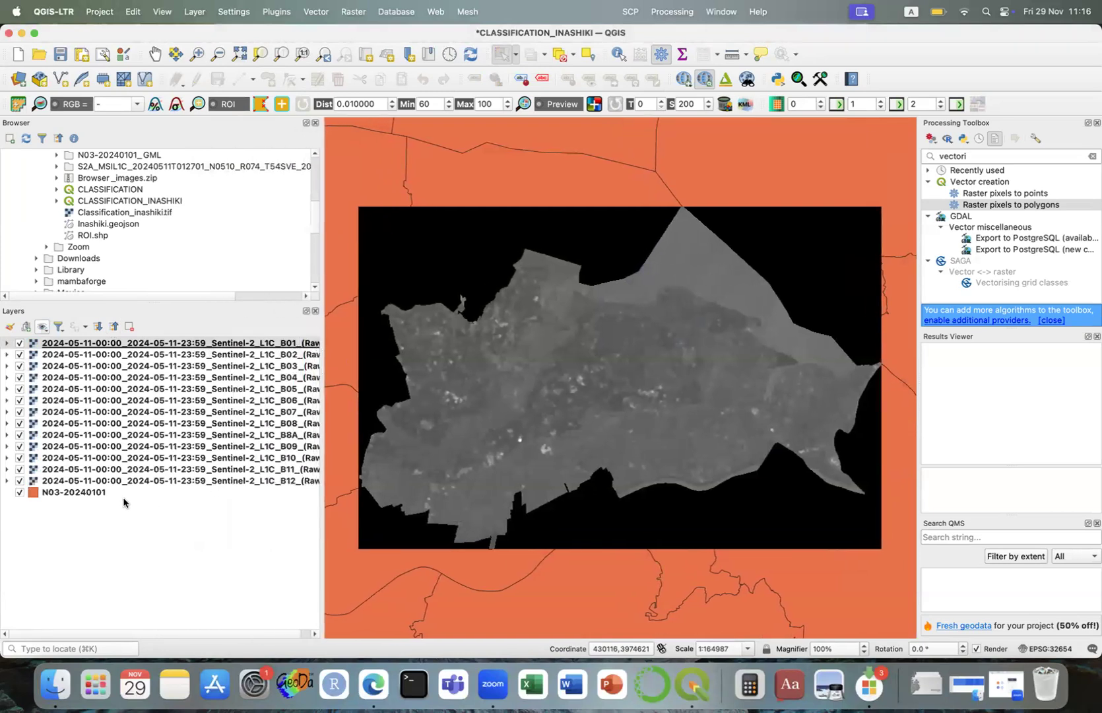
click(71, 493)
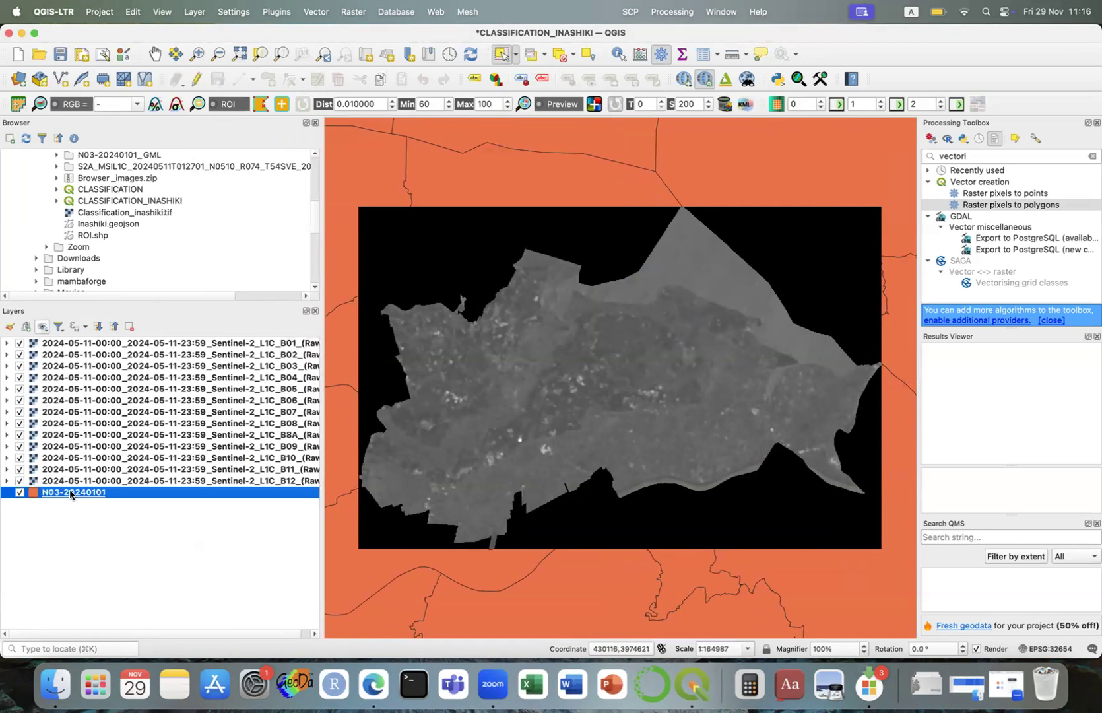
click(127, 330)
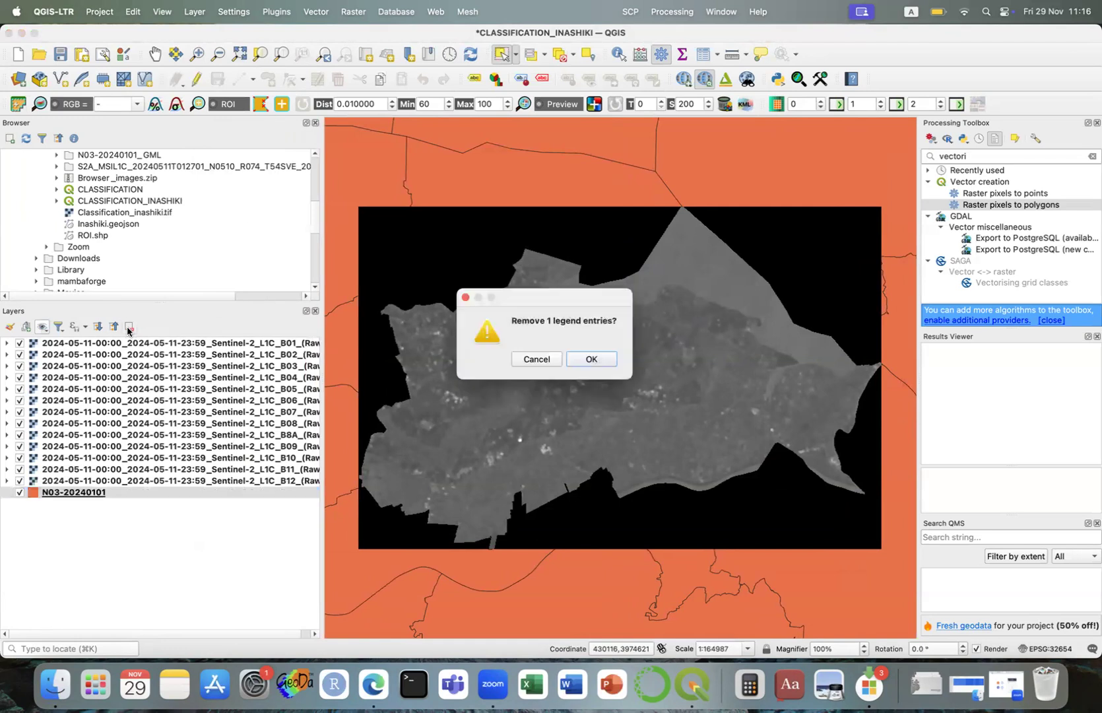
click(593, 360)
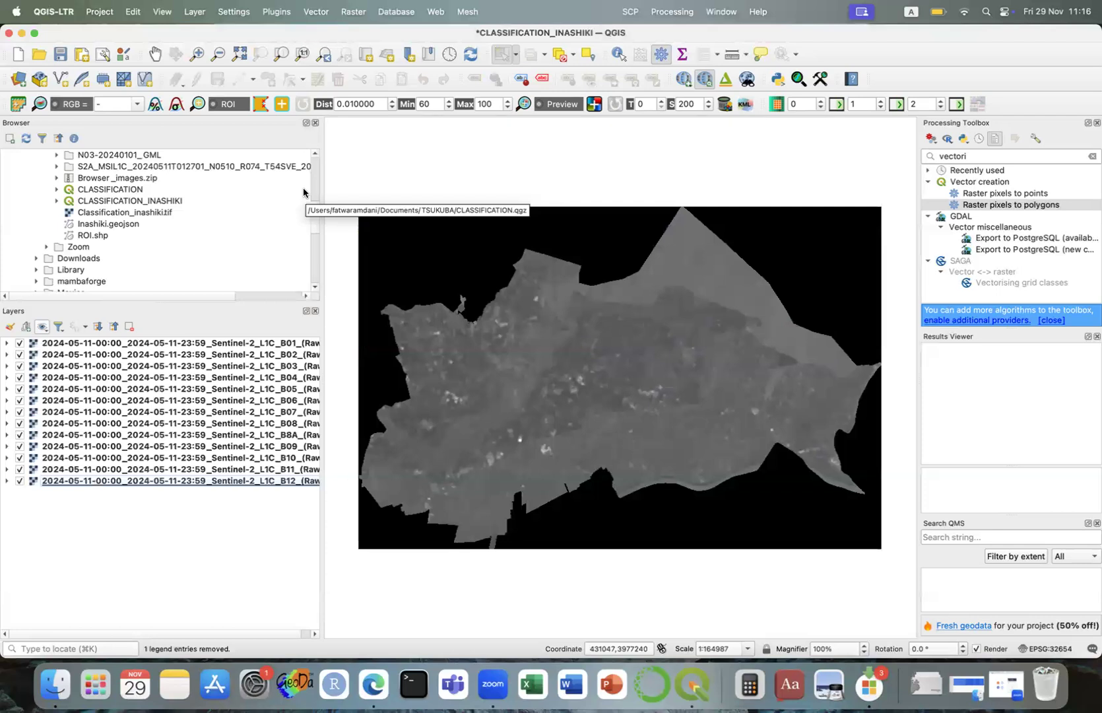
click(353, 12)
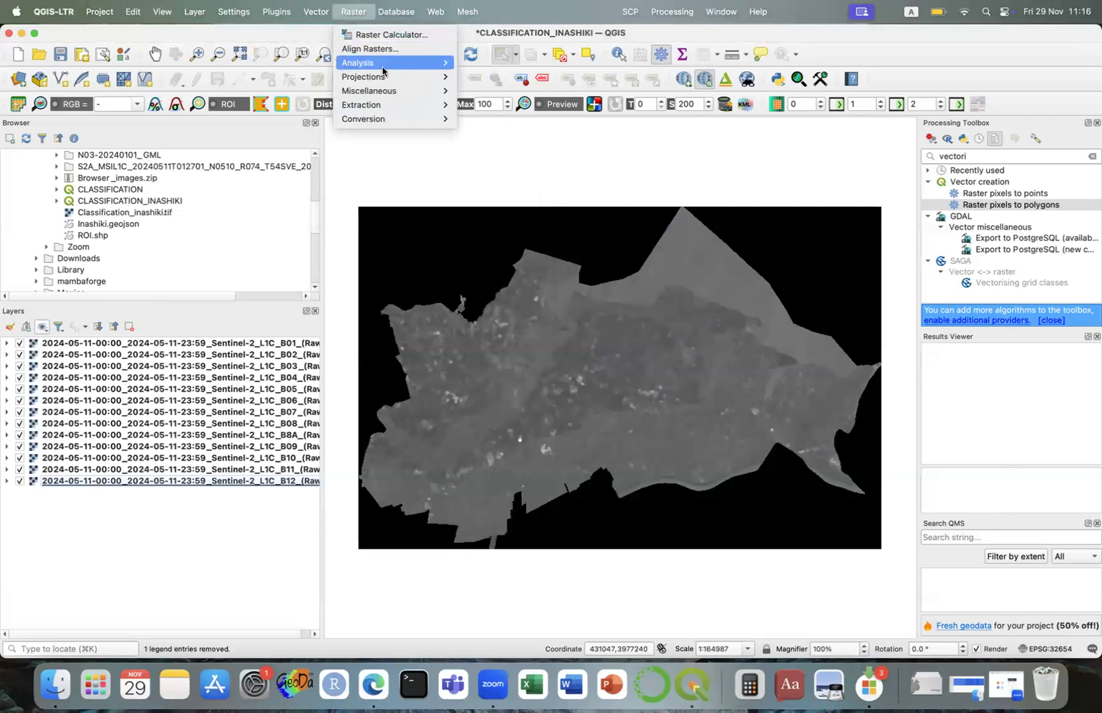
mouse_move(394, 91)
click(492, 91)
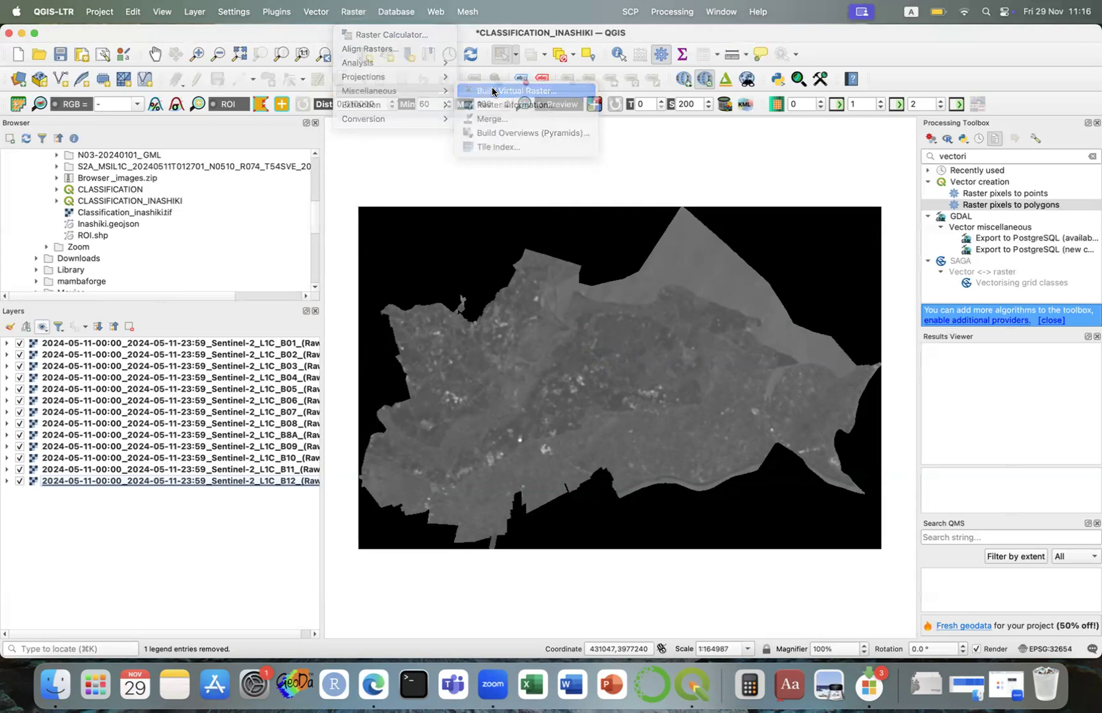
drag(522, 128, 319, 128)
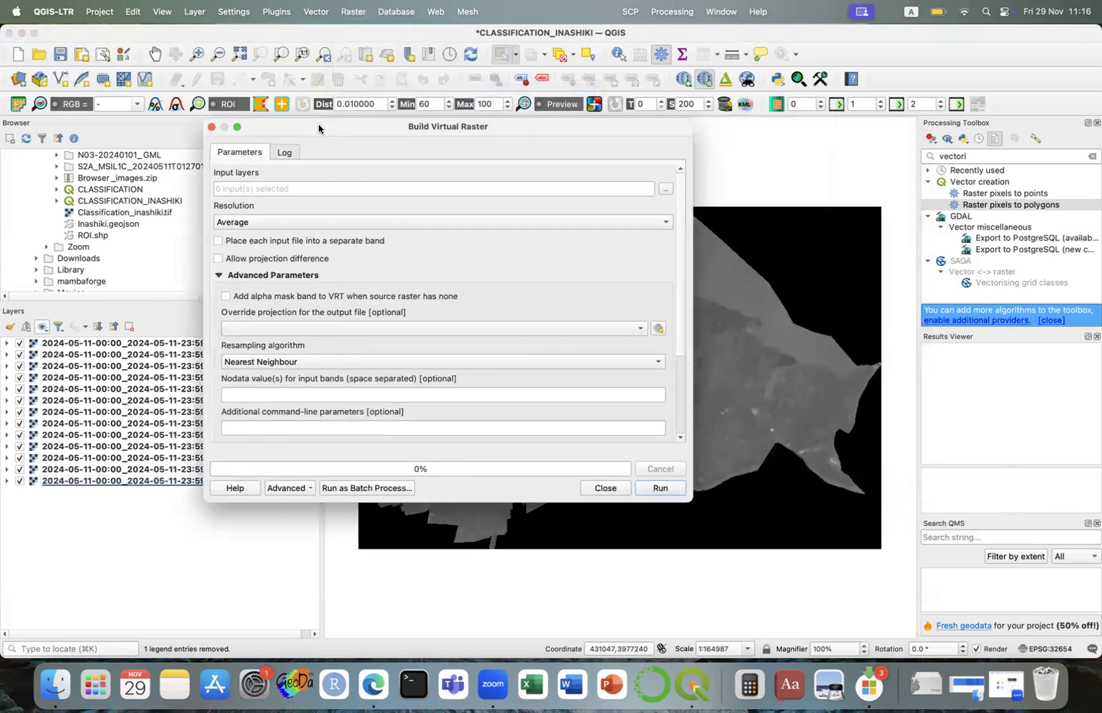
click(255, 243)
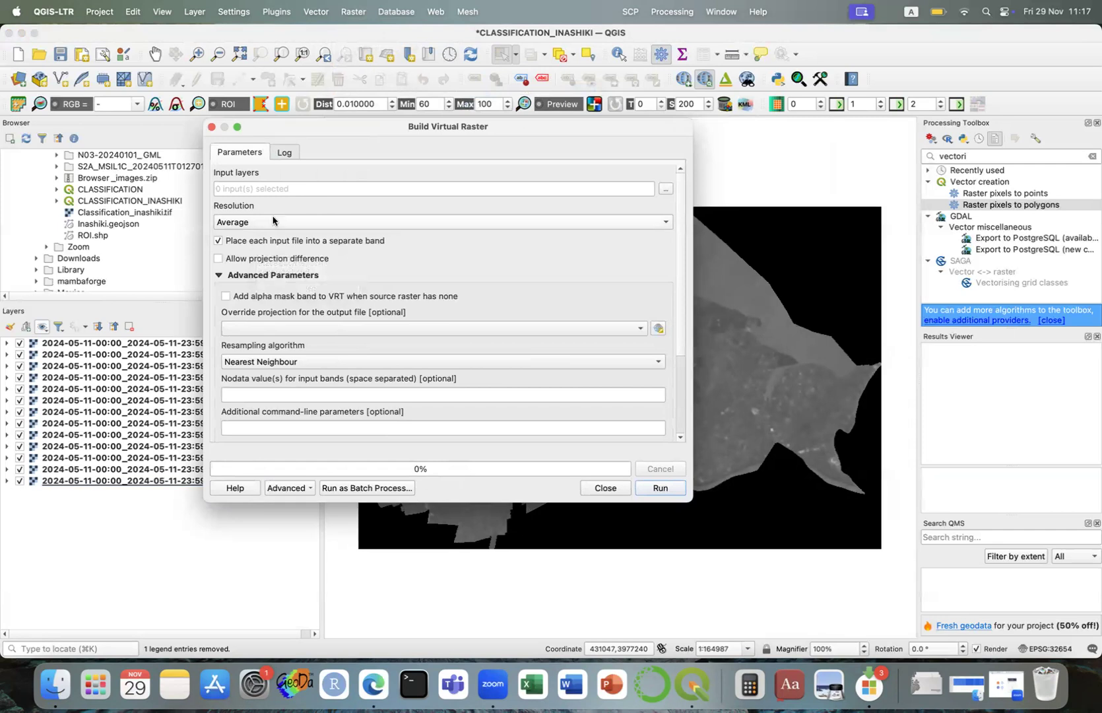
click(275, 222)
click(268, 239)
click(666, 189)
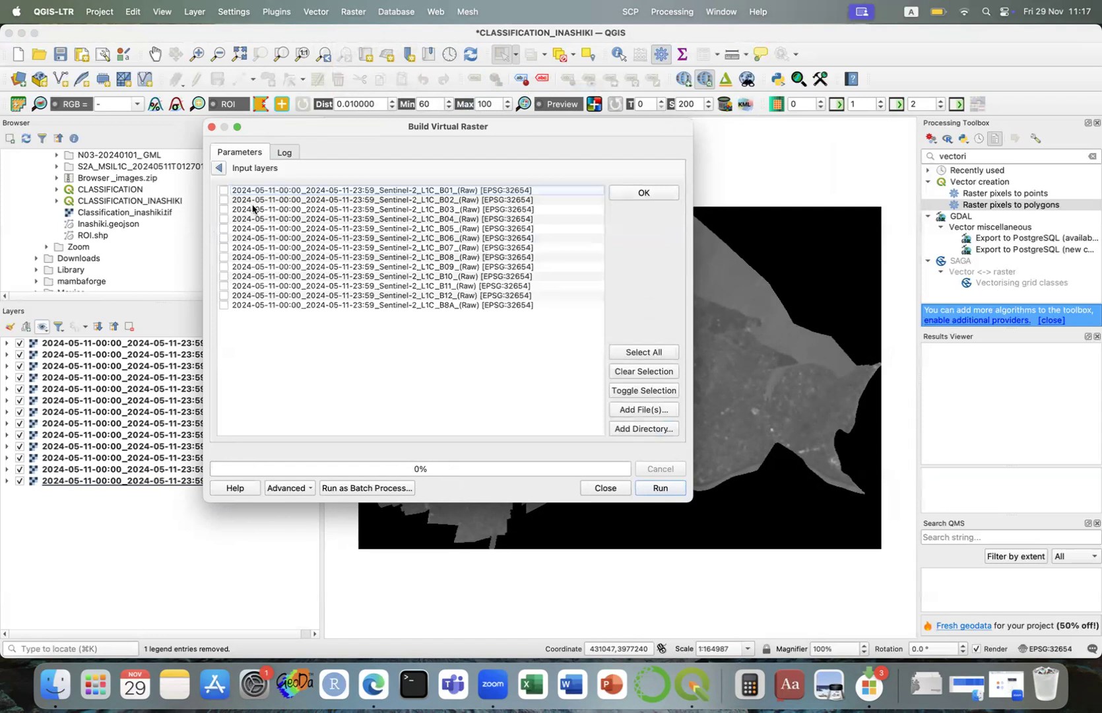
click(631, 354)
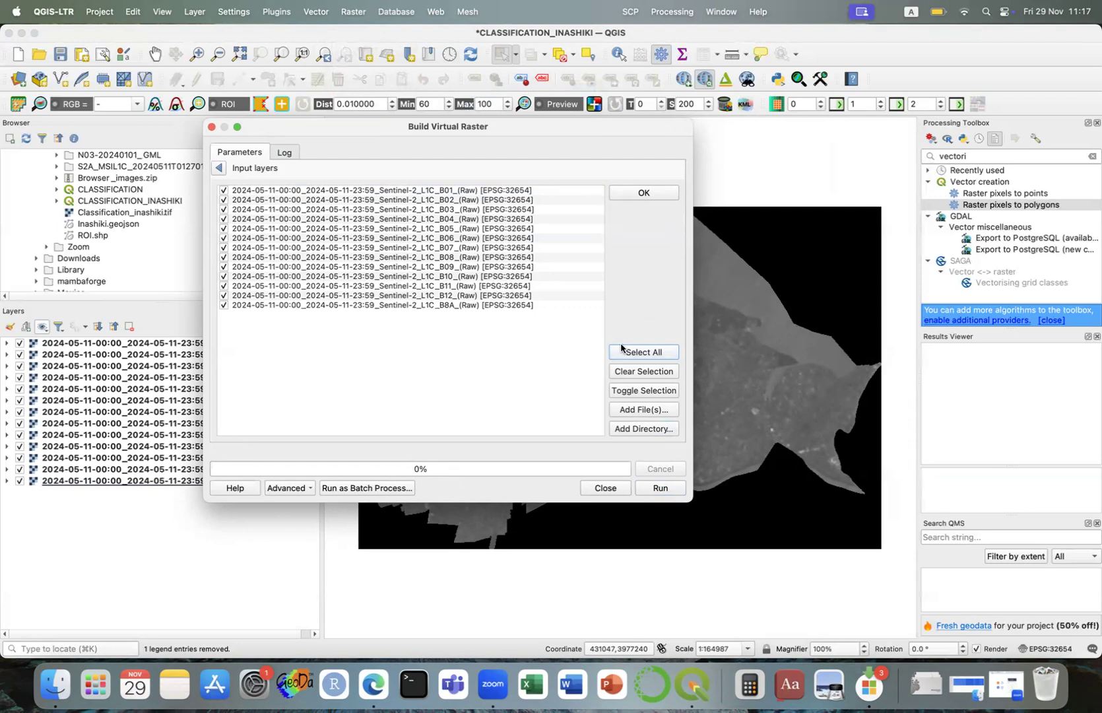
click(659, 373)
click(224, 237)
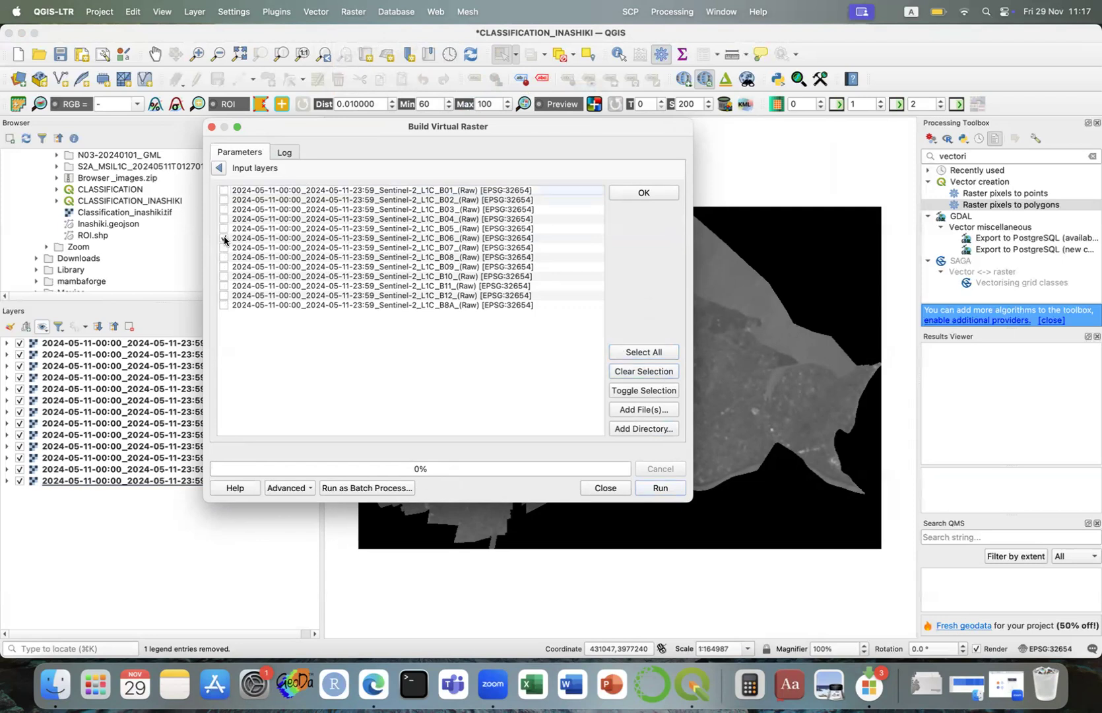
click(224, 219)
click(220, 167)
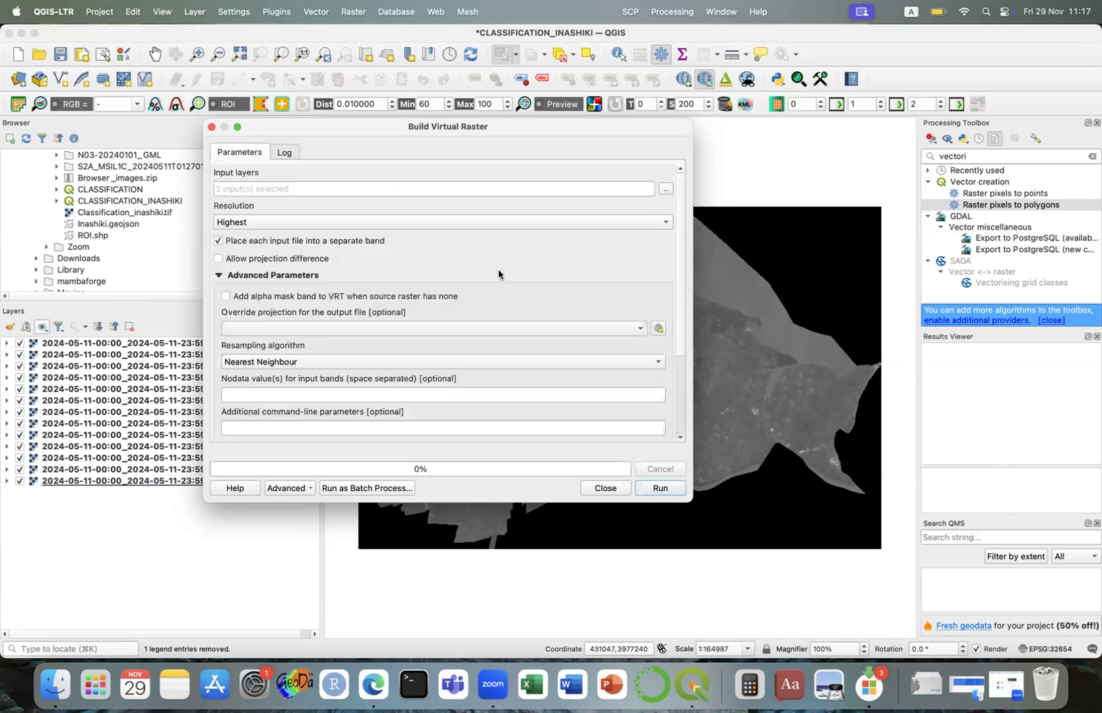
scroll(603, 277, down, 5)
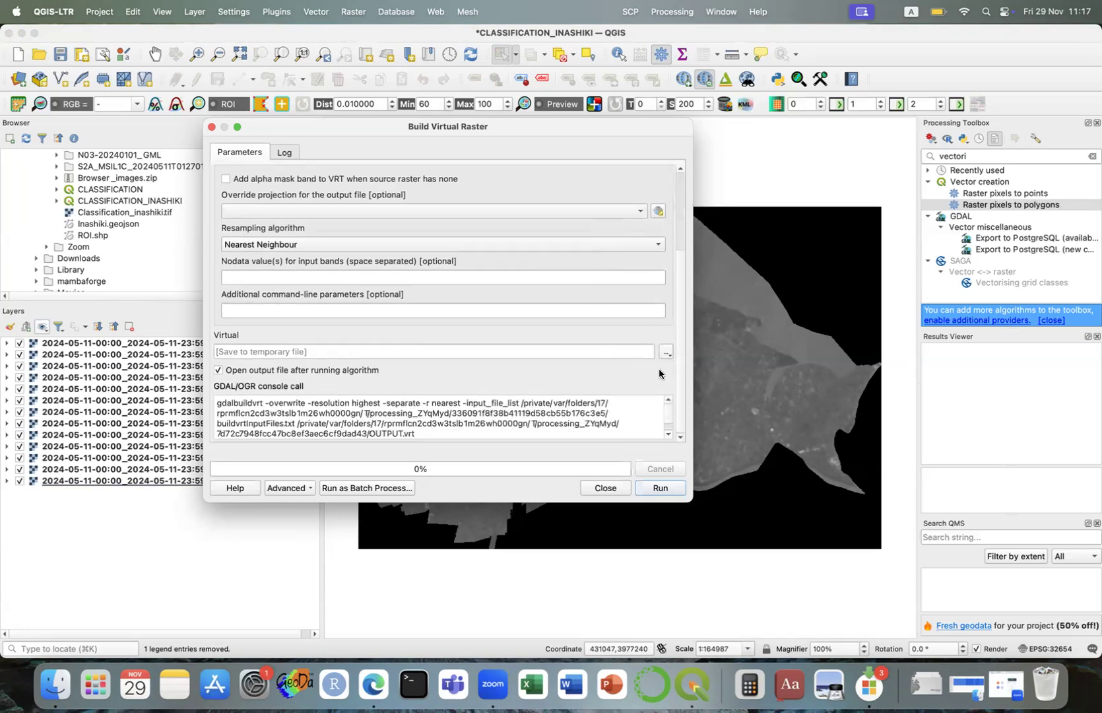
click(666, 353)
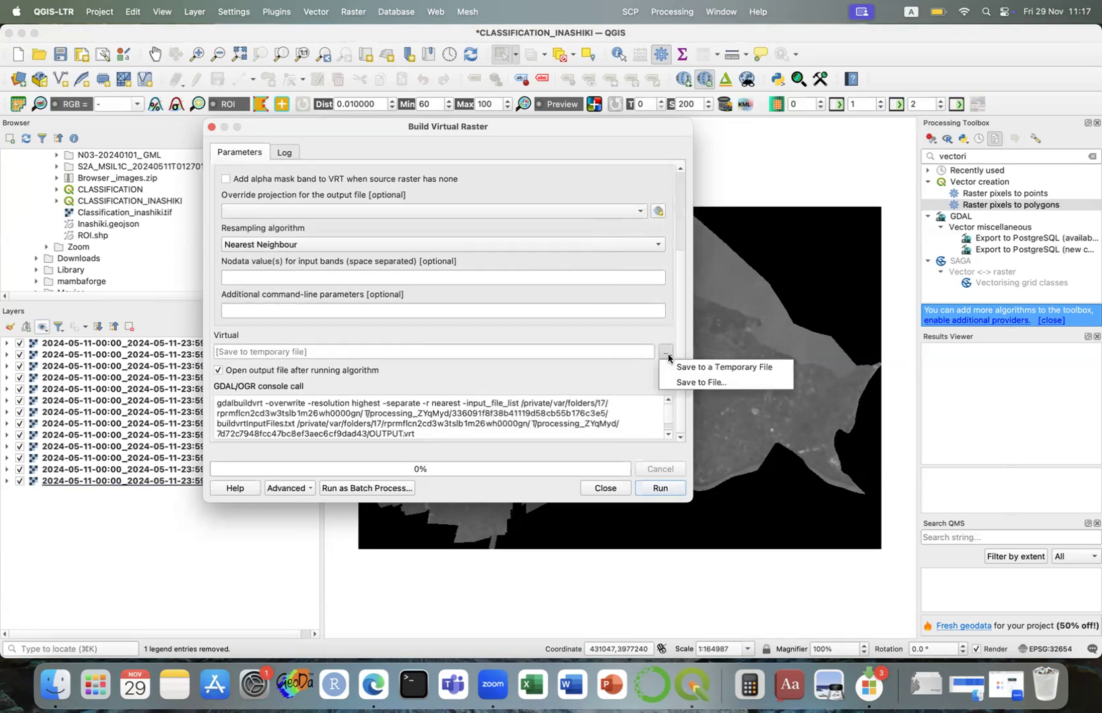
click(690, 382)
scroll(653, 302, down, 3)
scroll(653, 302, up, 4)
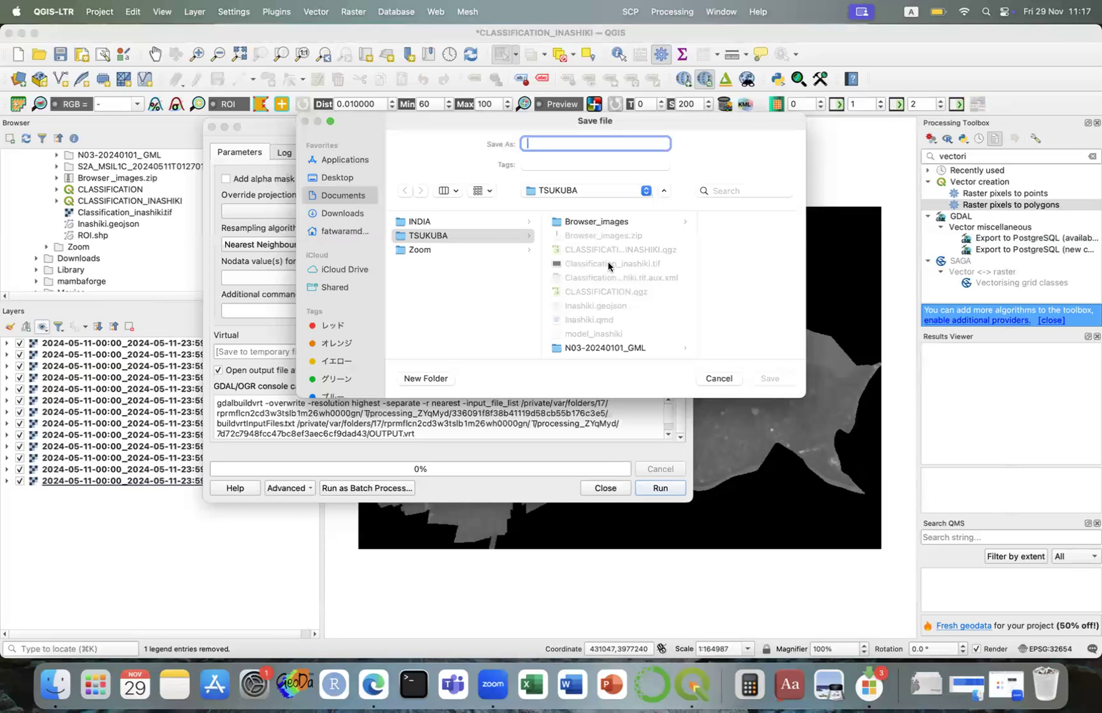
click(717, 378)
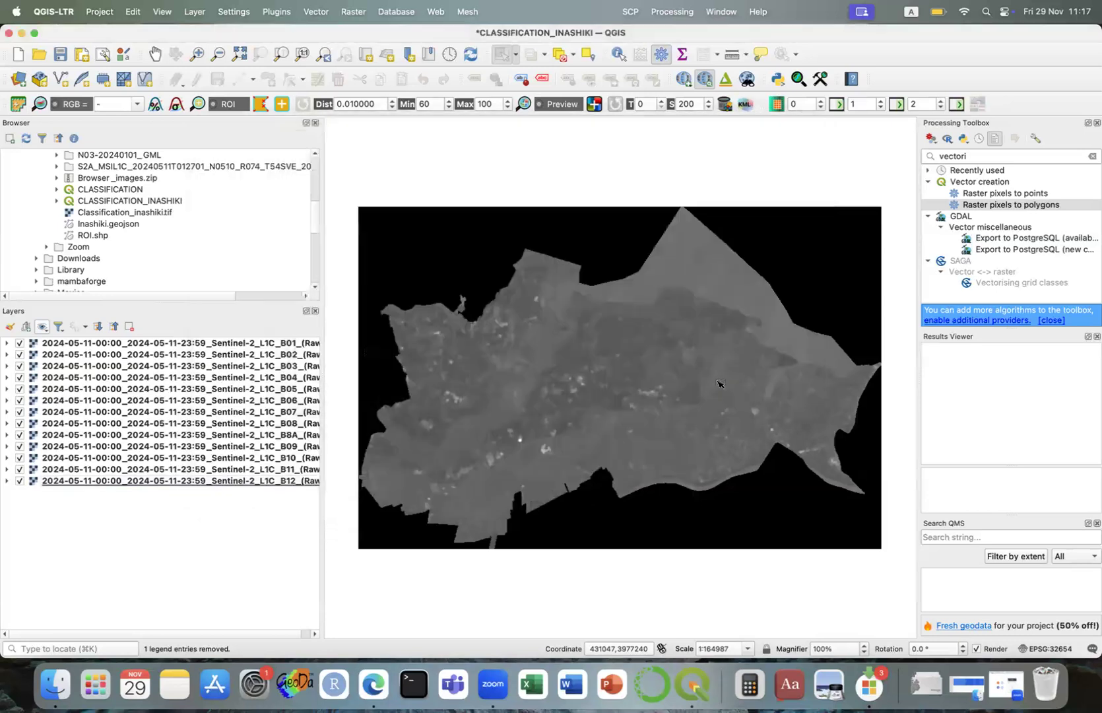
Set up a Build Virtual Raster run with Highest resolution and each input file placed into a separate band
click(354, 11)
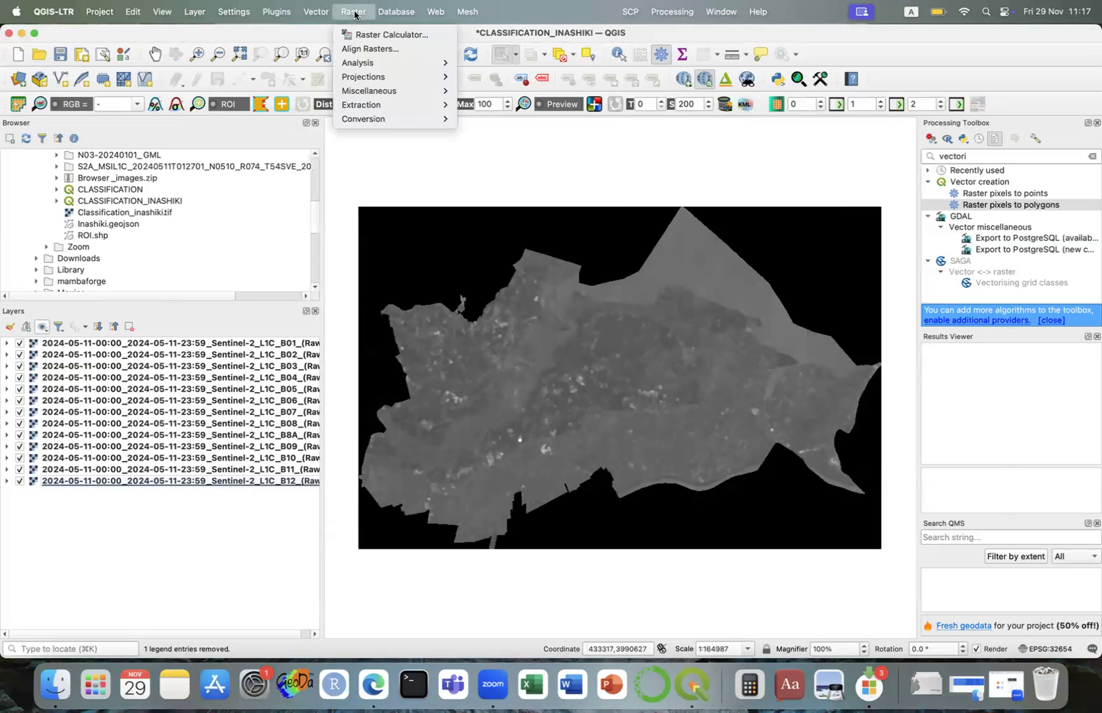
mouse_move(388, 93)
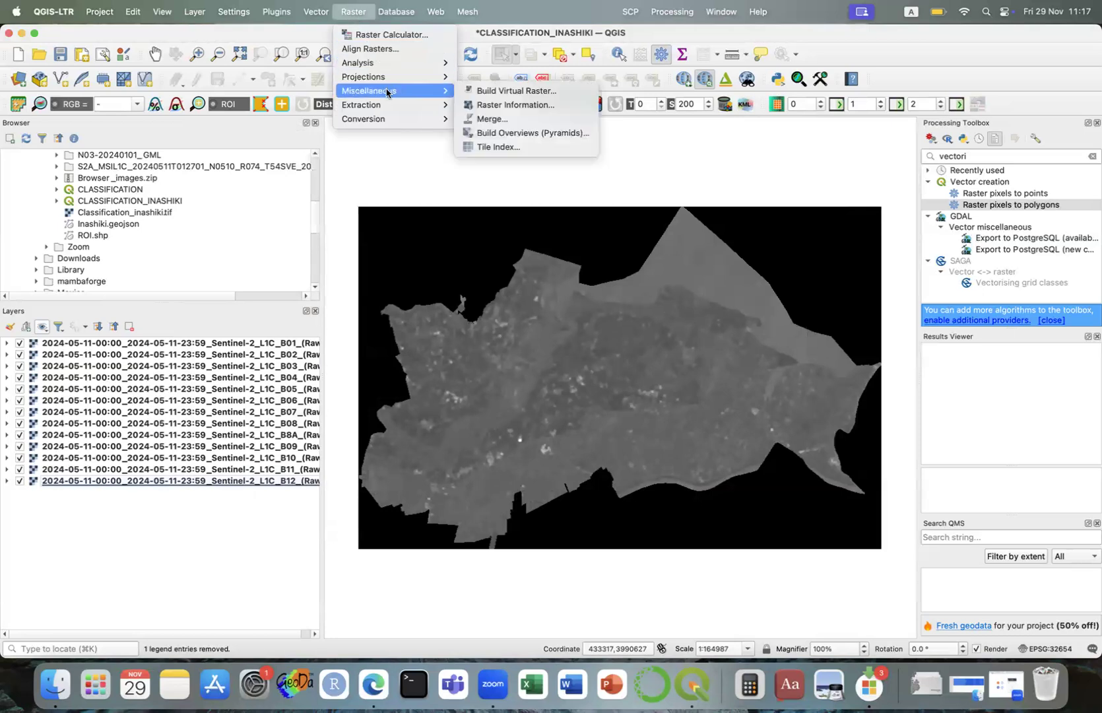
click(506, 93)
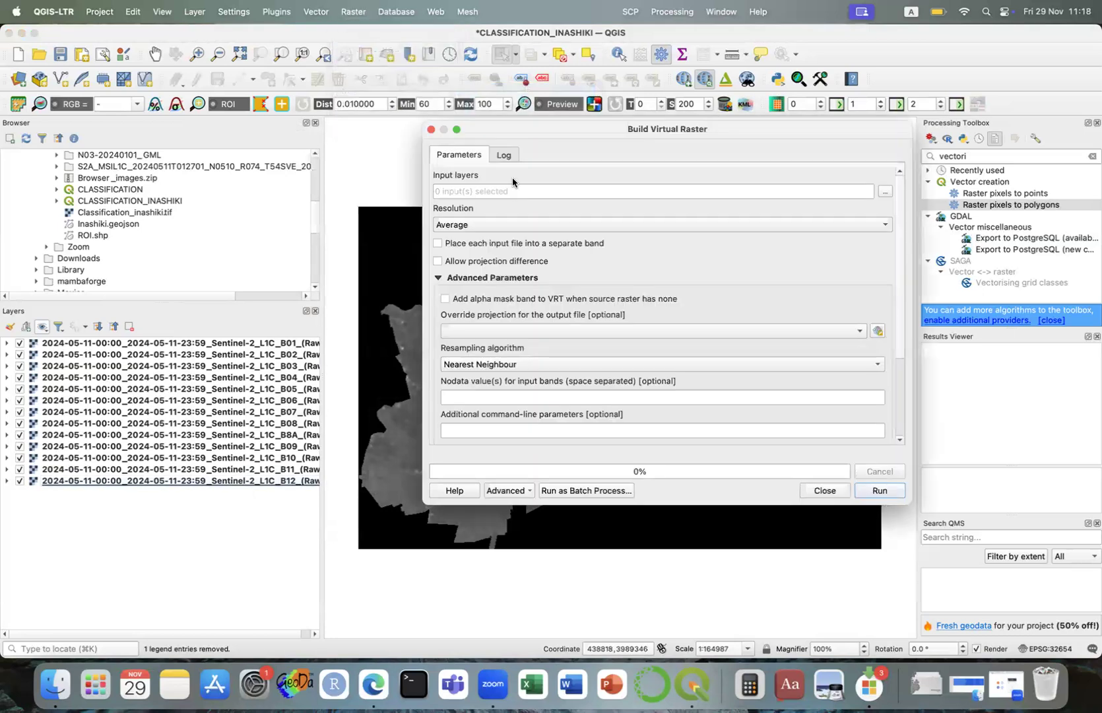
drag(551, 135, 347, 140)
click(646, 230)
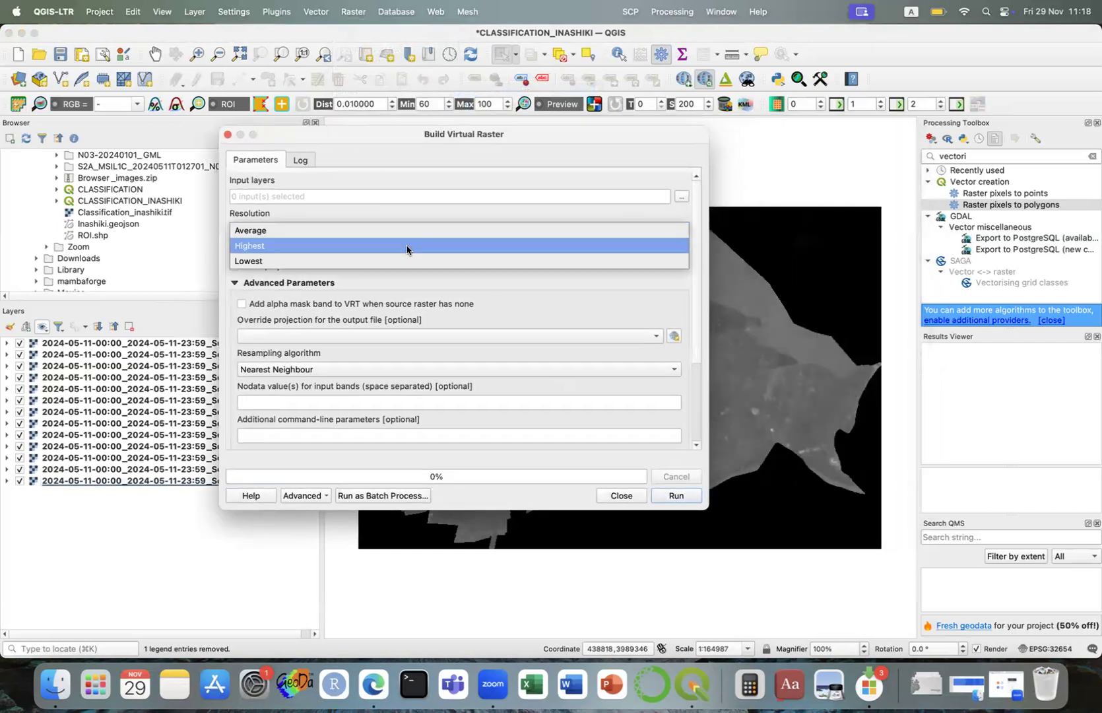
click(406, 239)
Select the raw B02, B04 and B06 rasters as inputs and build the virtual raster as a temporary file
click(681, 198)
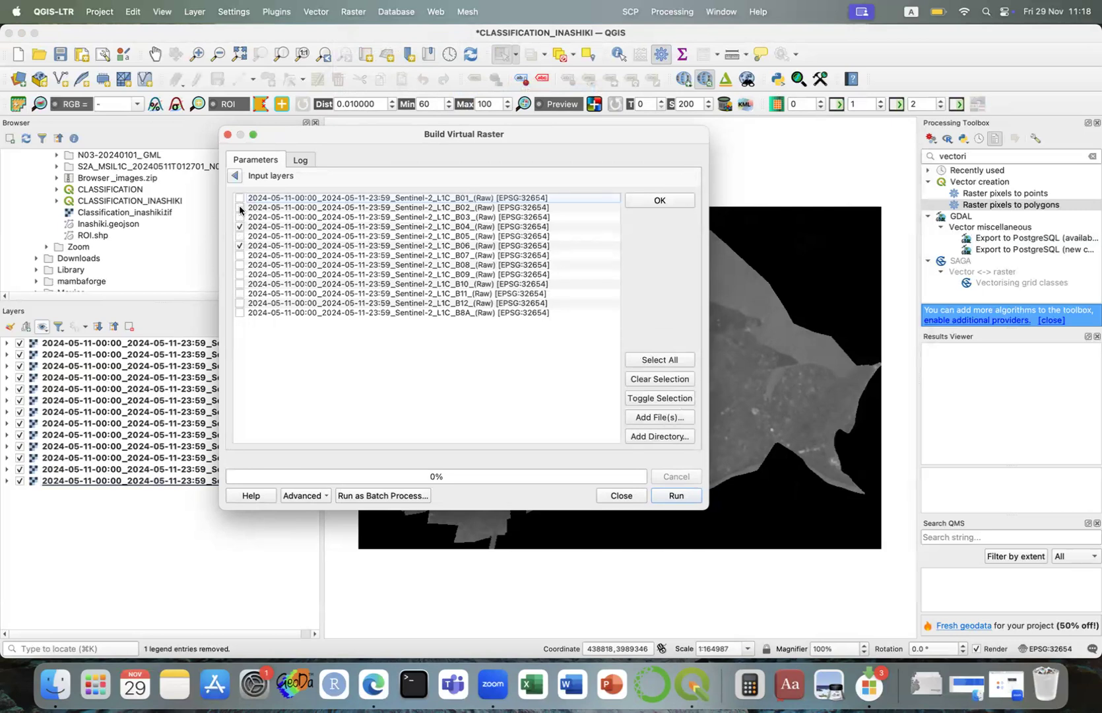
click(236, 175)
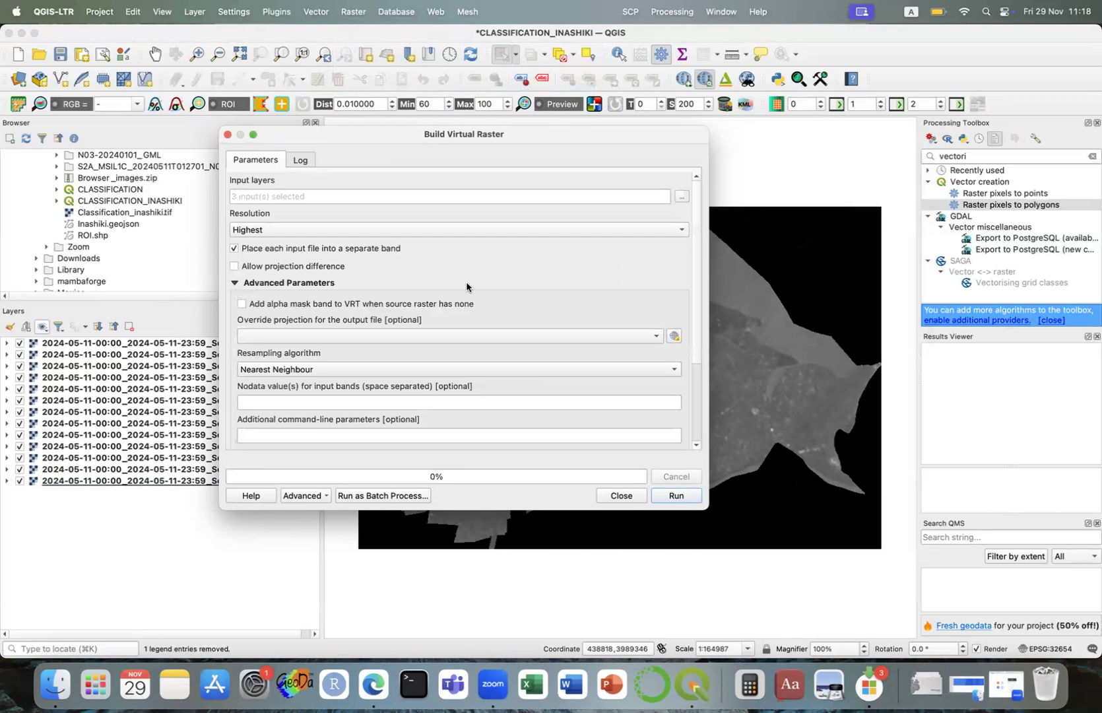
scroll(466, 282, down, 5)
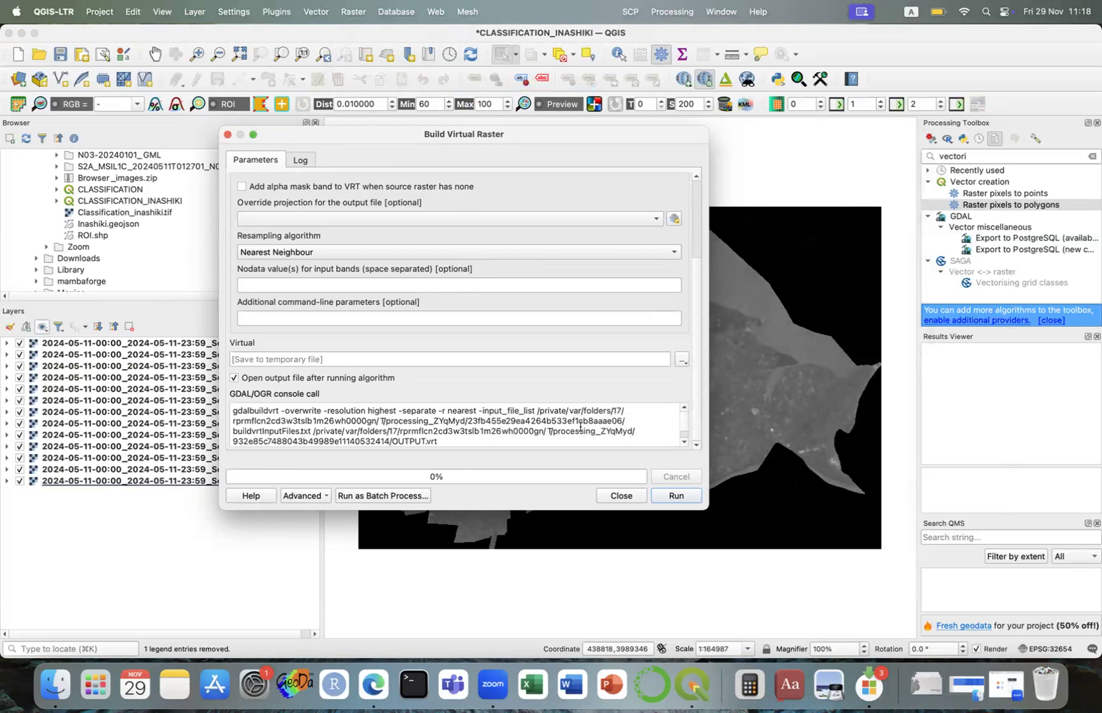
click(674, 493)
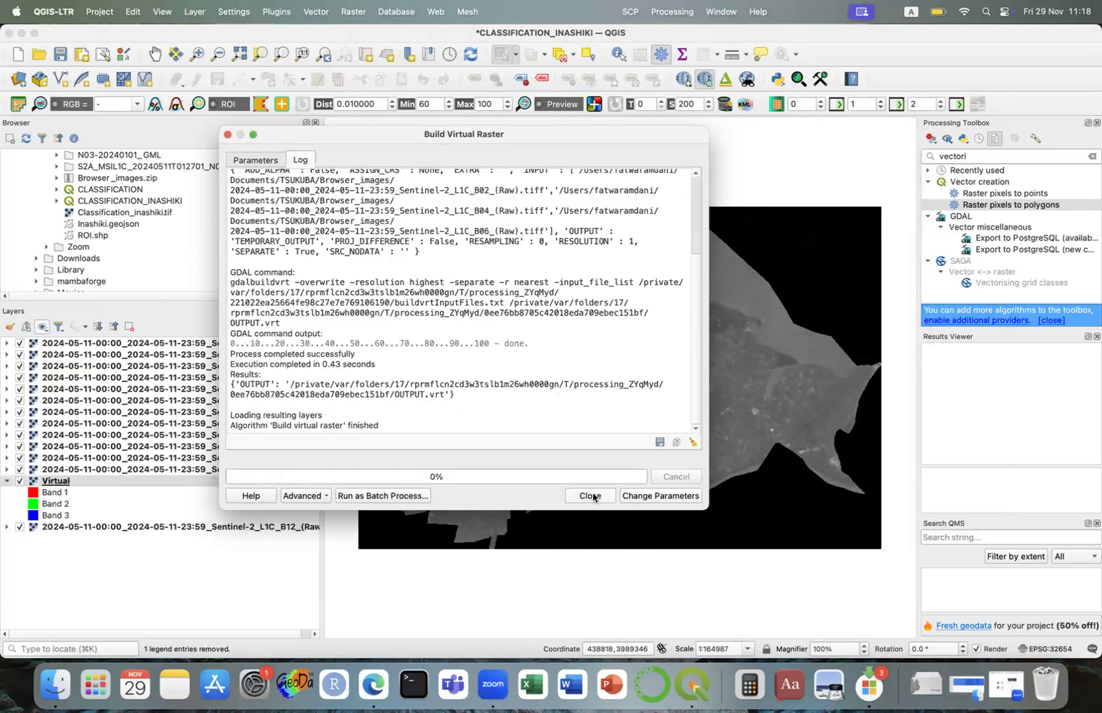
click(597, 496)
Move the Virtual layer above all other layers and assign Band 3 to red and Band 1 to blue in its symbology
drag(116, 481, 129, 342)
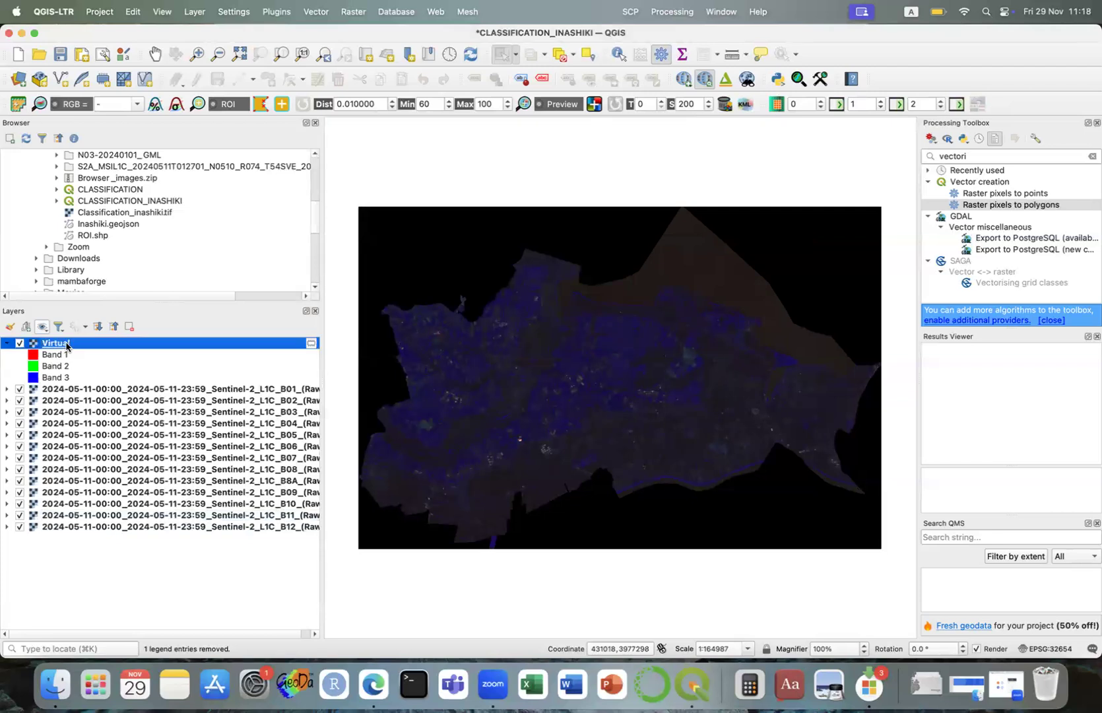
double_click(103, 344)
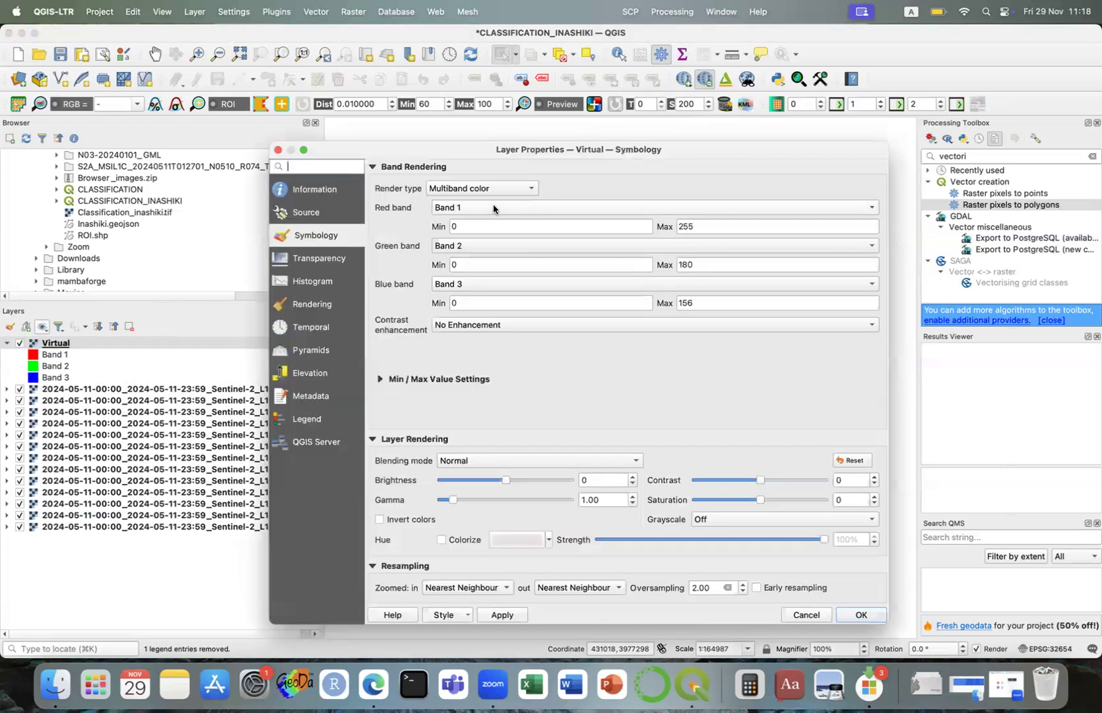
click(493, 207)
click(480, 239)
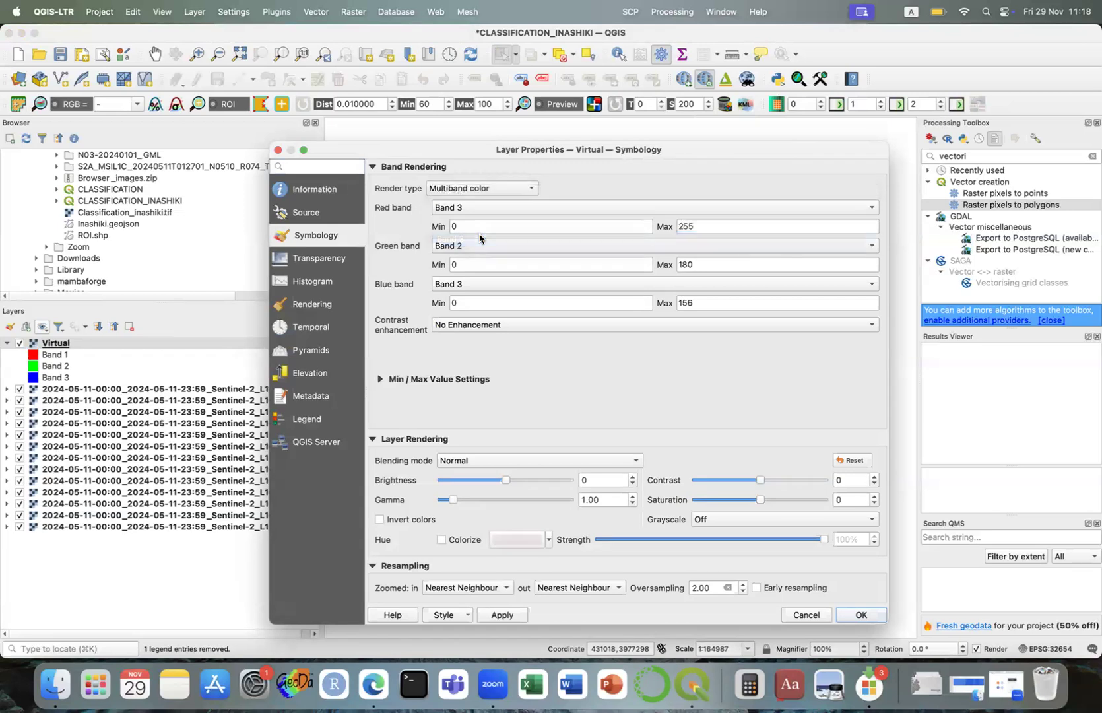
click(474, 285)
click(464, 254)
Apply Stretch to MinMax contrast enhancement to the Virtual layer, using mean +/- standard deviation × 2.00 for the value range
click(468, 325)
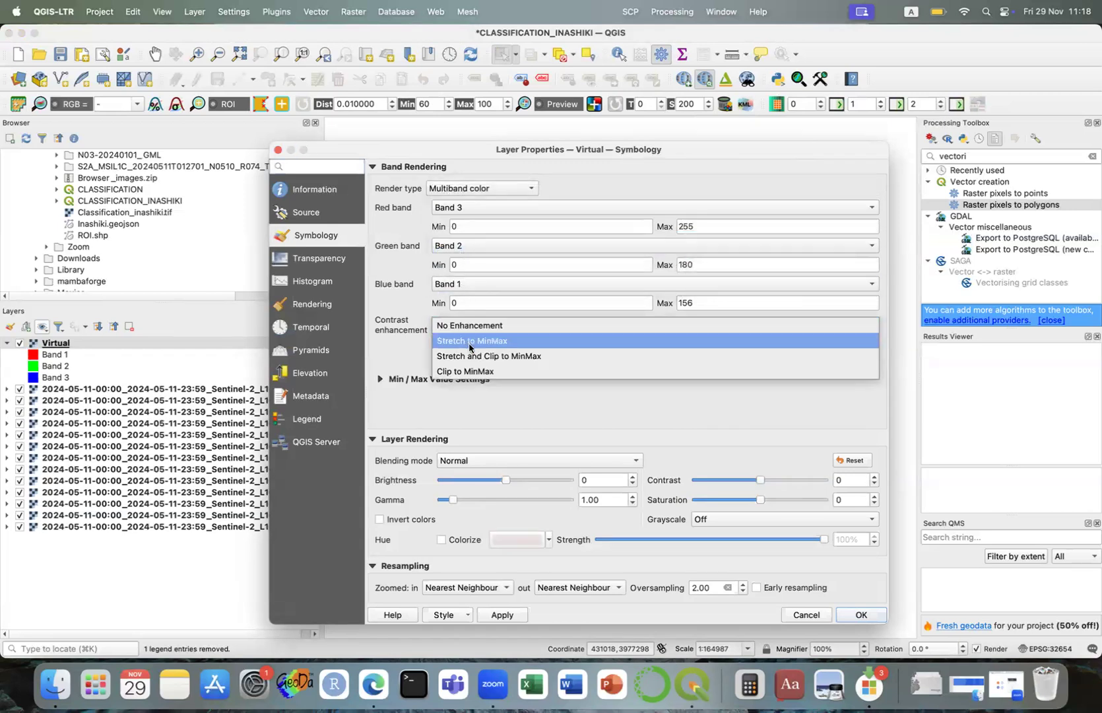
click(470, 344)
click(447, 377)
scroll(446, 377, down, 2)
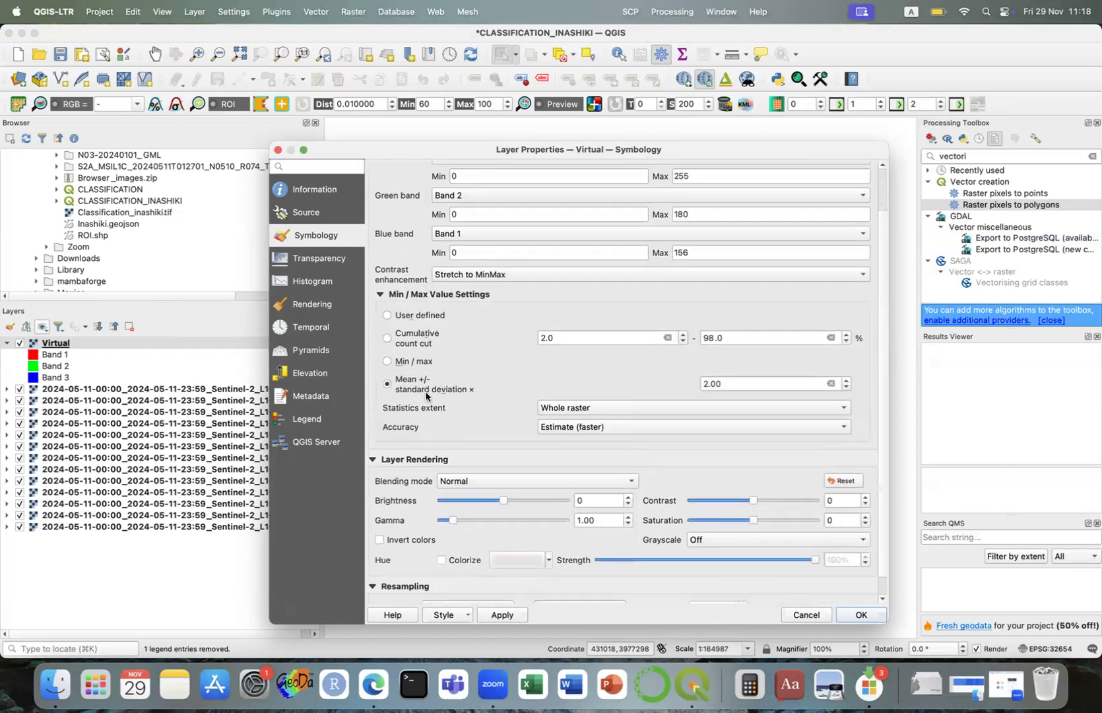
click(502, 614)
click(860, 614)
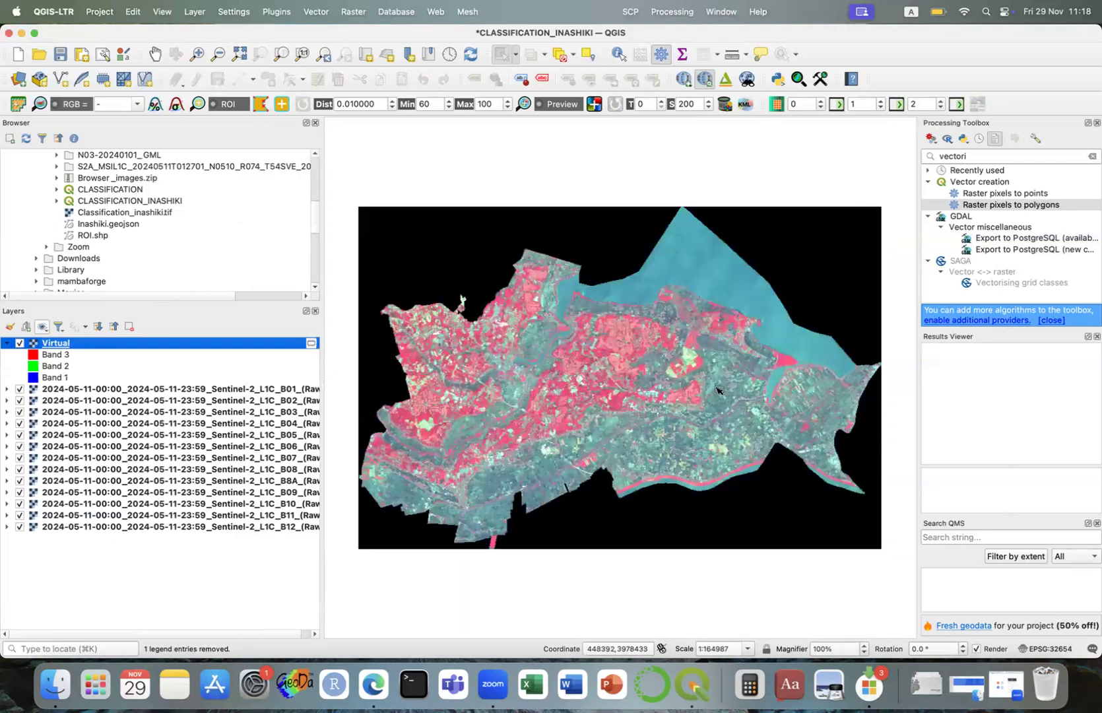
Examine the northwestern part of the false color composite up close, and return to the full extent of the Virtual layer
click(197, 53)
drag(533, 371, 413, 300)
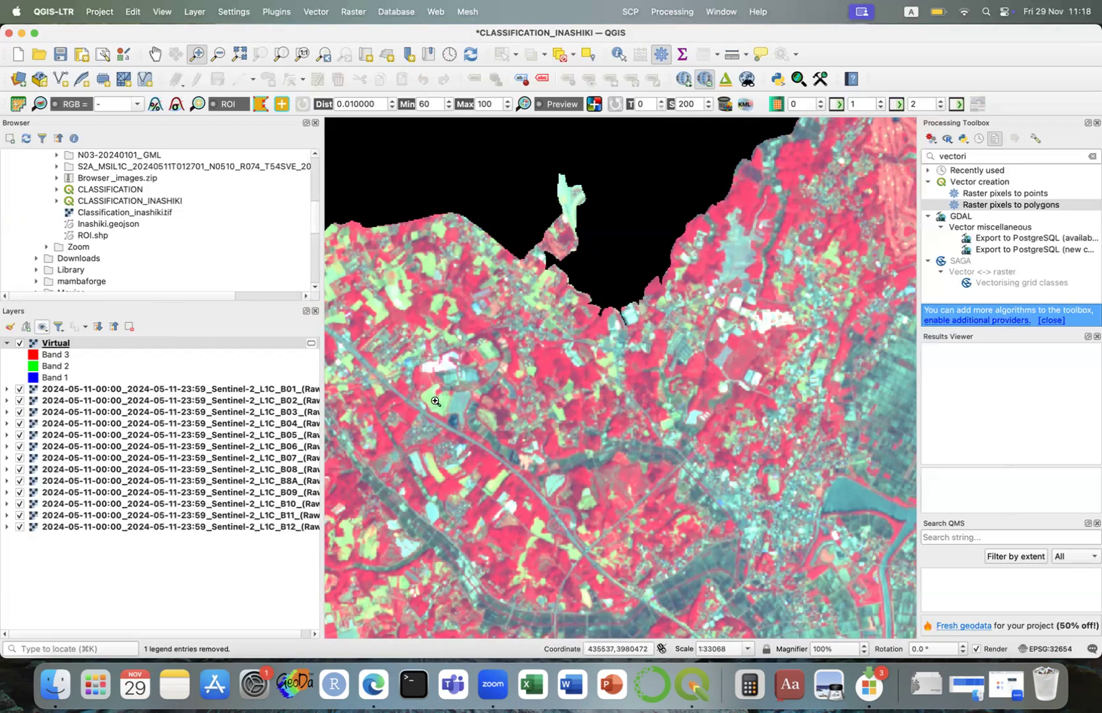
click(119, 345)
right_click(119, 346)
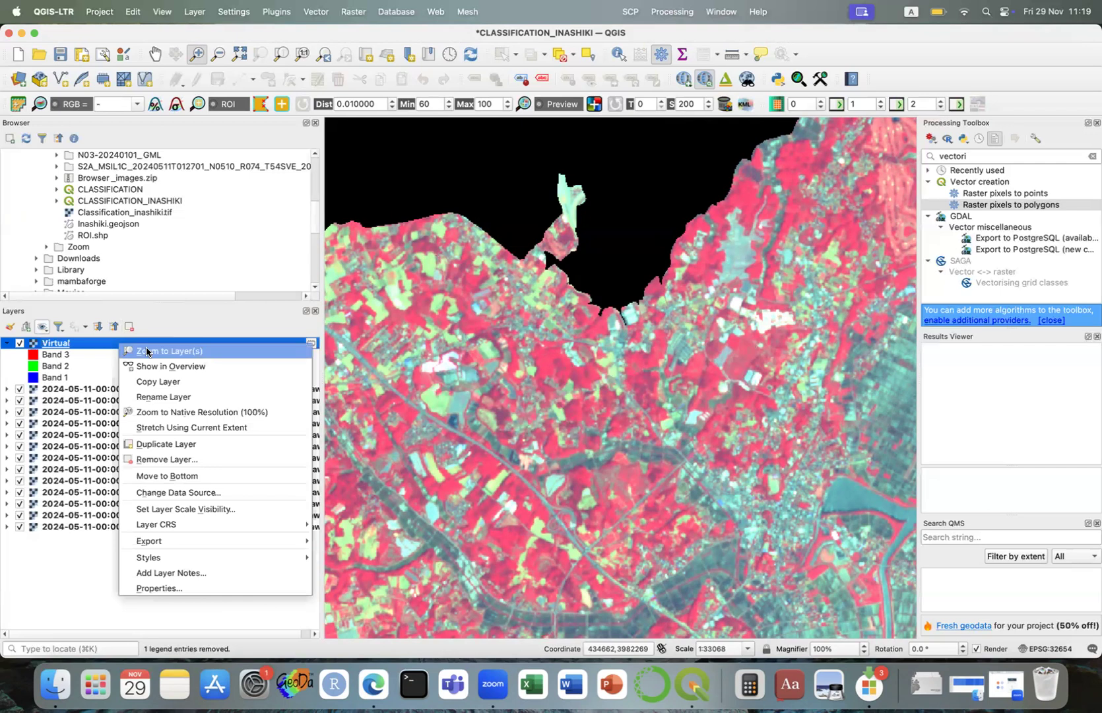
click(146, 352)
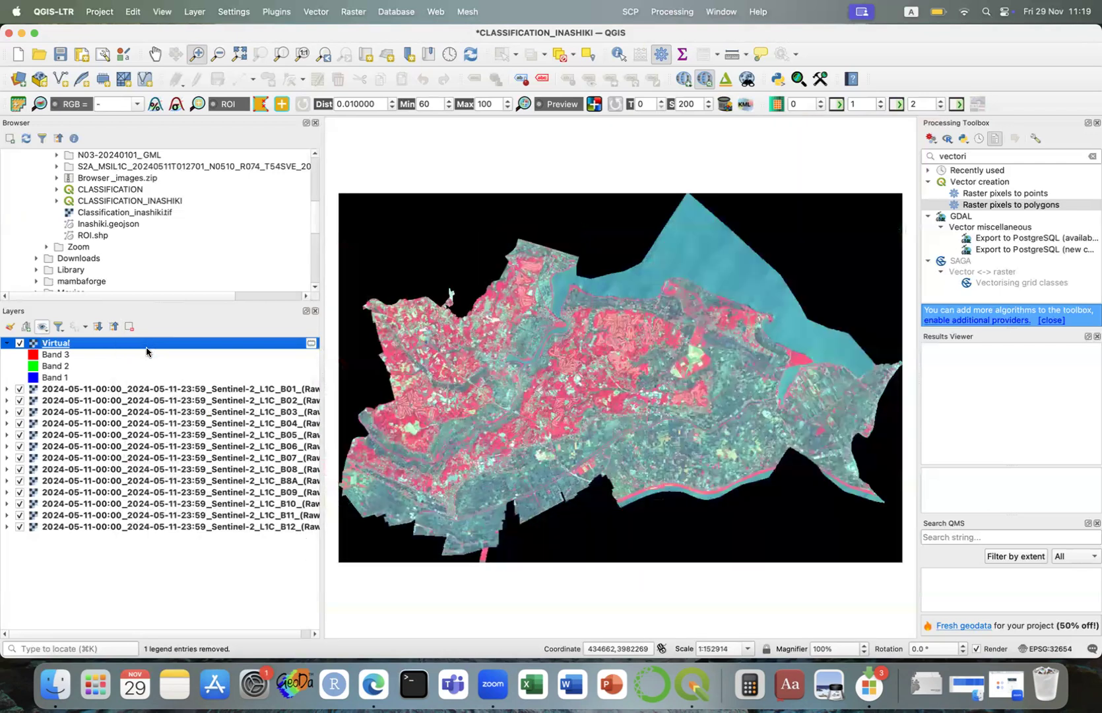
Add the ESRI National Geographic basemap to the project
click(684, 79)
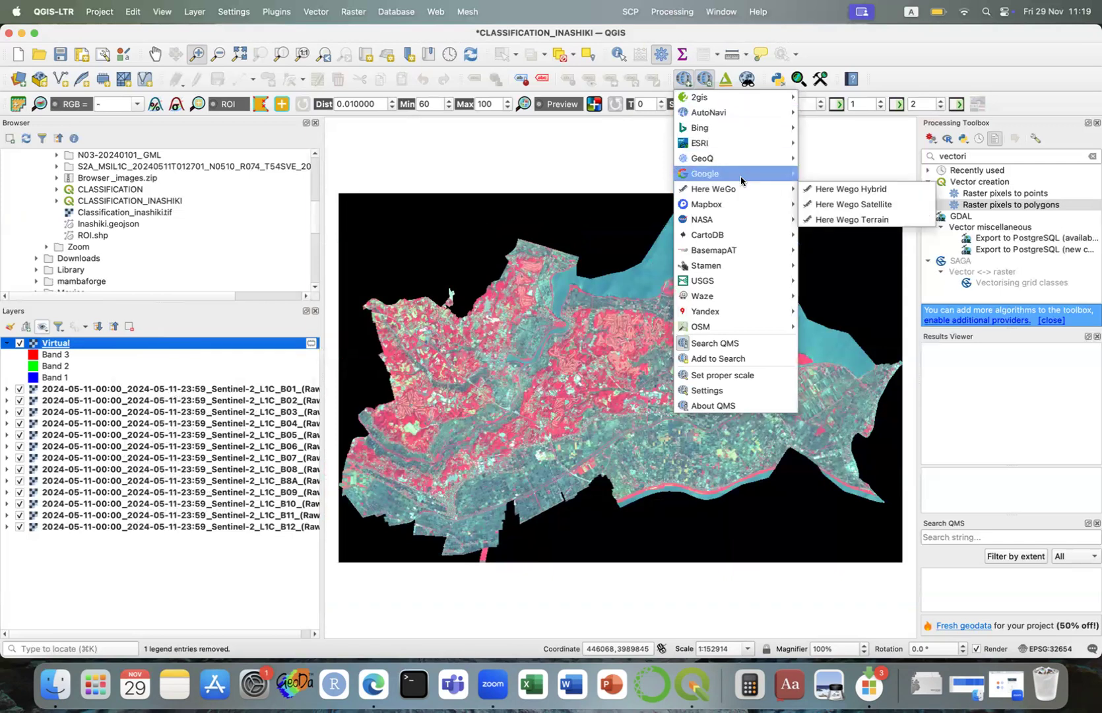
mouse_move(752, 144)
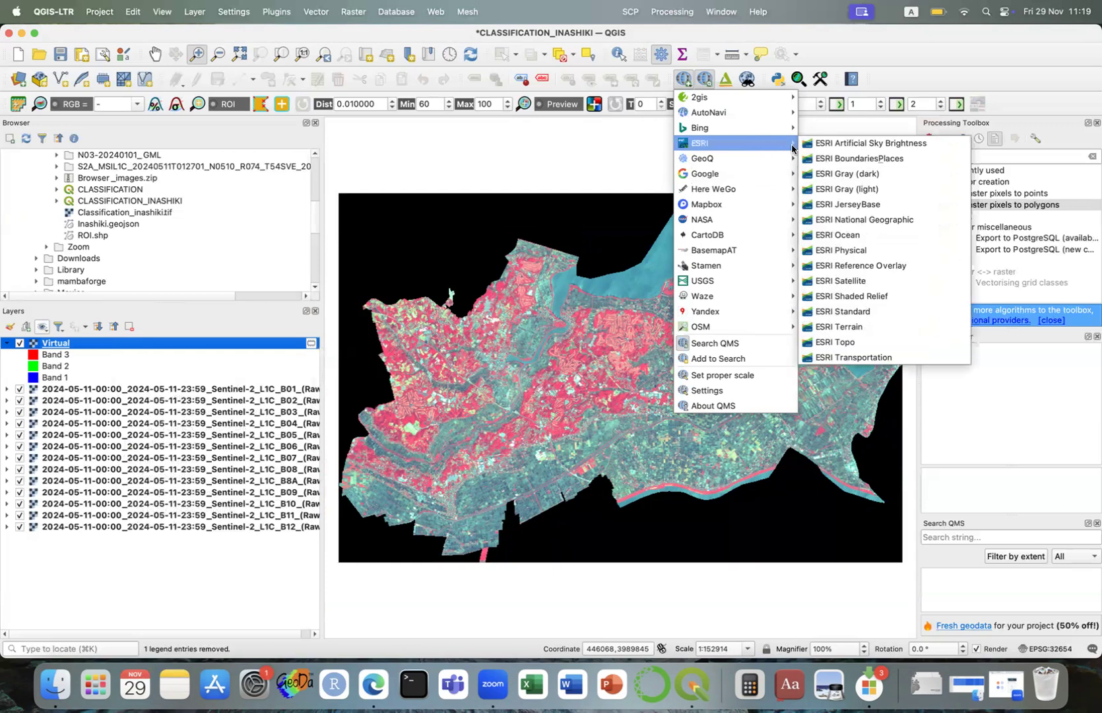
click(859, 221)
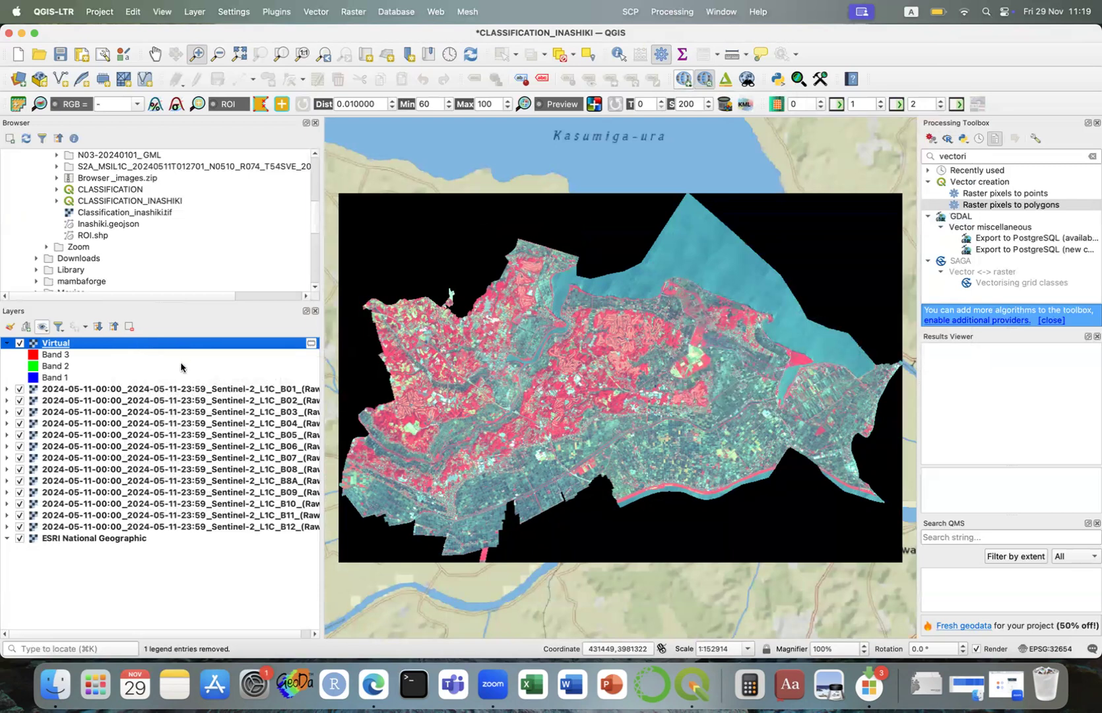
Search the available plugins for "dzet" and review the details of the dzetsaka : Classification tool plugin
click(280, 15)
click(290, 33)
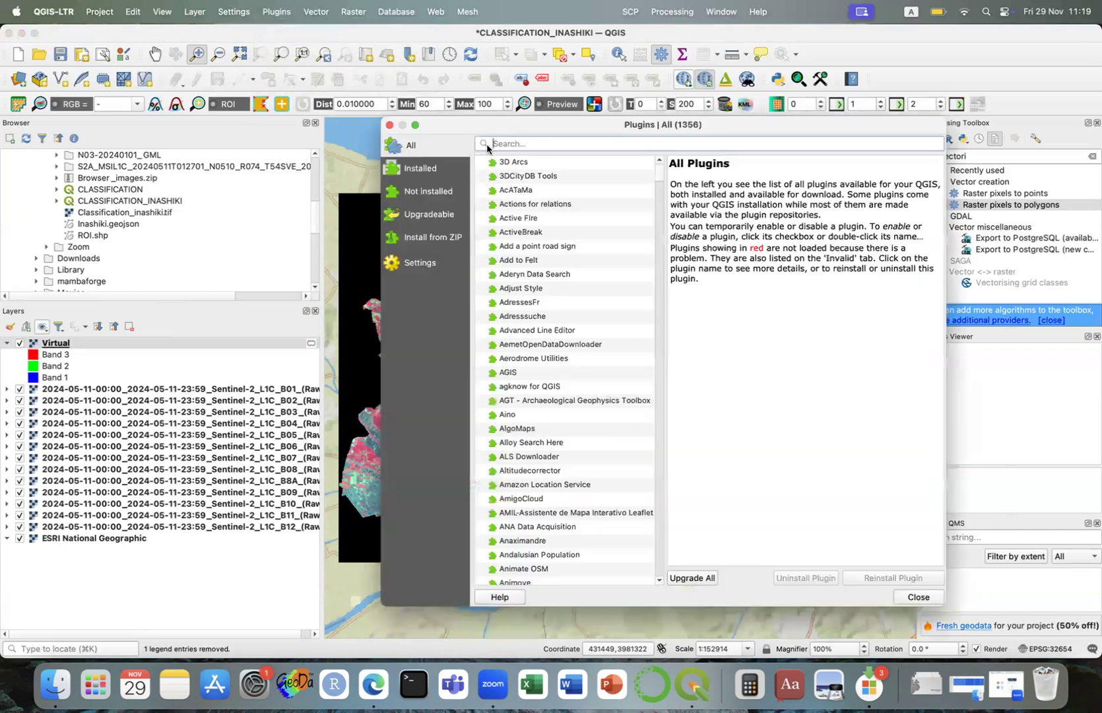
click(509, 144)
text(d)
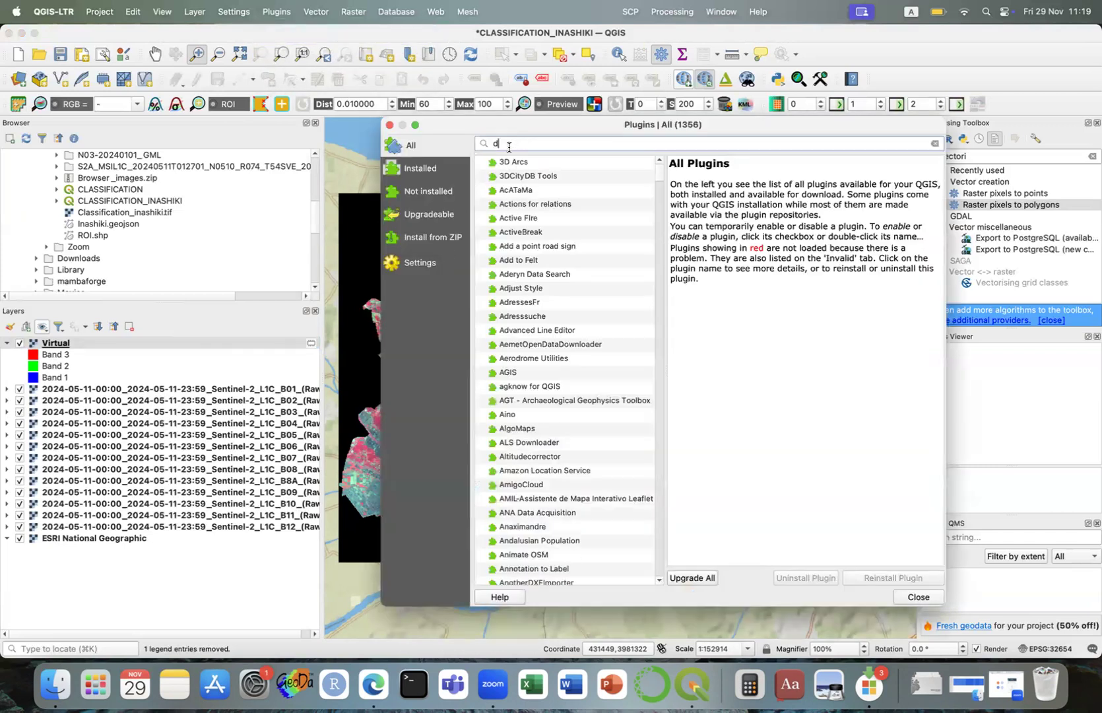
text(zet)
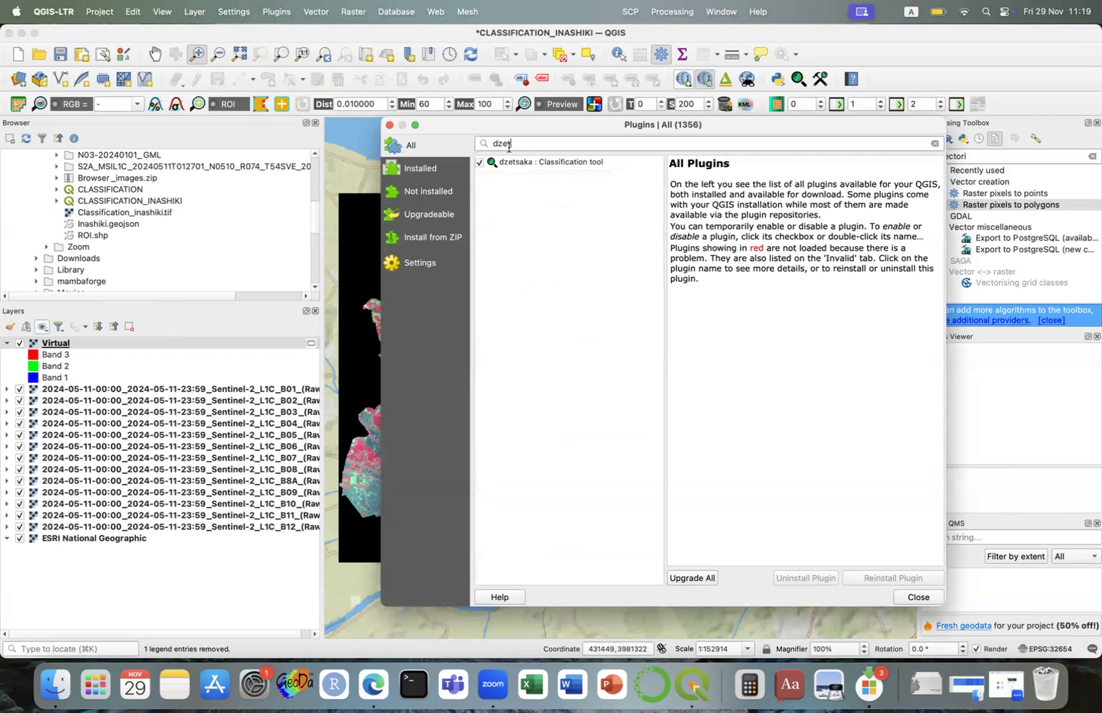
click(550, 163)
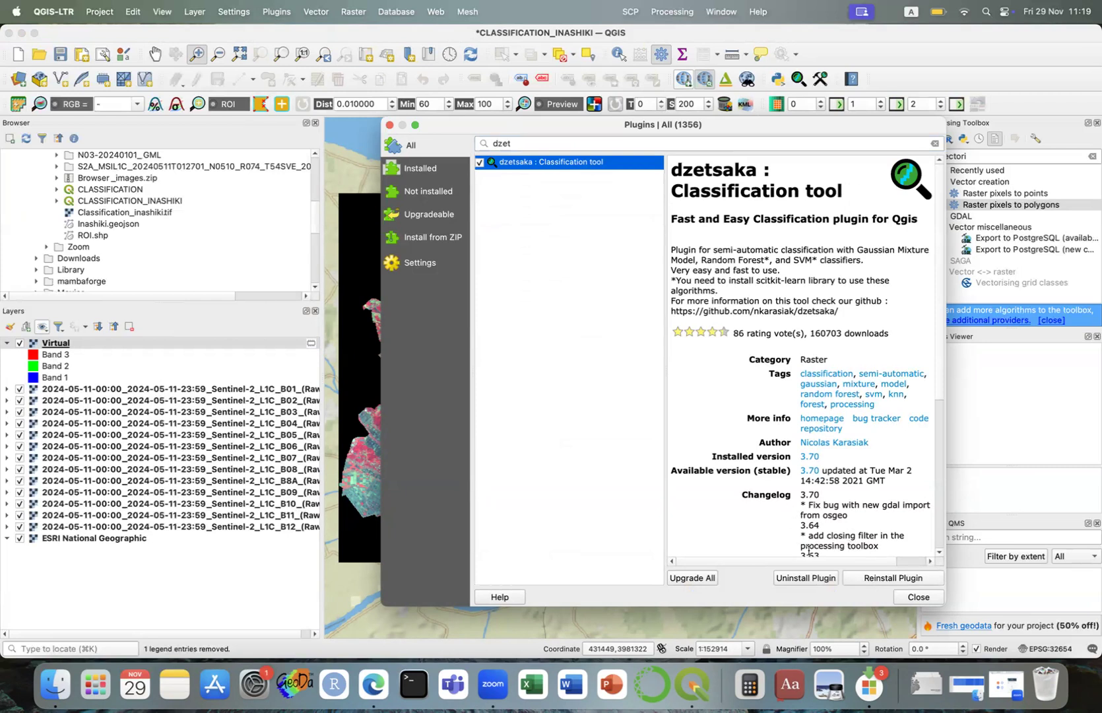
click(916, 597)
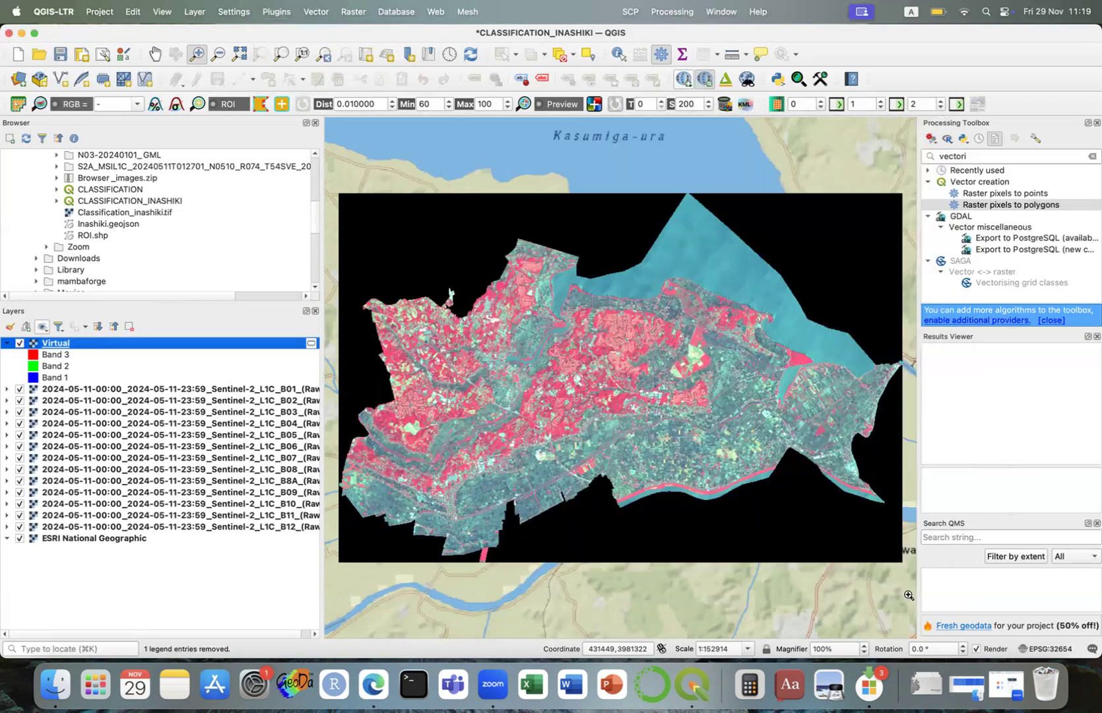
Open the dzetsaka classification tool and set its classifier to Random Forest
click(800, 79)
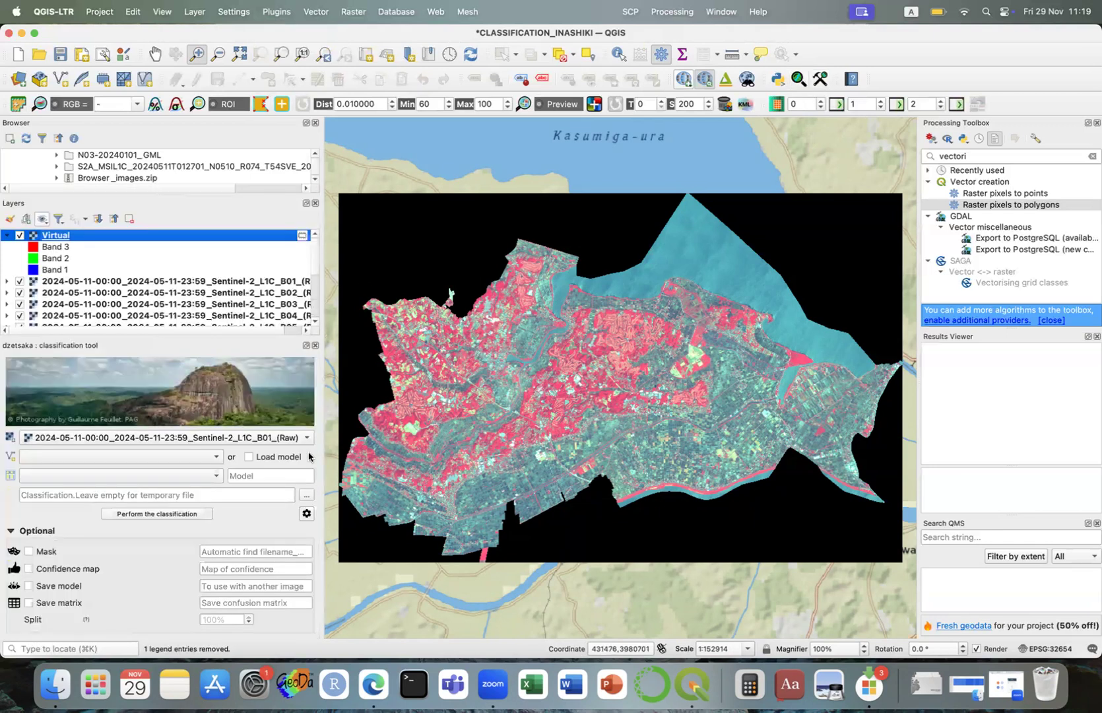
click(307, 513)
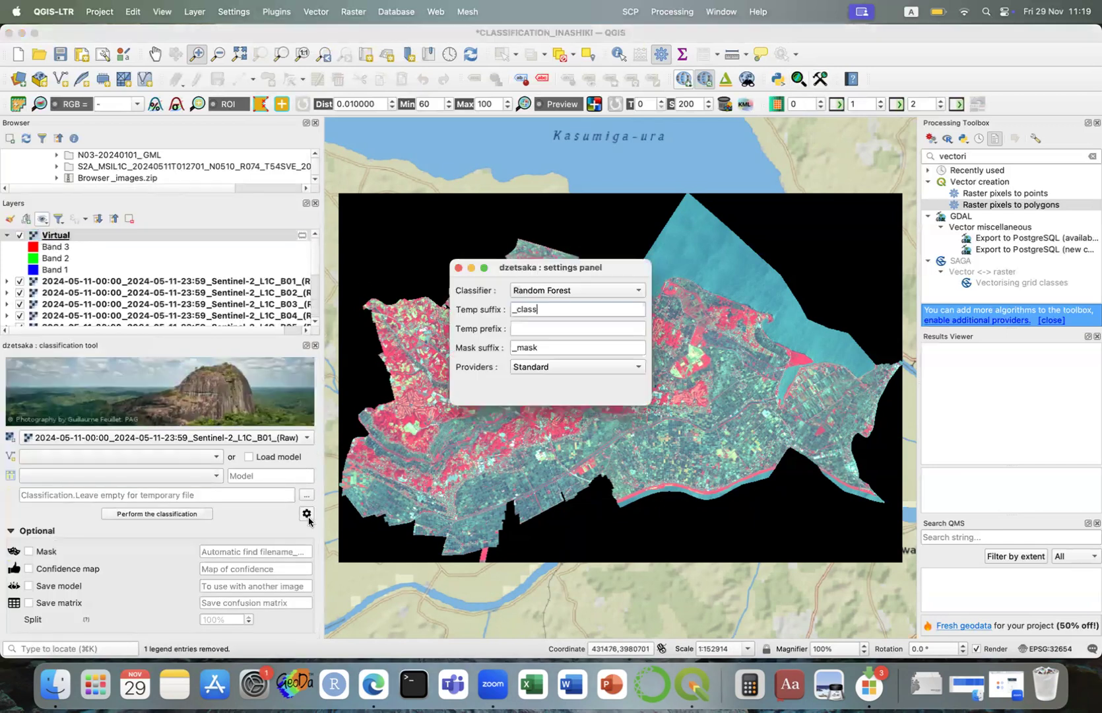
click(541, 292)
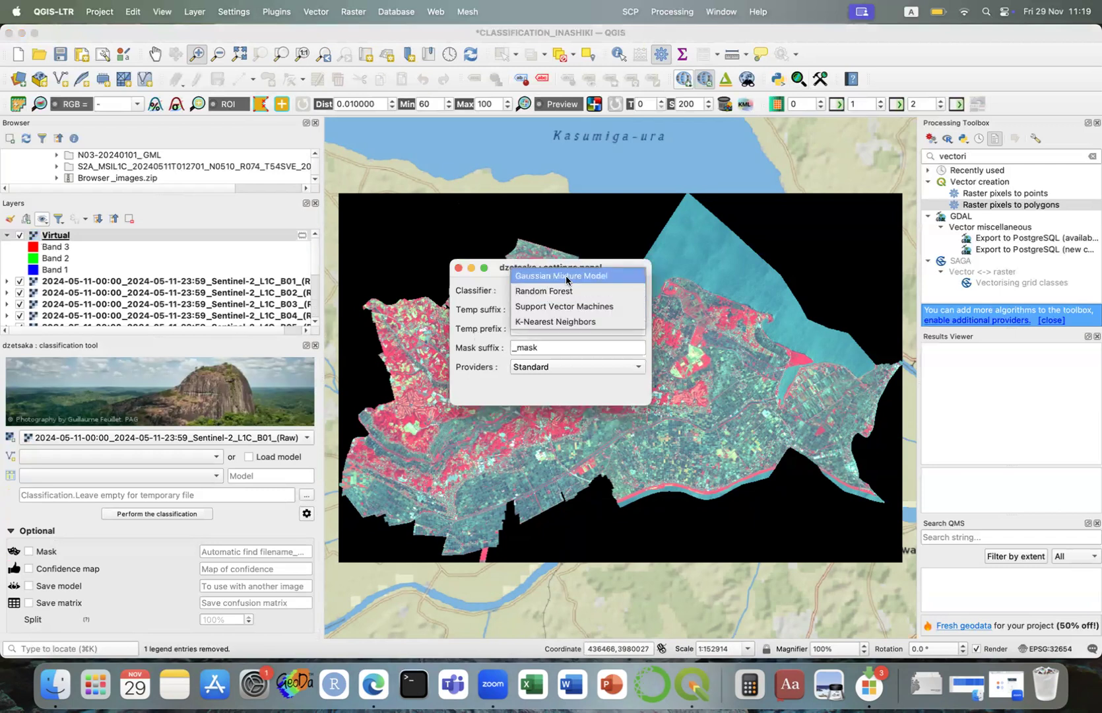
click(567, 278)
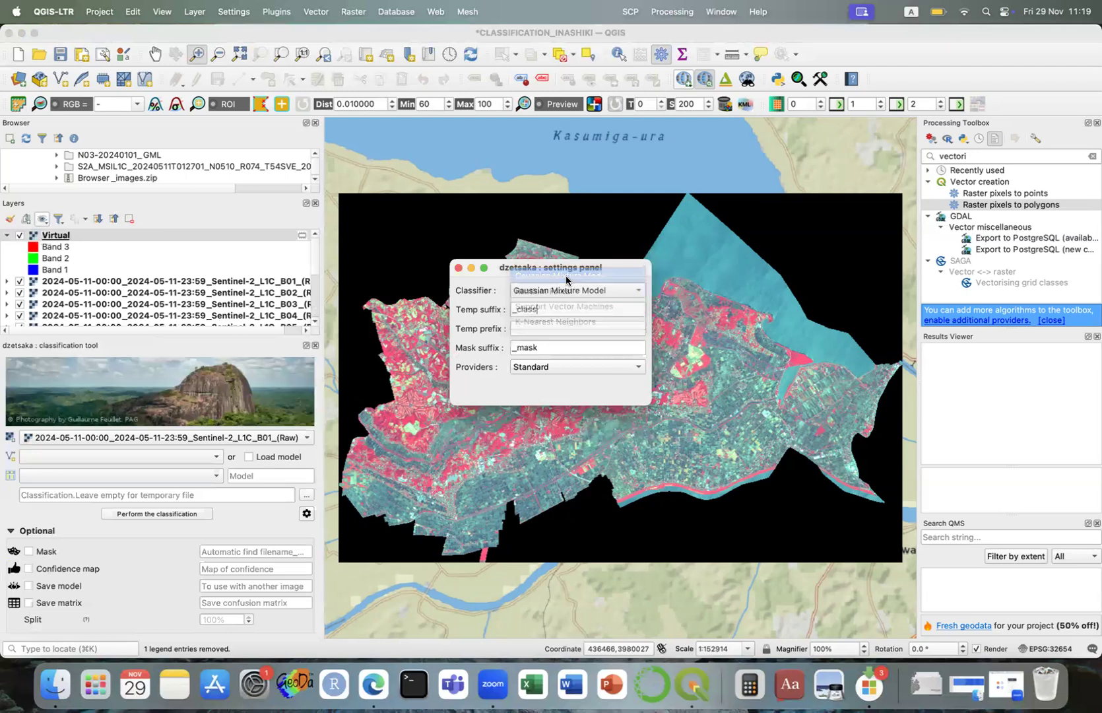
click(559, 296)
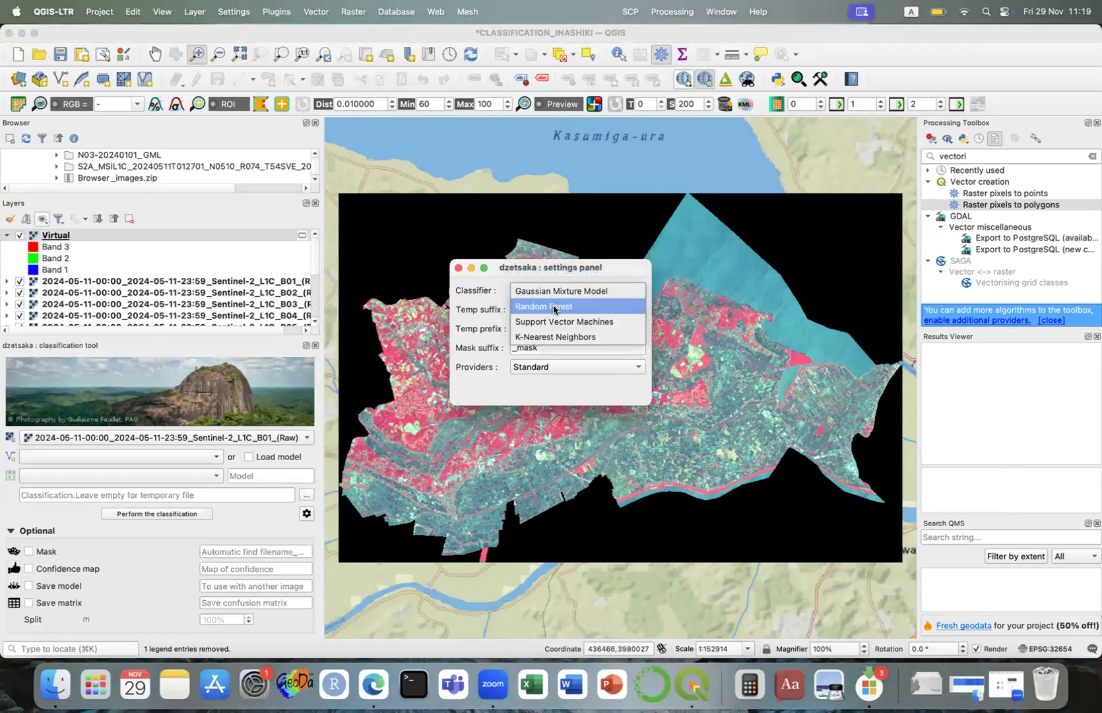
click(554, 308)
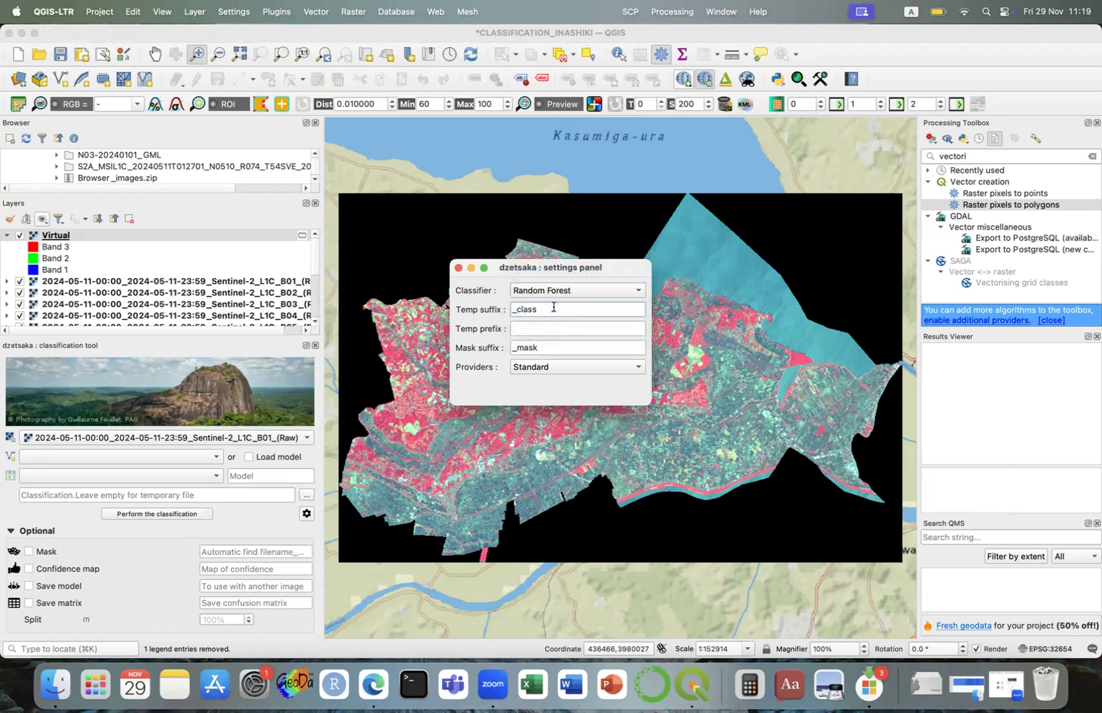
click(459, 270)
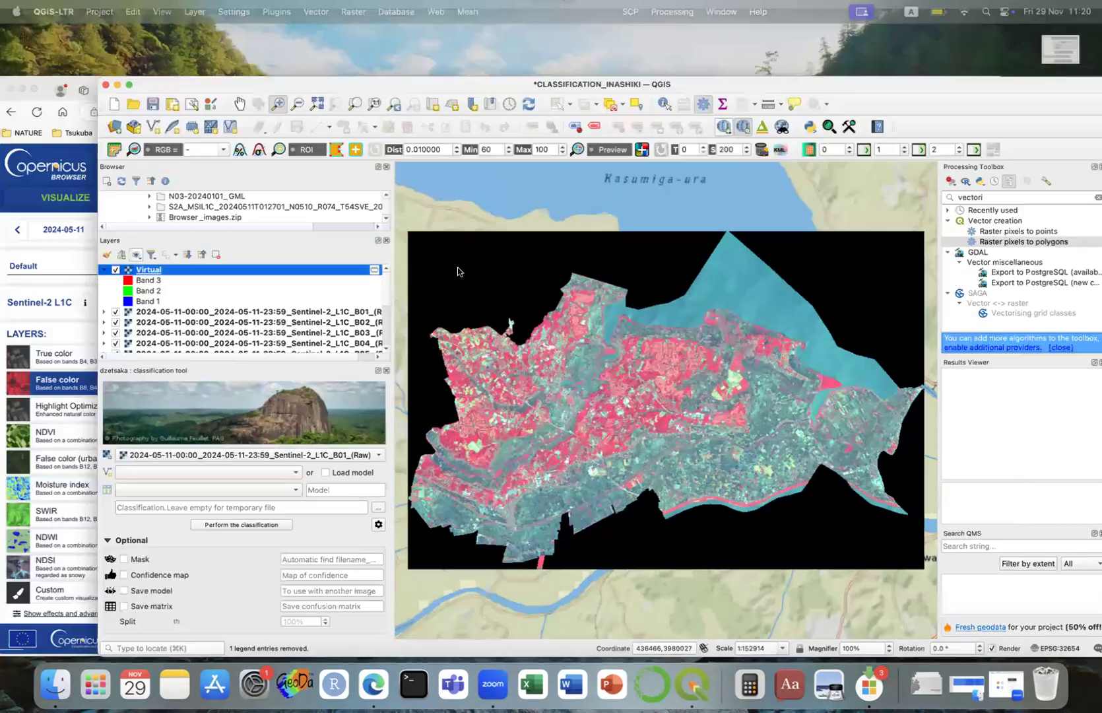
Switch to Edge and read the scikit-learn installation instructions in the dzetsaka GitHub README
key(super+Tab)
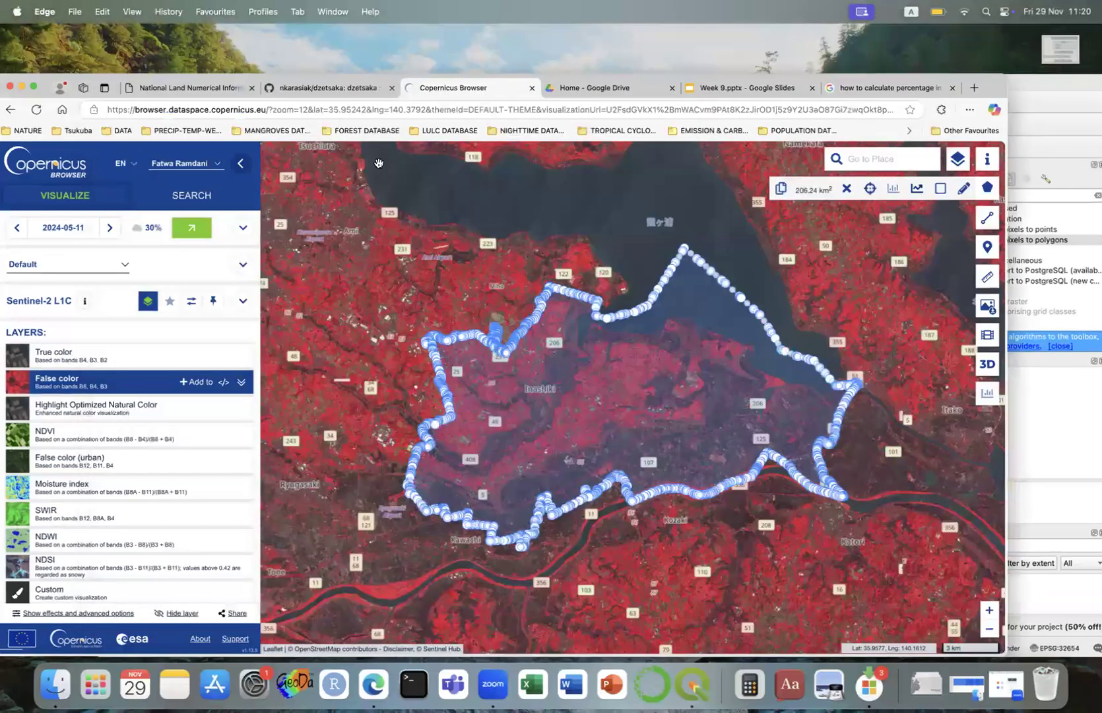
click(344, 46)
scroll(342, 253, up, 20)
scroll(342, 254, down, 1)
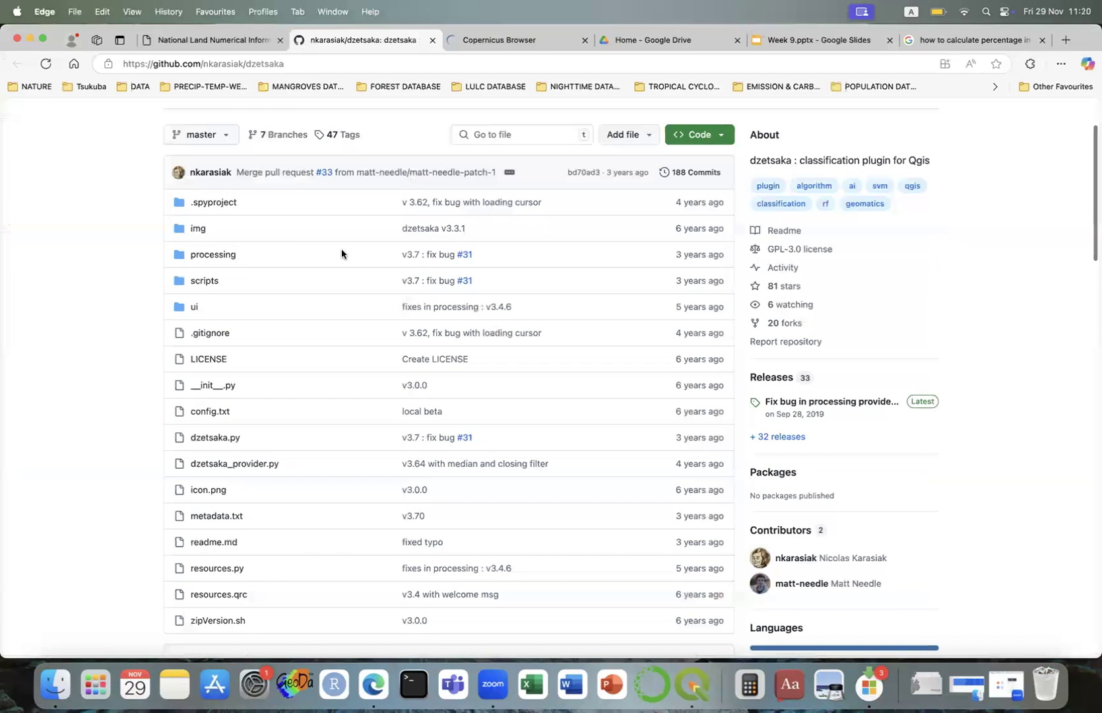
scroll(342, 248, down, 10)
scroll(341, 248, down, 3)
scroll(341, 251, down, 3)
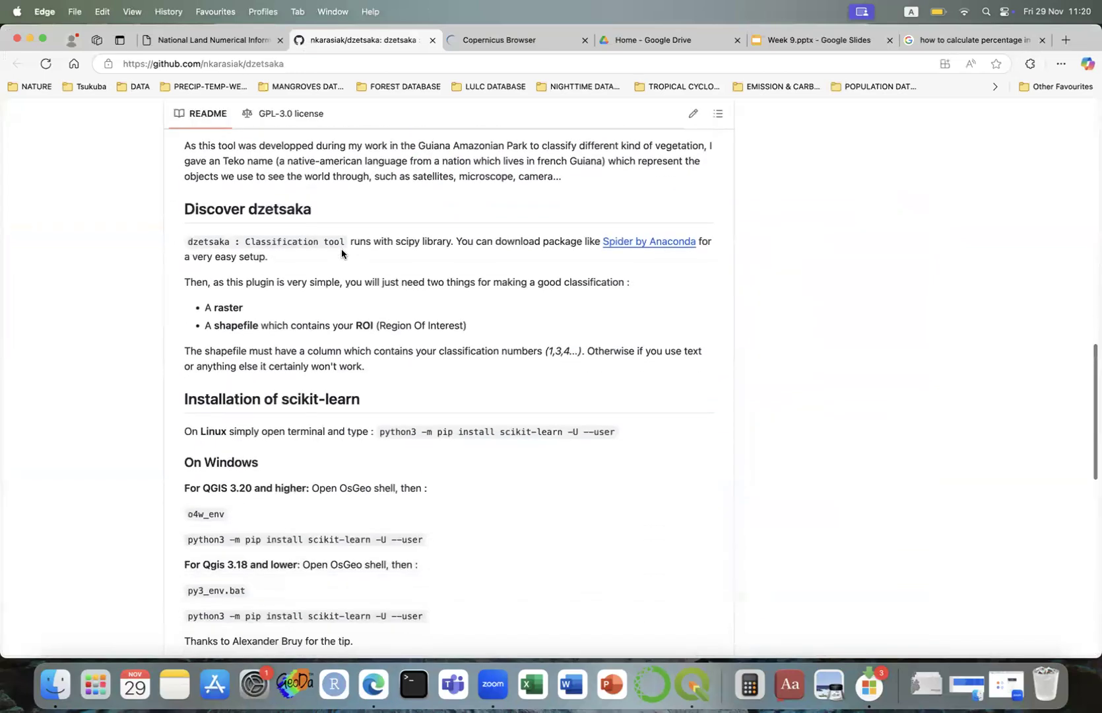
scroll(342, 251, down, 5)
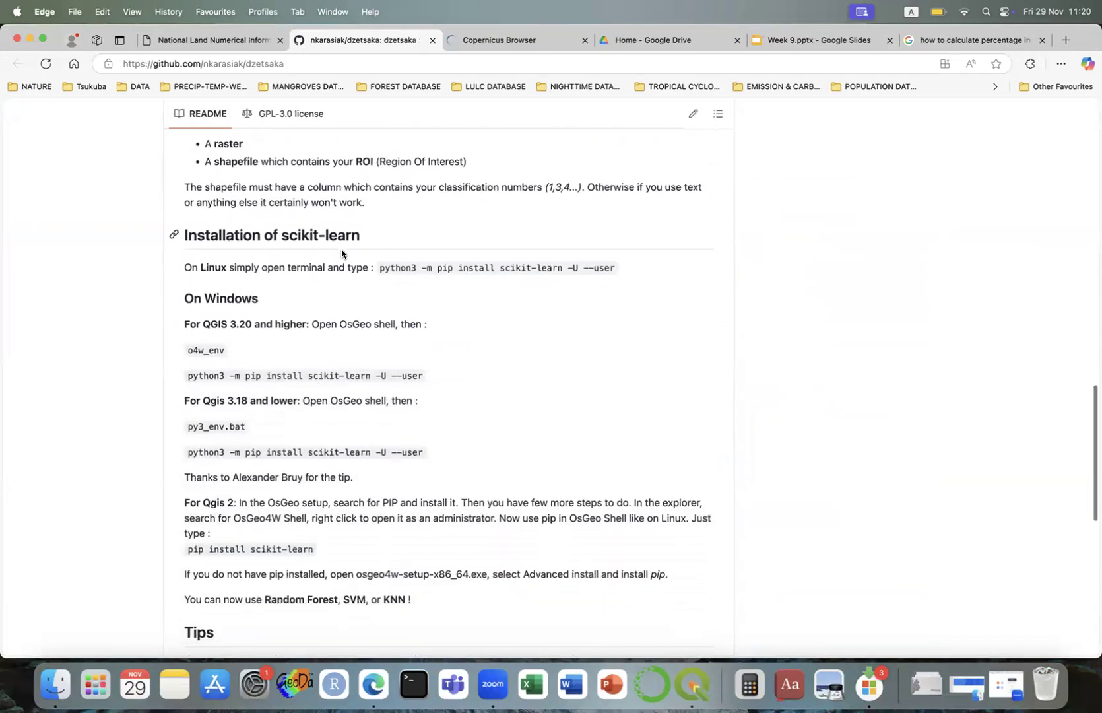
scroll(342, 254, down, 1)
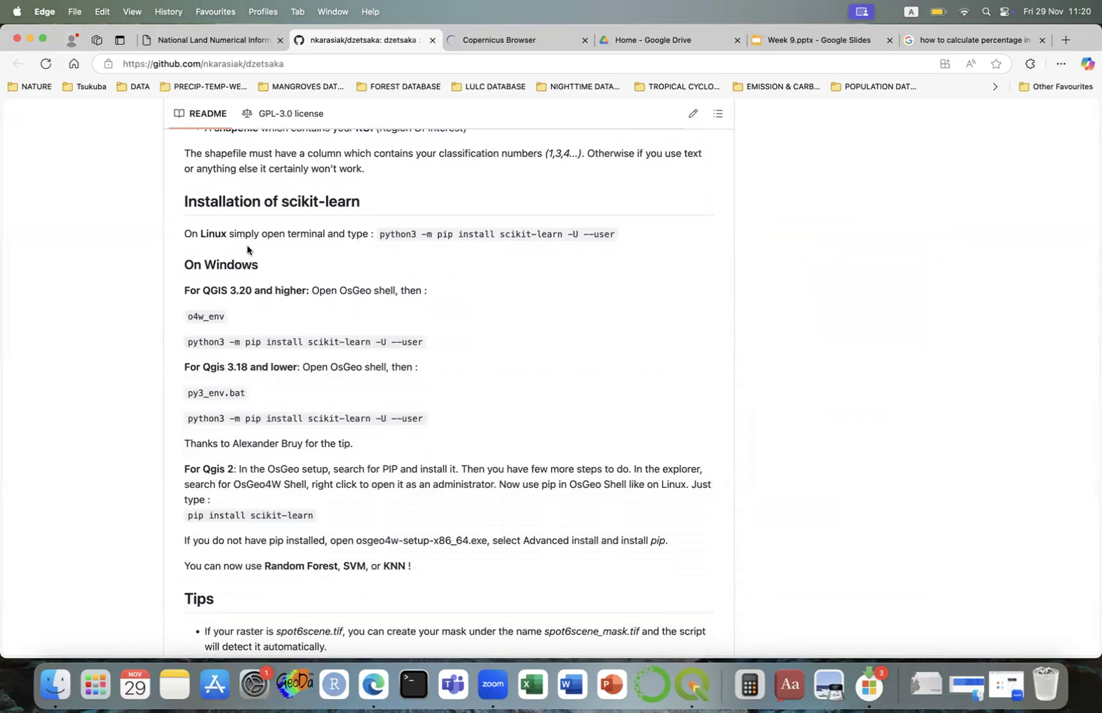
scroll(378, 287, down, 2)
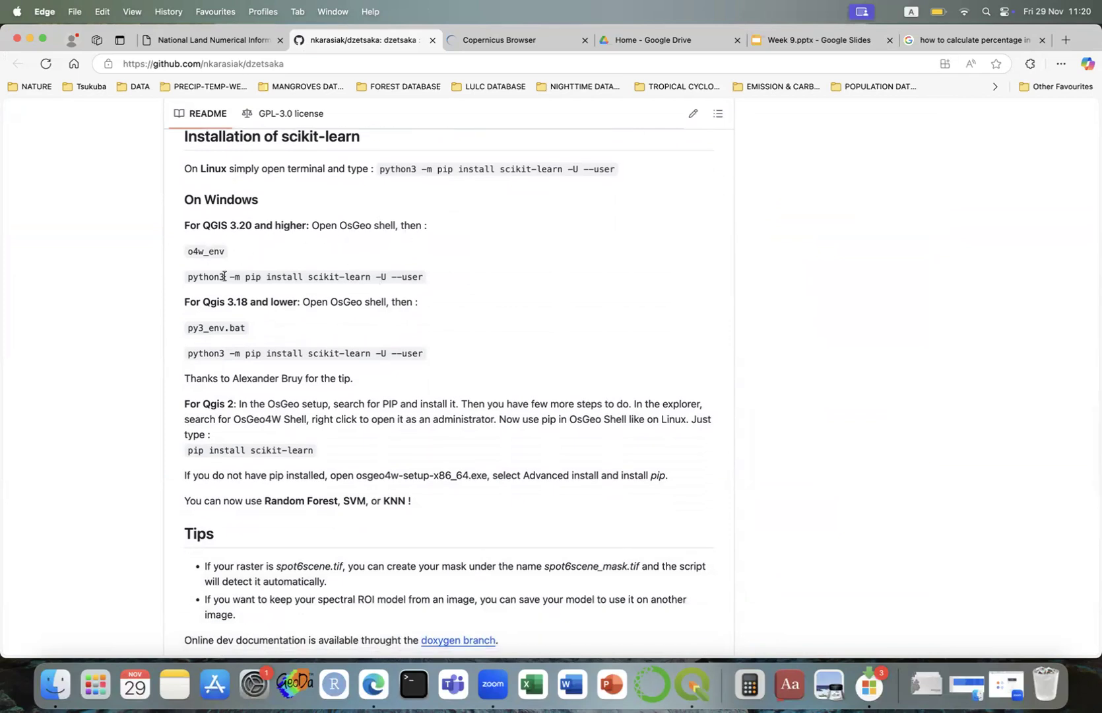
scroll(367, 272, down, 2)
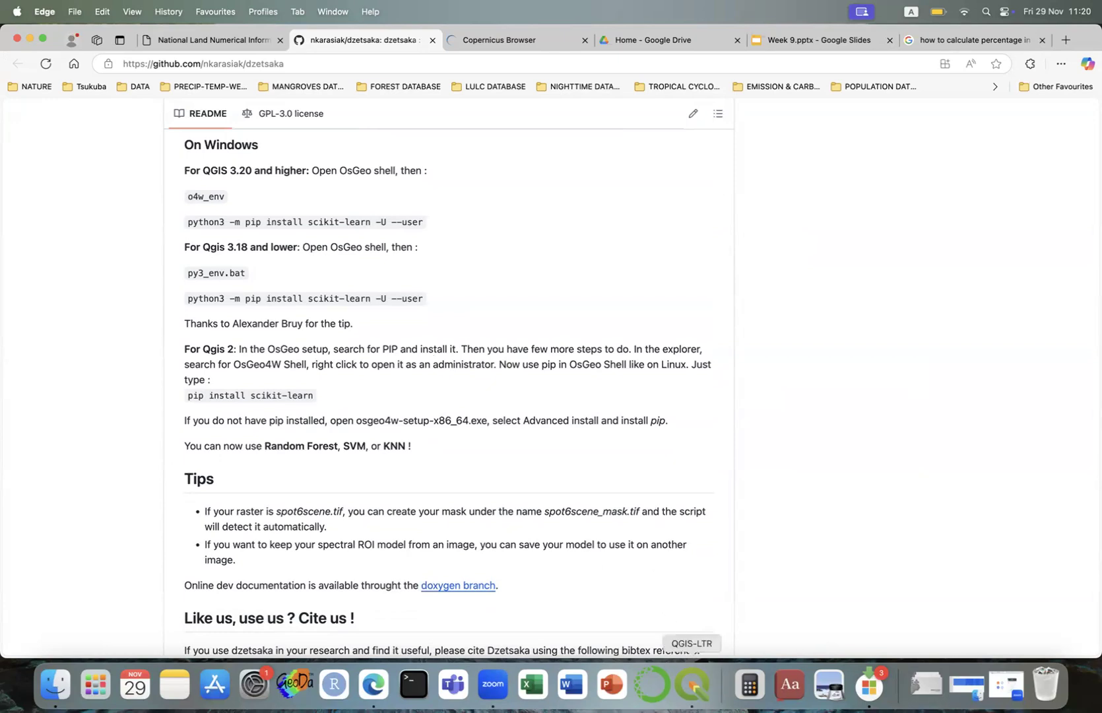
Return to QGIS and choose the Virtual layer as the raster to classify in dzetsaka
click(692, 684)
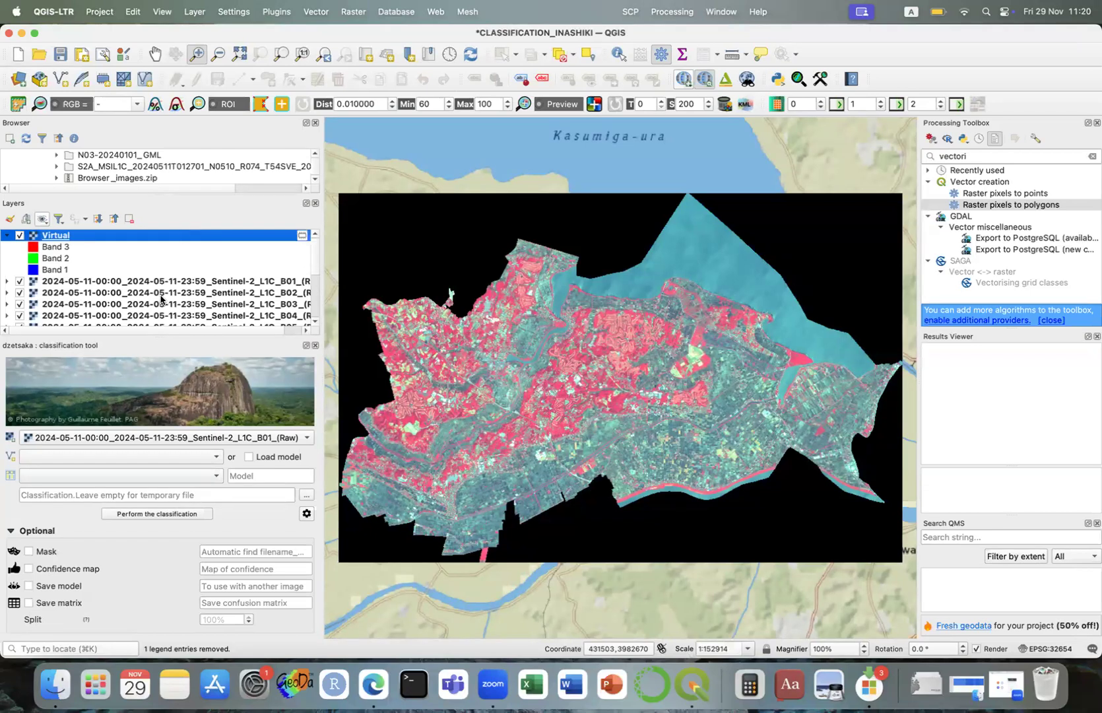
click(175, 435)
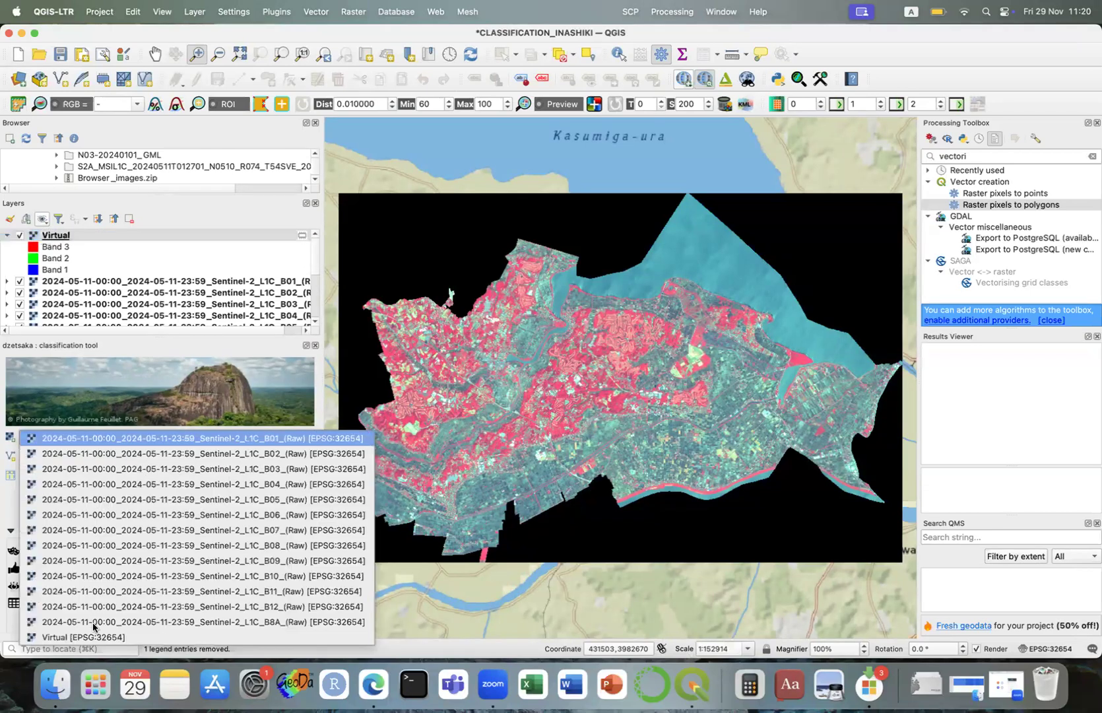
click(95, 638)
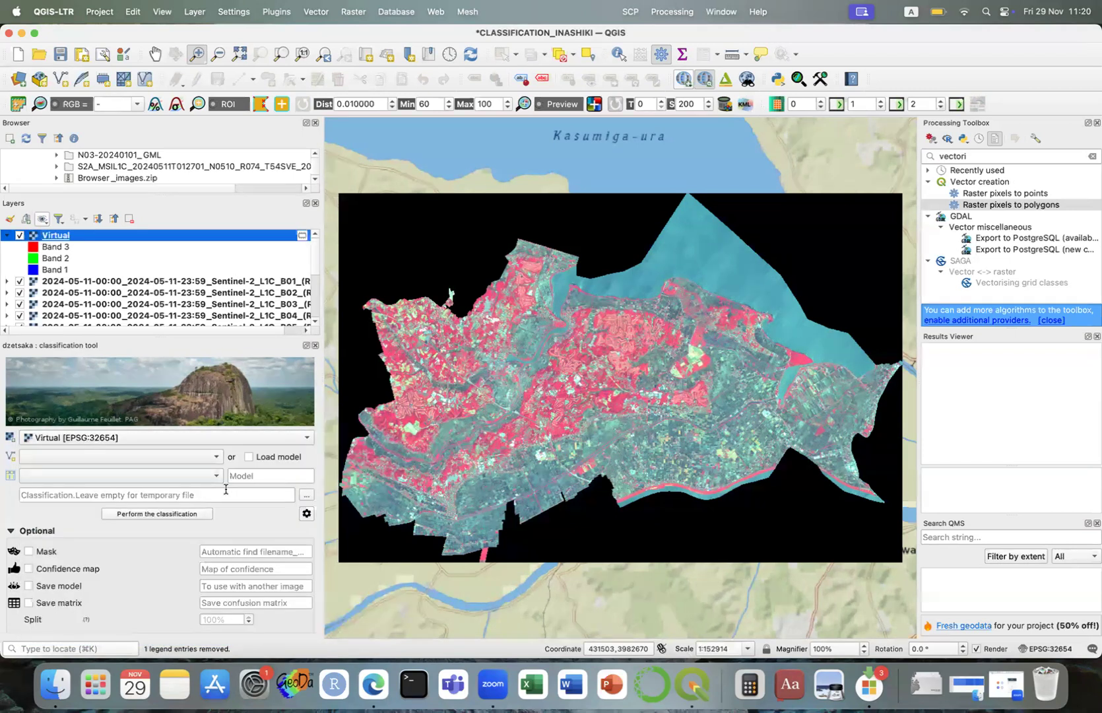
Switch to the dzetsaka README in Edge and check which input data the classification requires
key(ctrl+Up)
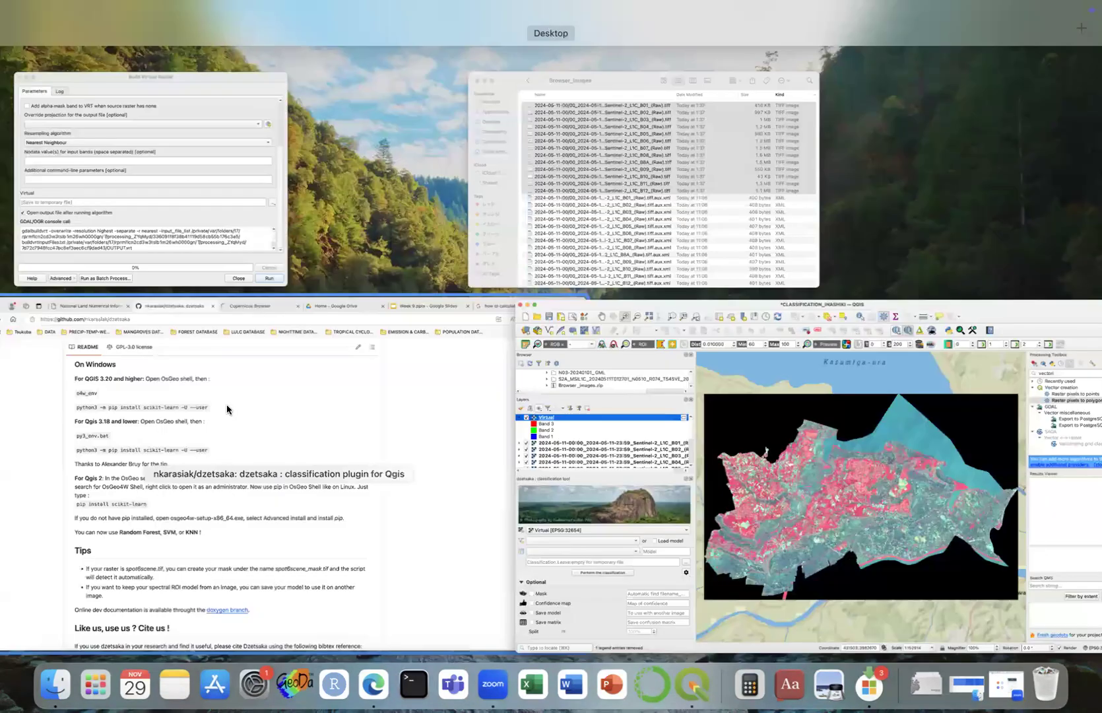
click(226, 404)
scroll(227, 403, down, 2)
scroll(226, 403, up, 4)
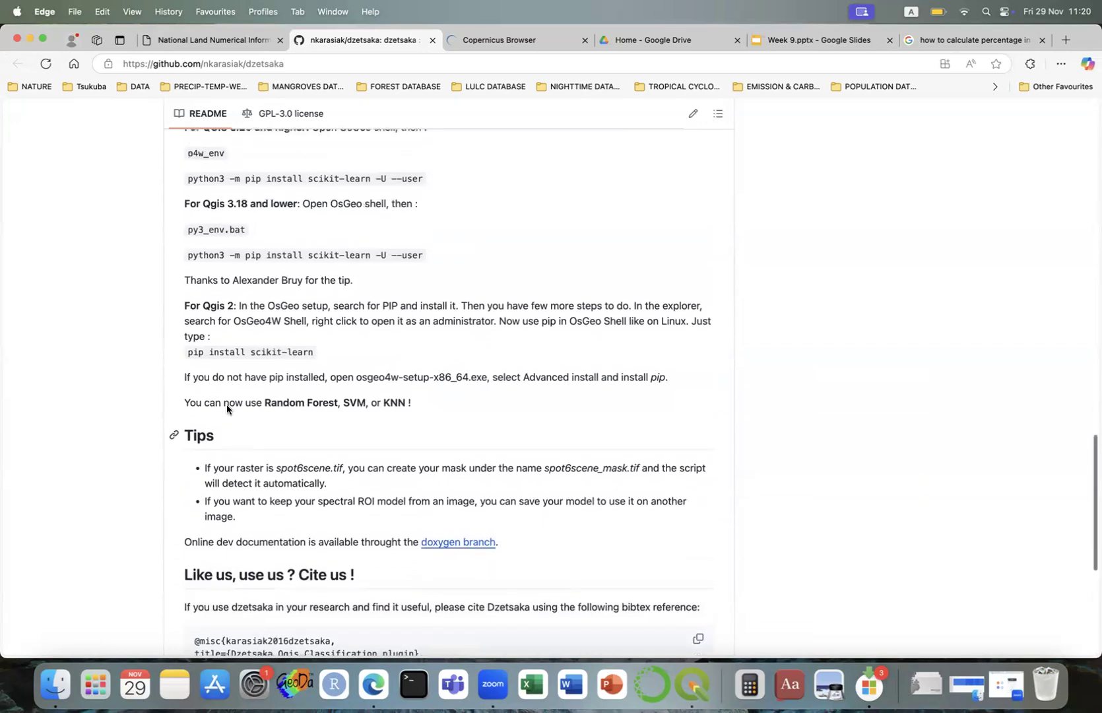
scroll(227, 404, up, 3)
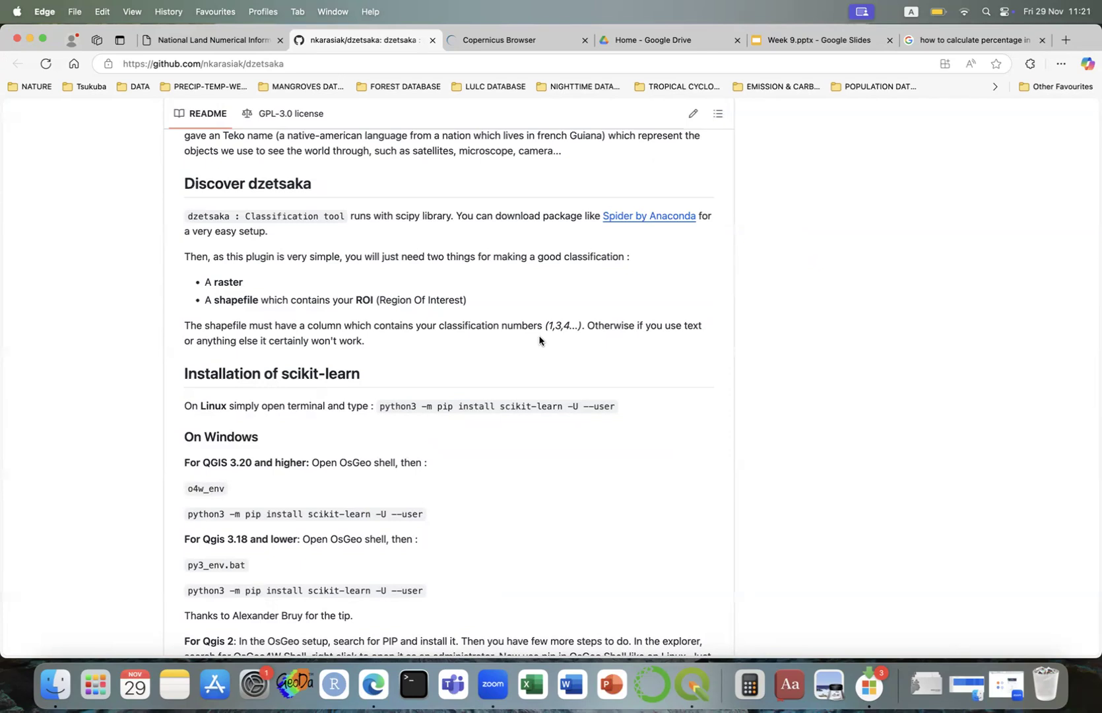
Look through the Week 9 slides for the ROI training steps and view the class list on slide 86
click(799, 44)
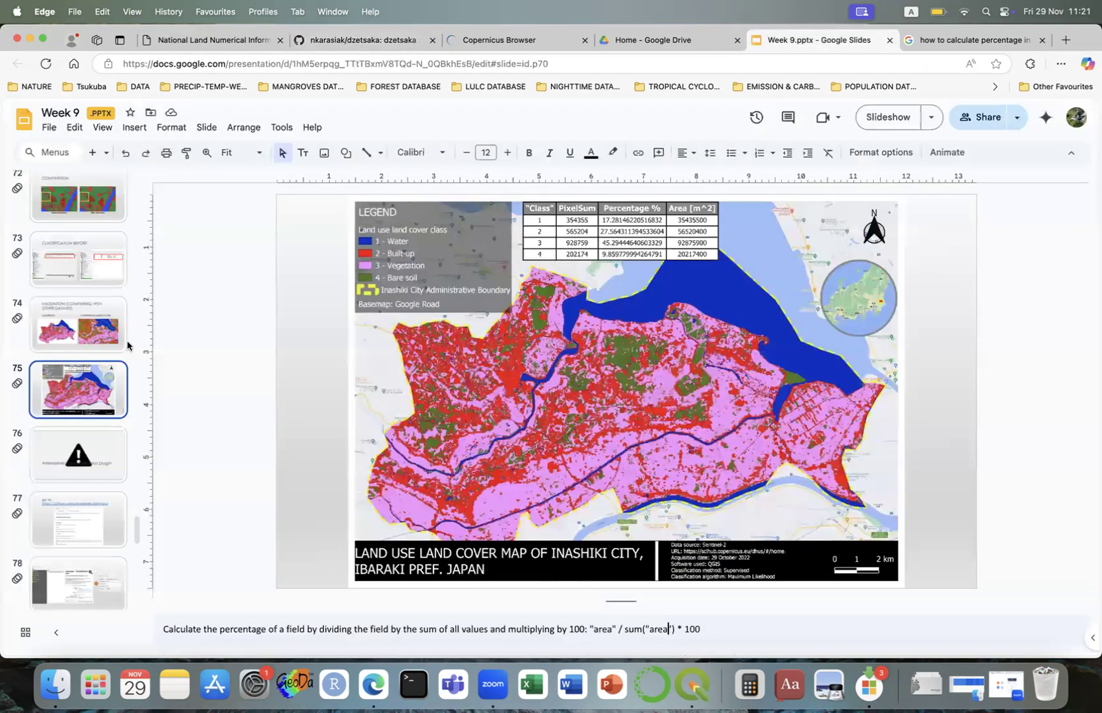
scroll(63, 415, down, 3)
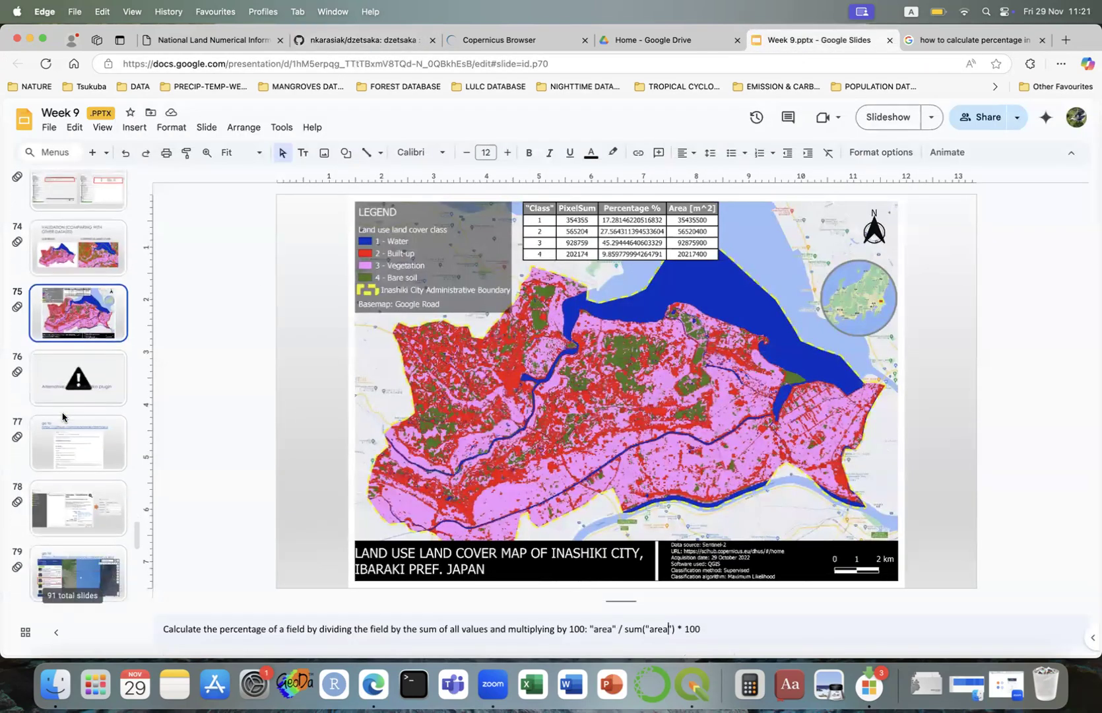
scroll(62, 416, down, 6)
scroll(63, 416, down, 4)
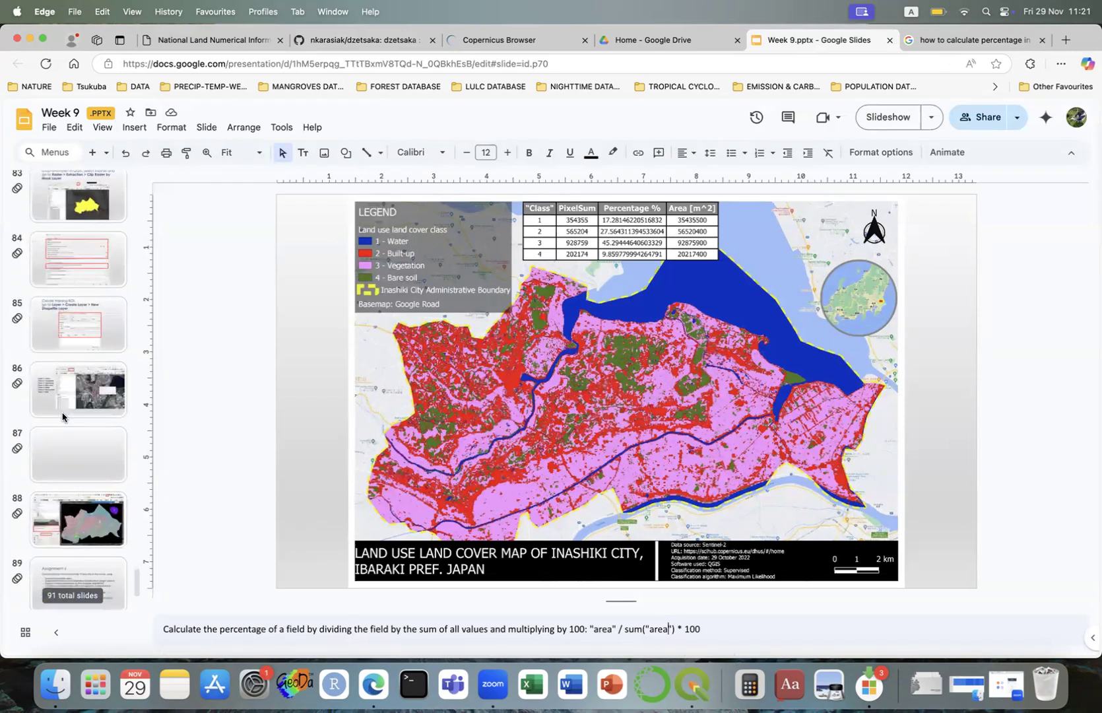
scroll(63, 416, up, 5)
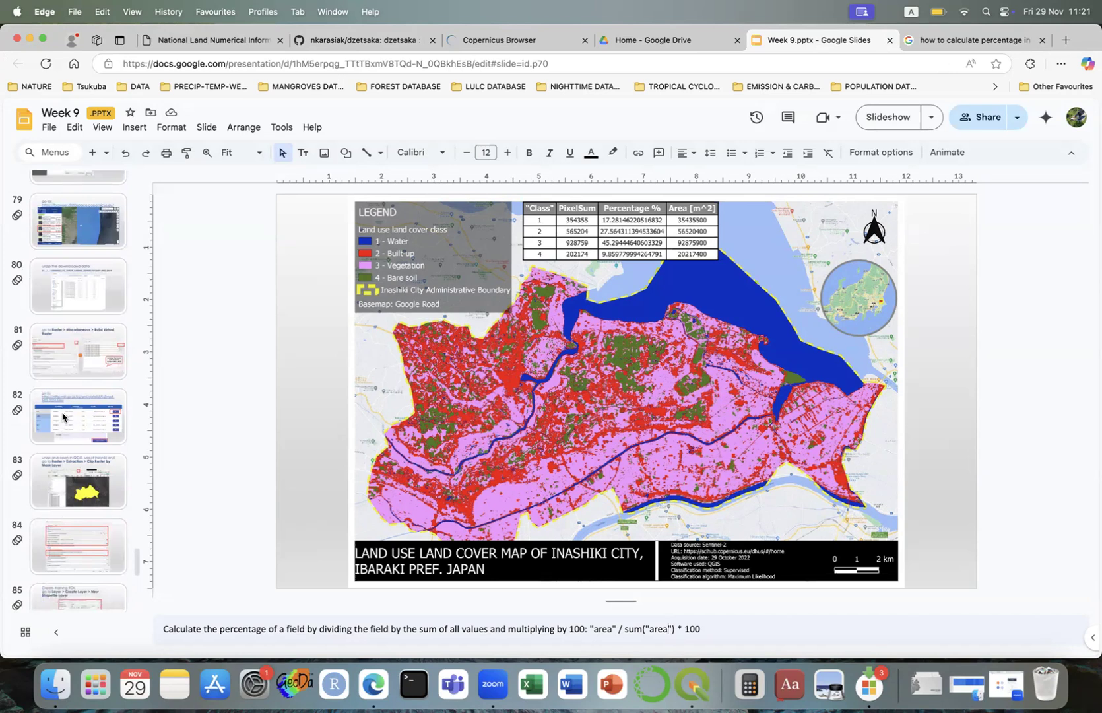
scroll(62, 416, down, 2)
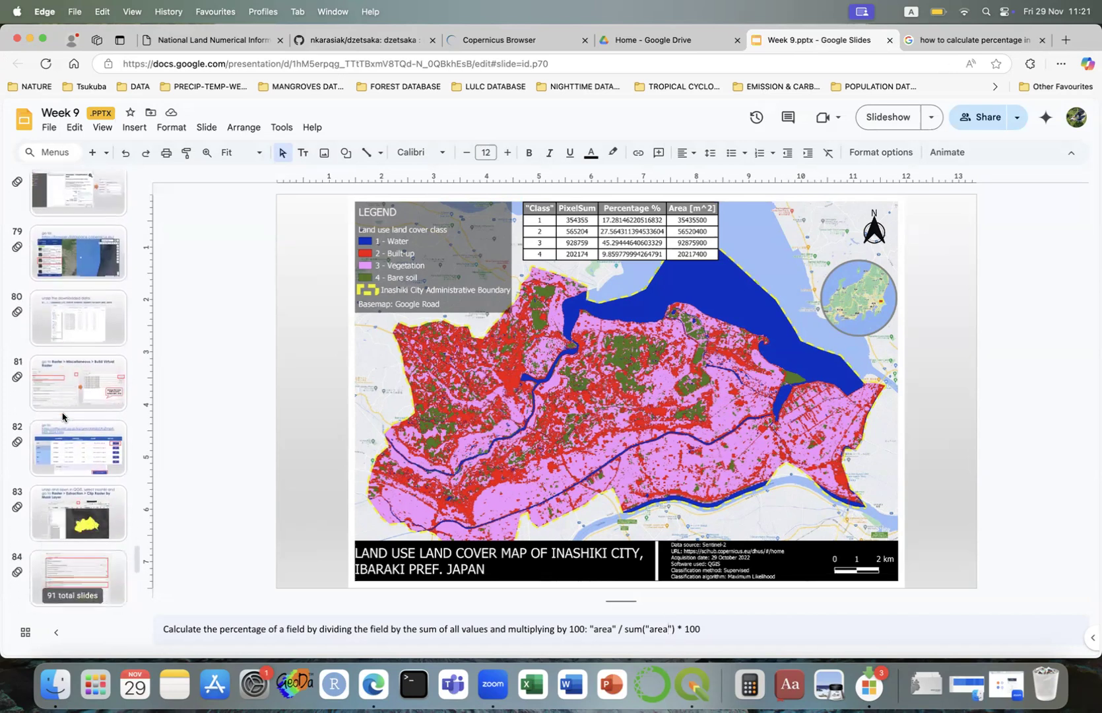
scroll(63, 415, down, 3)
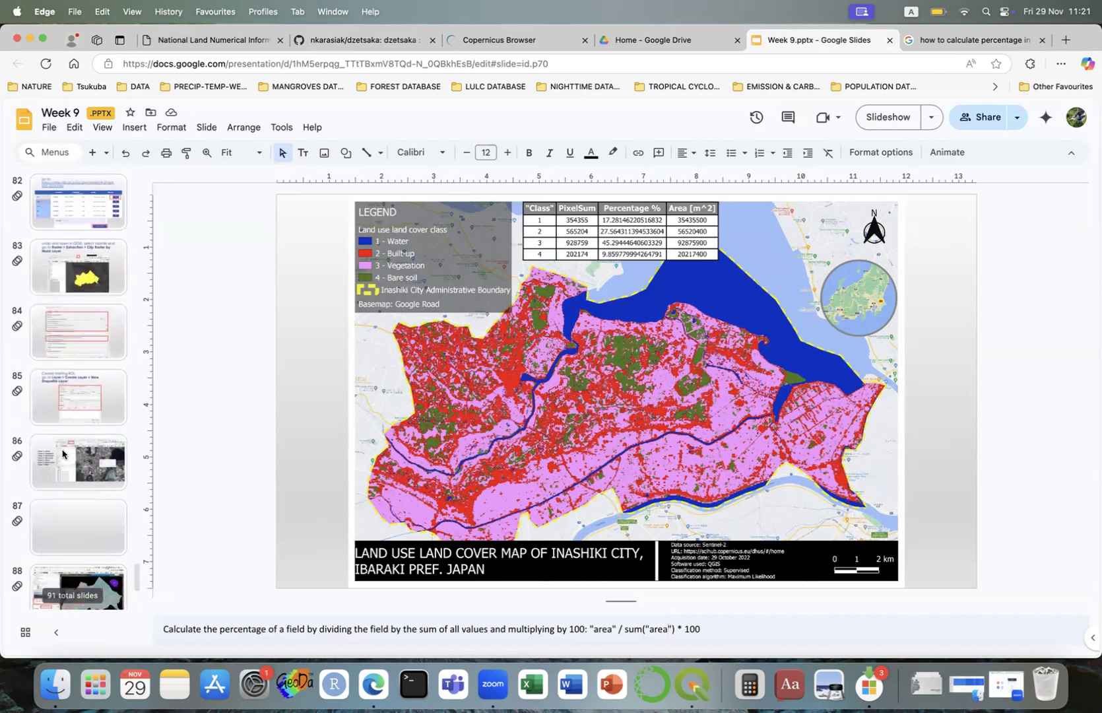
click(63, 455)
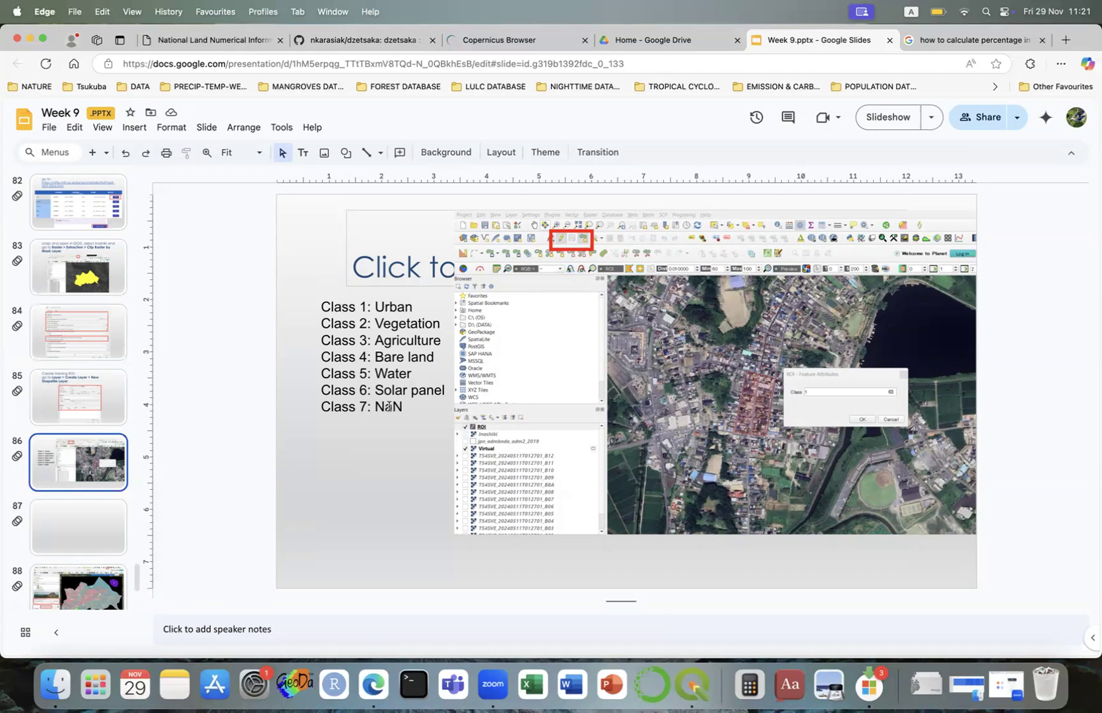
Switch back to QGIS and start a new shapefile layer with a 32-bit integer field named Class, length 10
key(ctrl+Up)
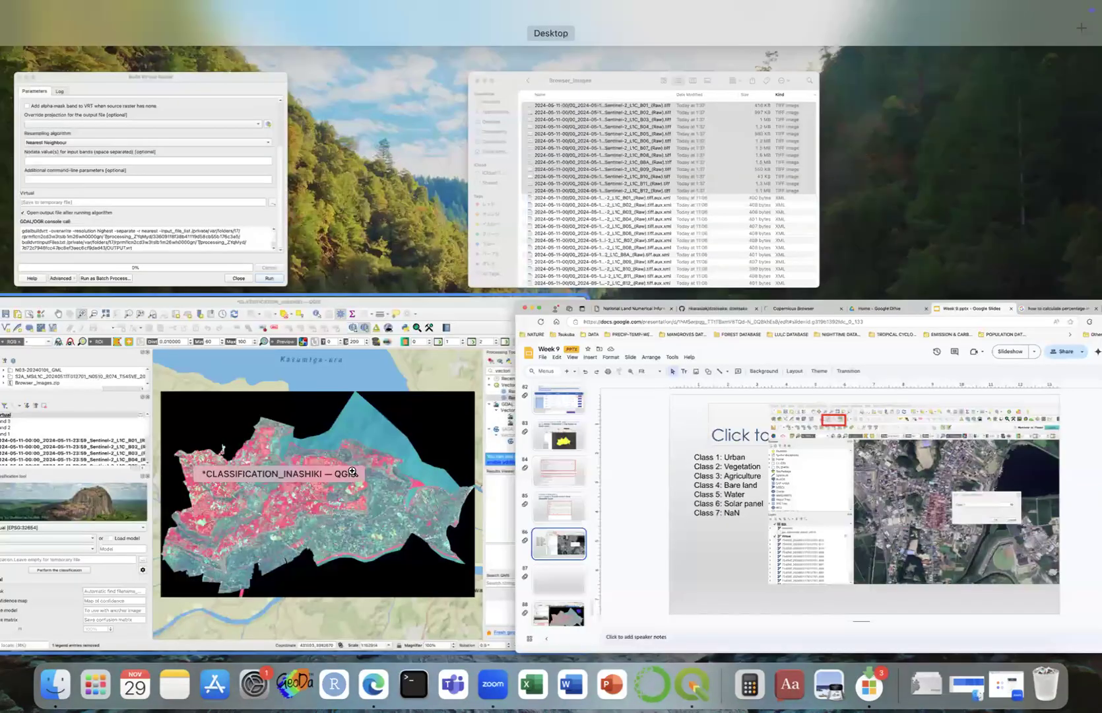
click(264, 300)
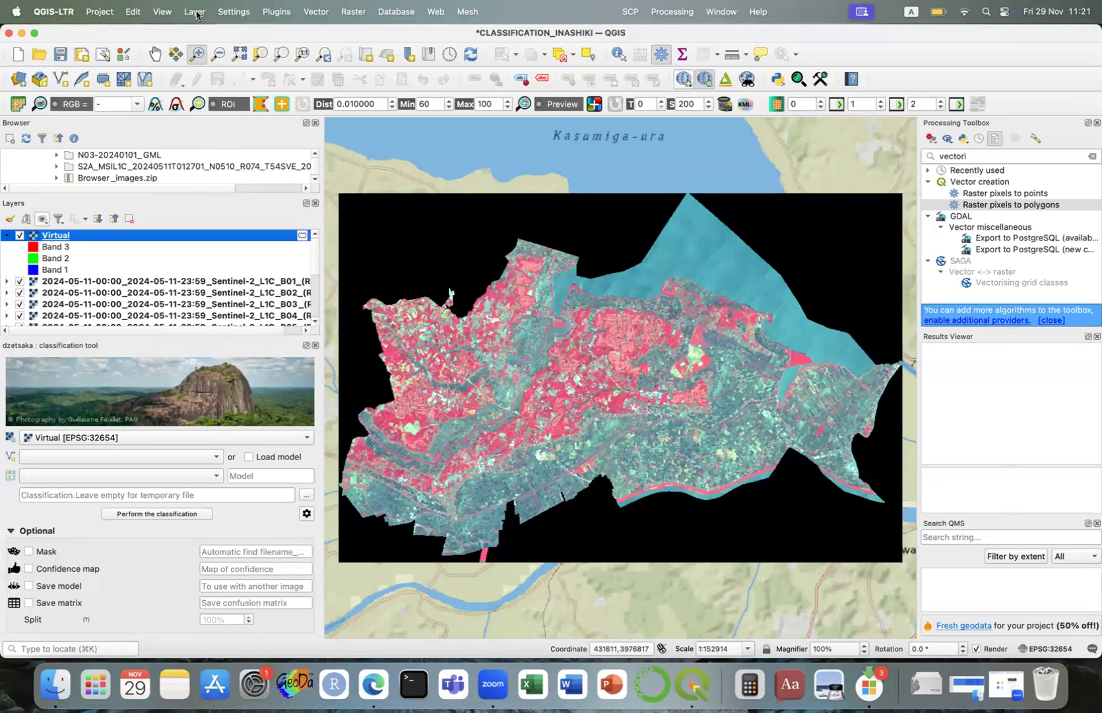
click(195, 12)
mouse_move(274, 50)
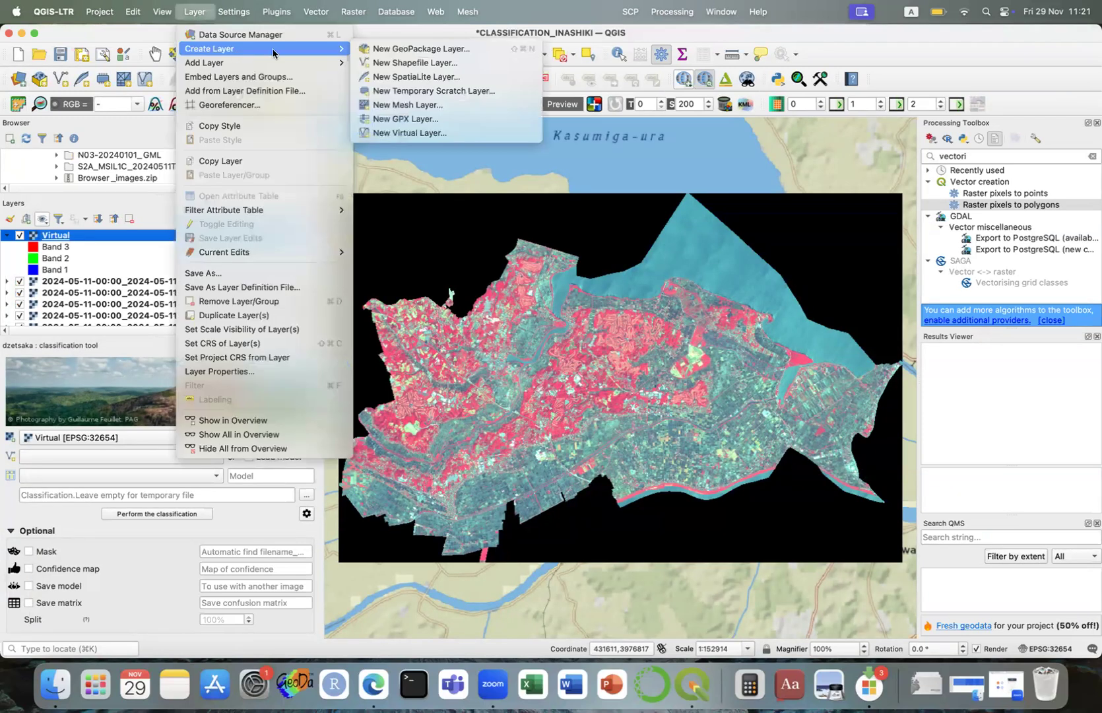
click(398, 63)
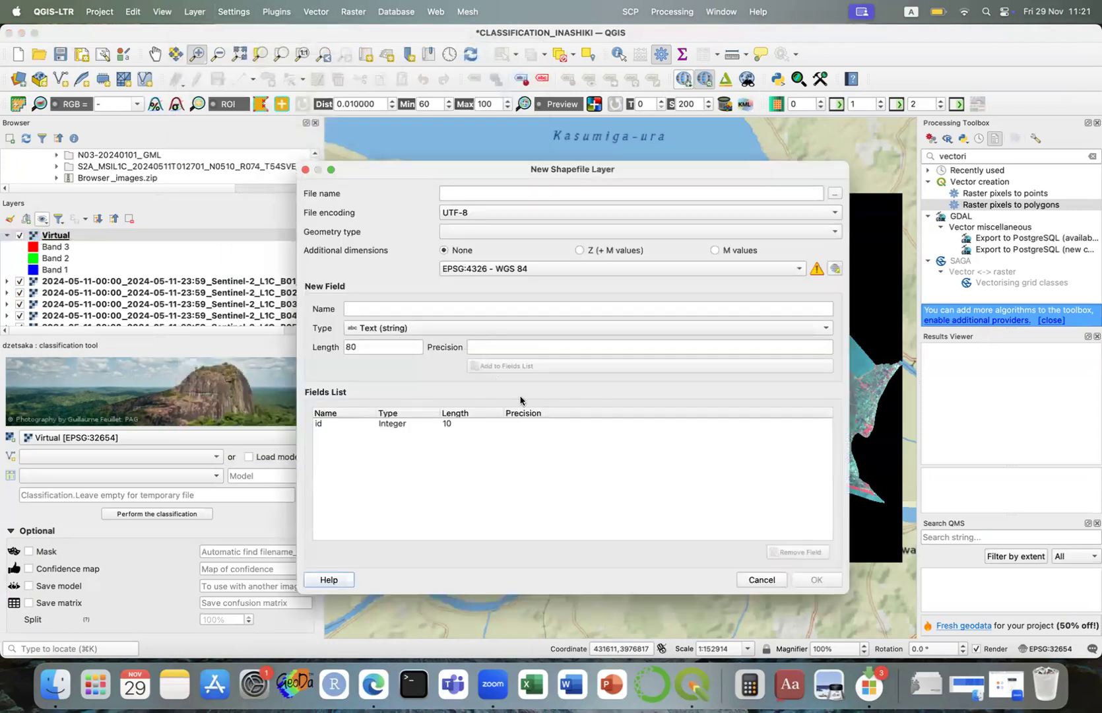
text(Class)
click(444, 329)
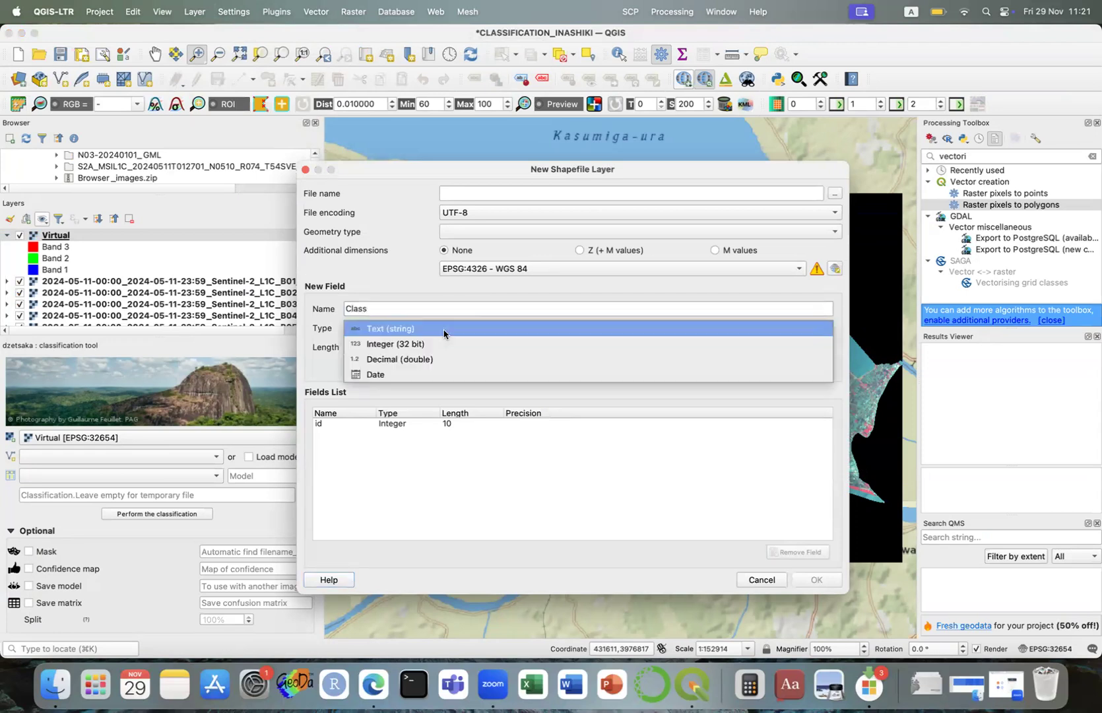
click(434, 345)
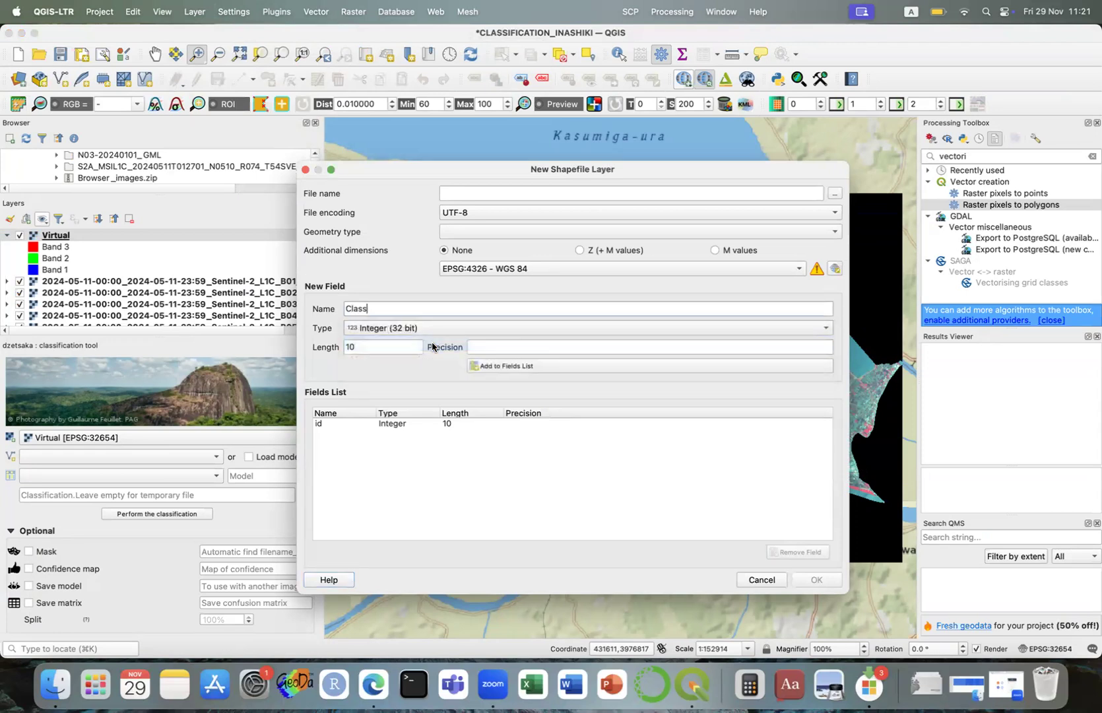
click(504, 366)
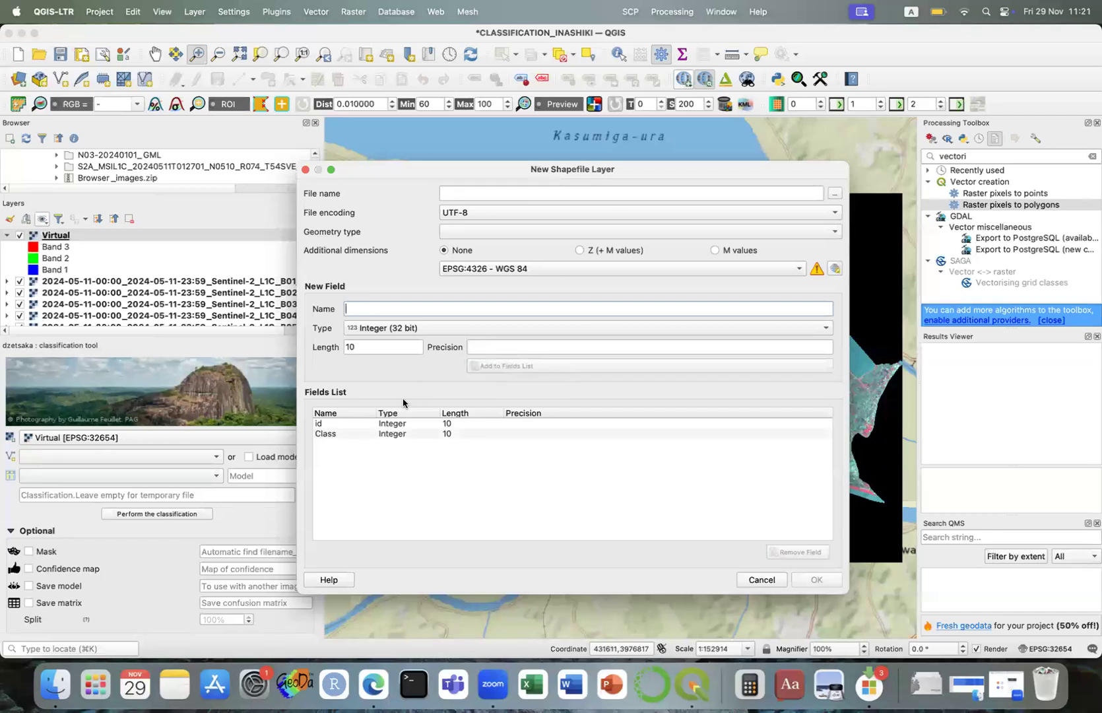
Remove the default id field from the new shapefile's field list and add a text field named LULC with length 30
click(368, 426)
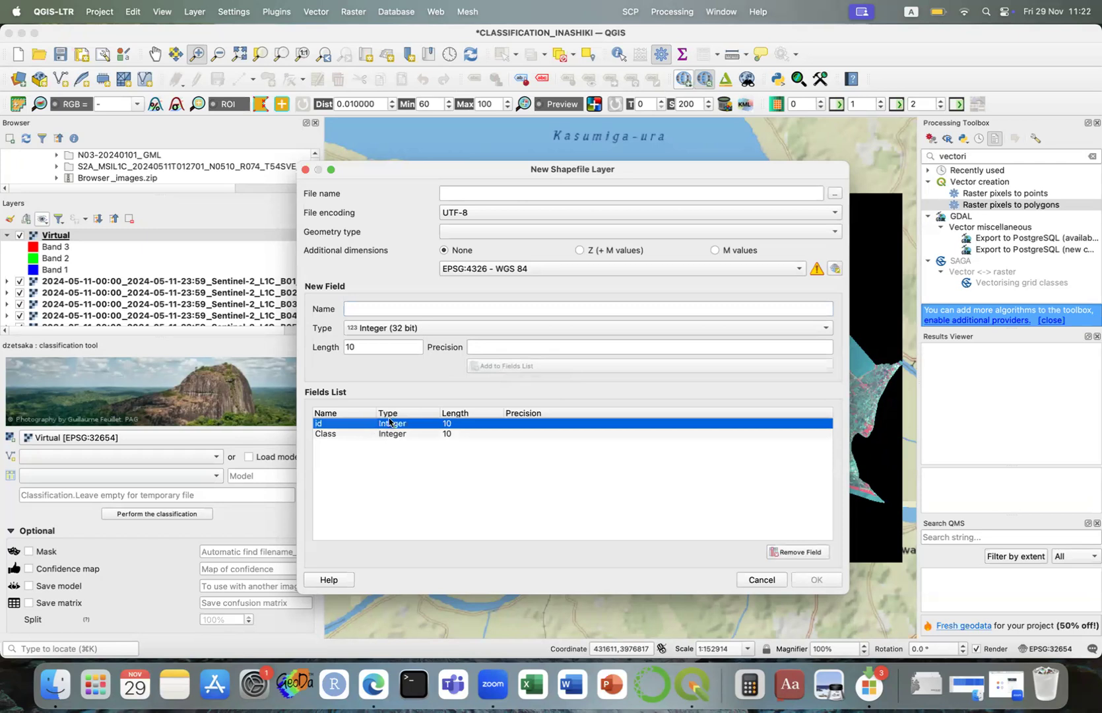
click(792, 552)
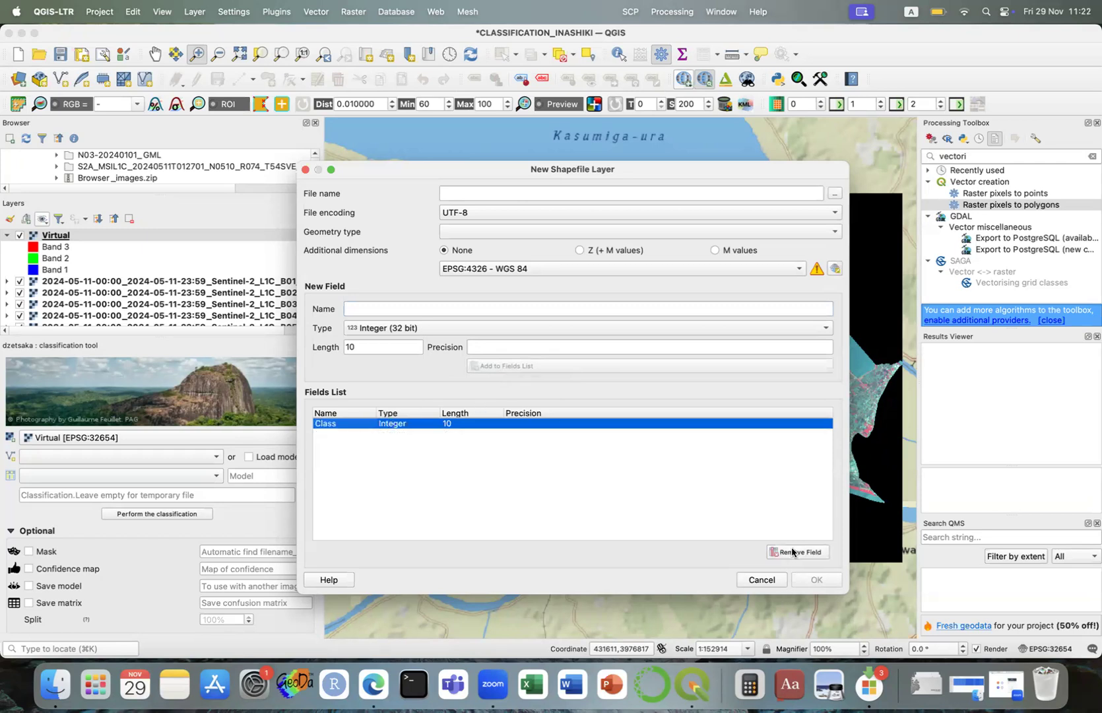
click(390, 312)
text(LULC)
click(408, 330)
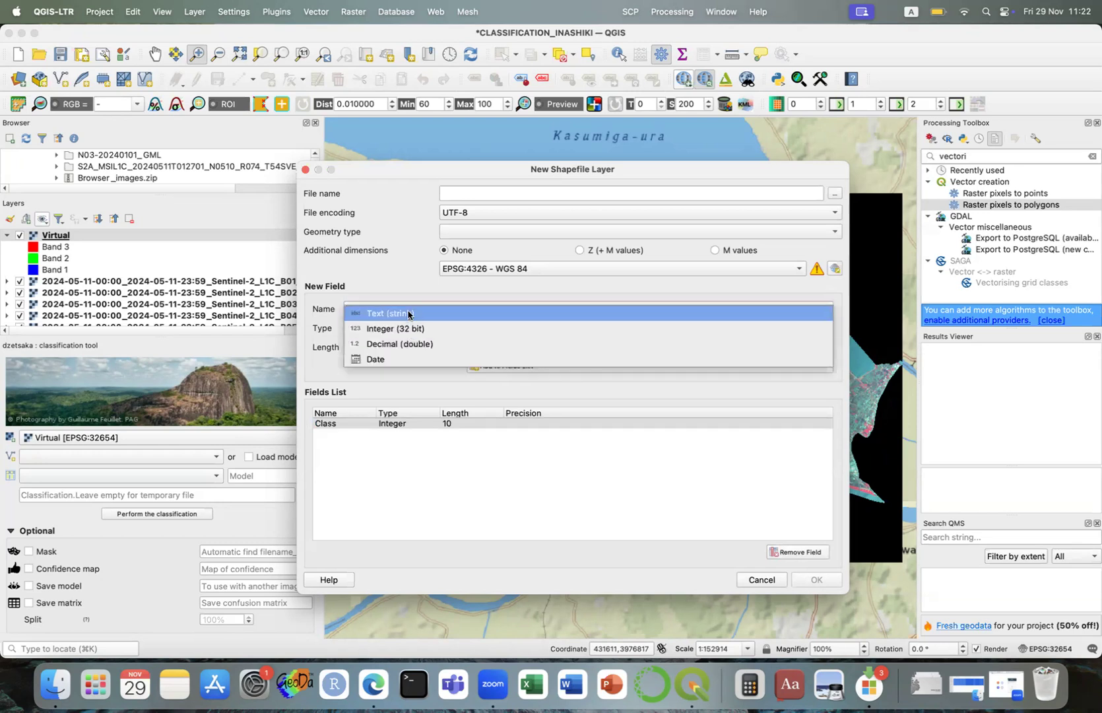
click(409, 313)
key(Tab)
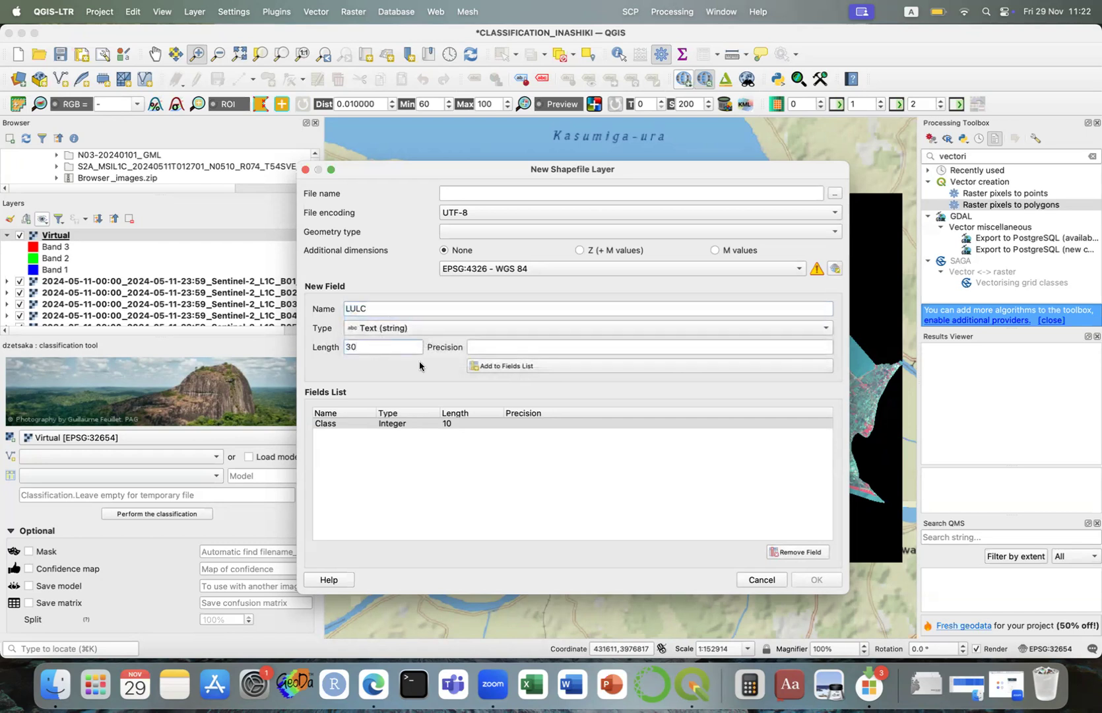
click(504, 366)
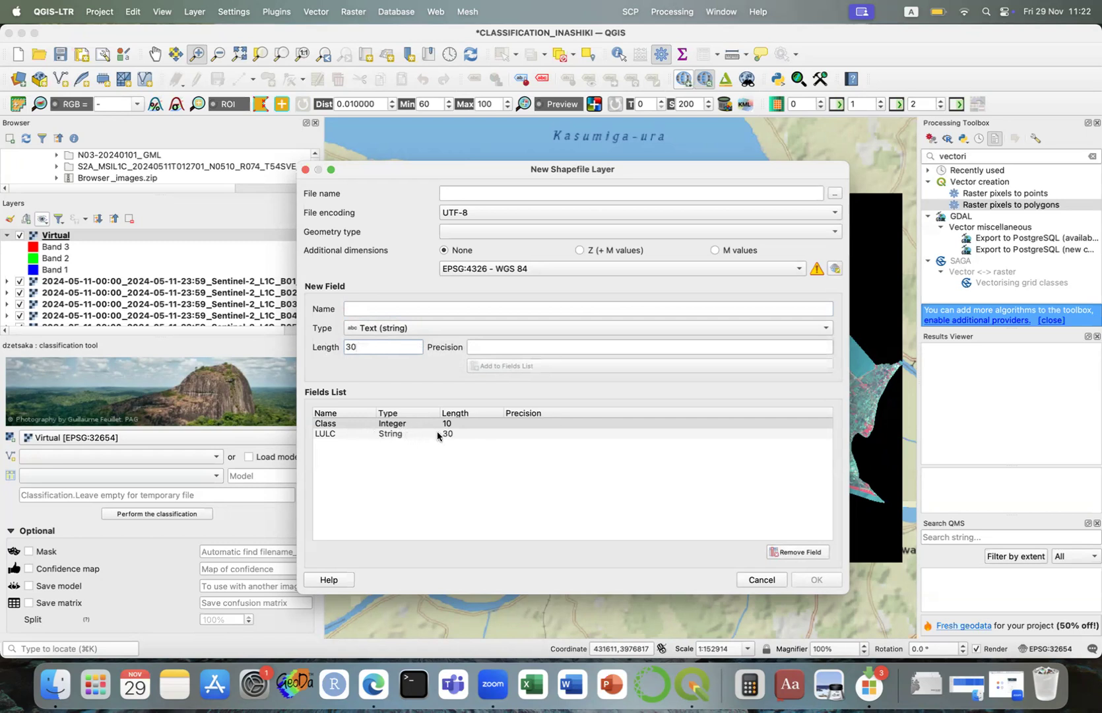
click(754, 581)
click(195, 12)
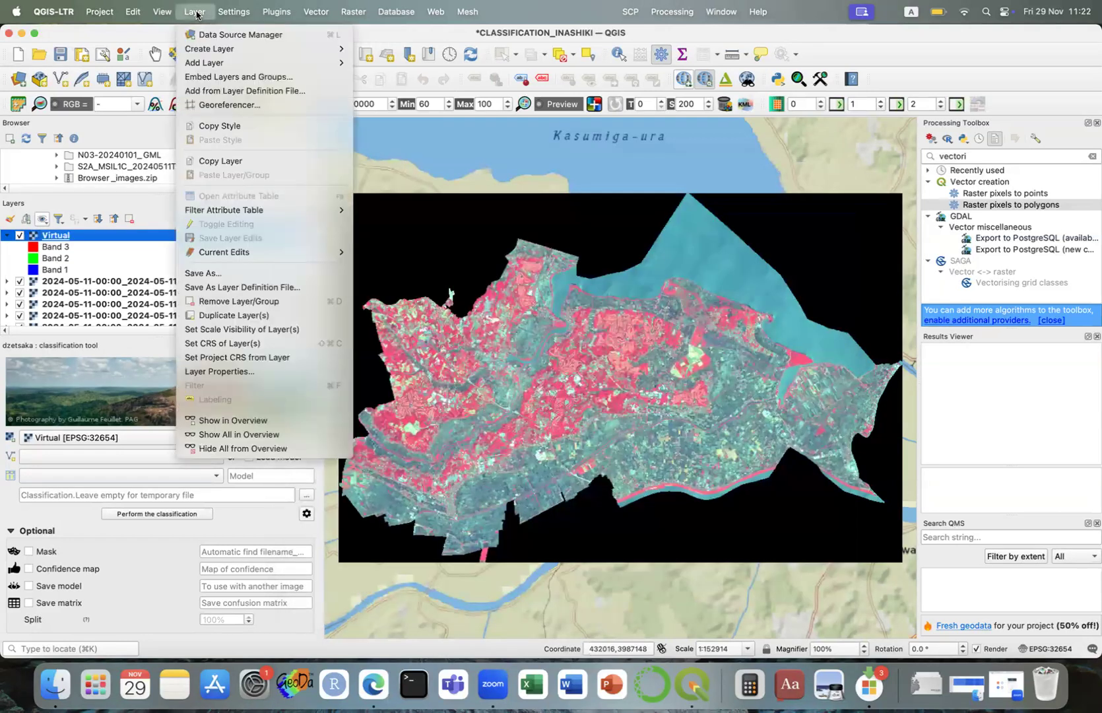
mouse_move(324, 64)
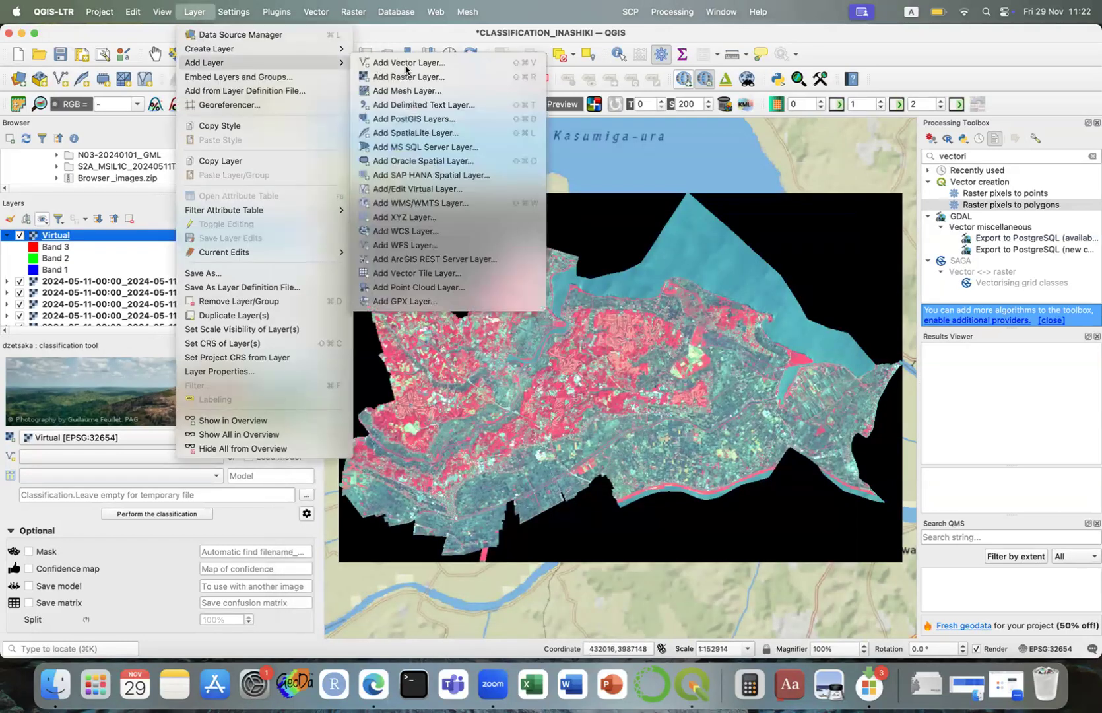
click(398, 64)
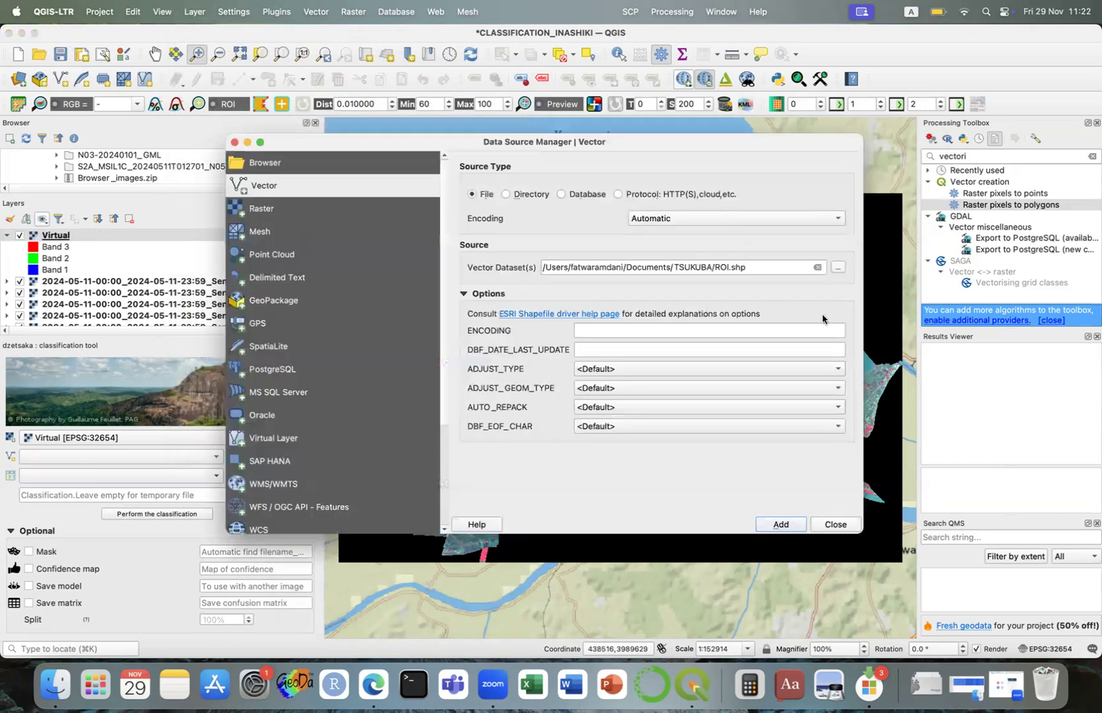
click(838, 266)
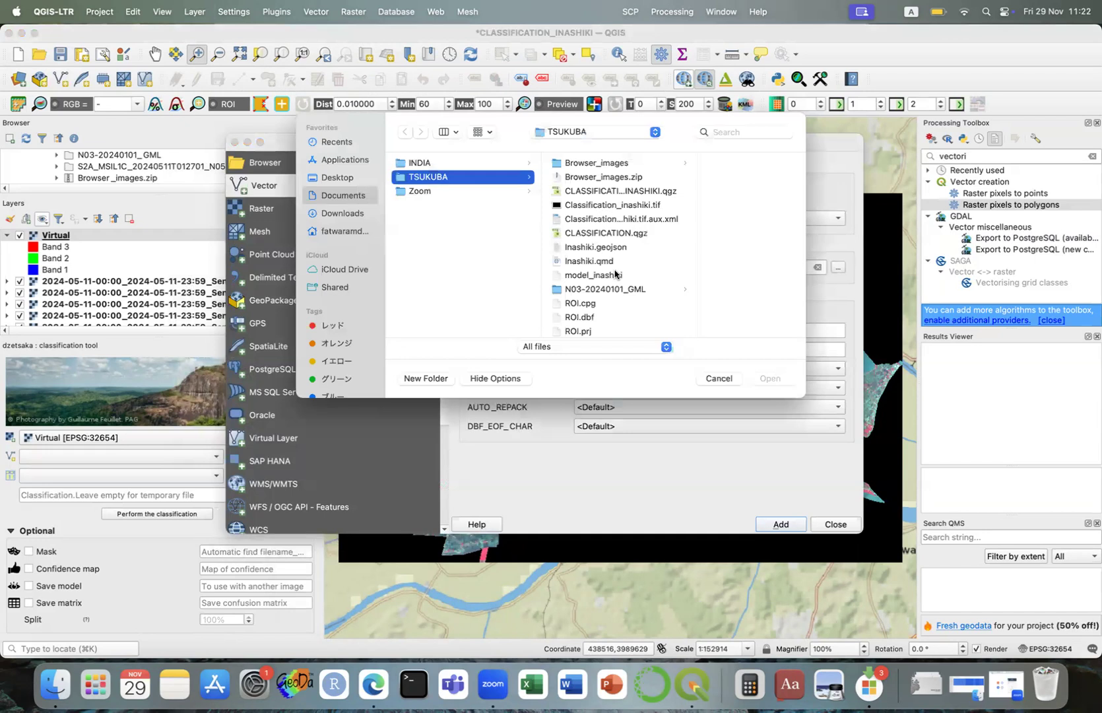
scroll(614, 274, down, 3)
click(590, 296)
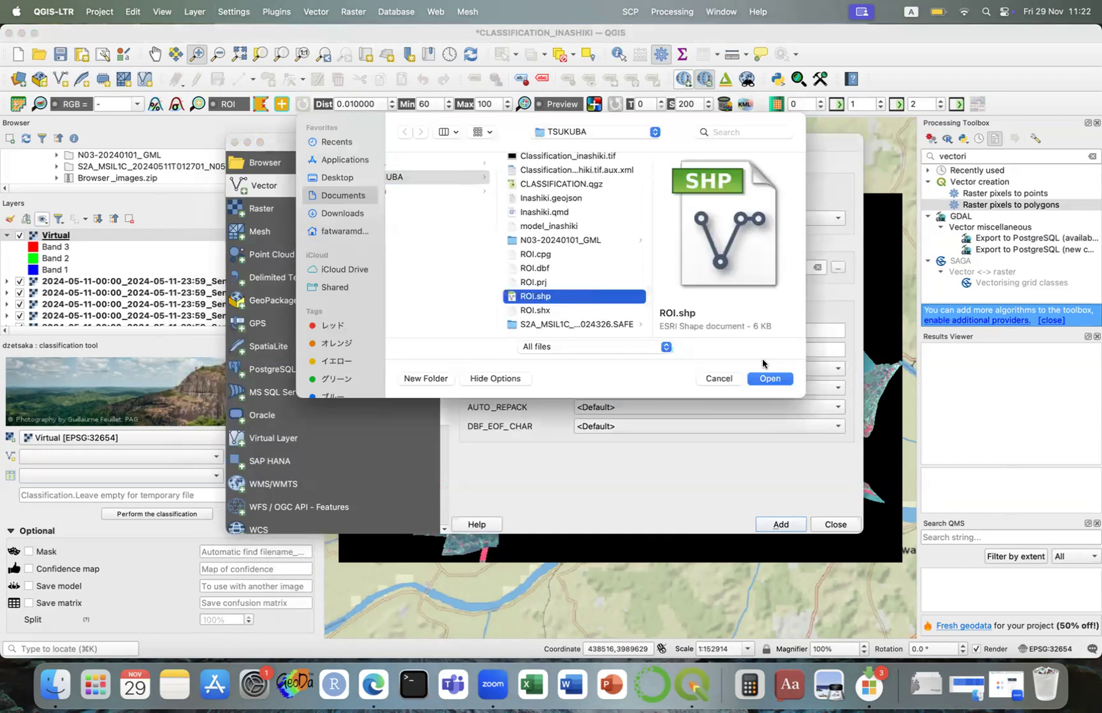
click(718, 378)
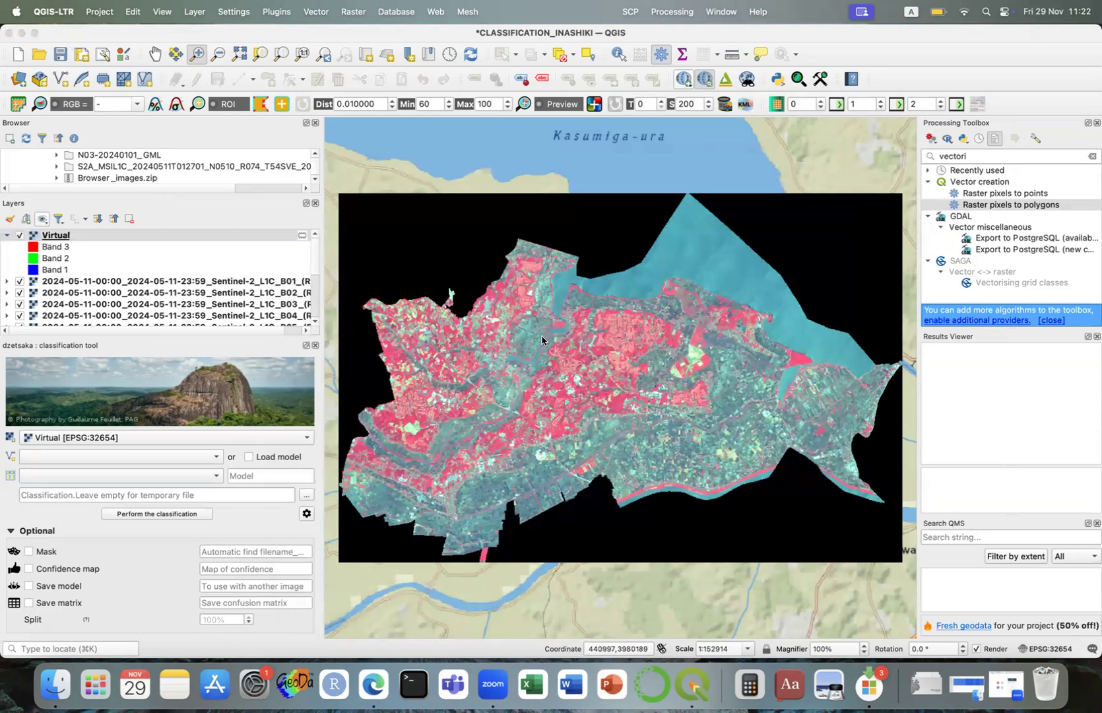
Add the existing ROI.shp from the TSUKUBA folder to the project as a vector layer
click(194, 11)
mouse_move(243, 64)
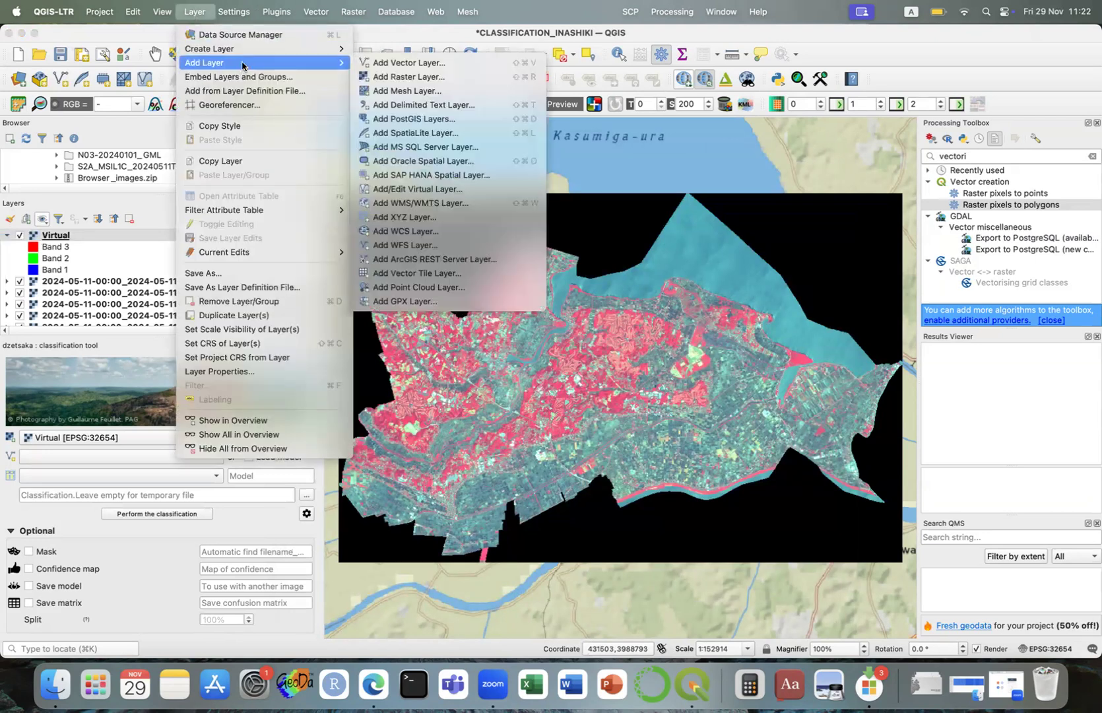
click(409, 63)
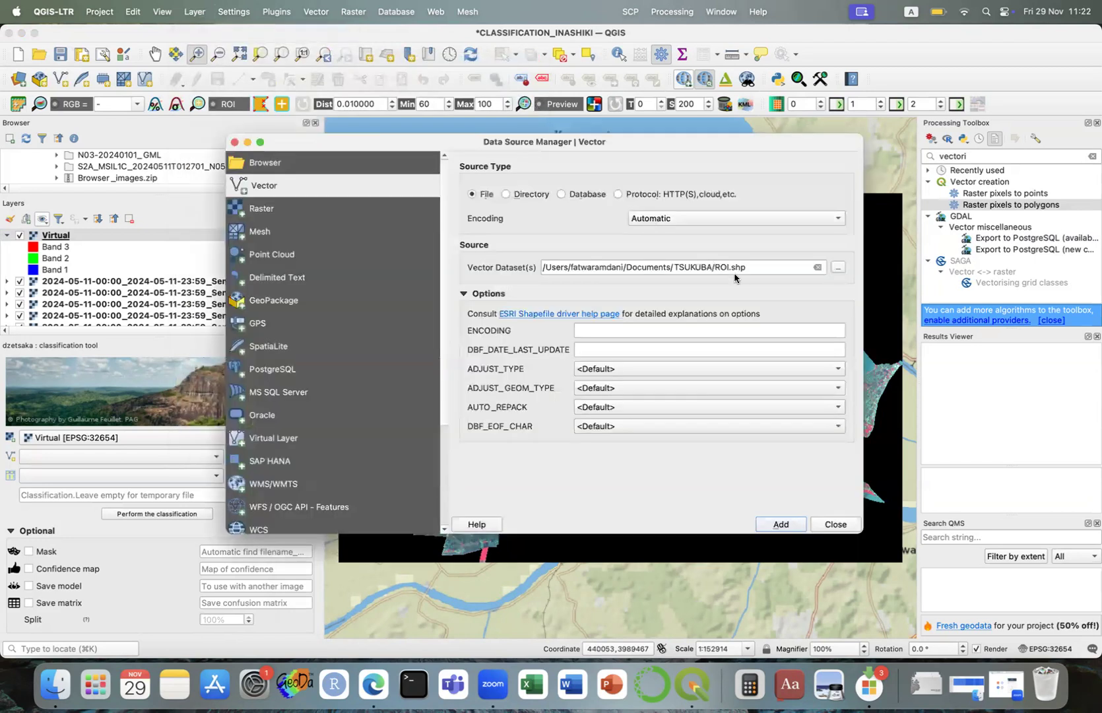
click(789, 527)
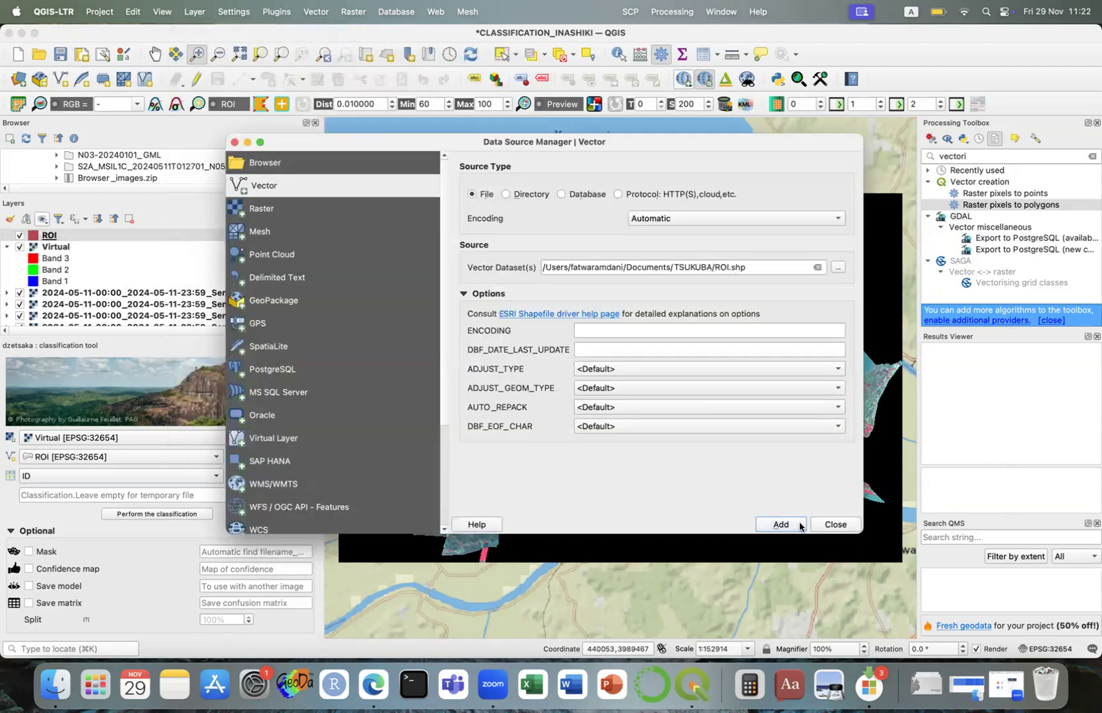
click(836, 524)
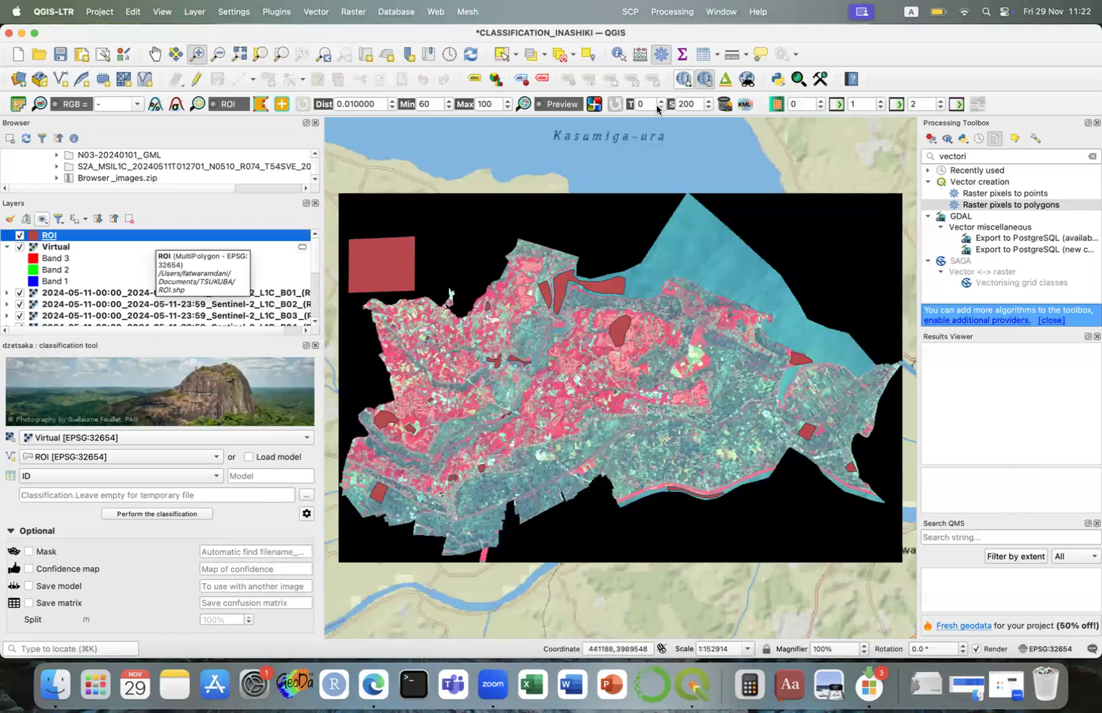
Examine the ID and Class values of all training polygons in the ROI attribute table
click(699, 52)
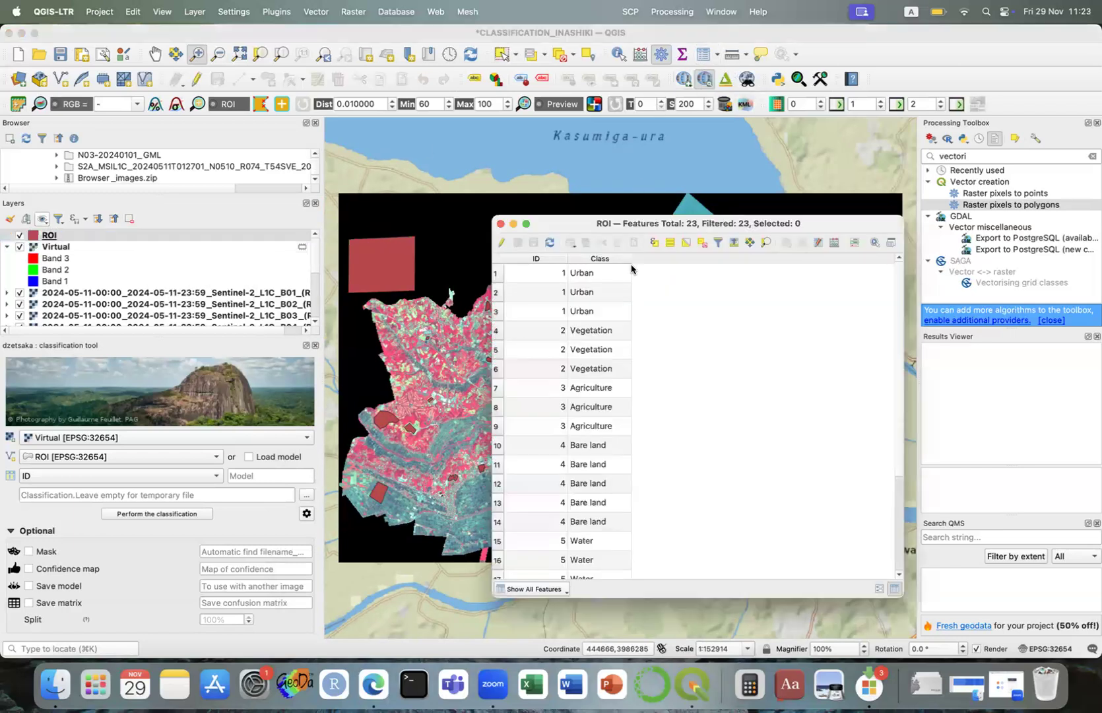
scroll(662, 365, down, 3)
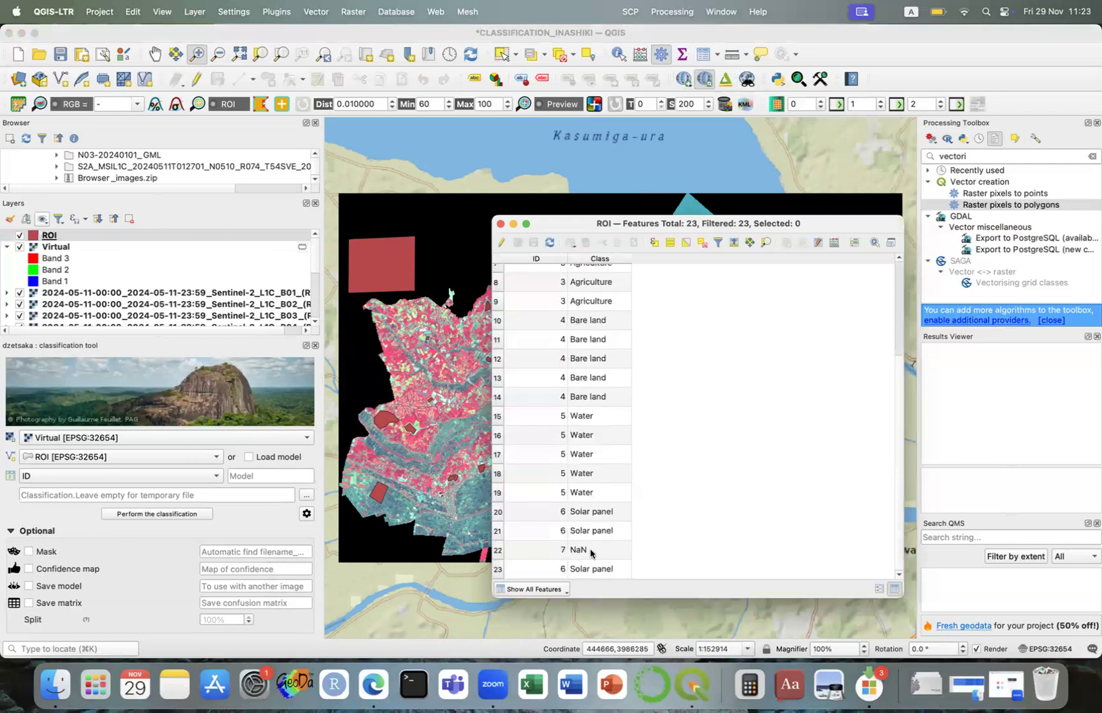
click(500, 225)
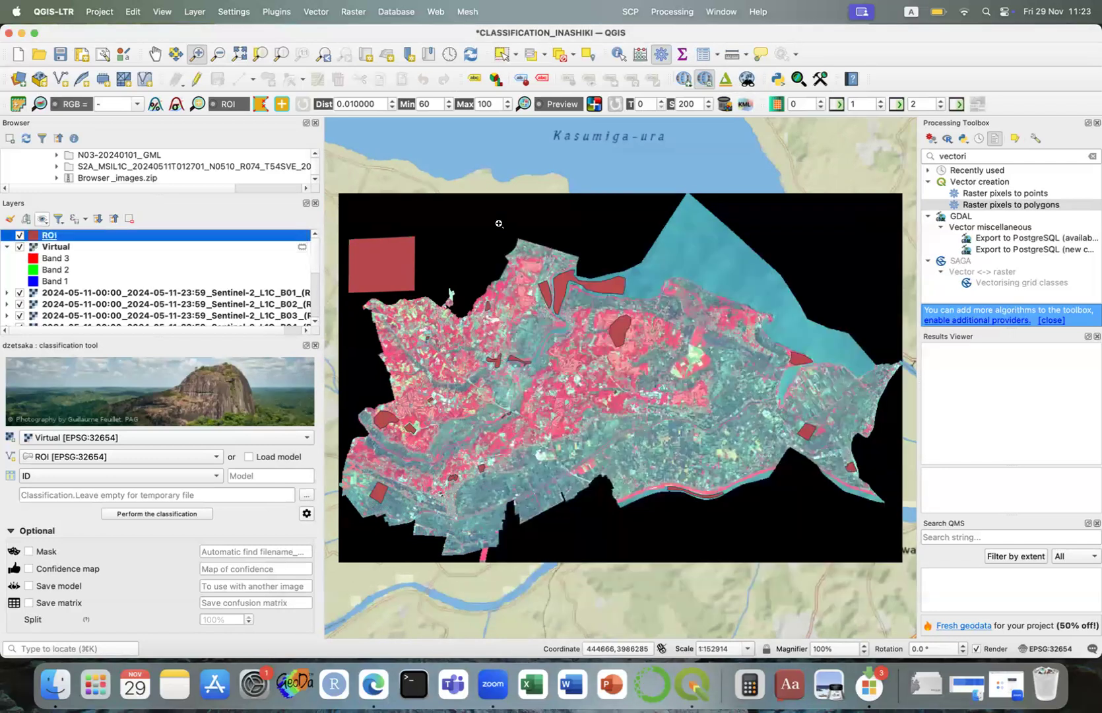
Enable editing on the ROI layer and draw a triangular polygon in the black no-data area south of the city's eastern part
click(196, 82)
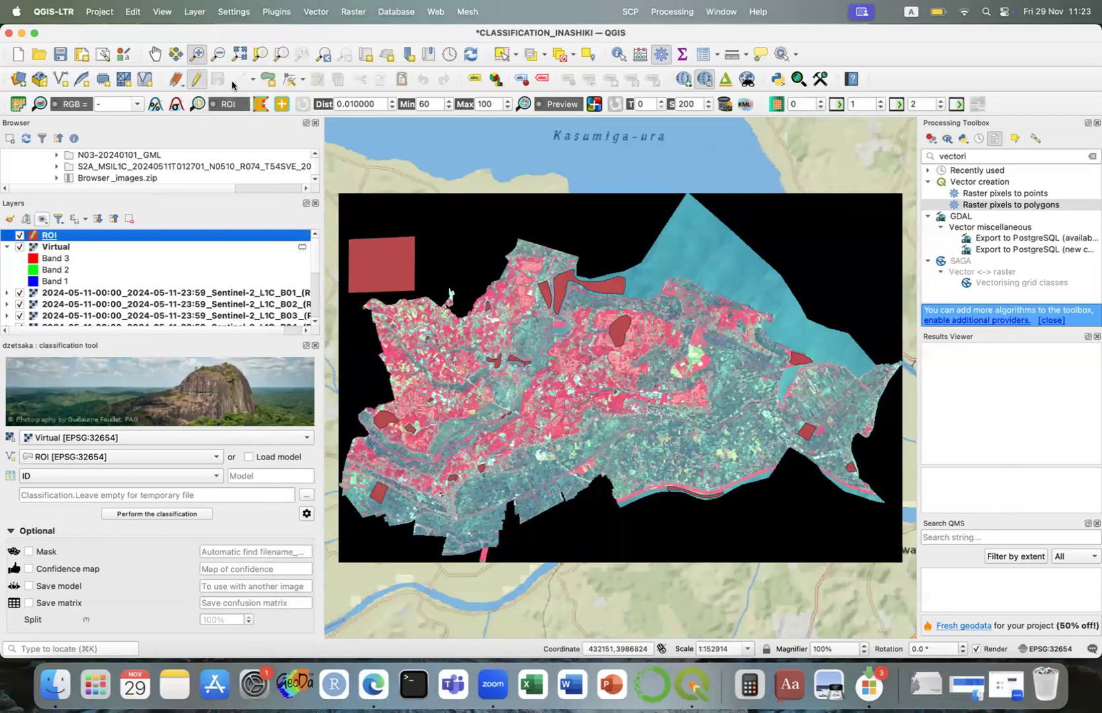
click(266, 80)
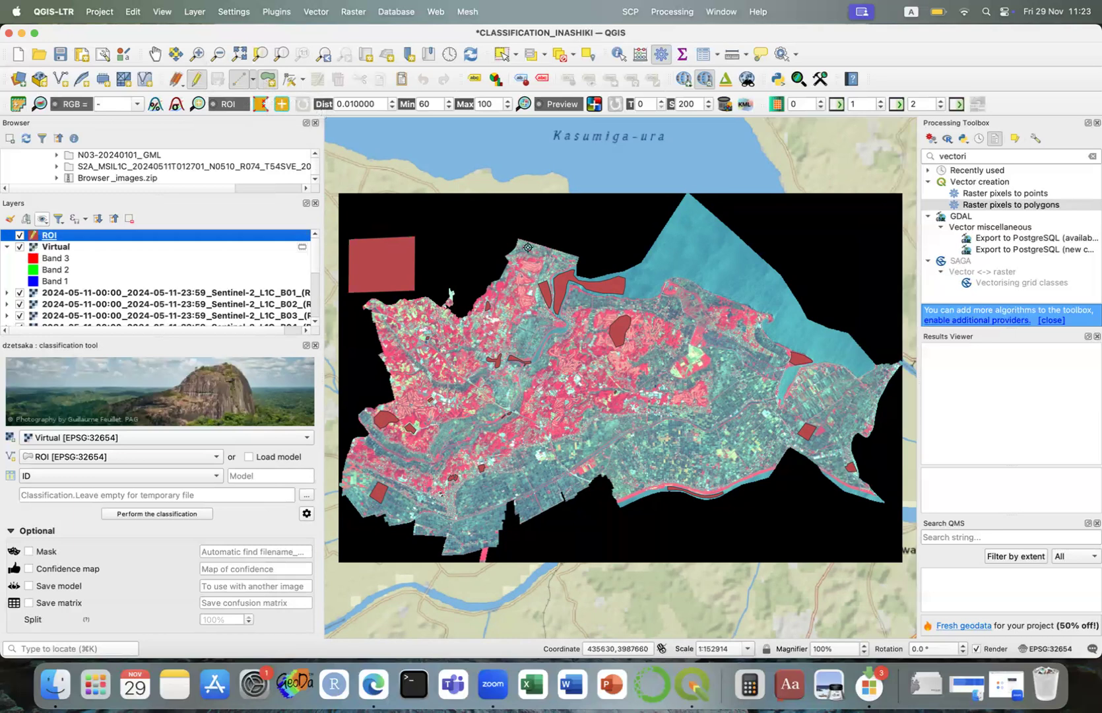
click(714, 517)
click(714, 552)
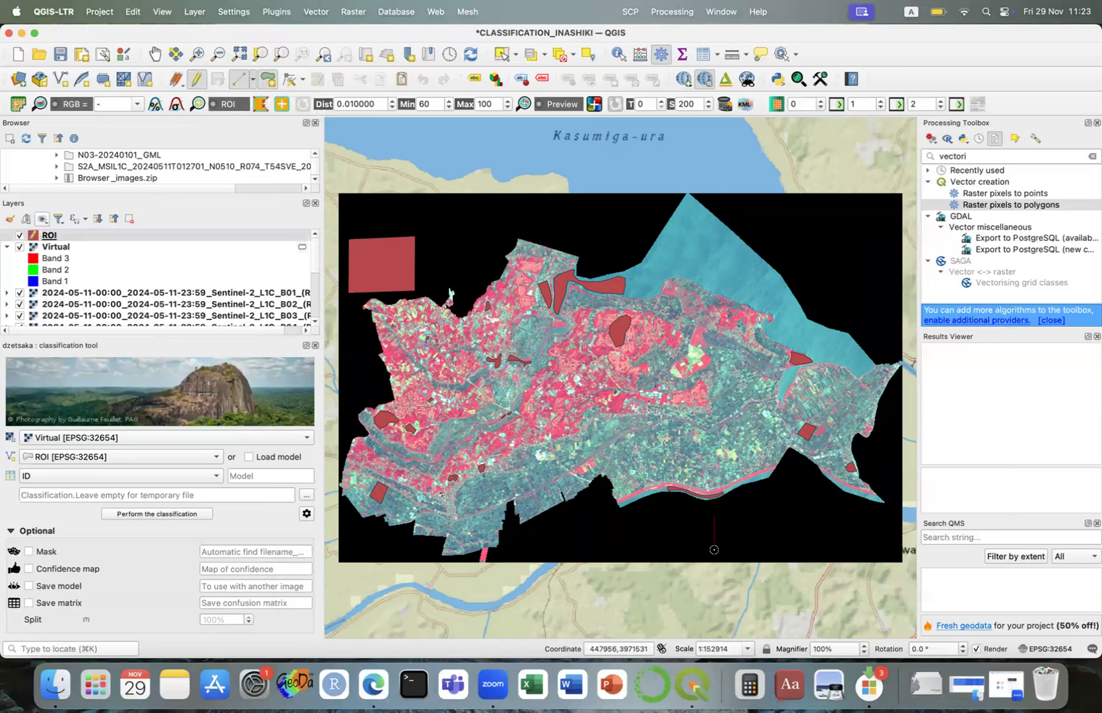
click(765, 549)
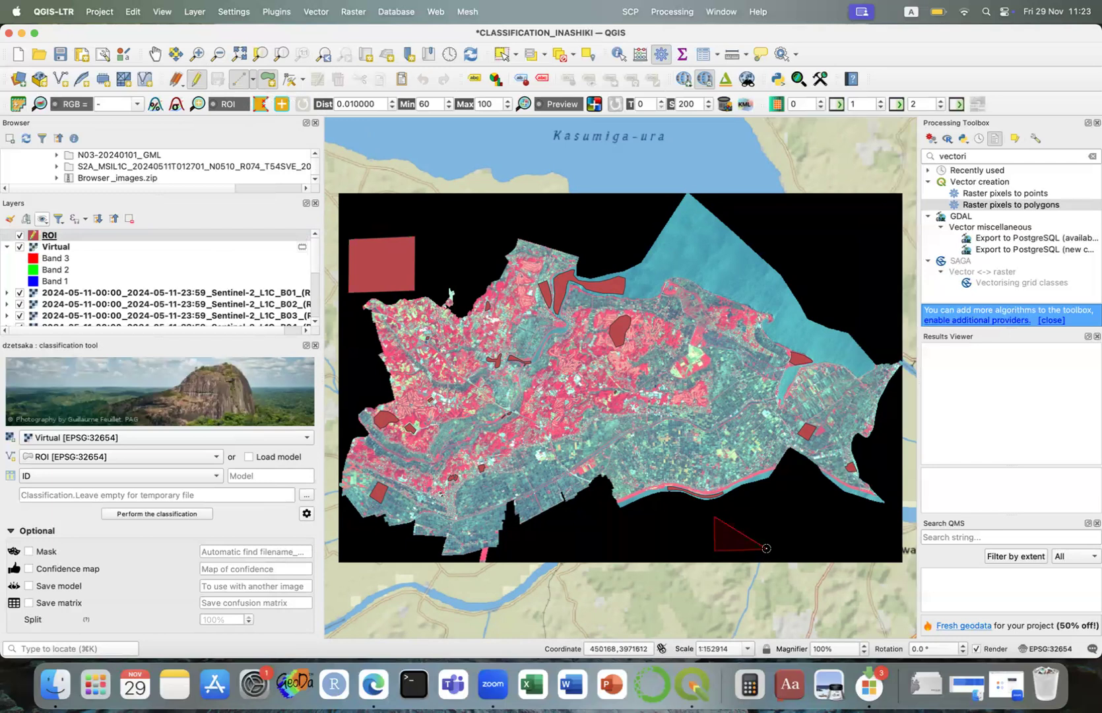
right_click(762, 512)
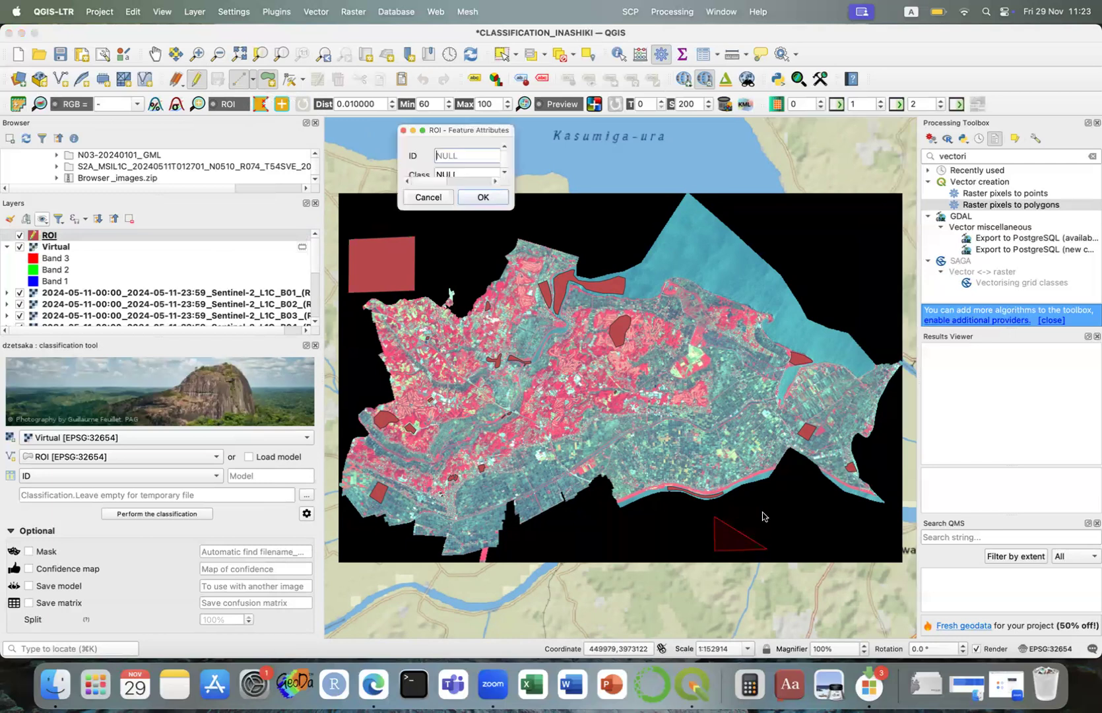
Give the new triangular polygon ID 7 and Class NaN in its feature attributes
drag(513, 210, 584, 249)
text(7)
key(Tab)
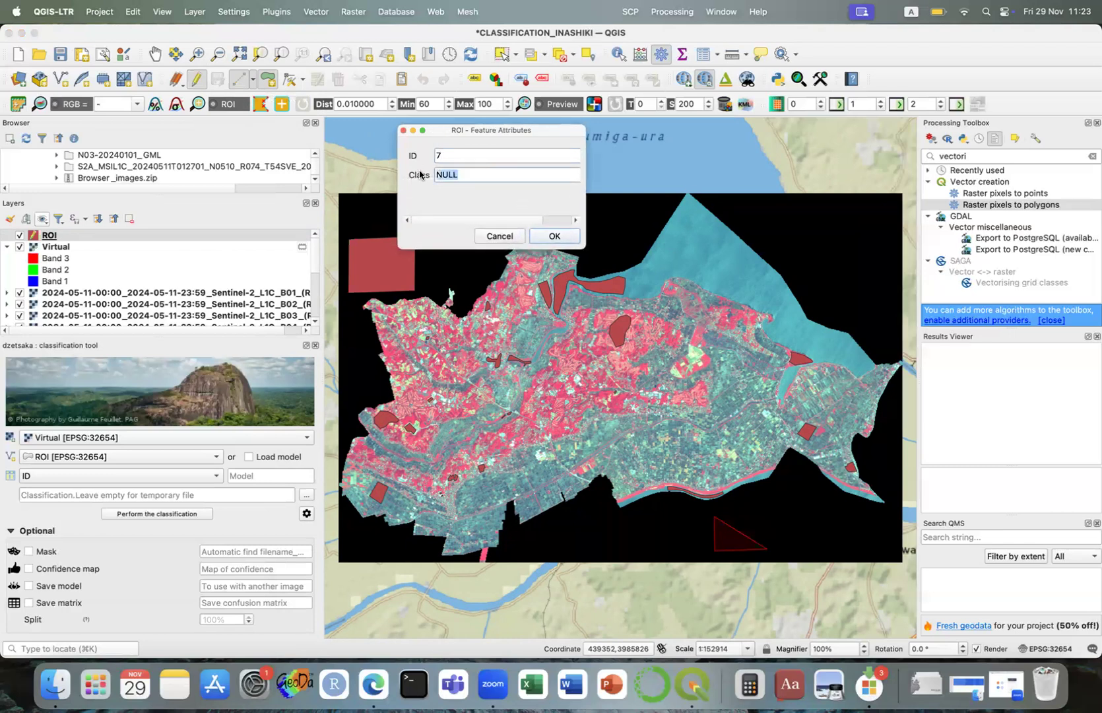
text(NaN)
click(545, 237)
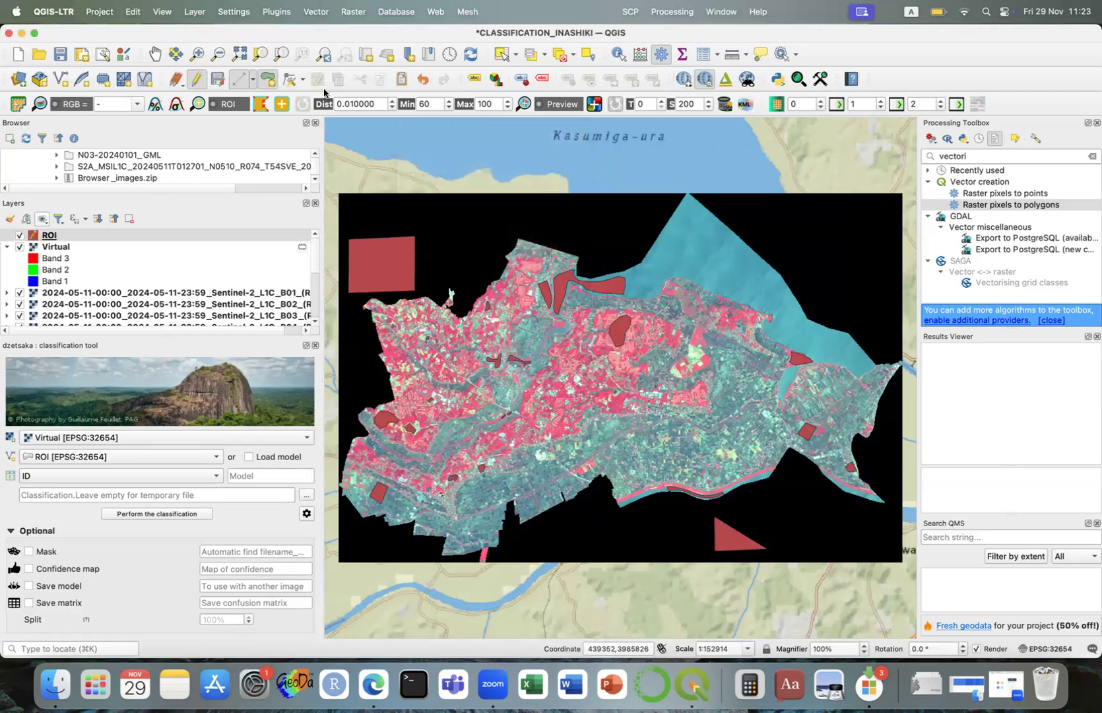
Zoom in on the two ROI polygons in the city's west-central part and add the Google Satellite basemap
click(197, 54)
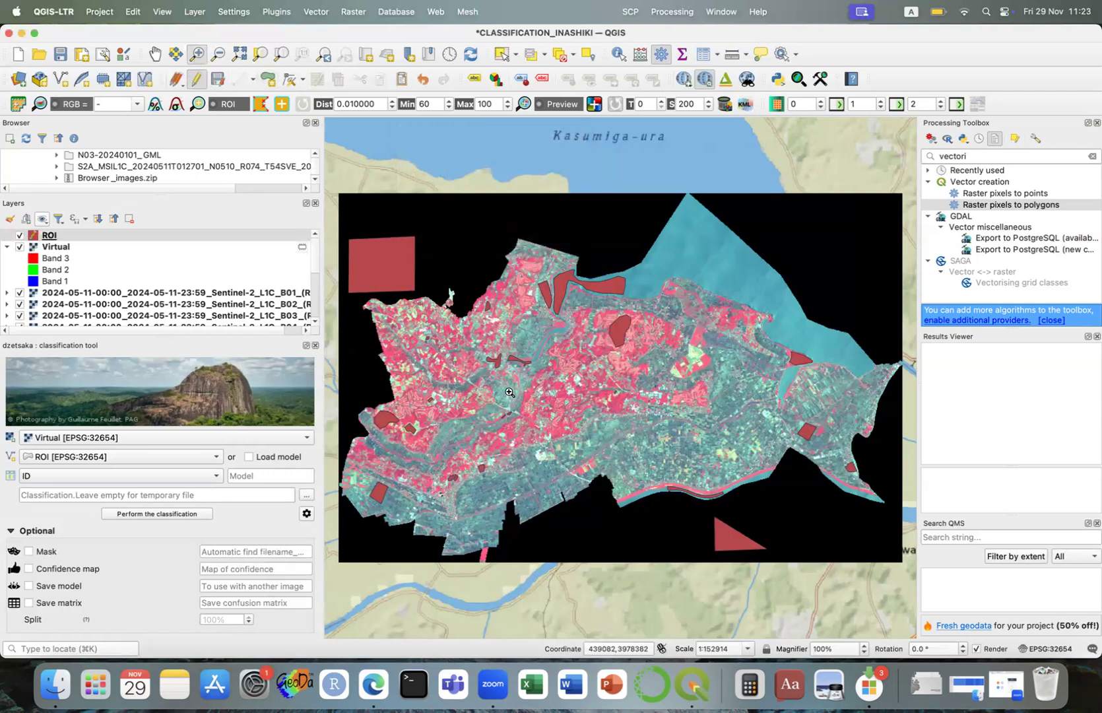
drag(477, 351, 550, 410)
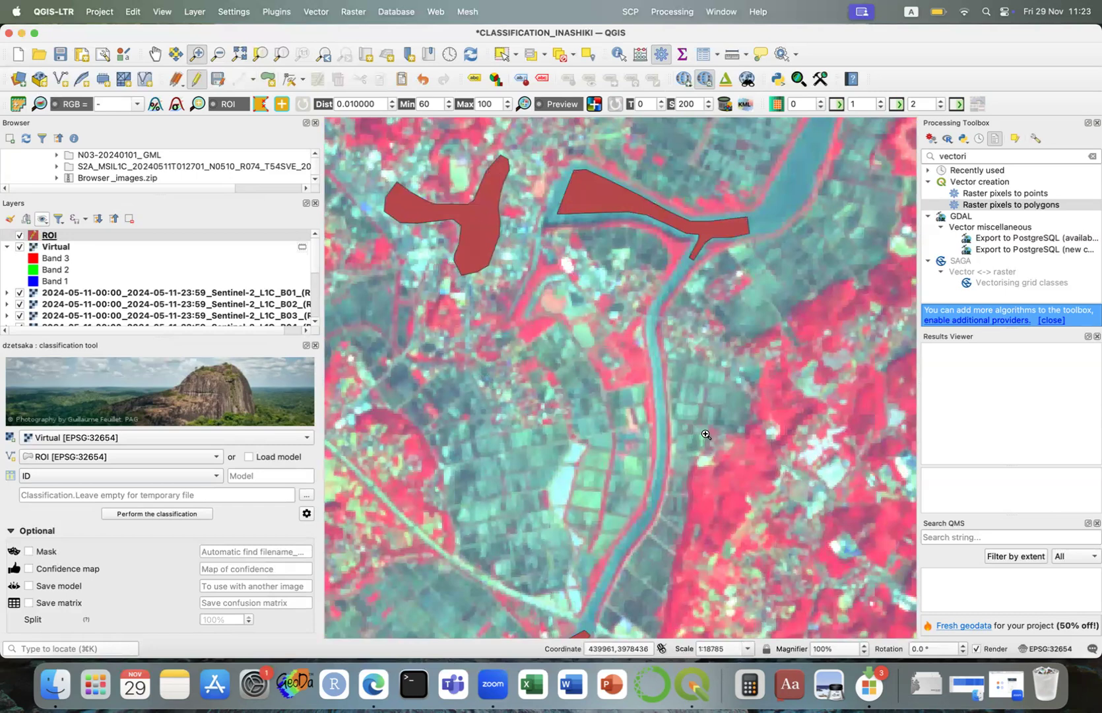
click(681, 80)
mouse_move(709, 175)
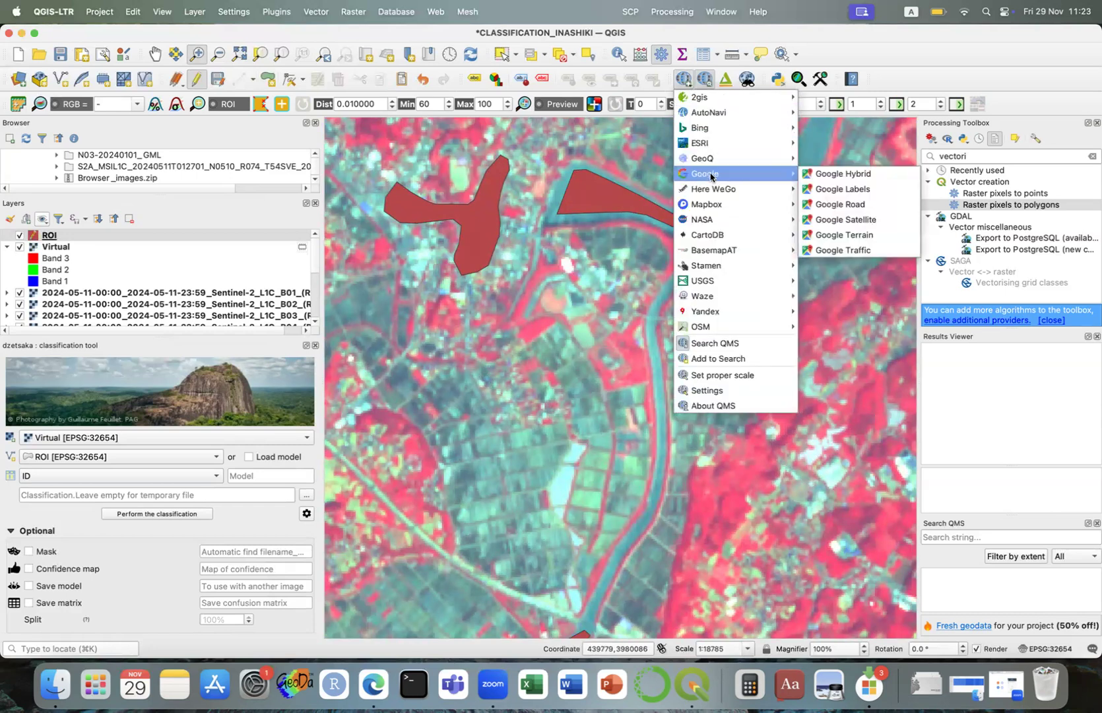
click(848, 220)
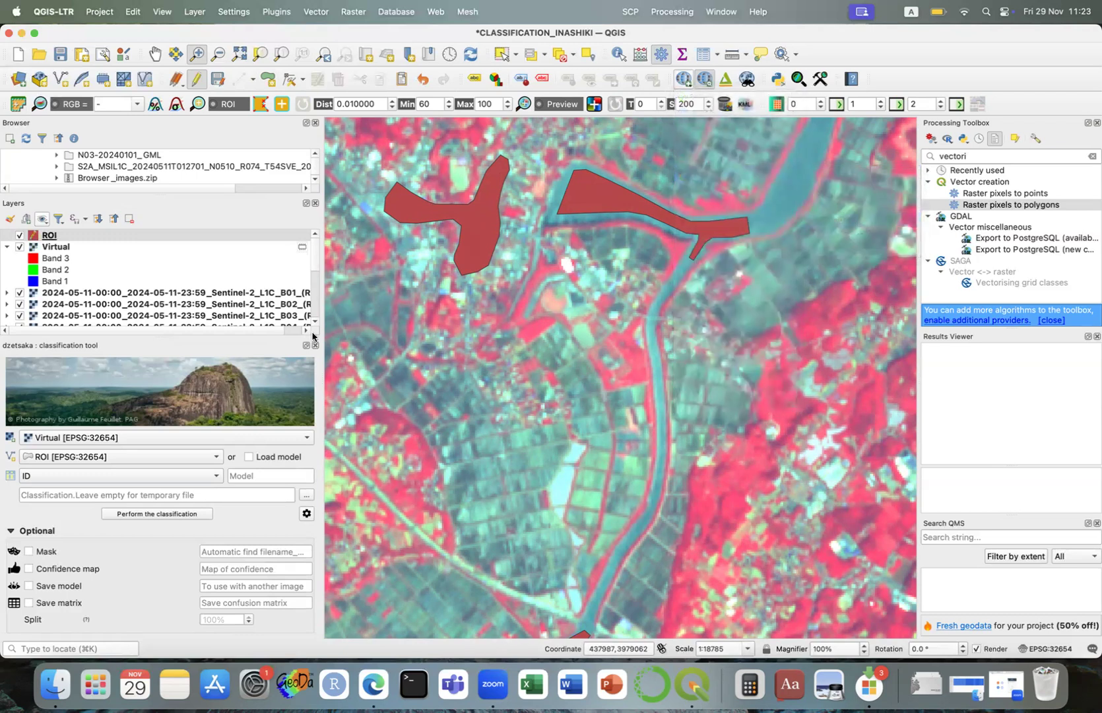
Hide all layers and make only Google Satellite and the ROI polygons visible
drag(314, 263, 315, 323)
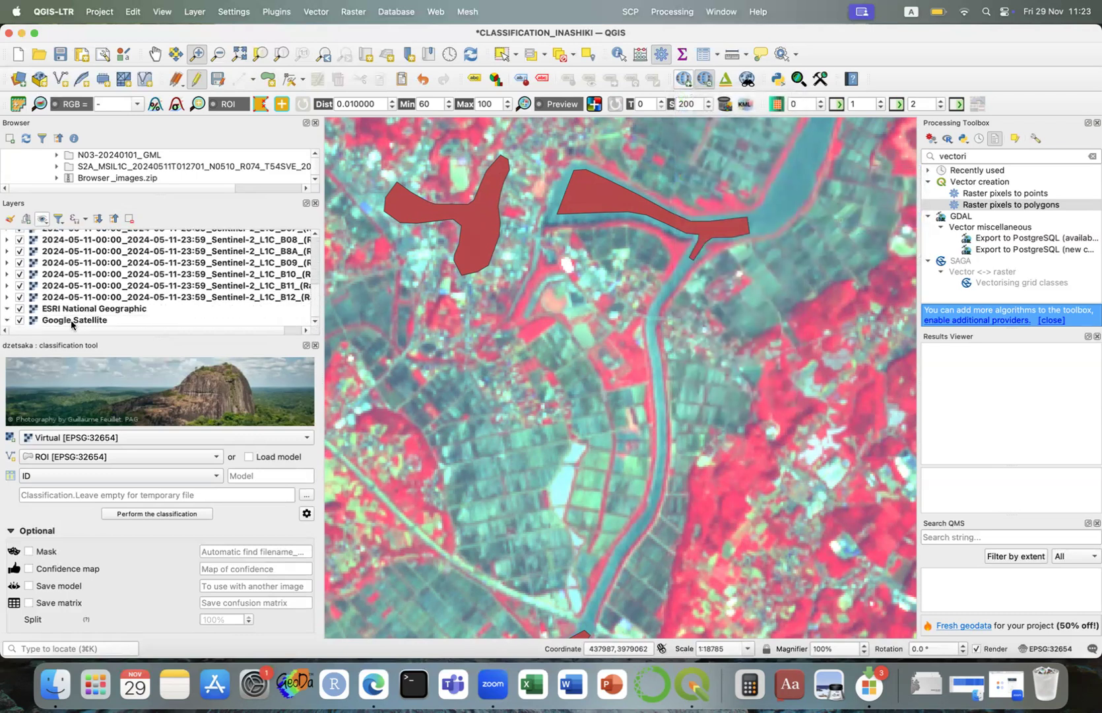
click(20, 309)
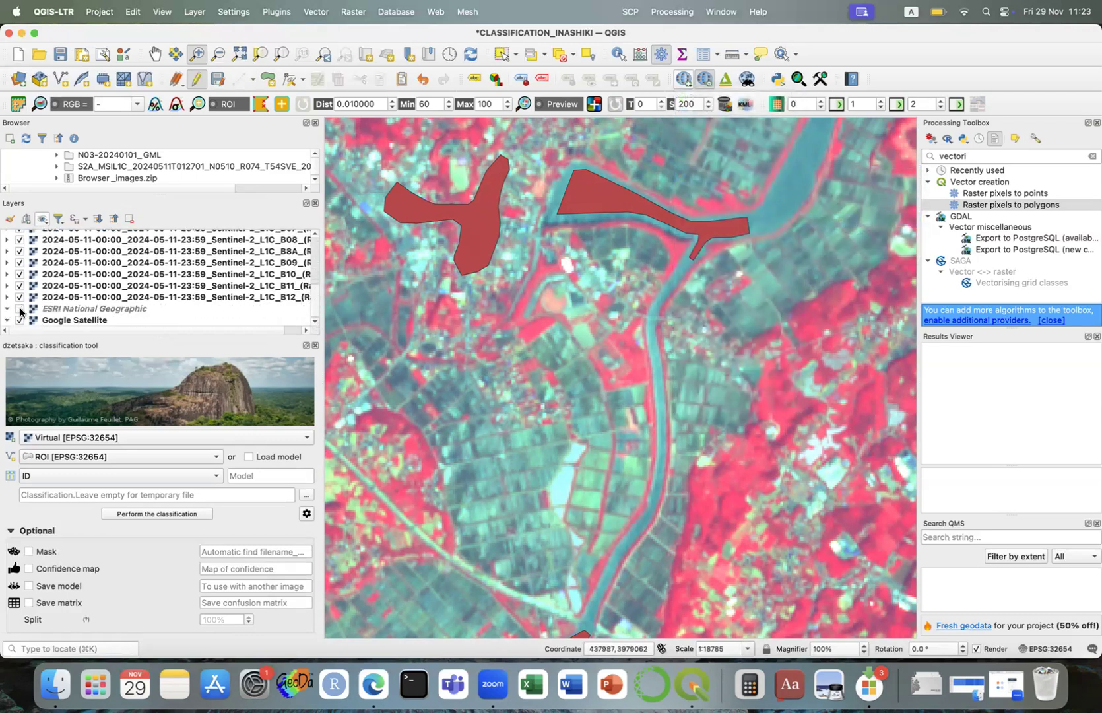
click(59, 222)
click(41, 218)
click(42, 219)
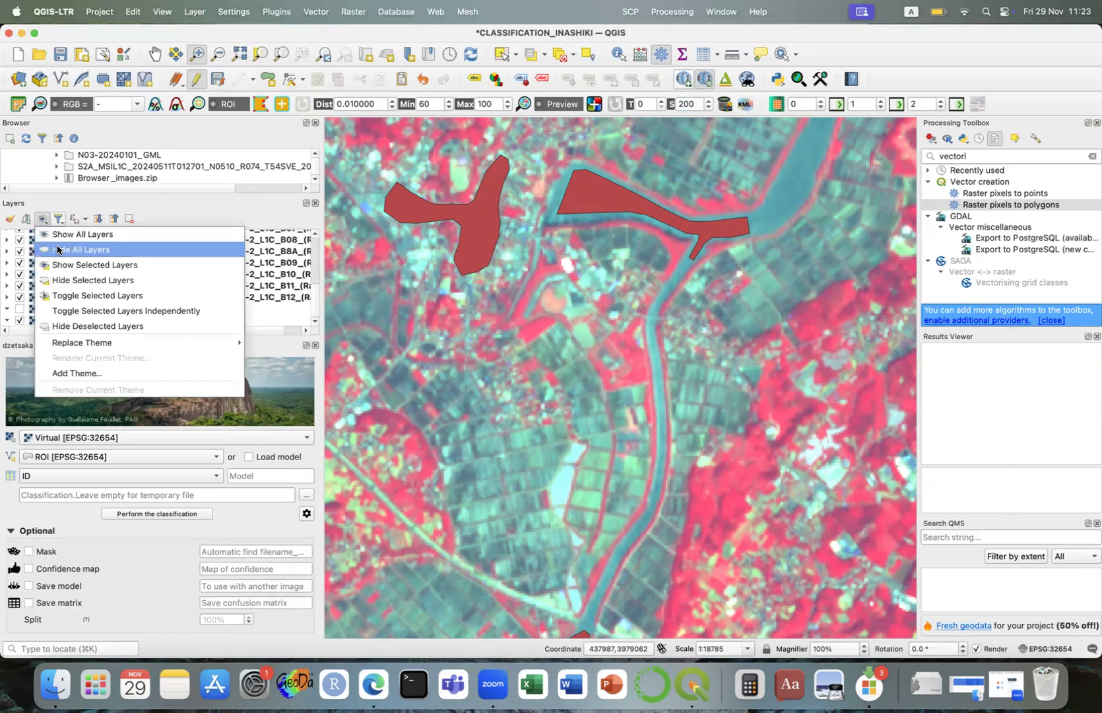
click(56, 249)
scroll(57, 281, up, 5)
scroll(57, 282, down, 4)
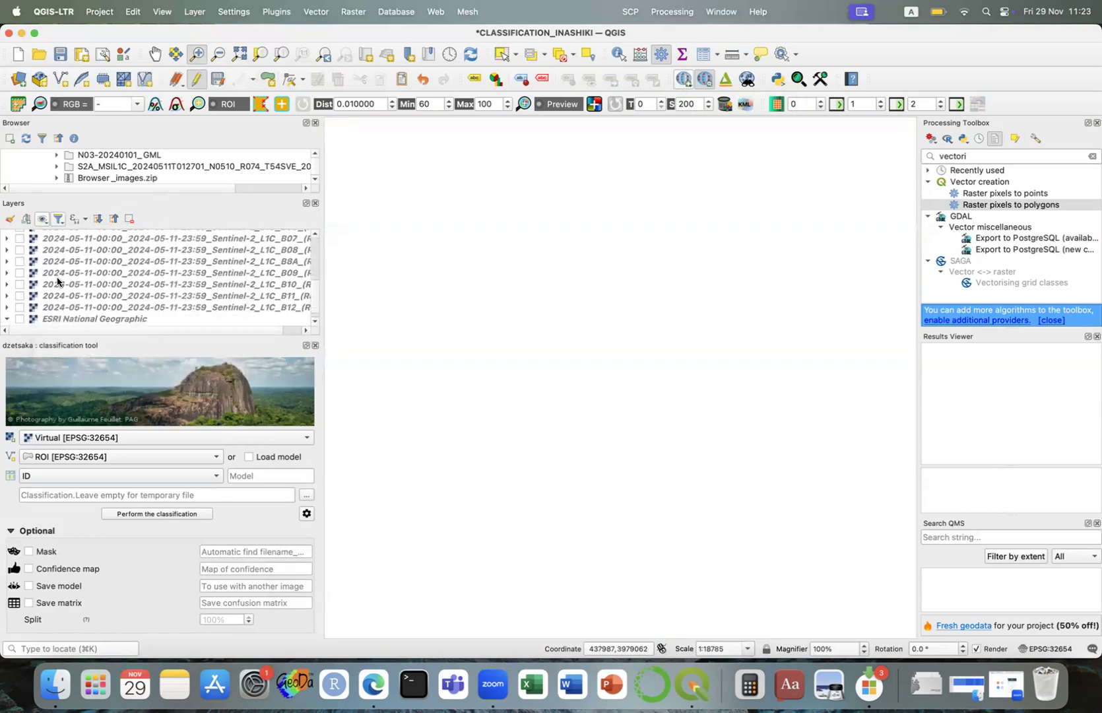
scroll(50, 277, down, 1)
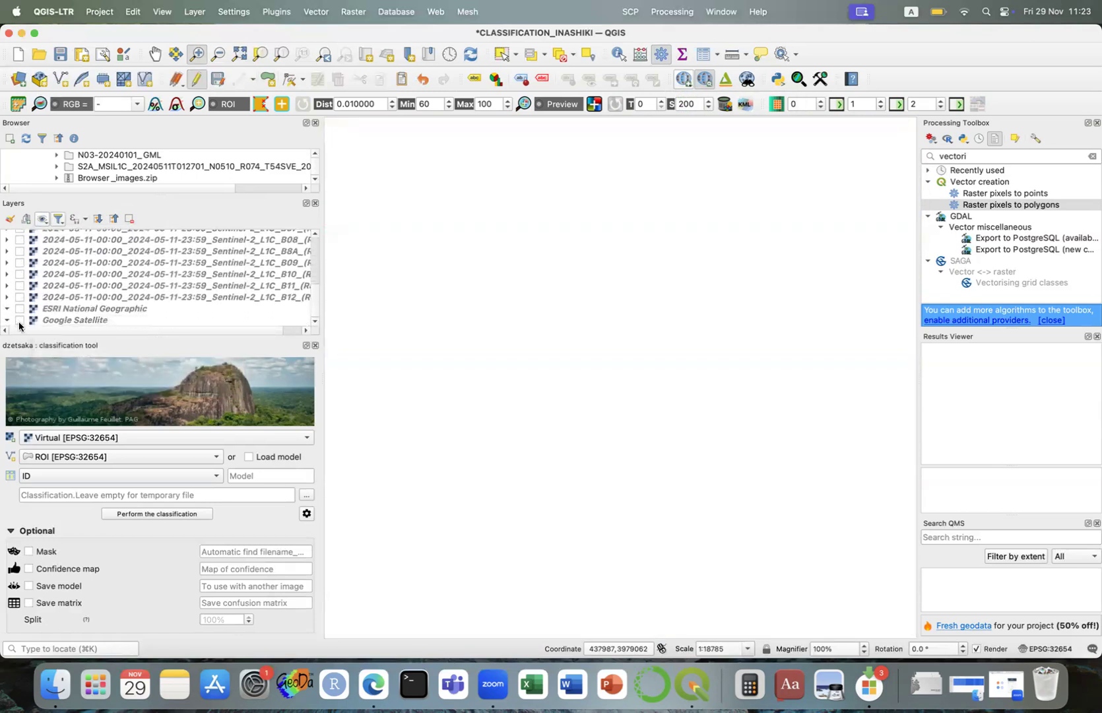
click(19, 320)
scroll(23, 264, up, 5)
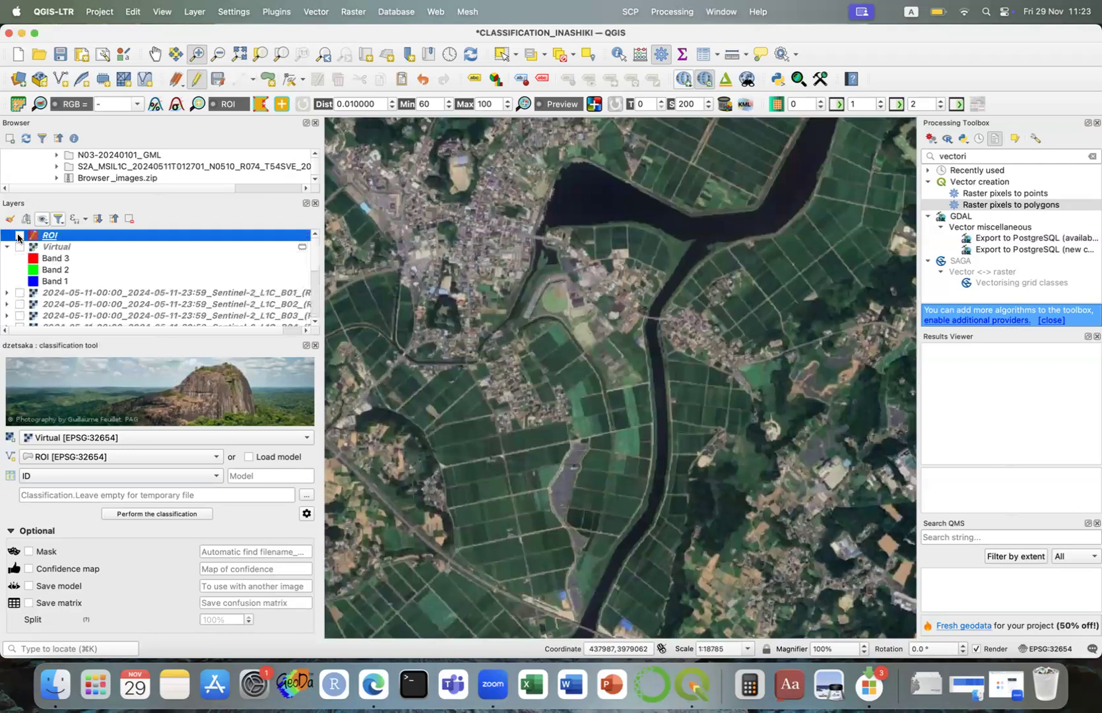
click(19, 234)
Show the Virtual composite again beneath the ROI polygons
scroll(73, 270, down, 1)
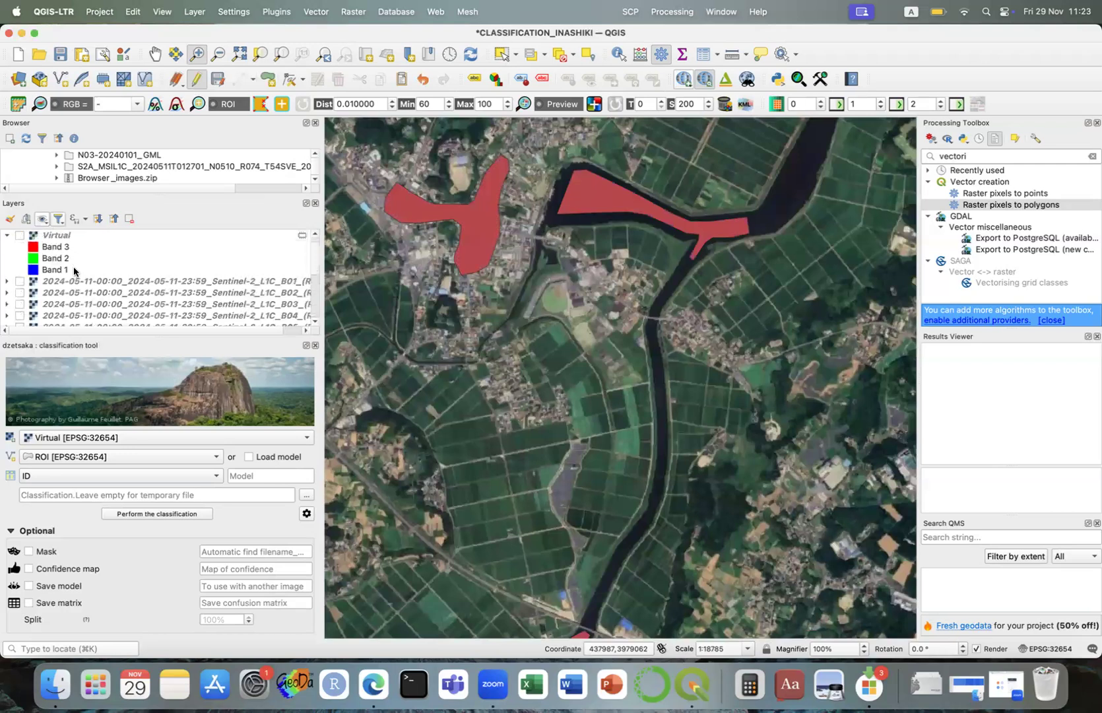
scroll(74, 271, down, 1)
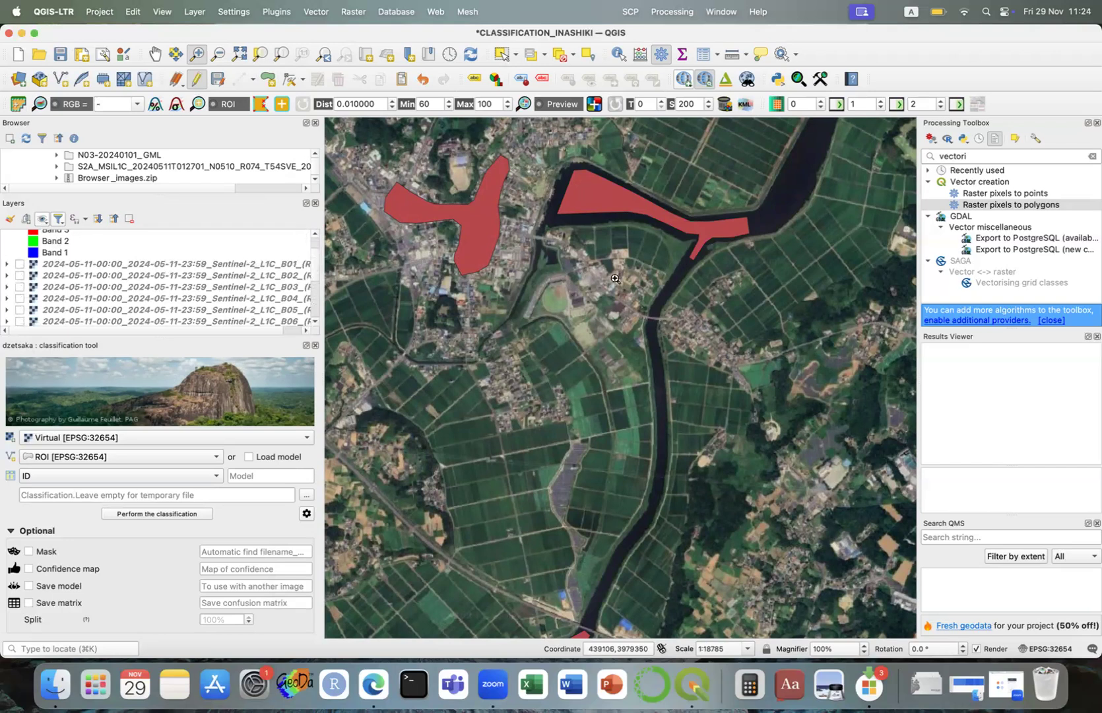
scroll(104, 282, up, 2)
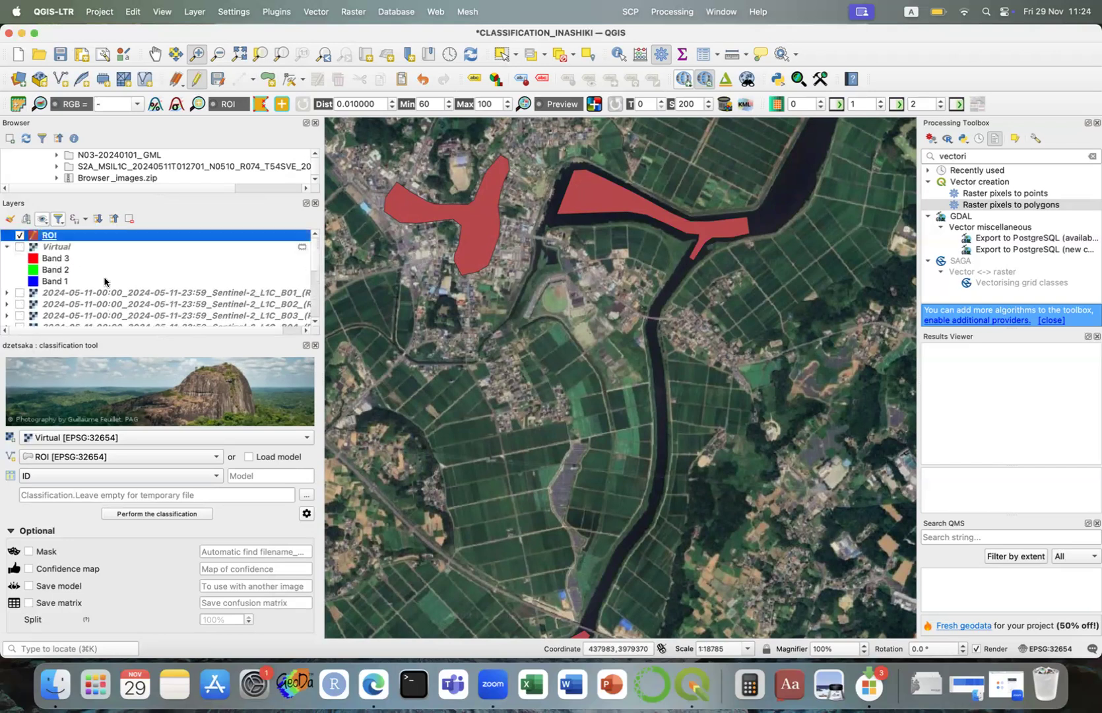
click(20, 247)
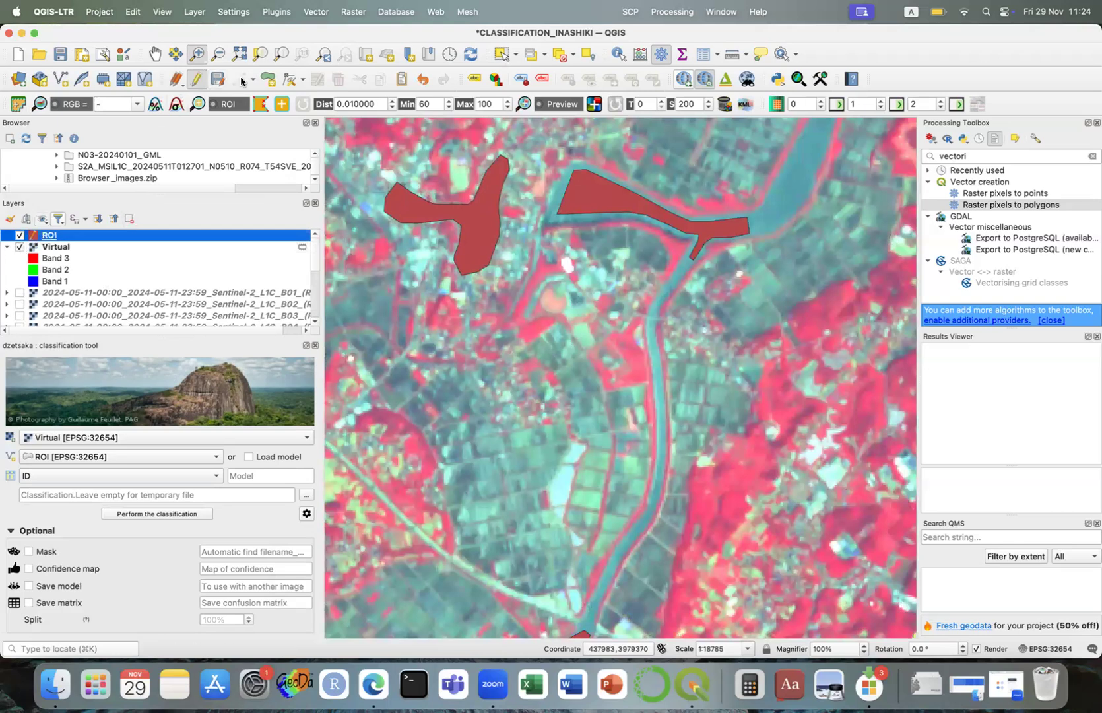
Activate polygon drawing on the ROI layer and check the ID and Class values in its attribute table
click(264, 80)
click(703, 54)
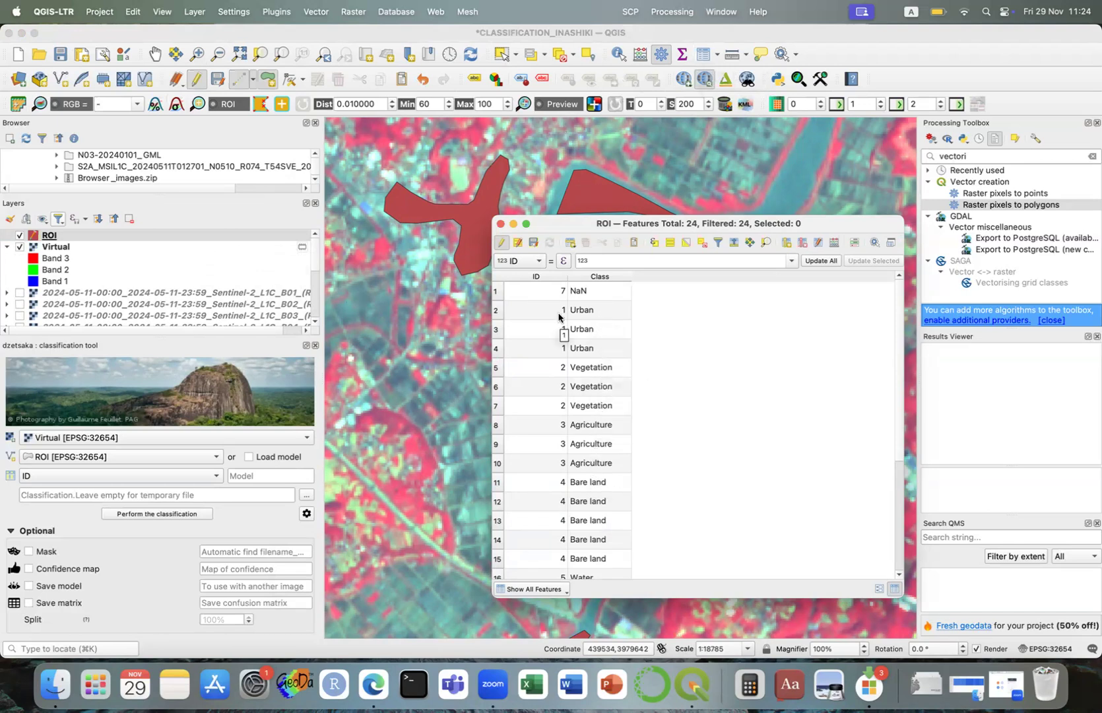
click(501, 224)
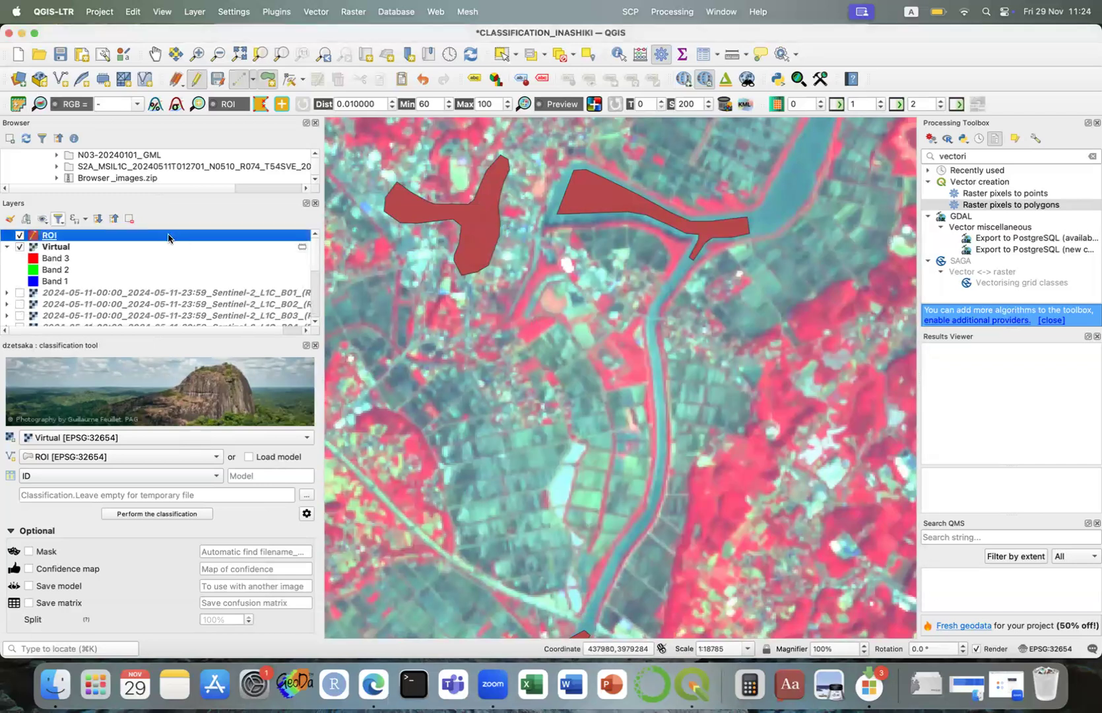
click(195, 12)
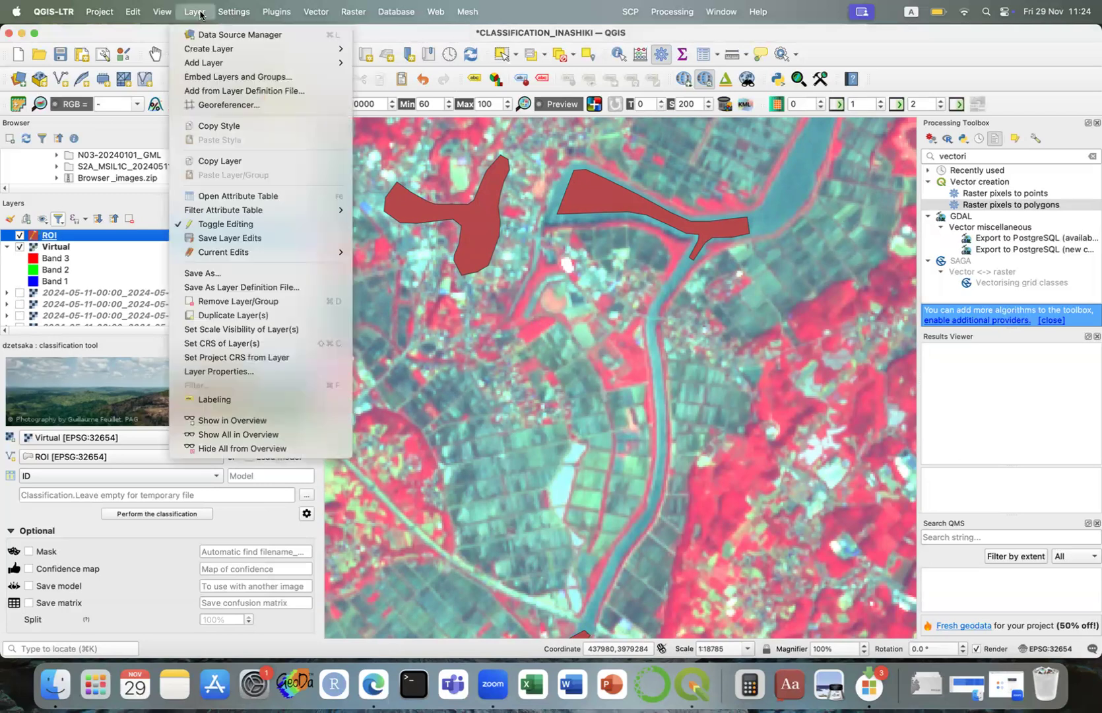
mouse_move(218, 49)
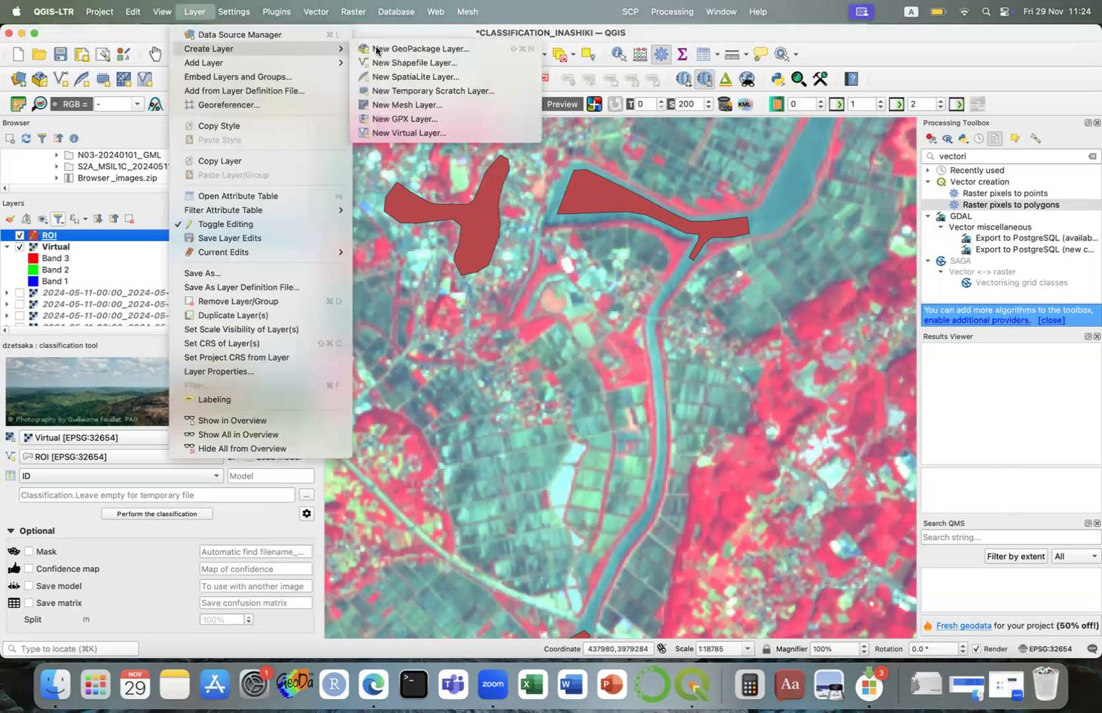
click(409, 63)
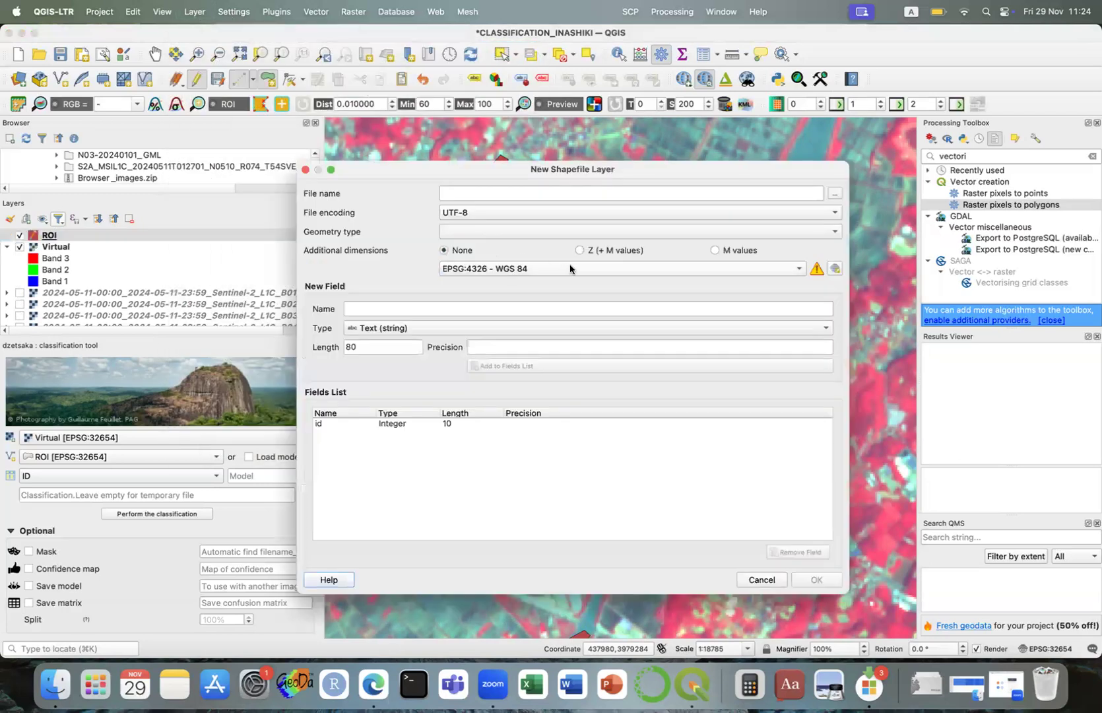
click(570, 268)
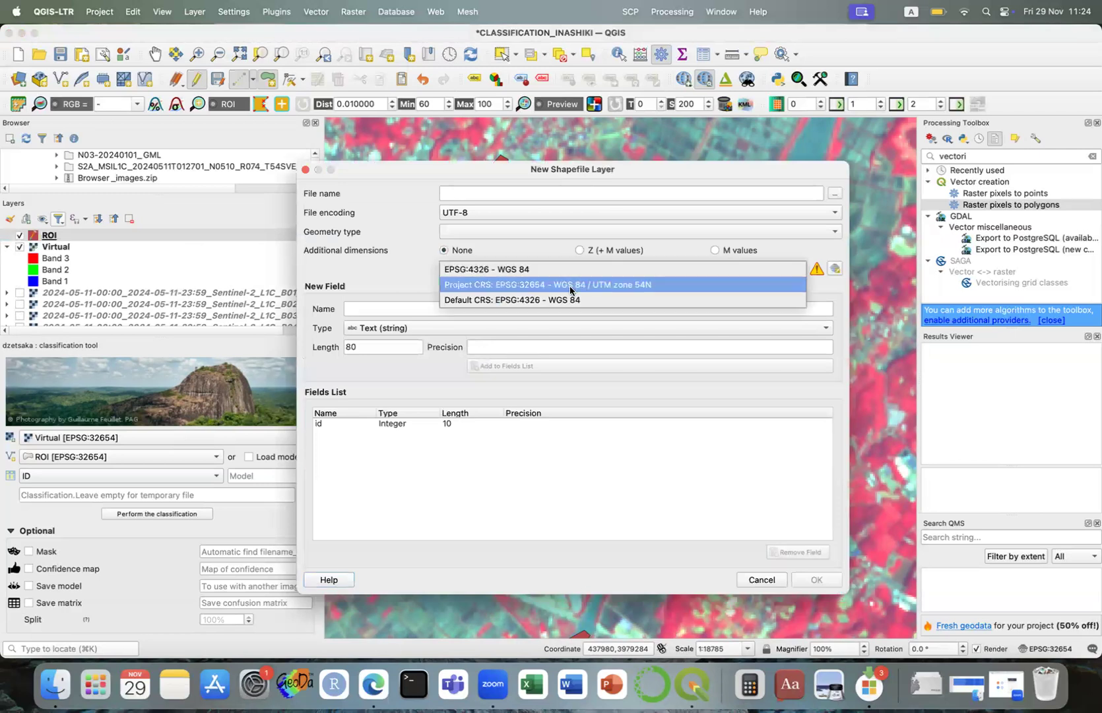
click(571, 286)
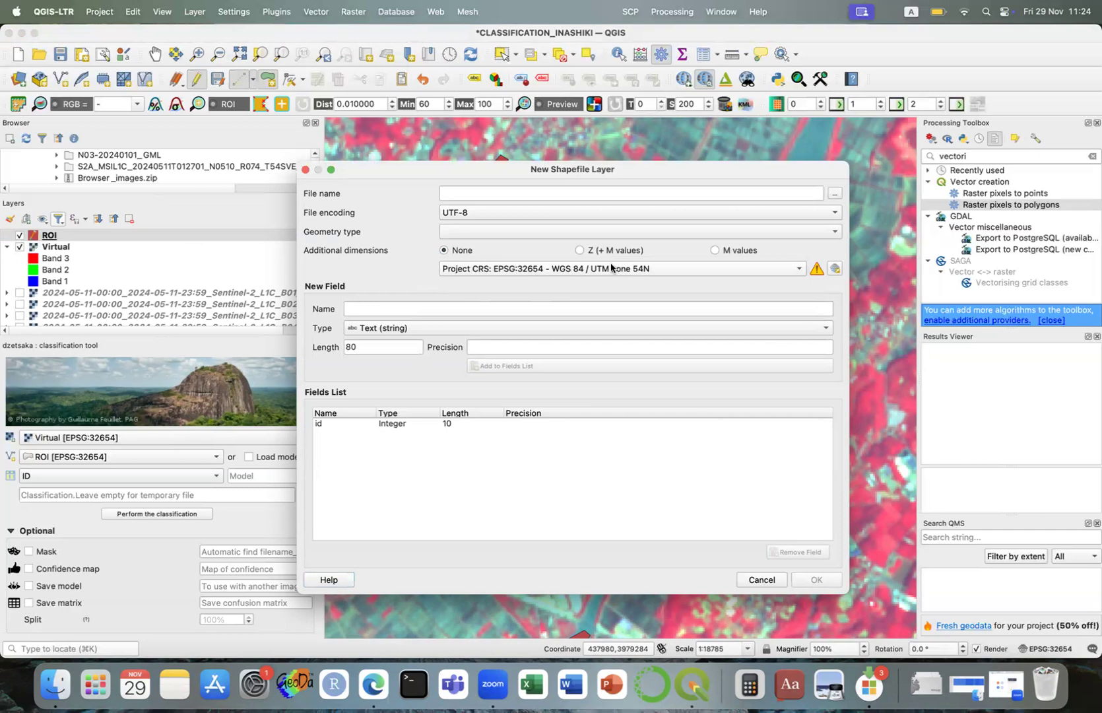
click(762, 580)
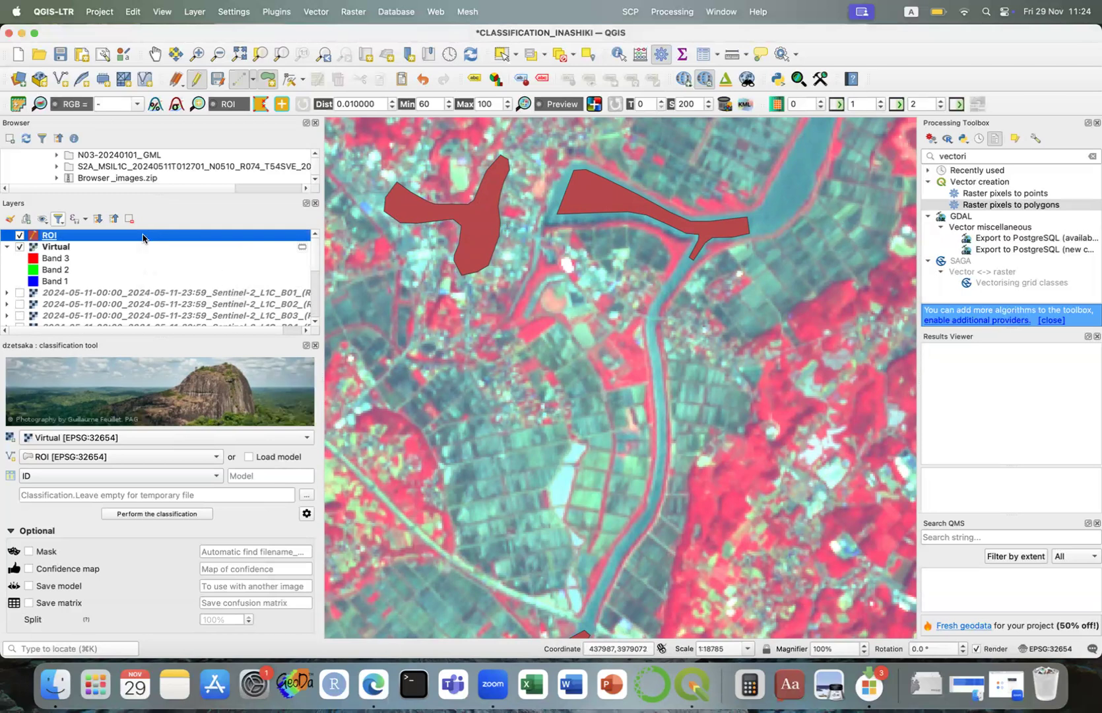
Set the ROI layer's symbology to Categorized by the ID field and classify its values with random colors
double_click(142, 238)
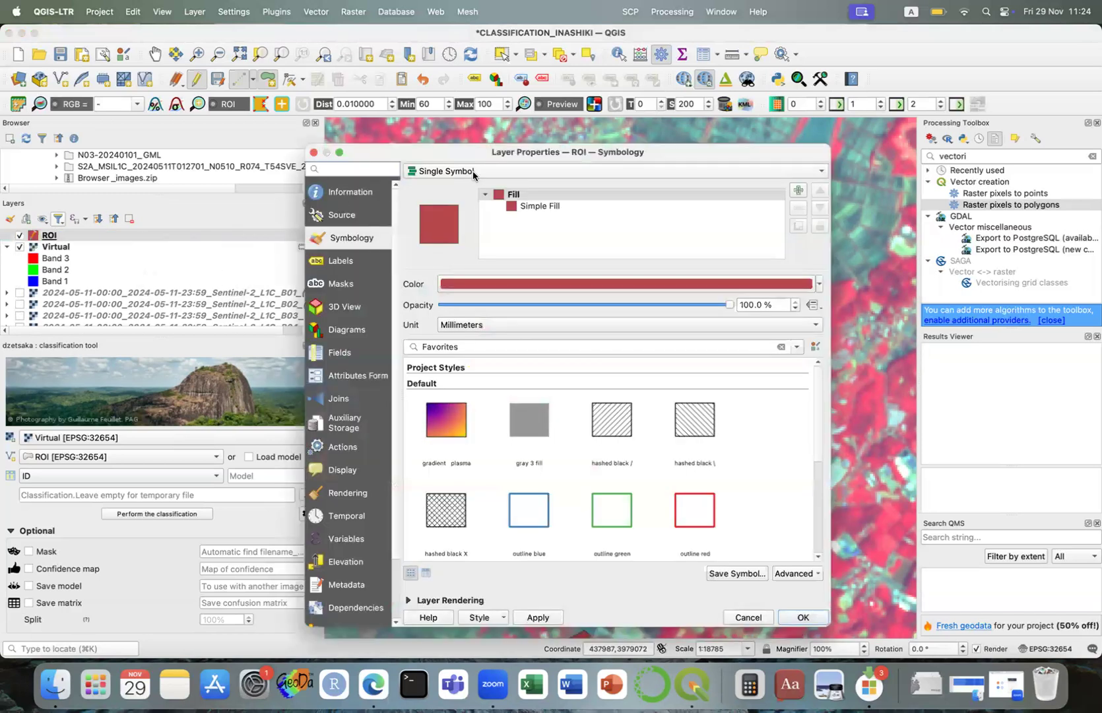
click(472, 173)
click(467, 187)
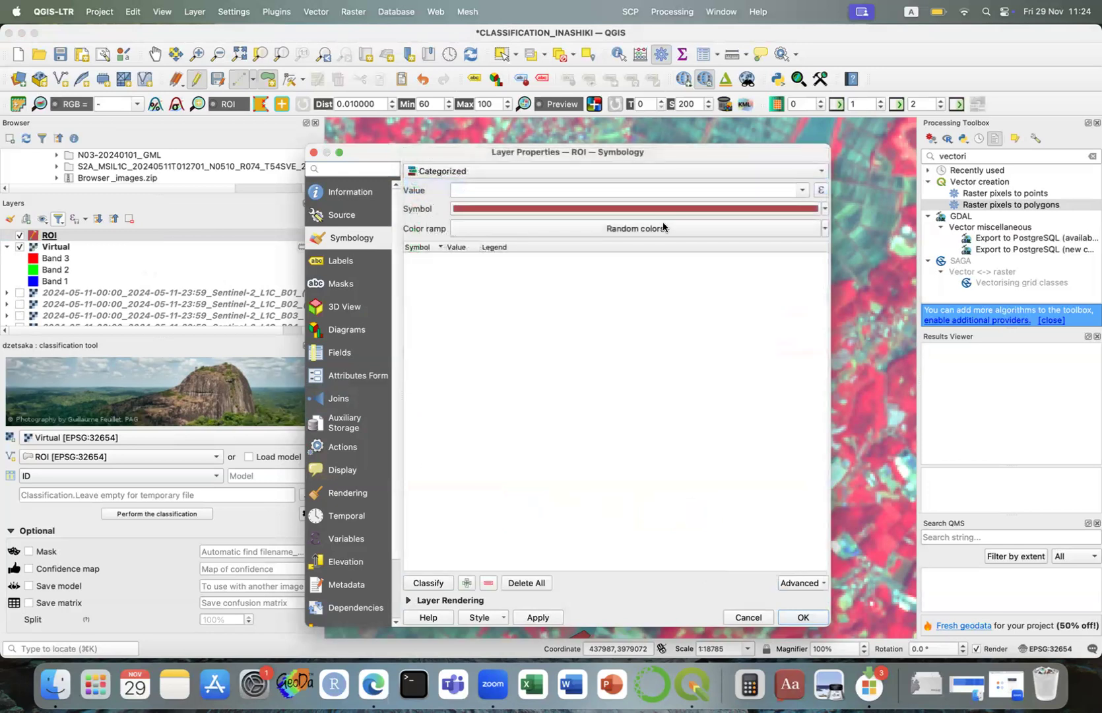
click(803, 190)
click(575, 206)
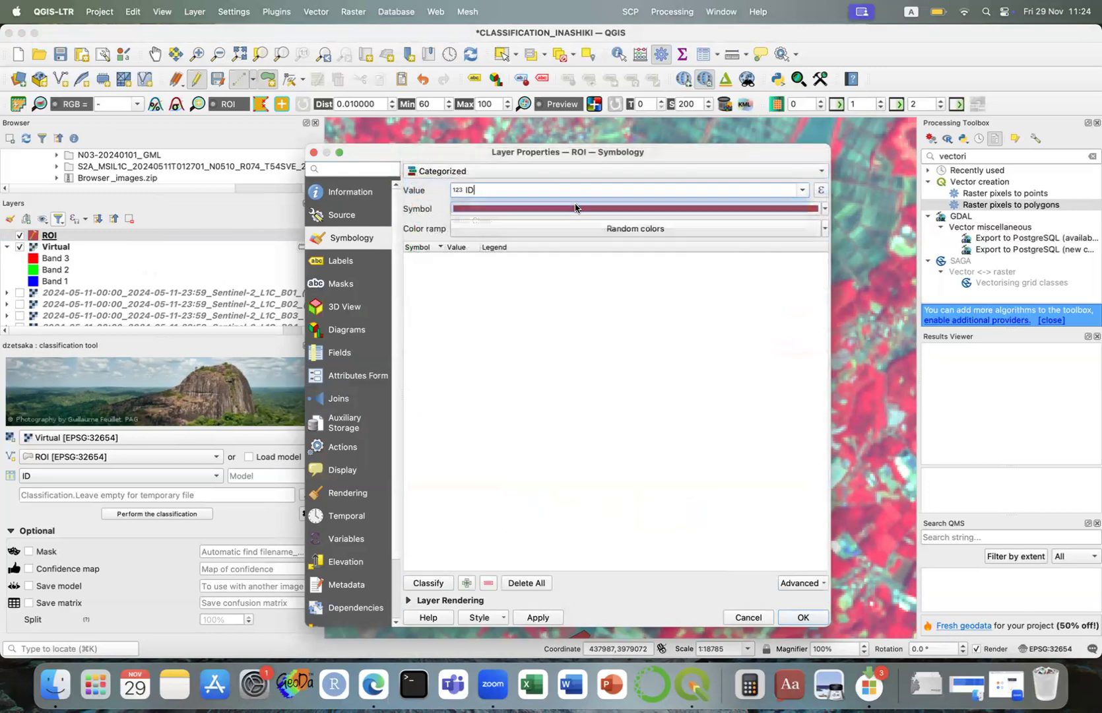
click(429, 582)
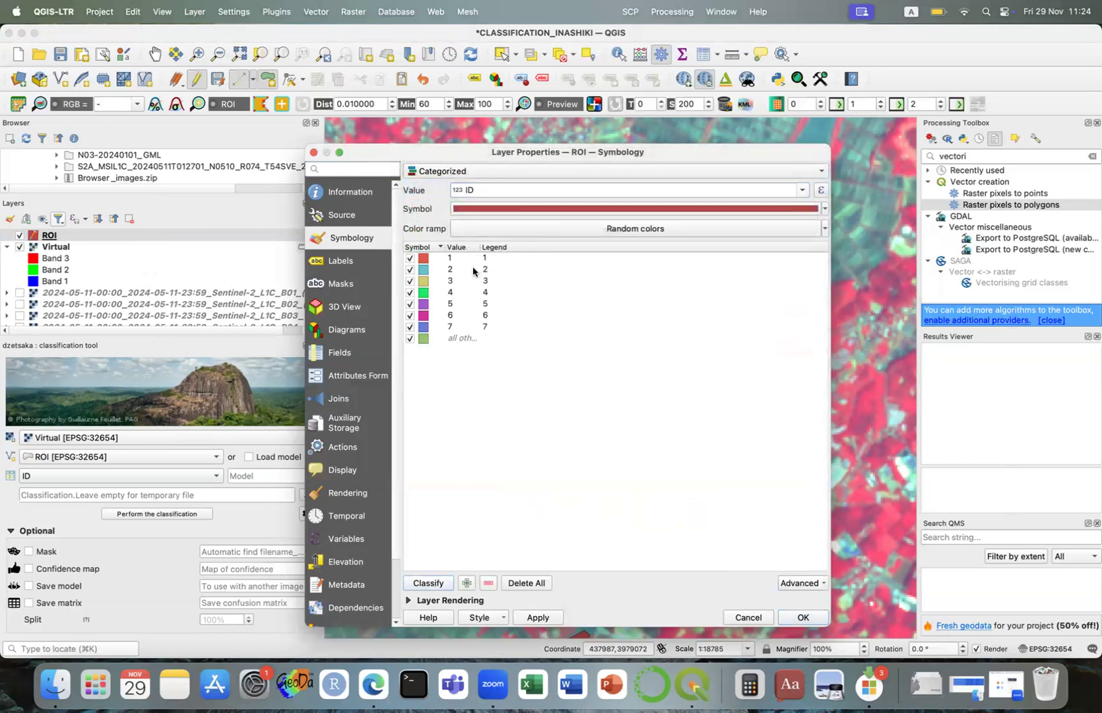
Rename the legend entries of categories 1 to 4 as Urban, Vegetation, Agriculture and Bare land
double_click(502, 258)
text(Urban)
double_click(497, 268)
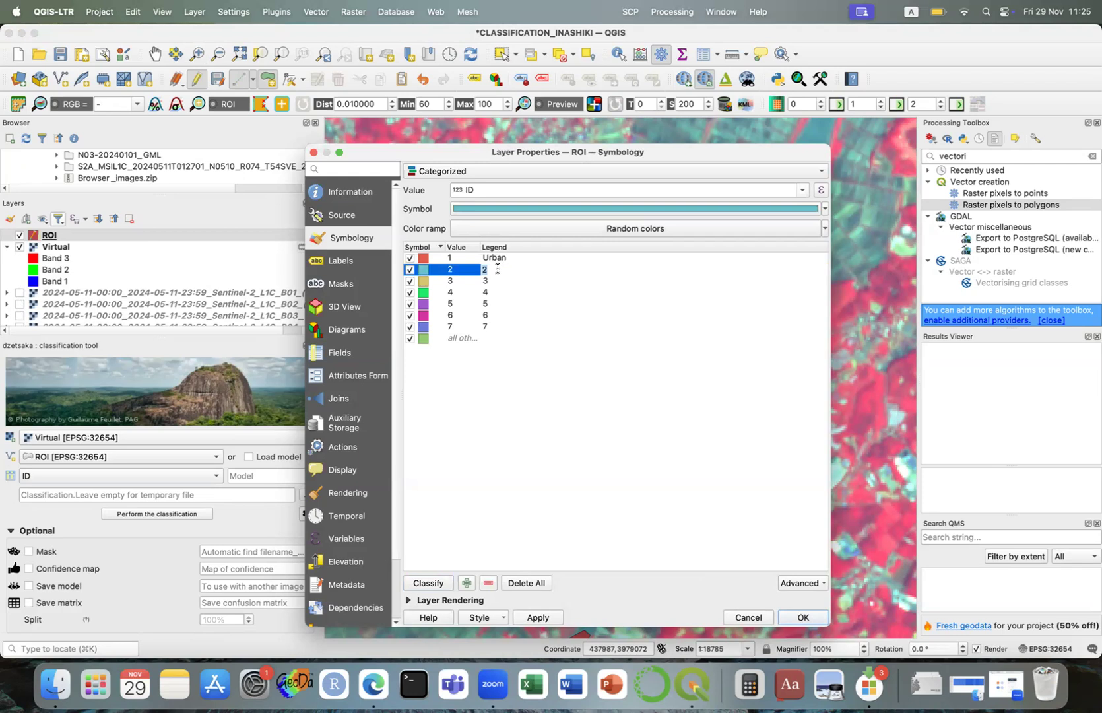
text(Vegetation)
double_click(496, 280)
text(Agriculture)
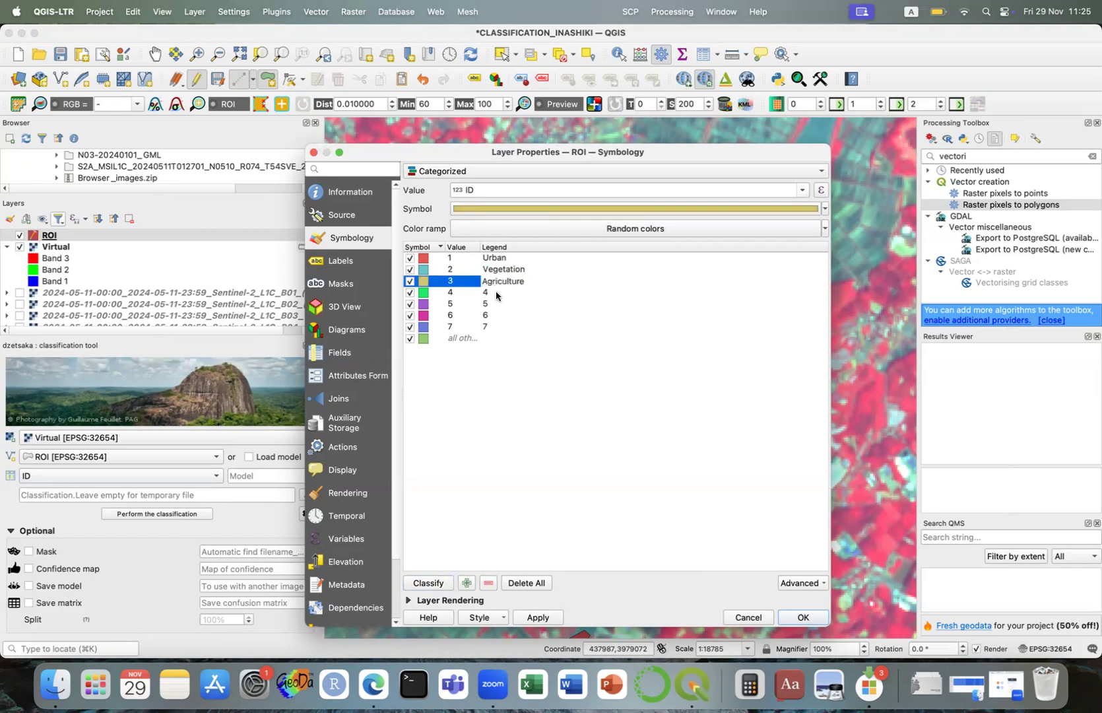
double_click(496, 293)
text(Bare land)
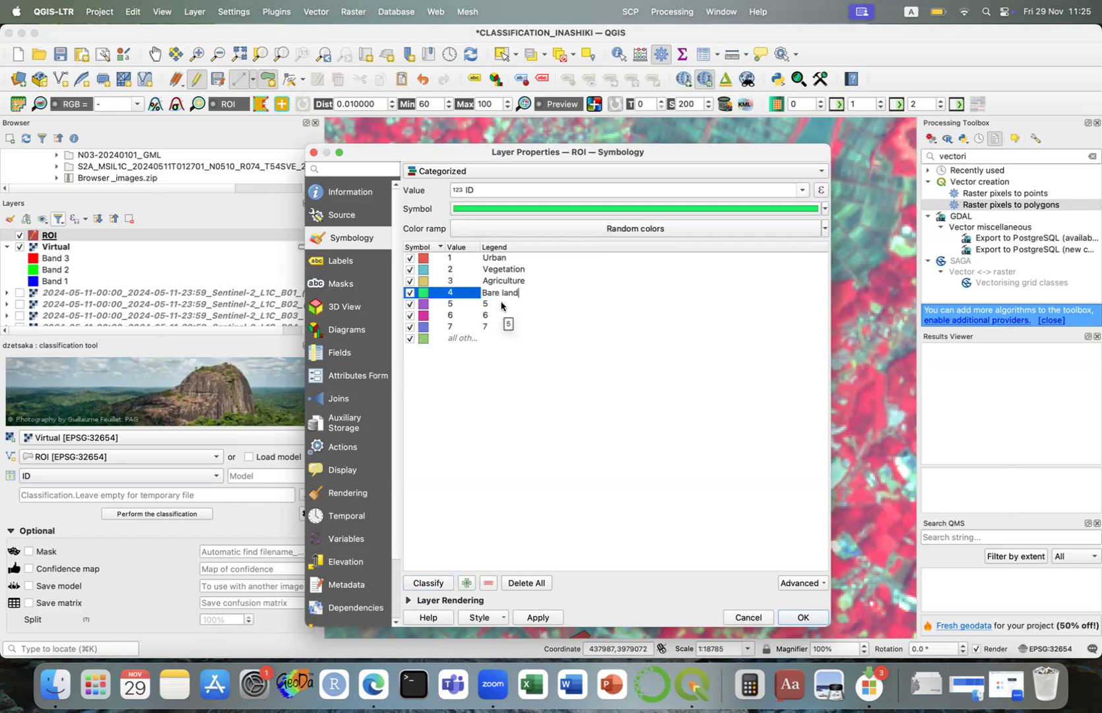
Rename the legend entries of categories 5 to 7 as Water, Solar panel and NaN, and apply the symbology
double_click(501, 303)
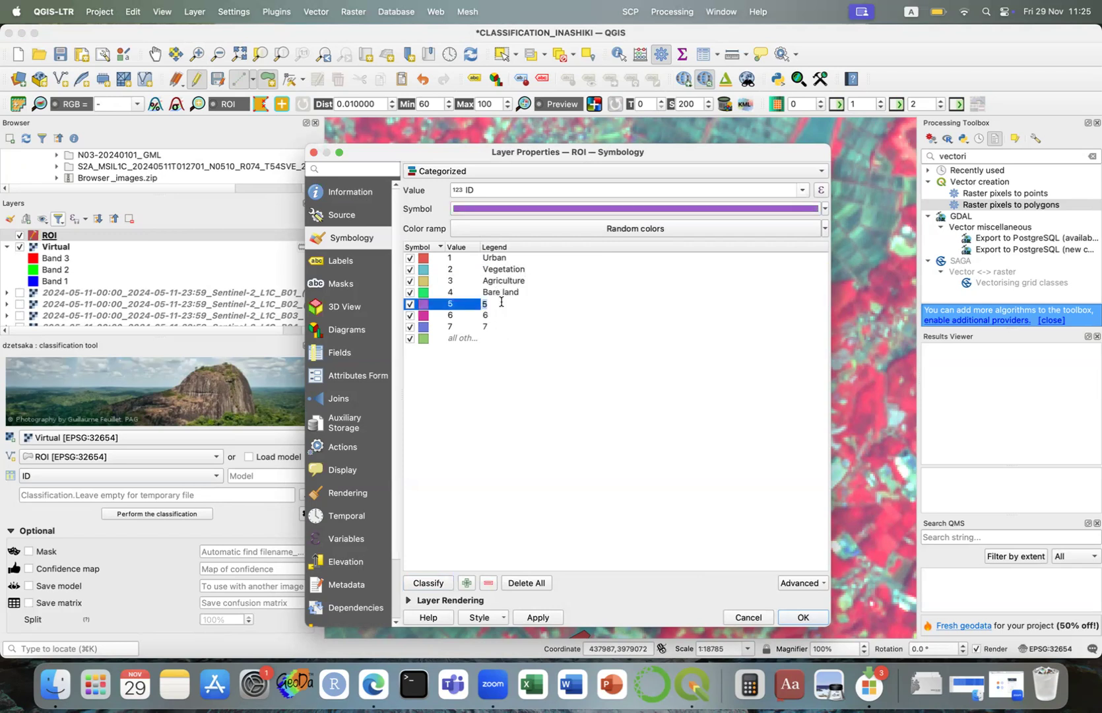
text(Water)
double_click(497, 314)
text(Solar panel)
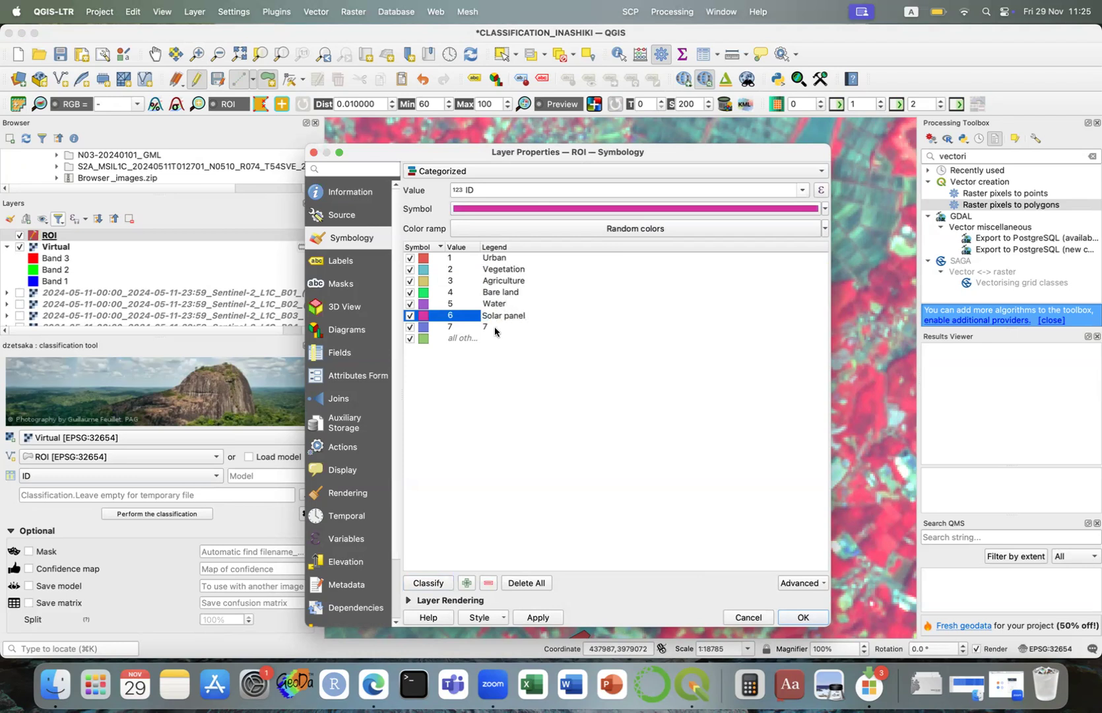
double_click(495, 328)
text(NaN)
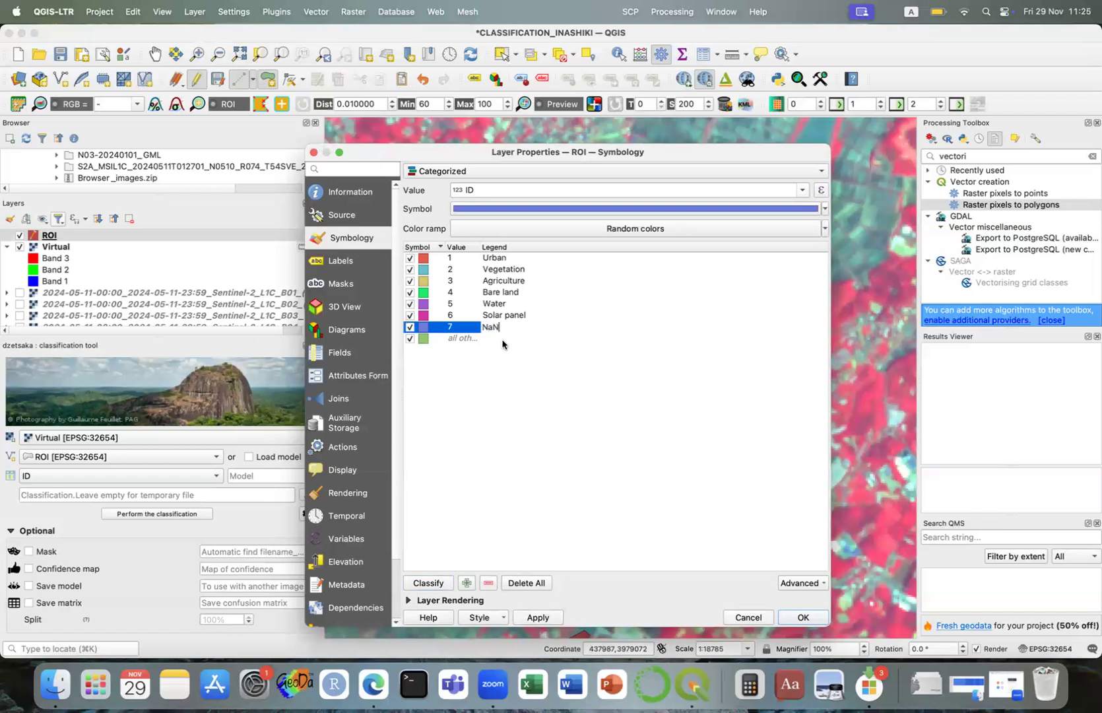
click(546, 618)
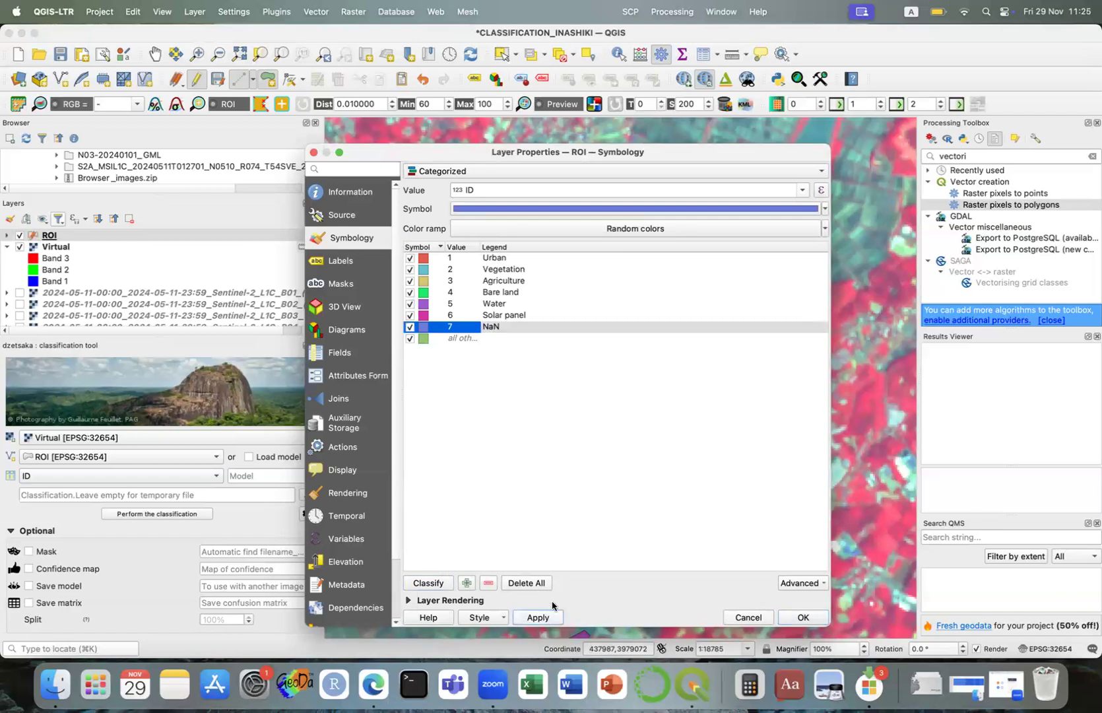
Turn on Single Labels for the ROI layer, using the Class field as the label value
click(343, 262)
click(472, 174)
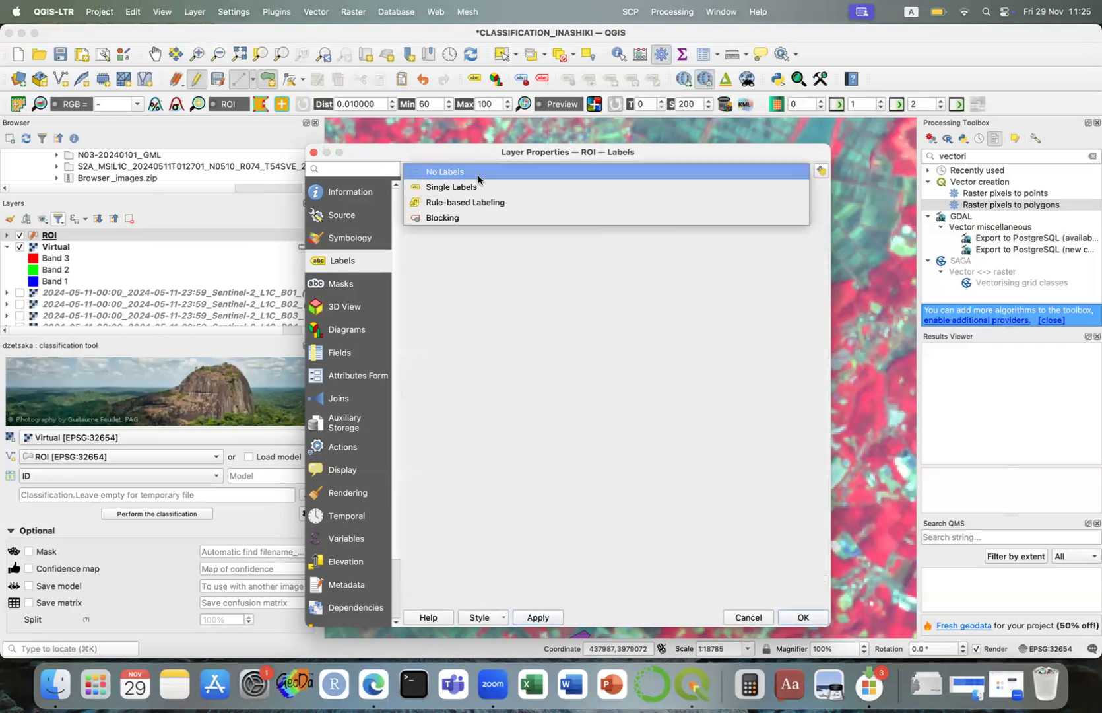
click(476, 188)
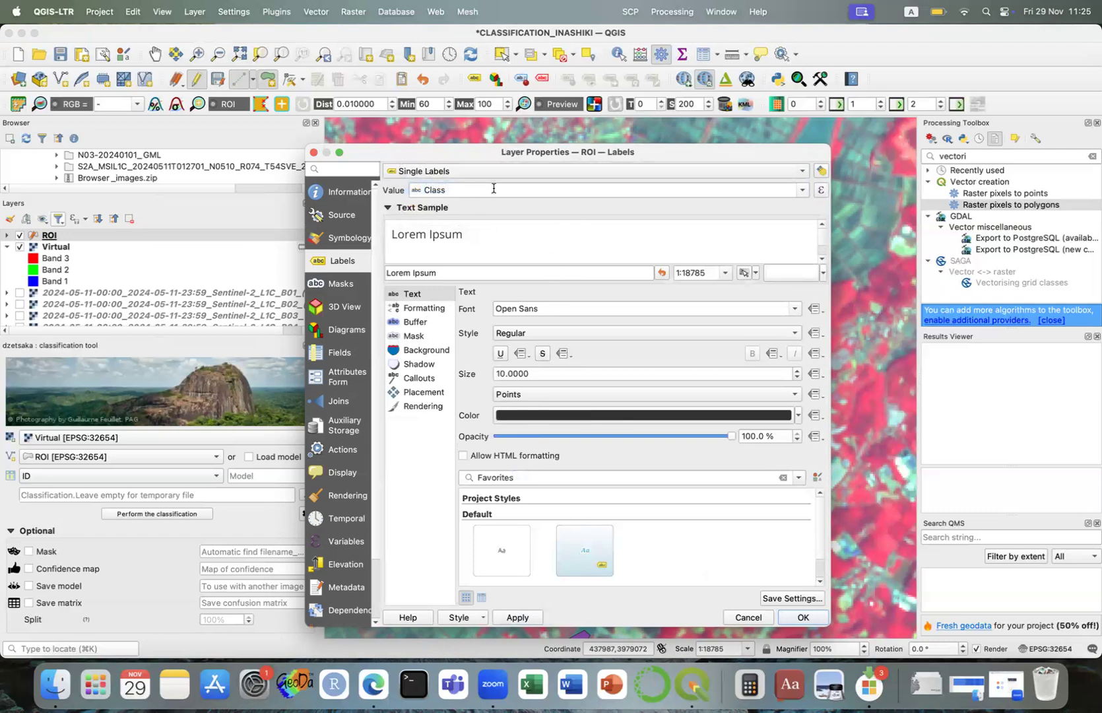
click(800, 190)
click(799, 191)
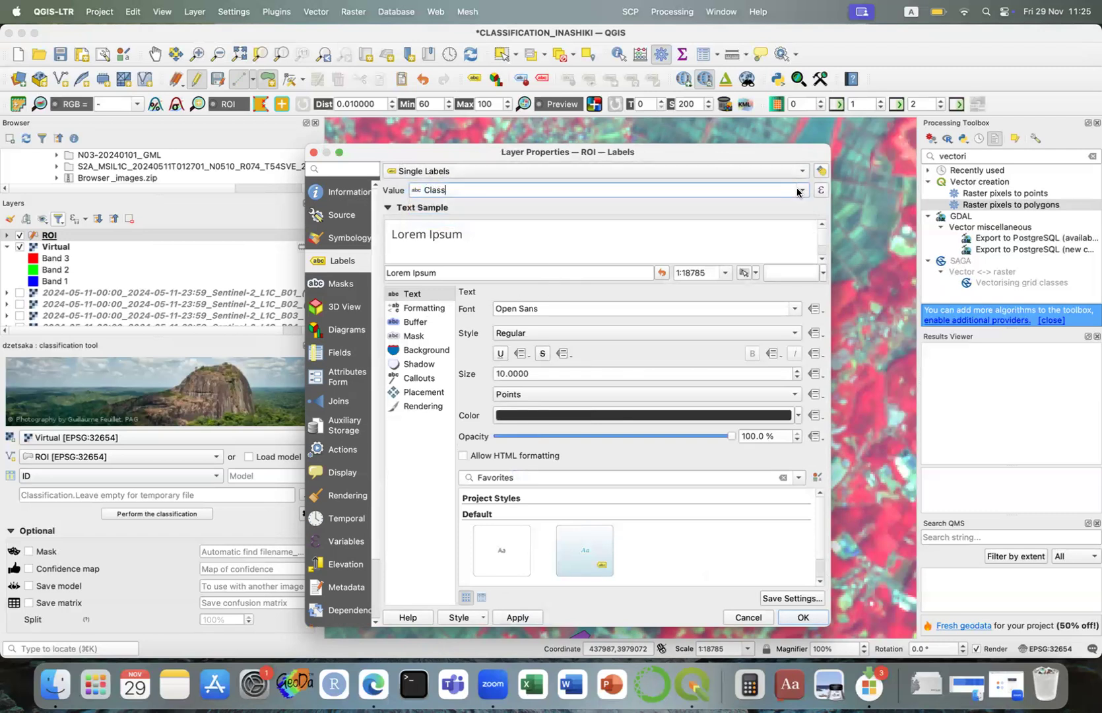
Enable the text buffer, the mask and the drop shadow for the ROI labels
click(416, 309)
click(414, 322)
click(464, 310)
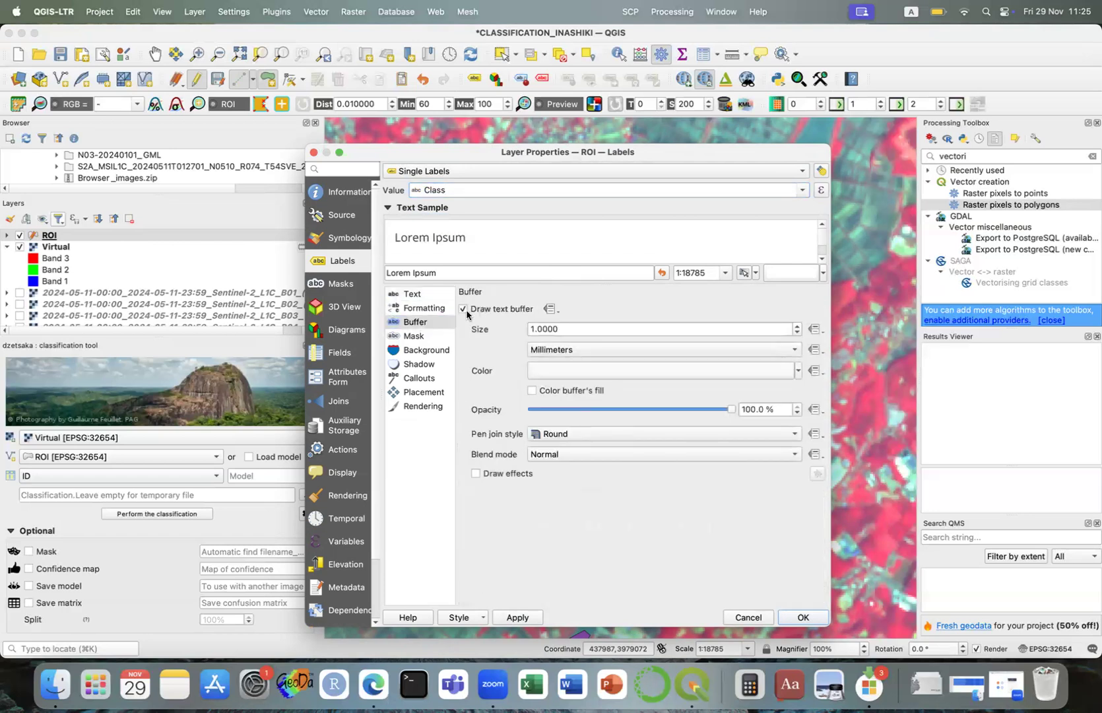
click(425, 336)
click(480, 311)
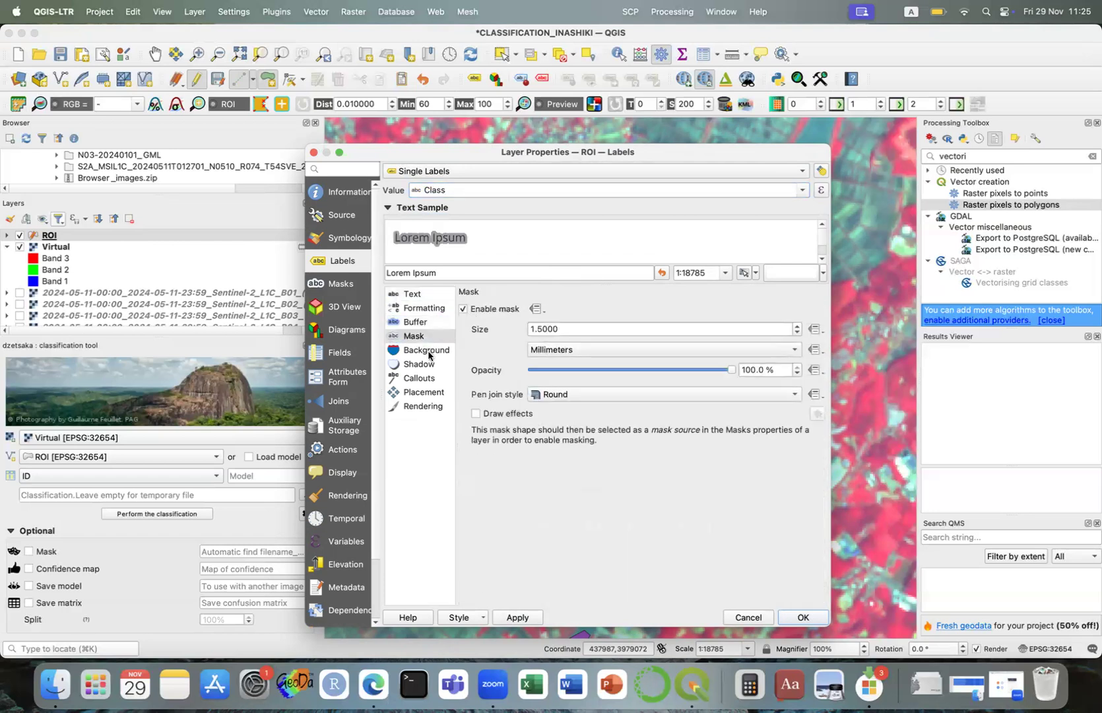
click(421, 364)
click(480, 311)
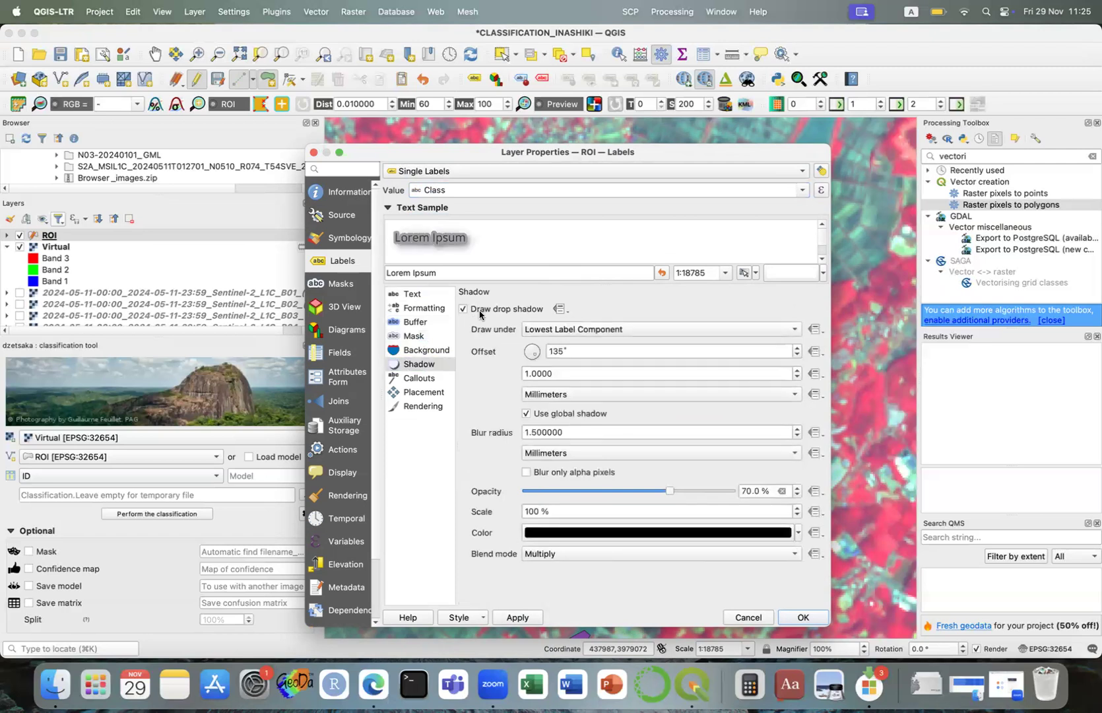
Turn off the text buffer of the ROI labels and apply the label settings
click(416, 308)
click(426, 323)
click(464, 309)
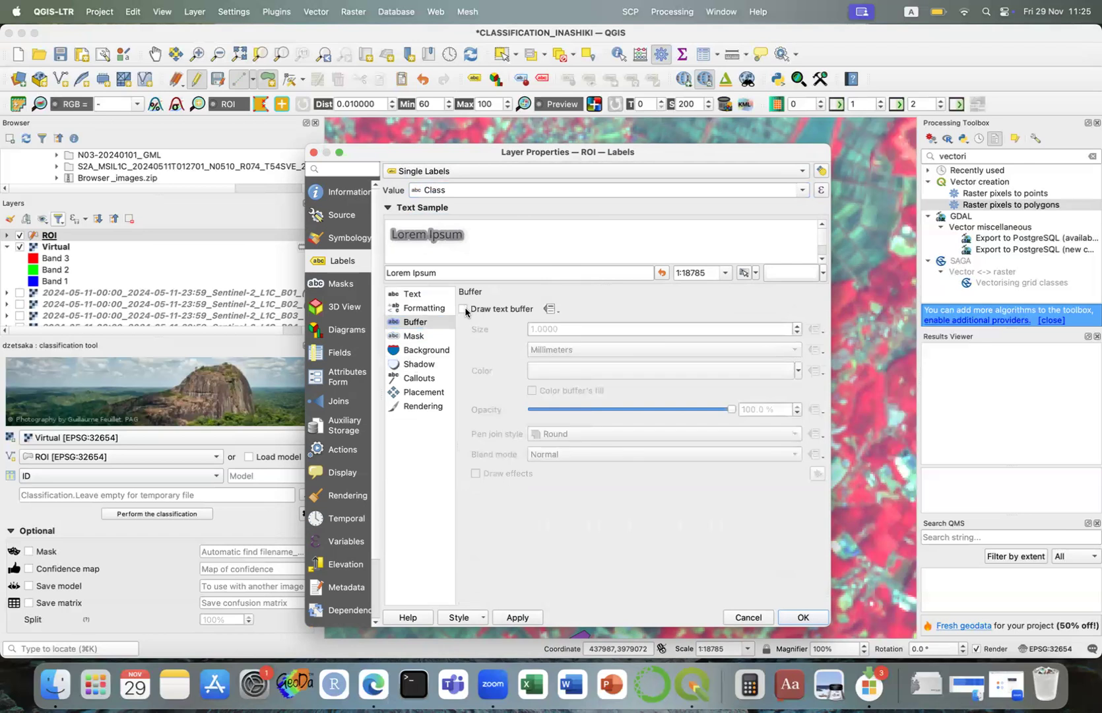
click(421, 335)
click(427, 307)
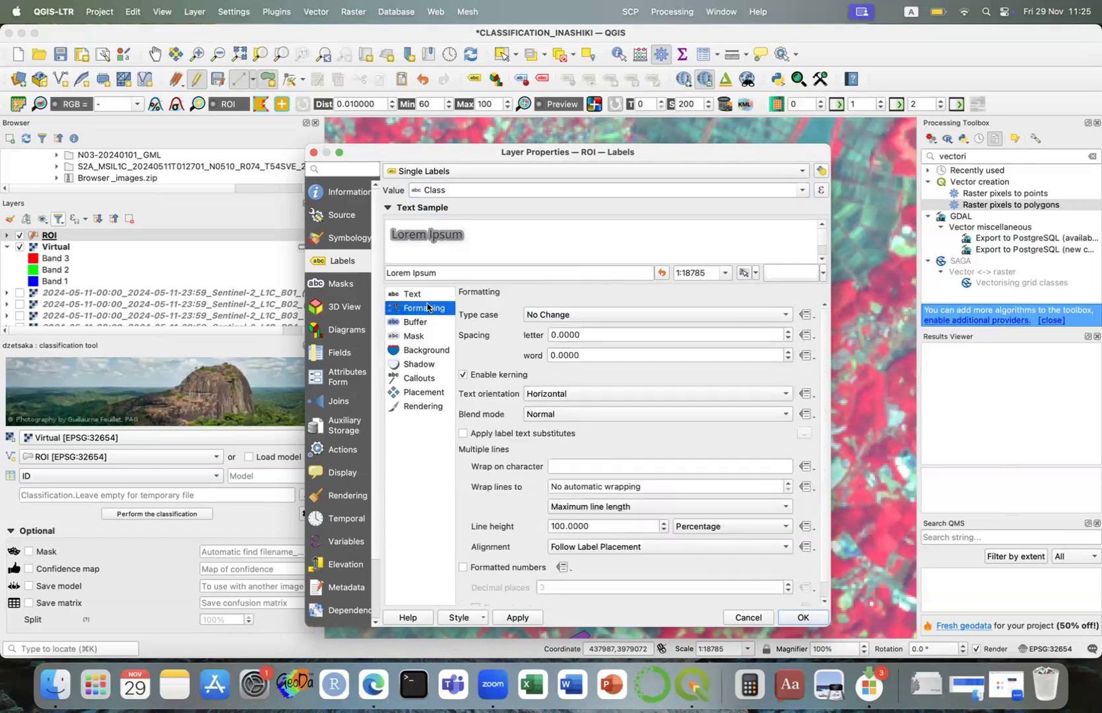
click(514, 619)
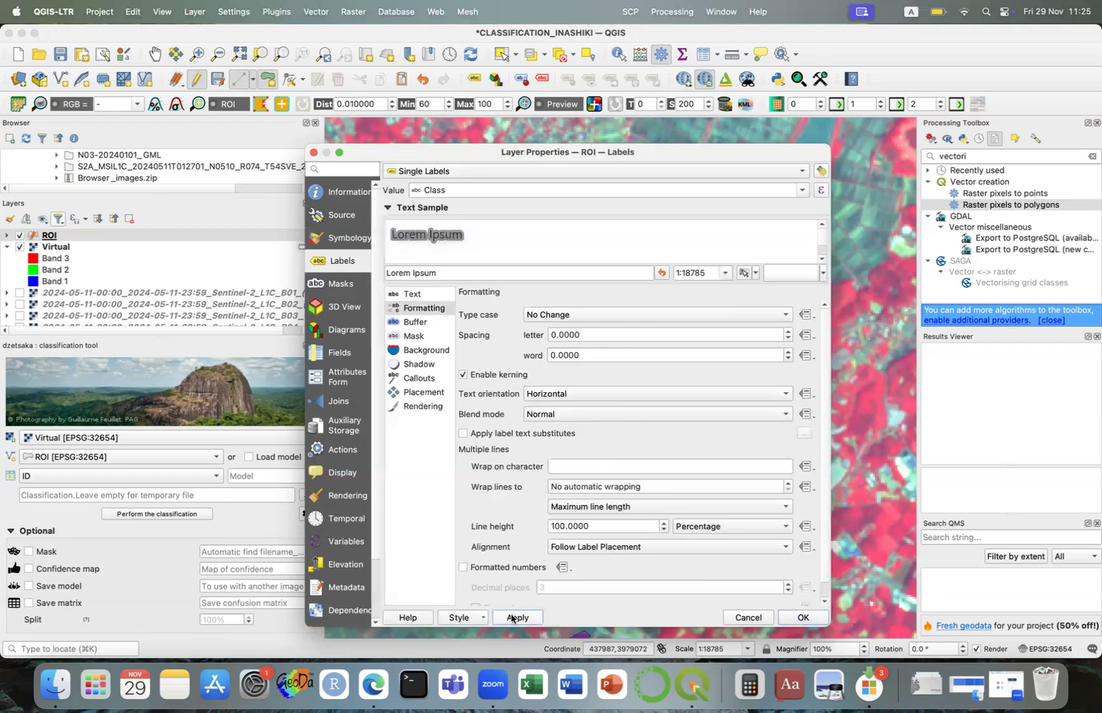
click(804, 617)
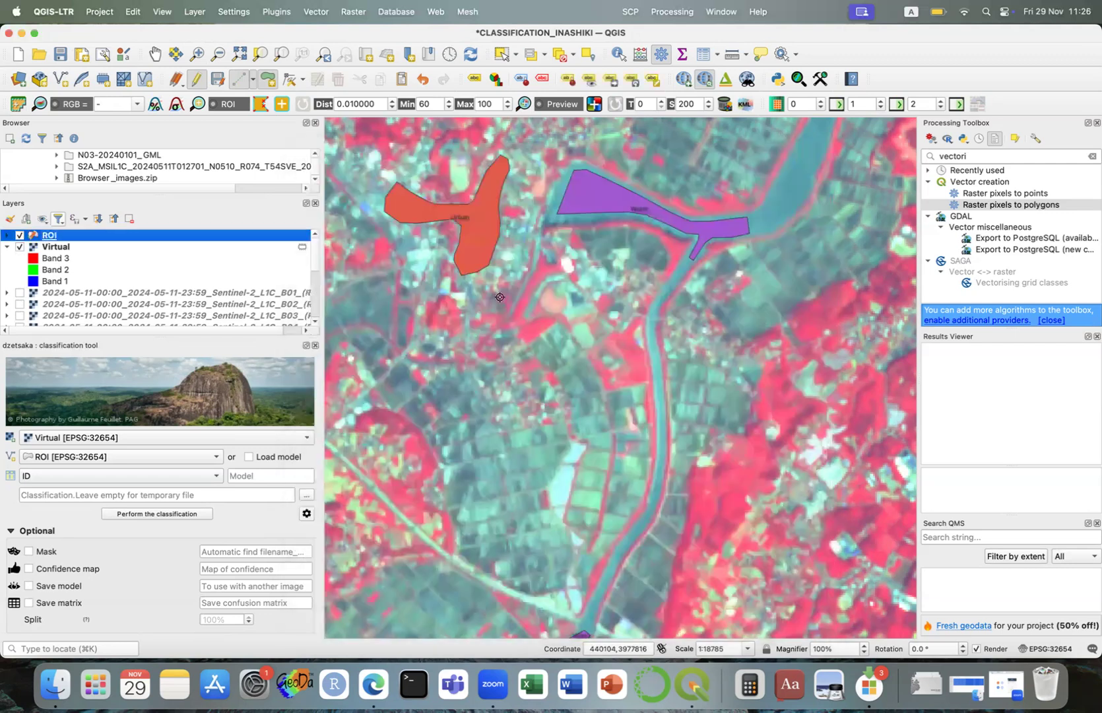
Show the full extent of the ROI layer and set the dzetsaka classifier to Random Forest
right_click(118, 234)
click(131, 238)
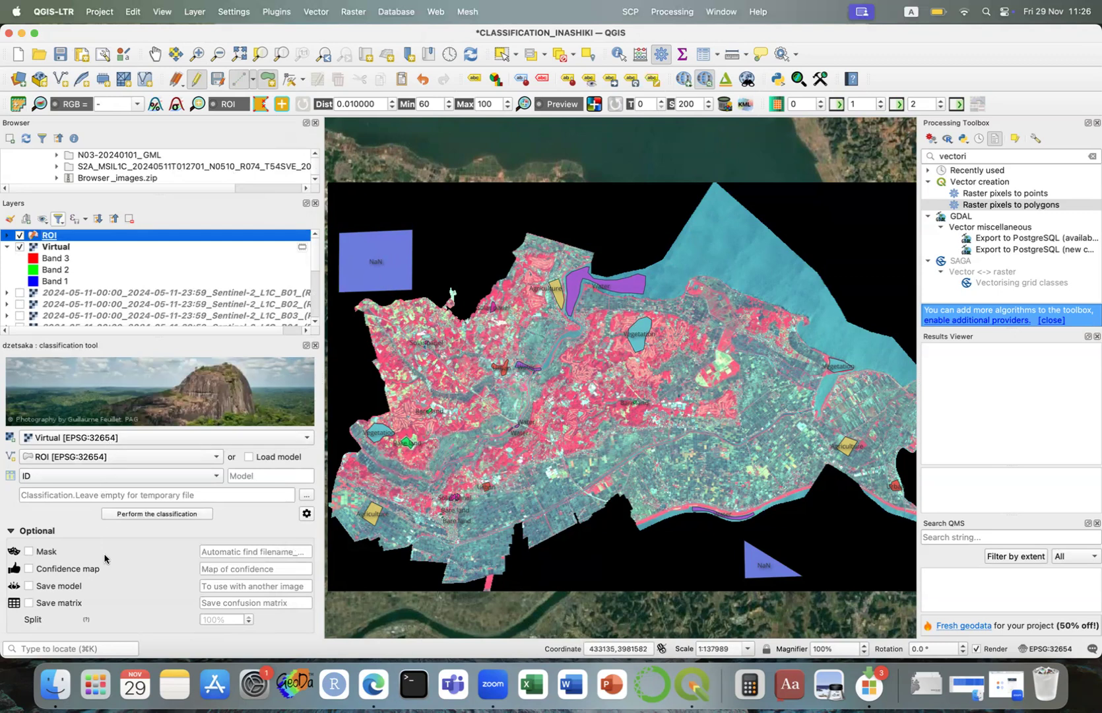
click(307, 513)
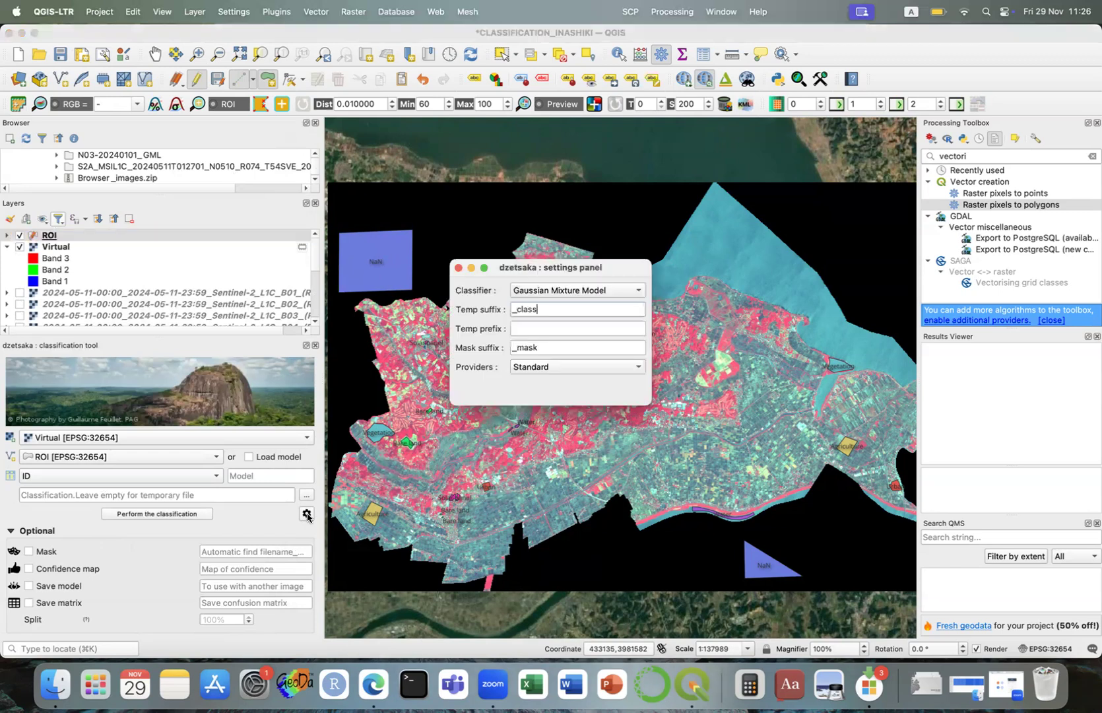
click(546, 291)
click(544, 306)
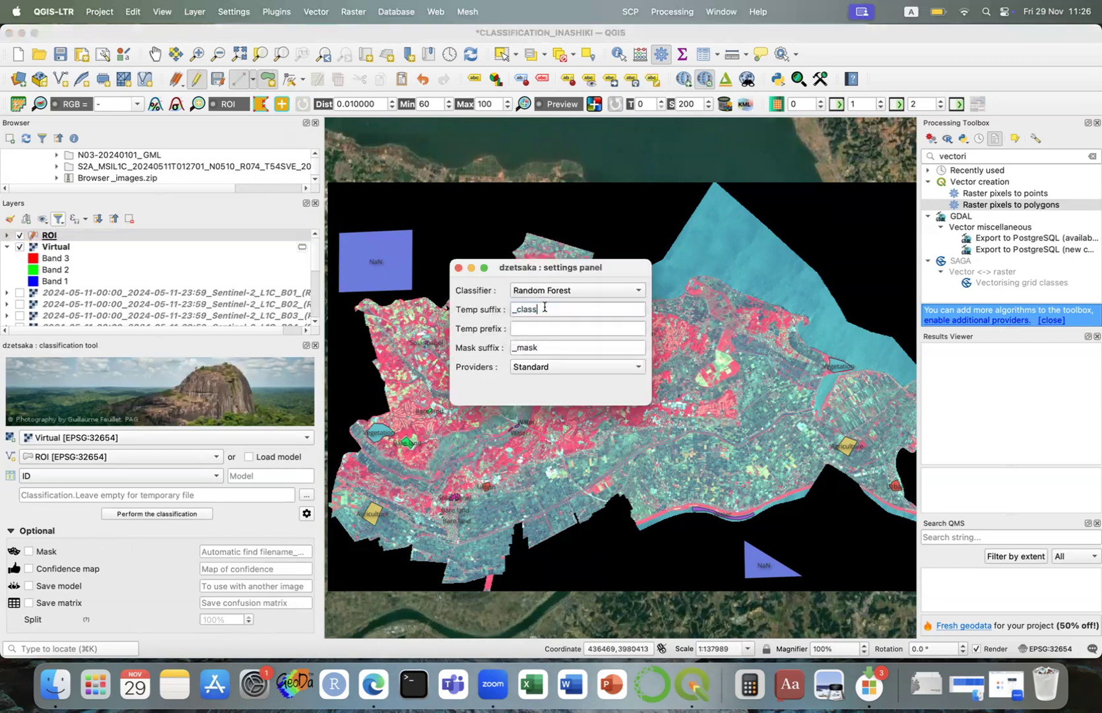
click(458, 269)
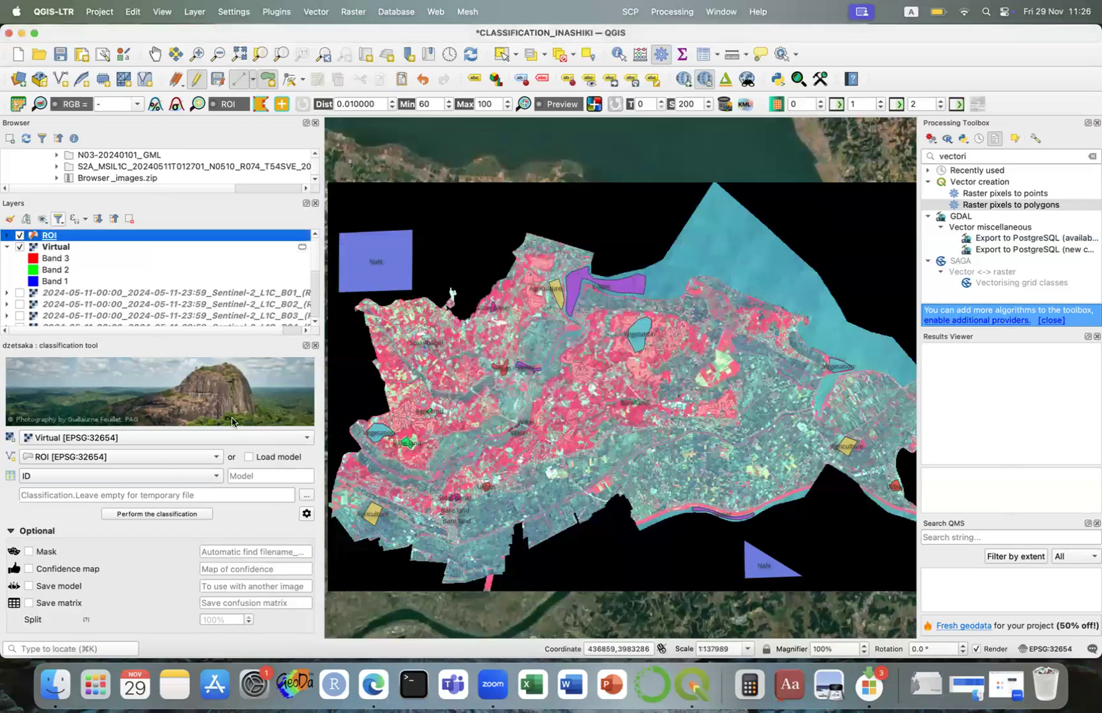
Run the dzetsaka classification on the Virtual raster with the ROI layer as training data and ID as the class field
click(122, 436)
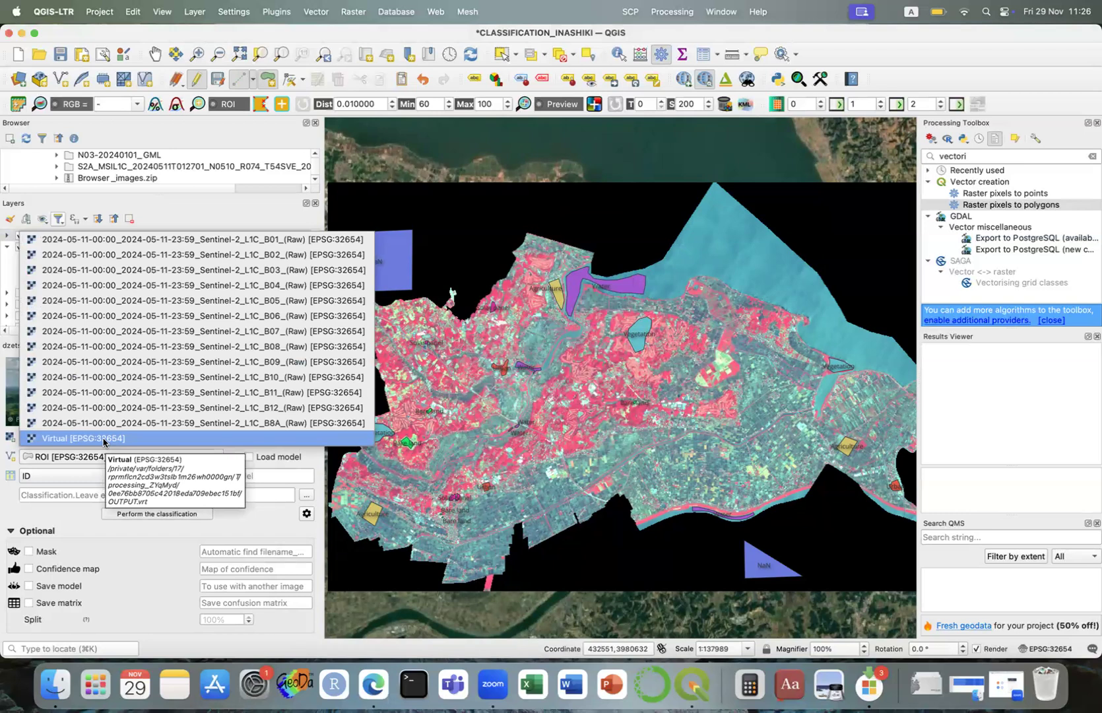
click(104, 440)
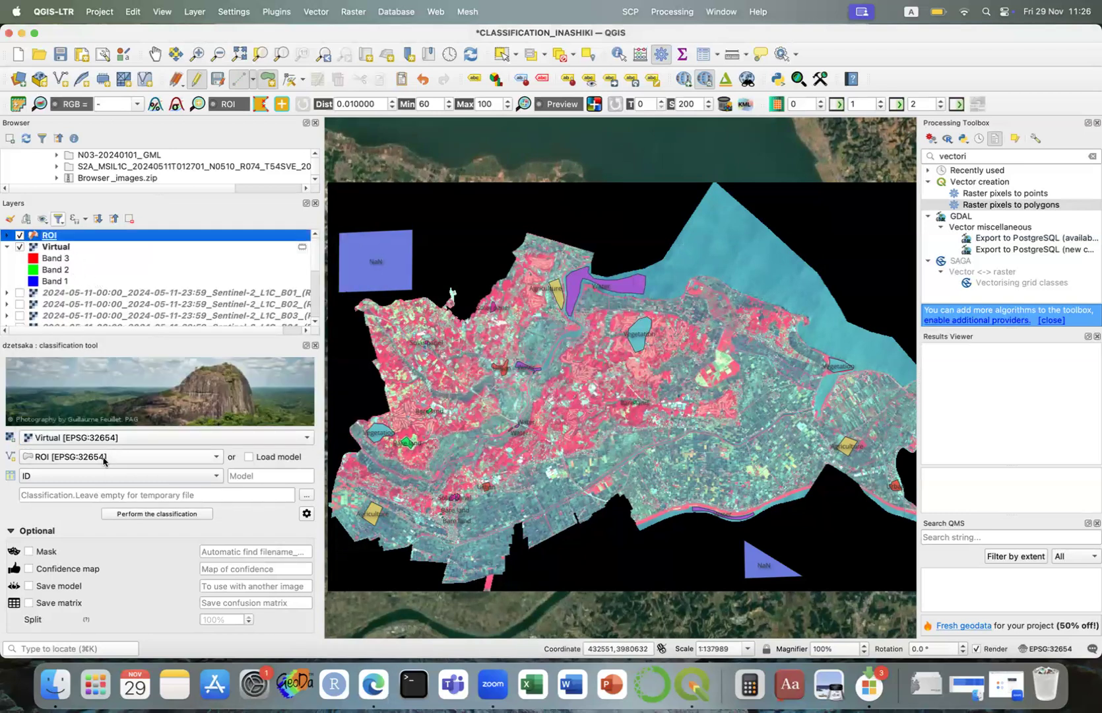
click(103, 458)
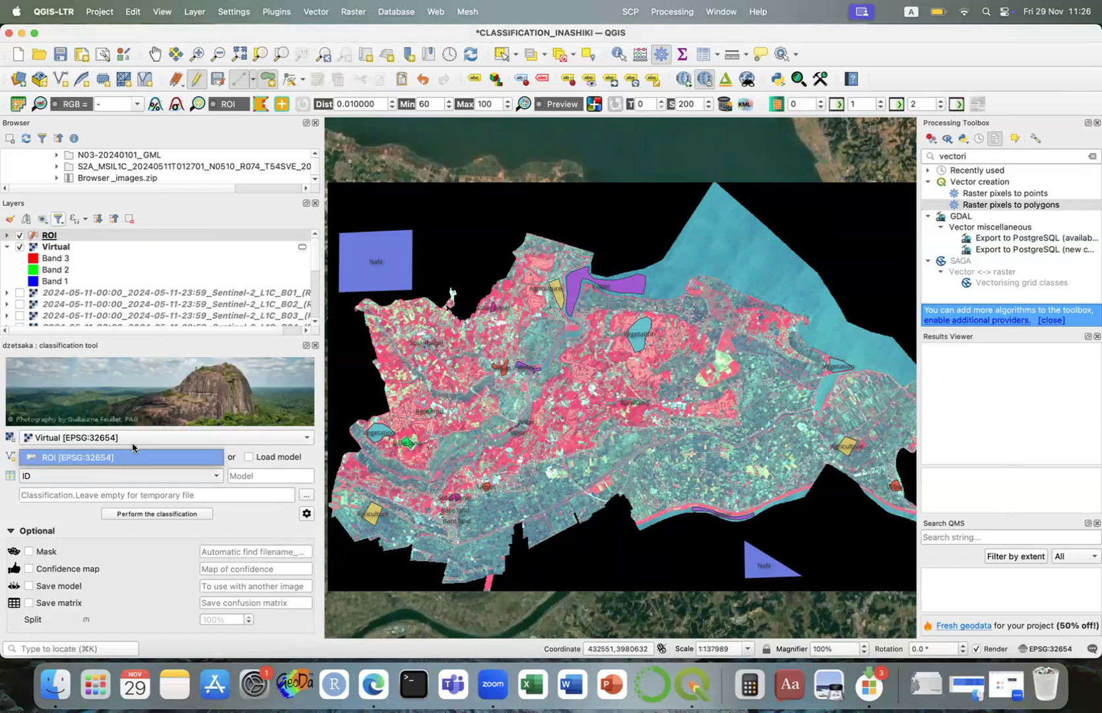
click(97, 483)
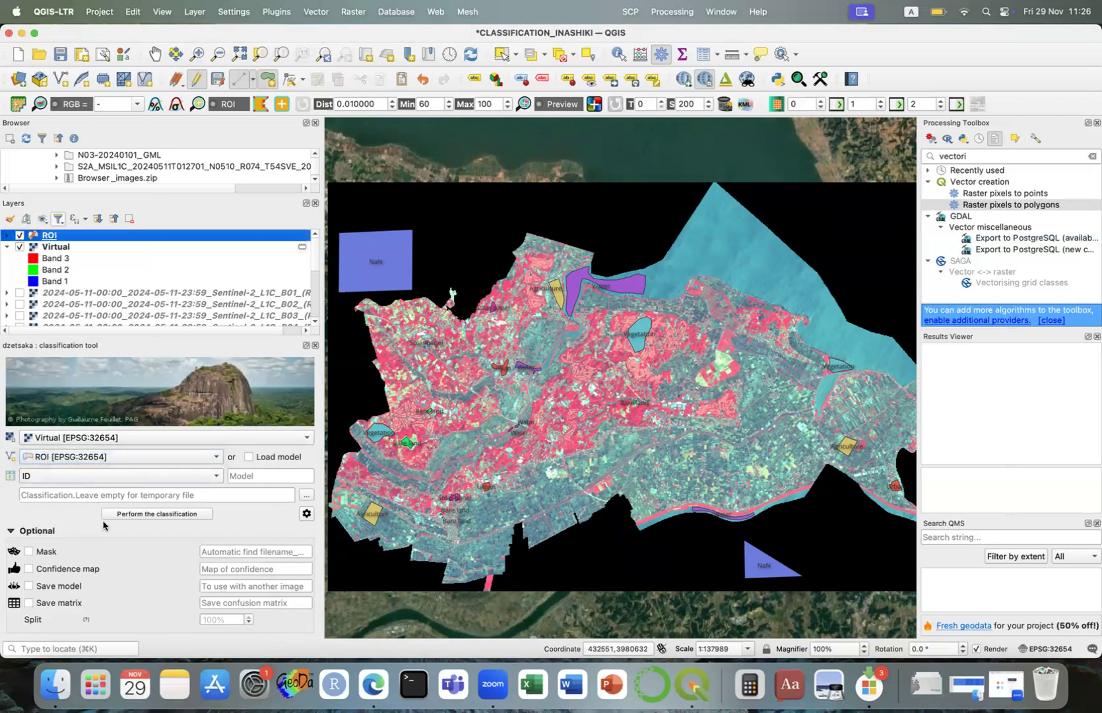
click(166, 514)
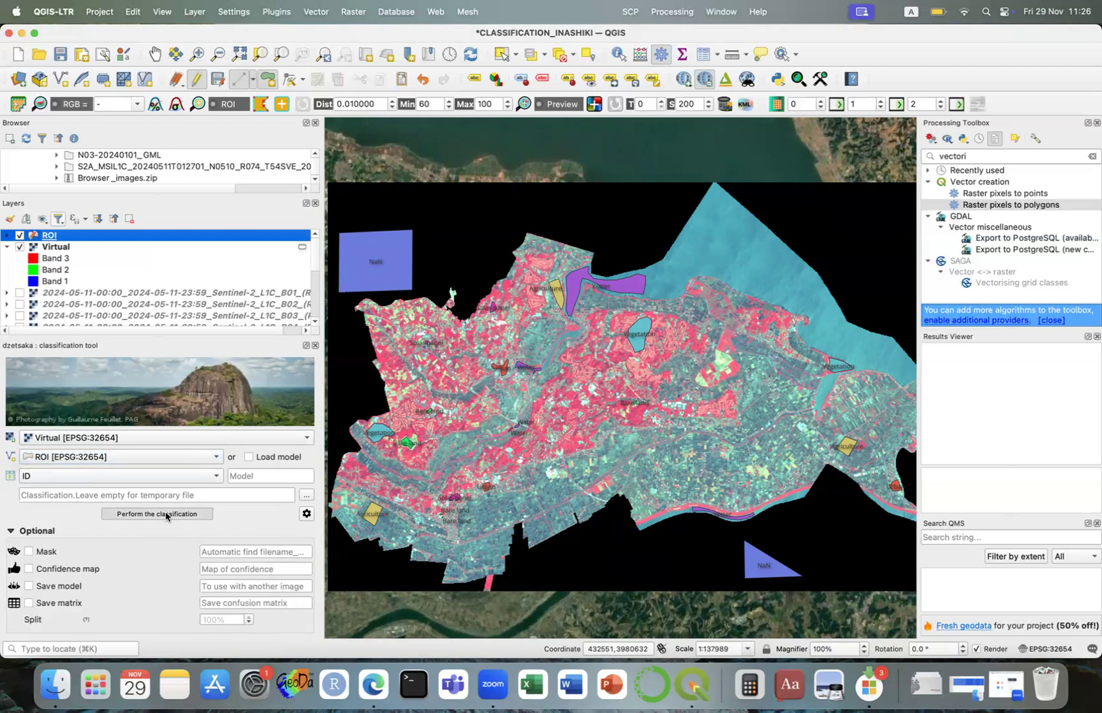
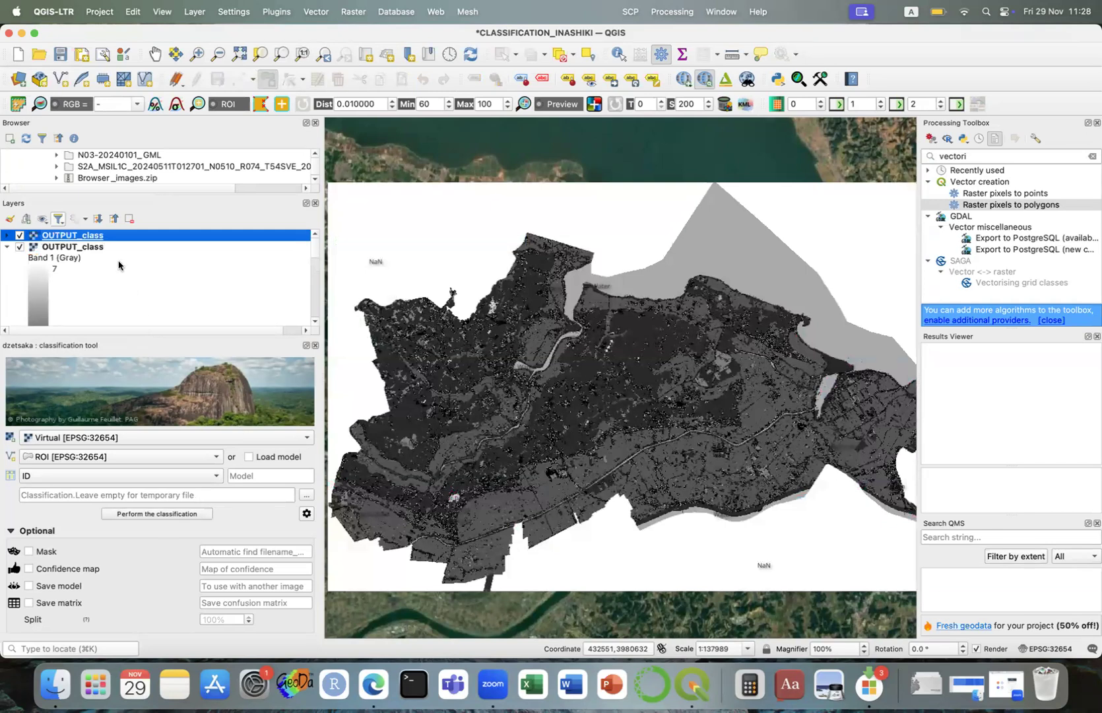
Collapse the layer tree and remove the duplicate OUTPUT_class layer from the project
click(113, 219)
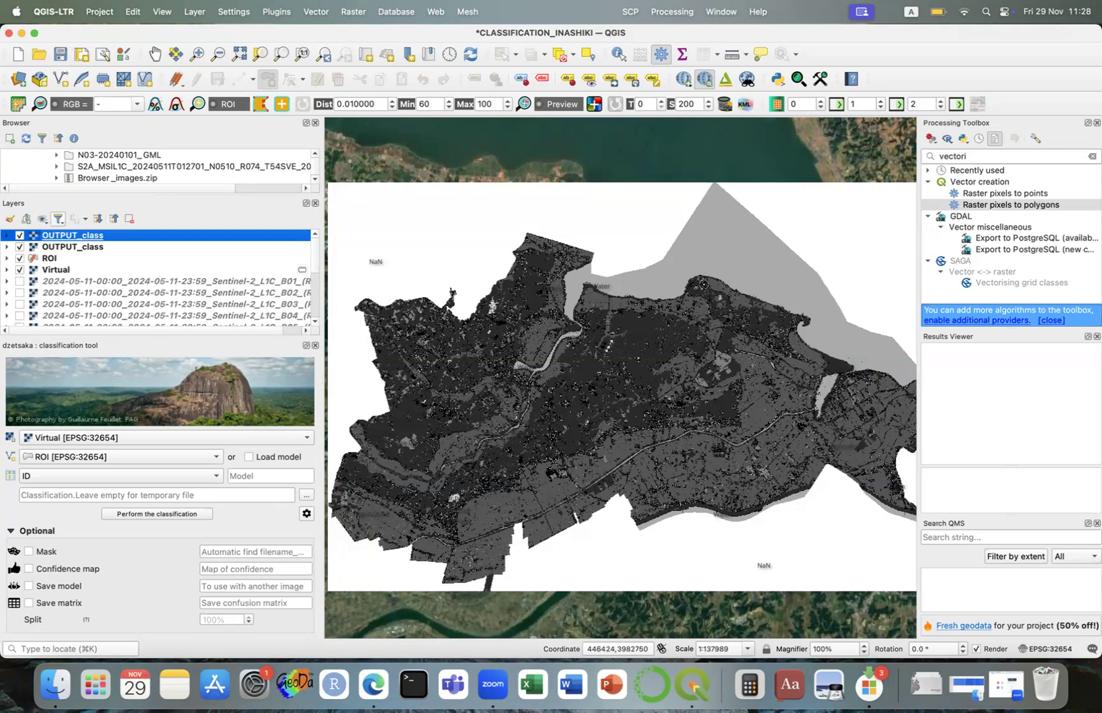
click(6, 246)
click(6, 235)
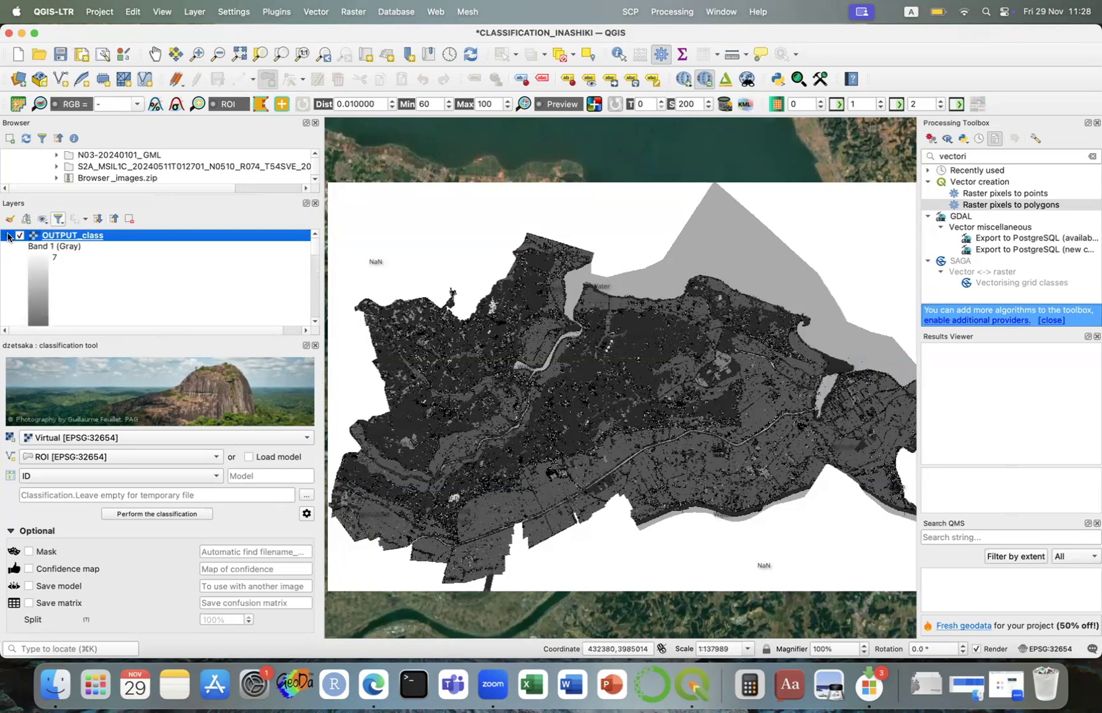
key(Delete)
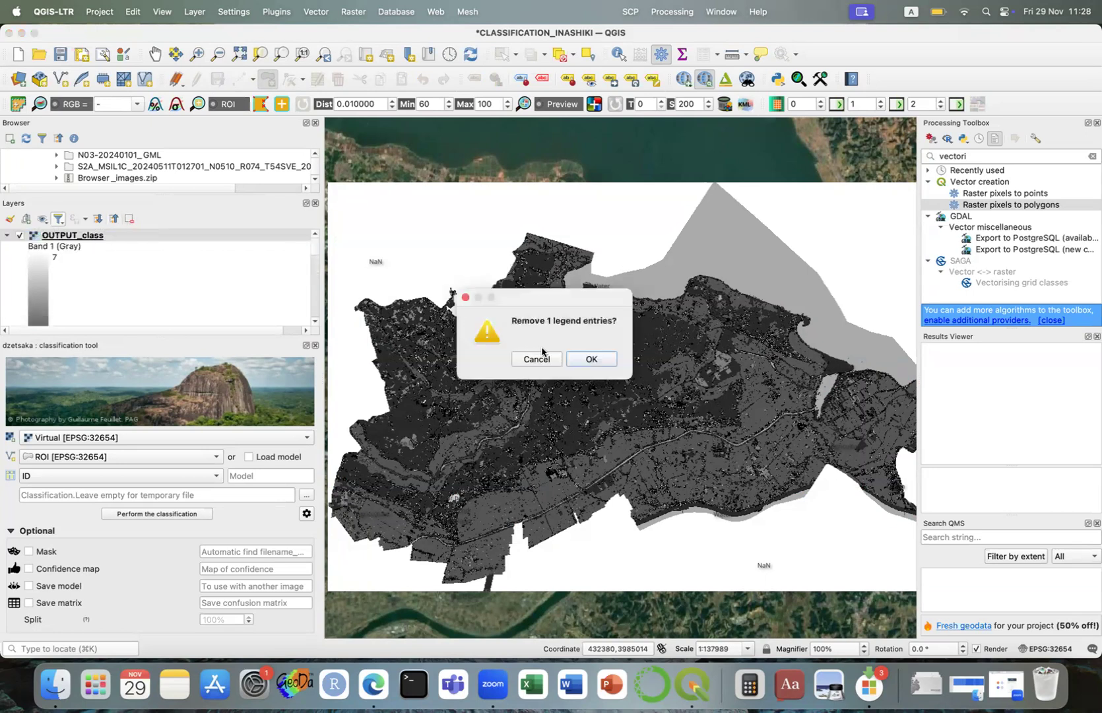
click(573, 362)
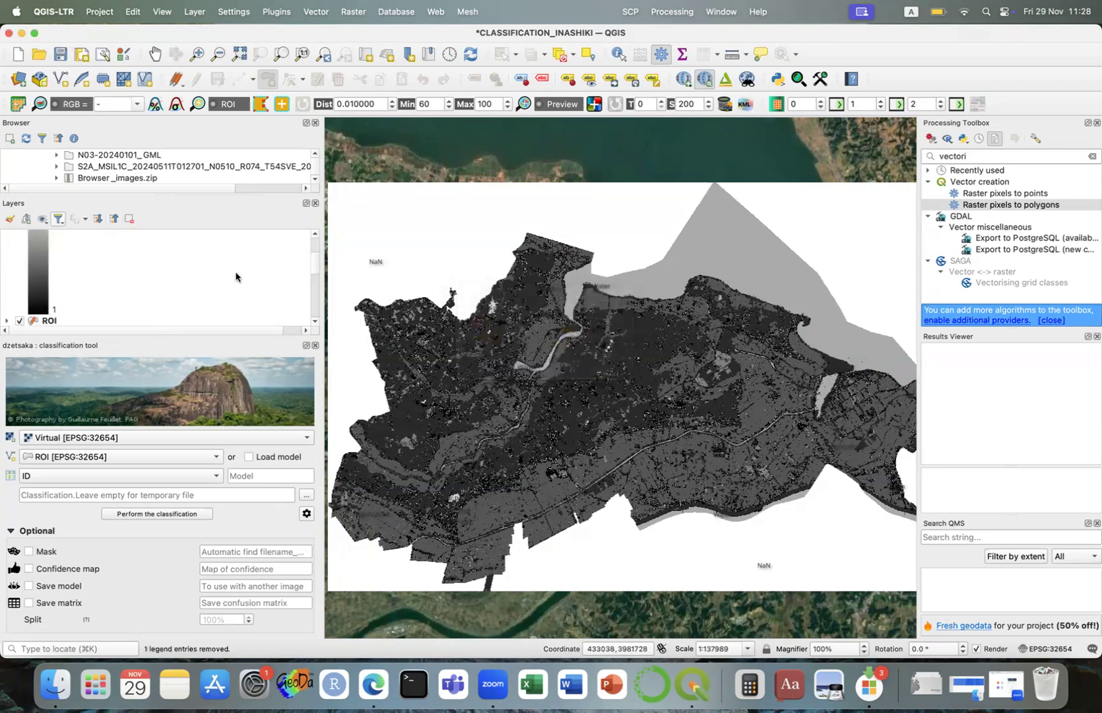
Render OUTPUT_class as Paletted/Unique values, classify Band 1 with random colors, and apply the symbology
scroll(238, 277, up, 4)
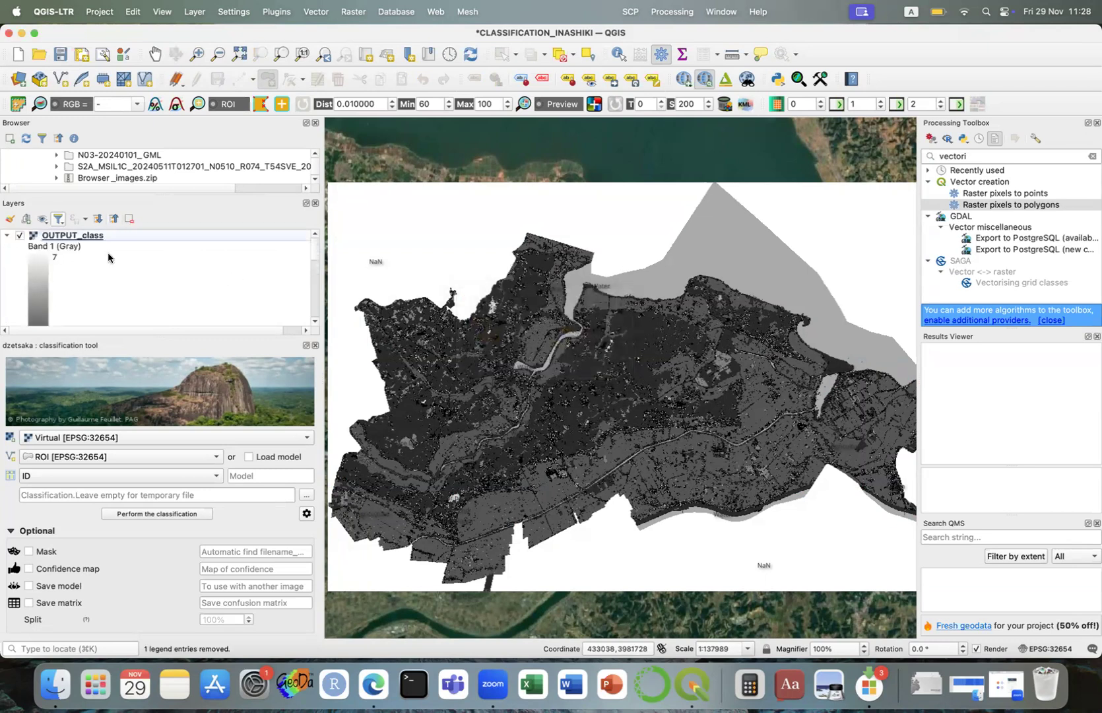
double_click(86, 237)
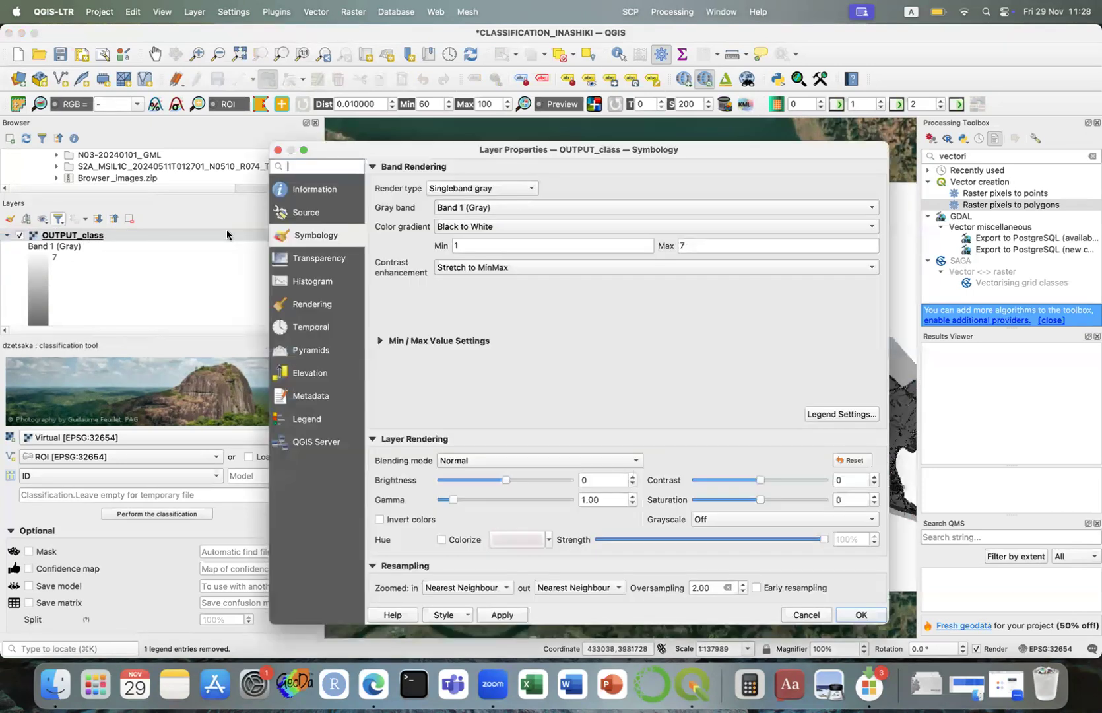
click(483, 191)
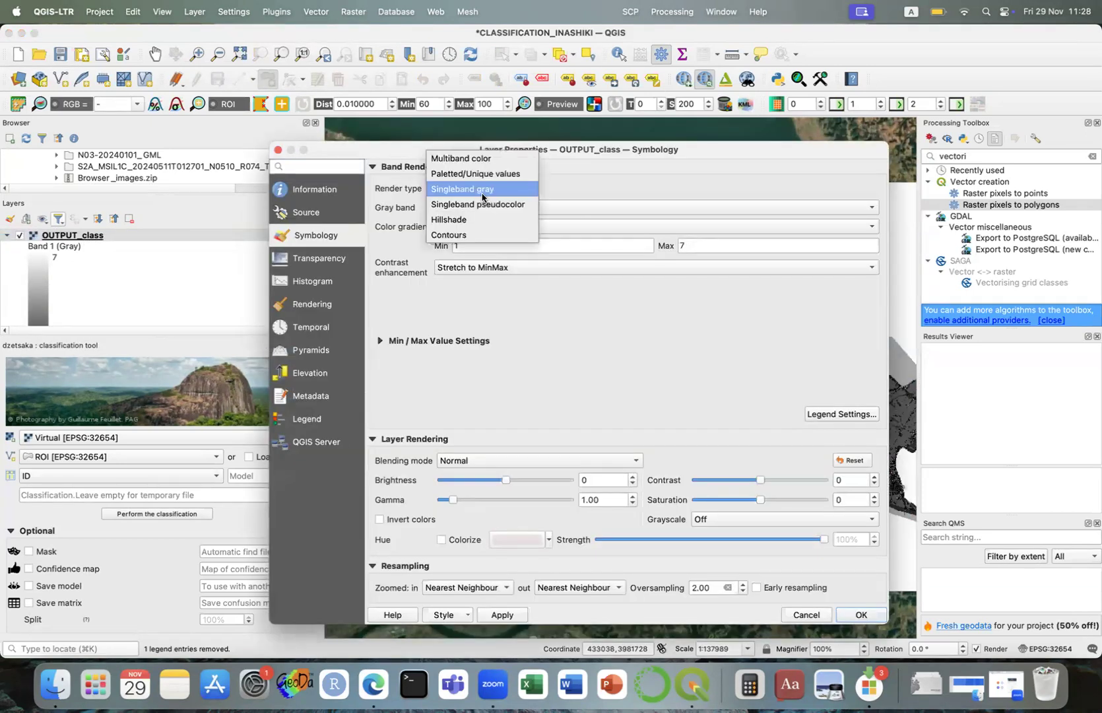
click(484, 174)
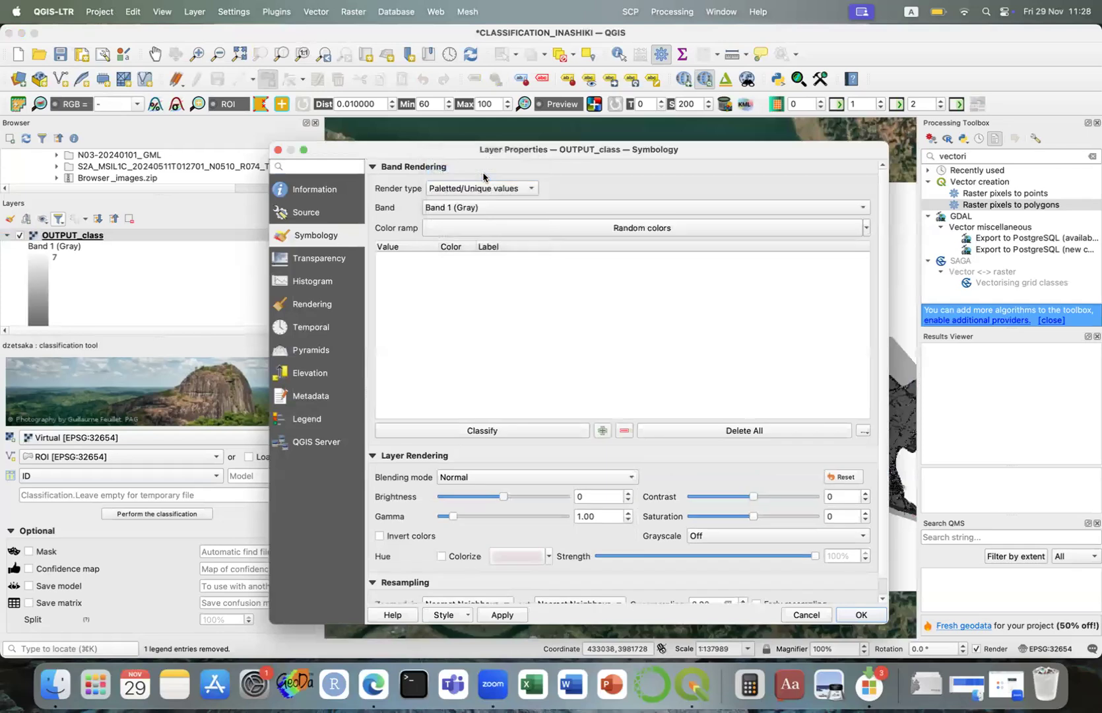
click(416, 430)
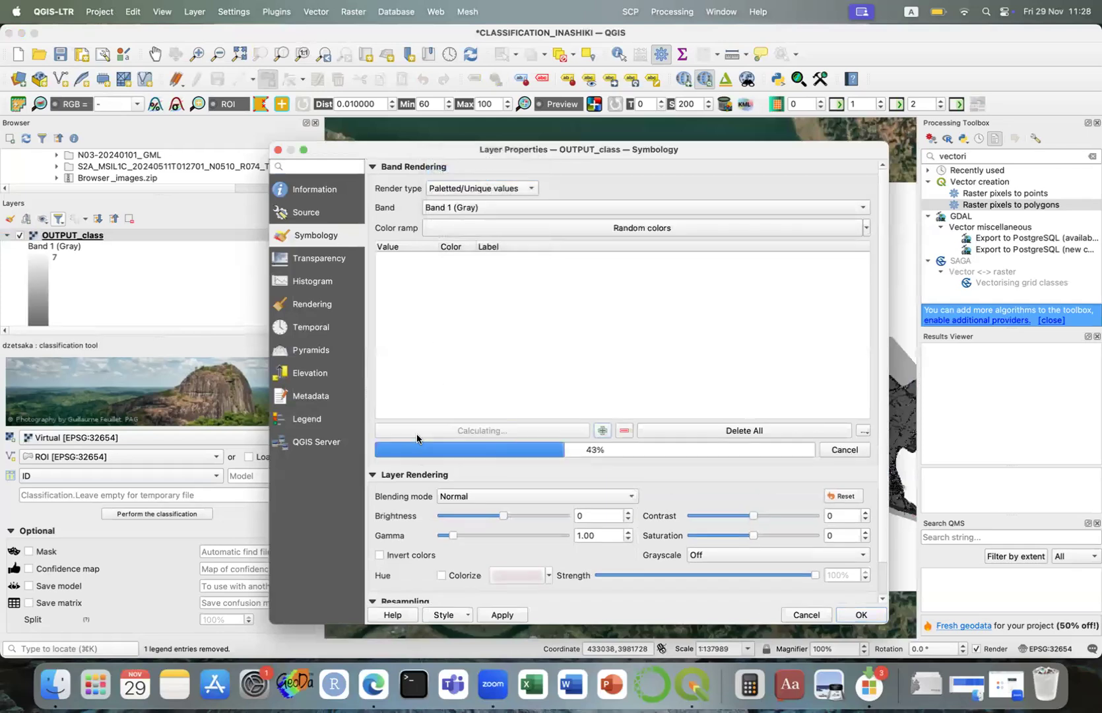
scroll(495, 338, down, 1)
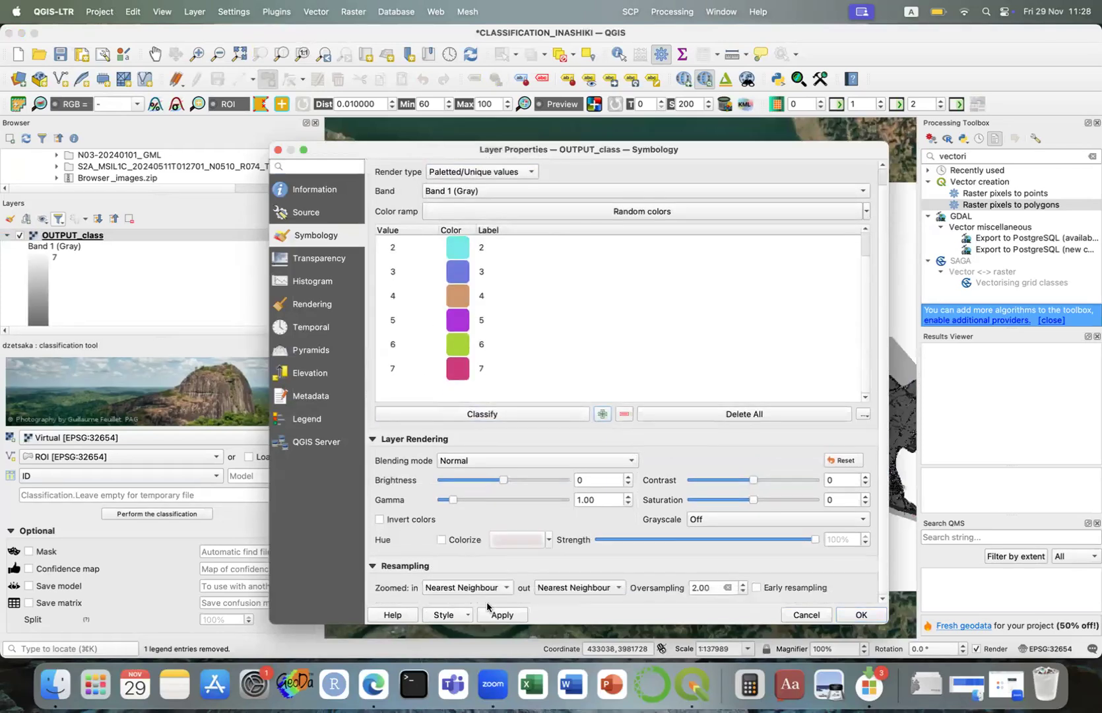
click(502, 615)
drag(566, 148, 499, 137)
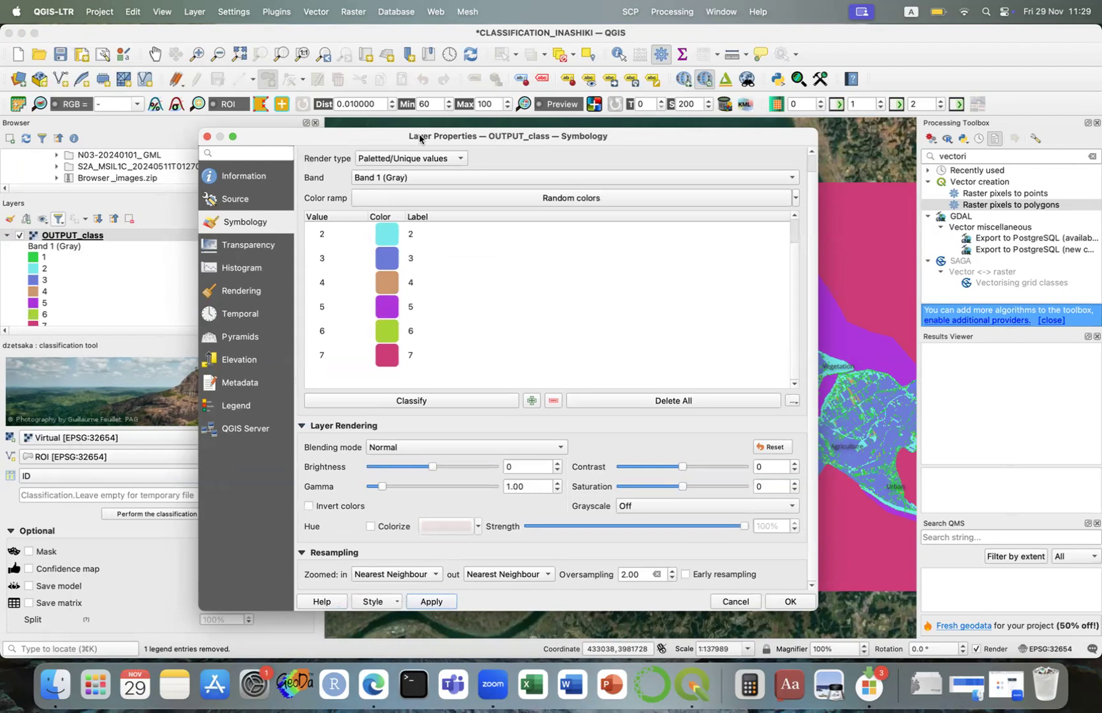
click(206, 139)
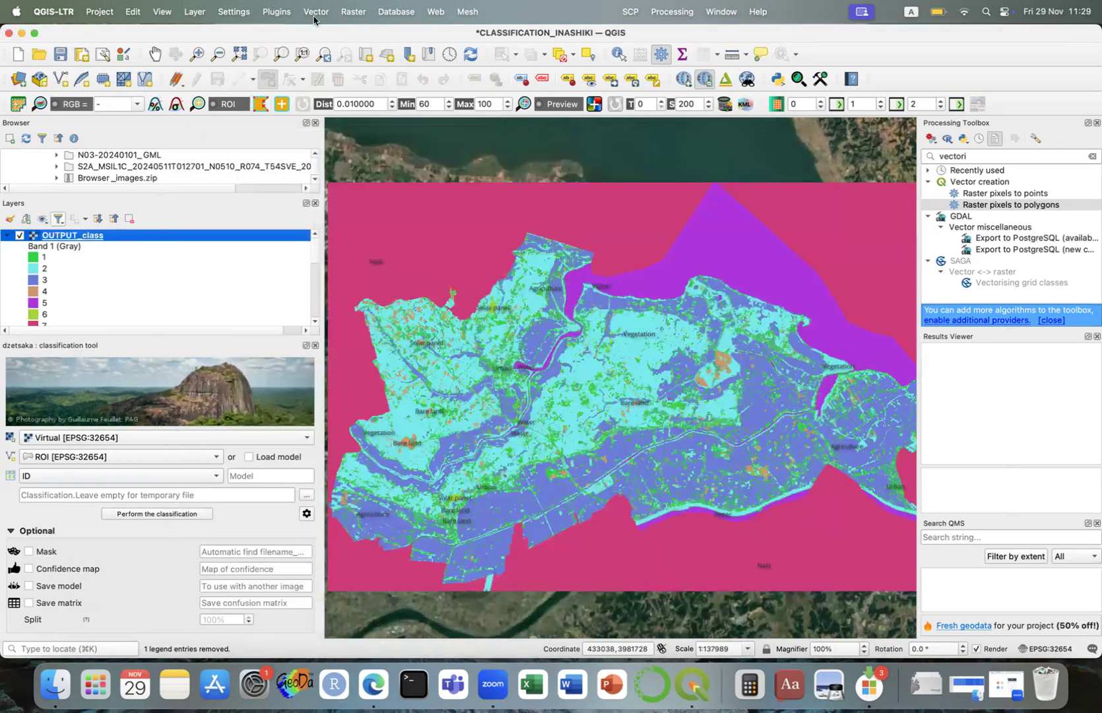
Polygonize Band 1 of OUTPUT_class into a temporary vector layer with the field DN, and collapse the layer tree
click(354, 13)
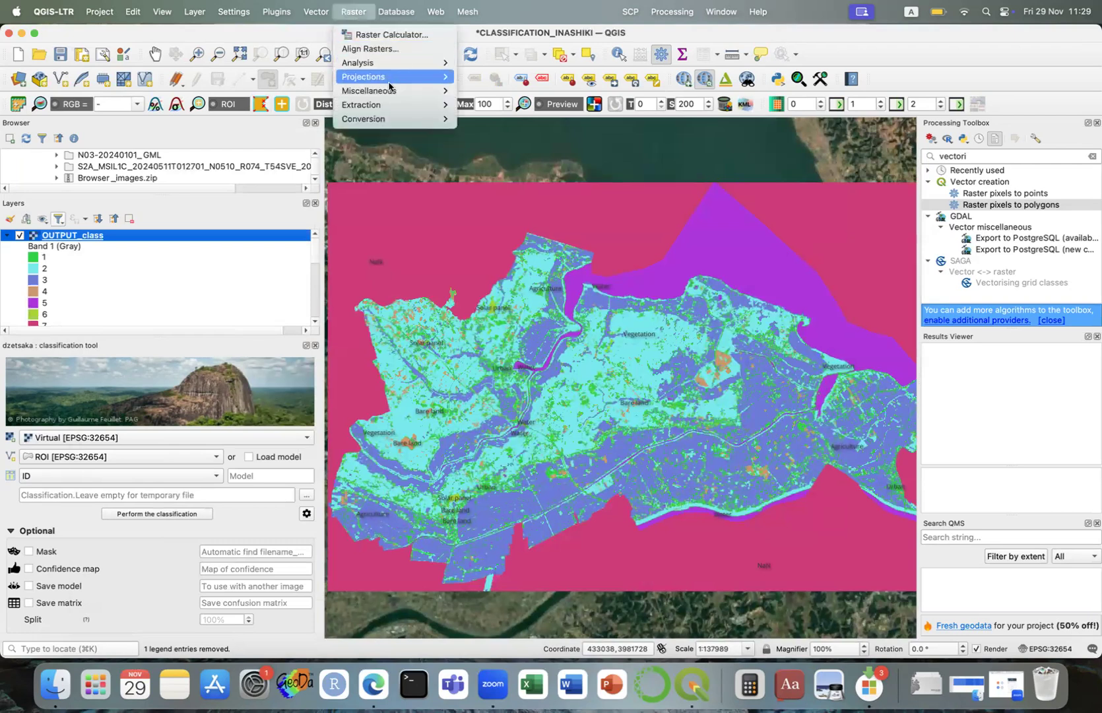
mouse_move(407, 121)
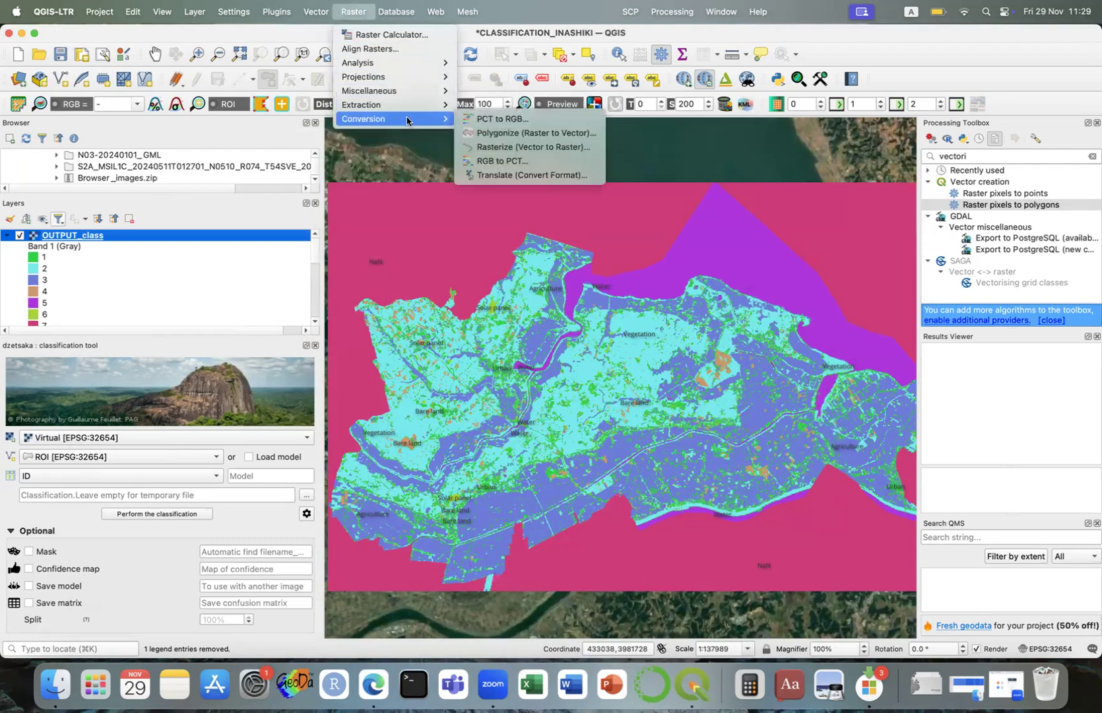
click(528, 134)
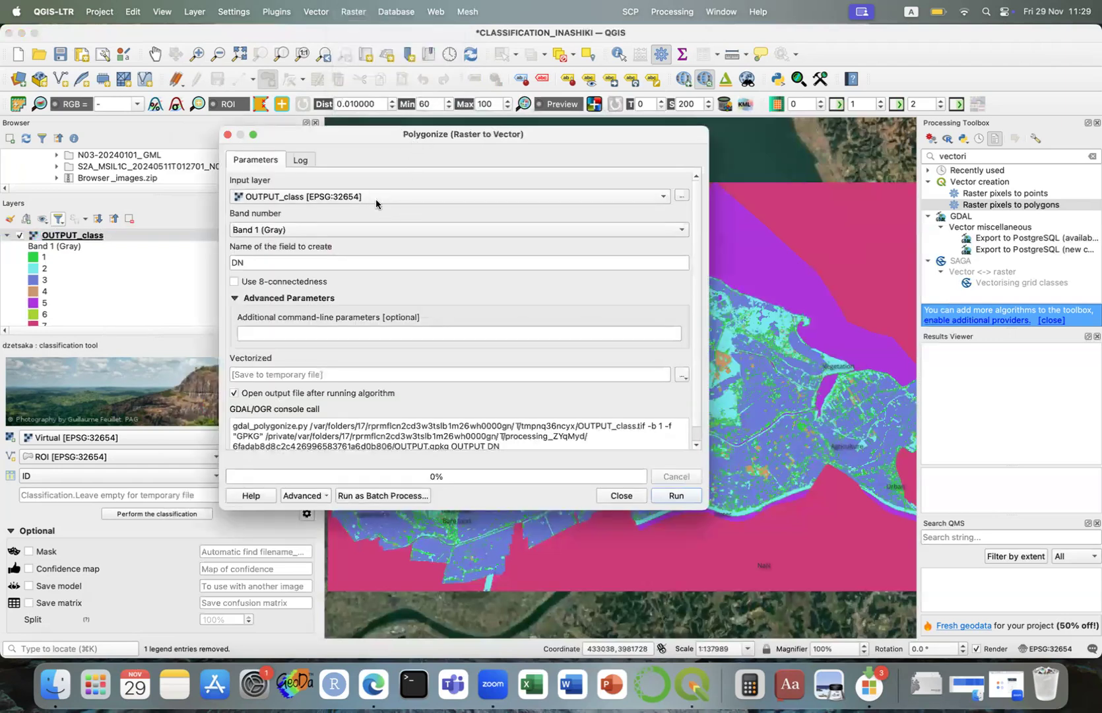
scroll(388, 296, down, 1)
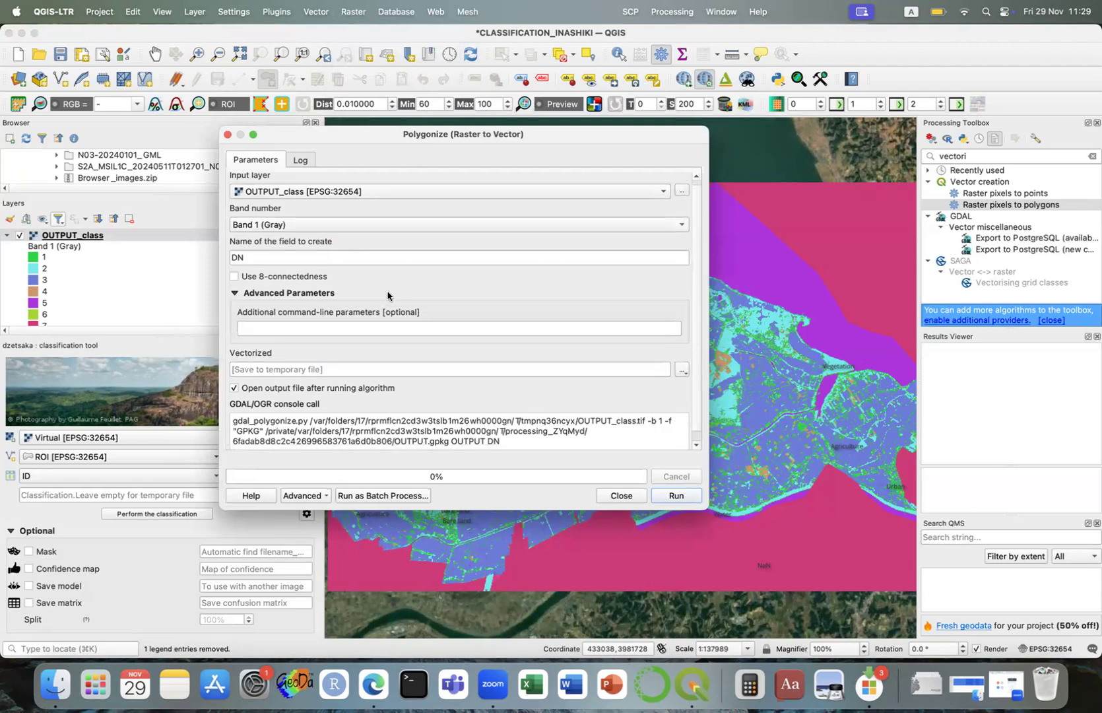
scroll(604, 367, down, 2)
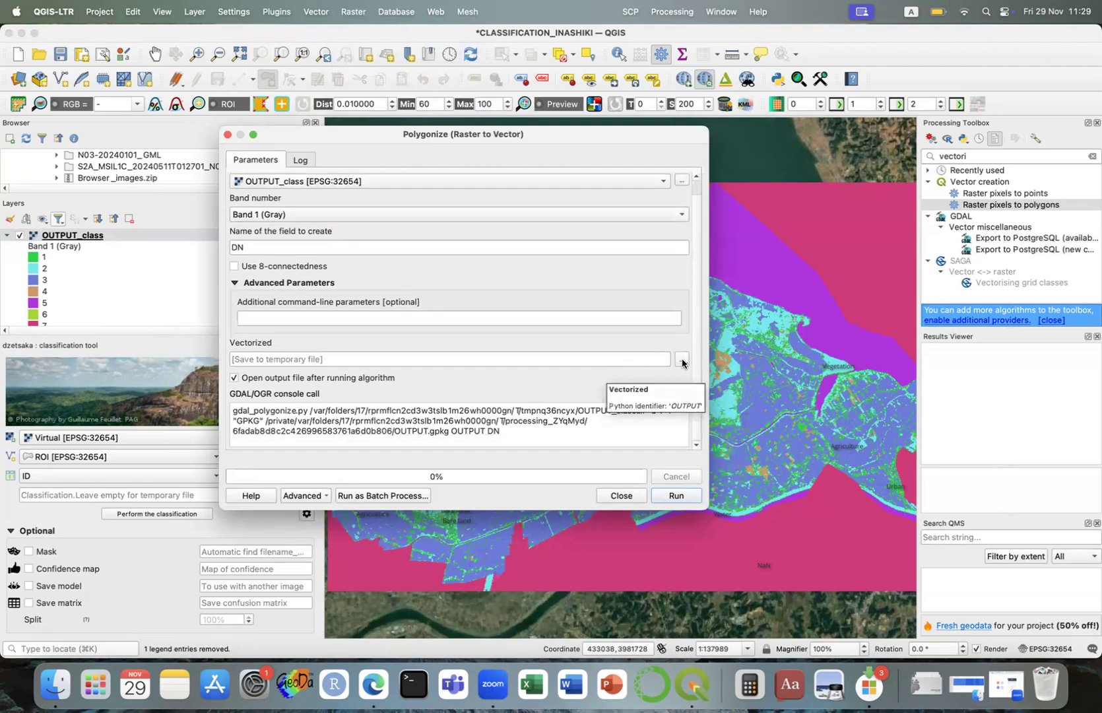
click(682, 359)
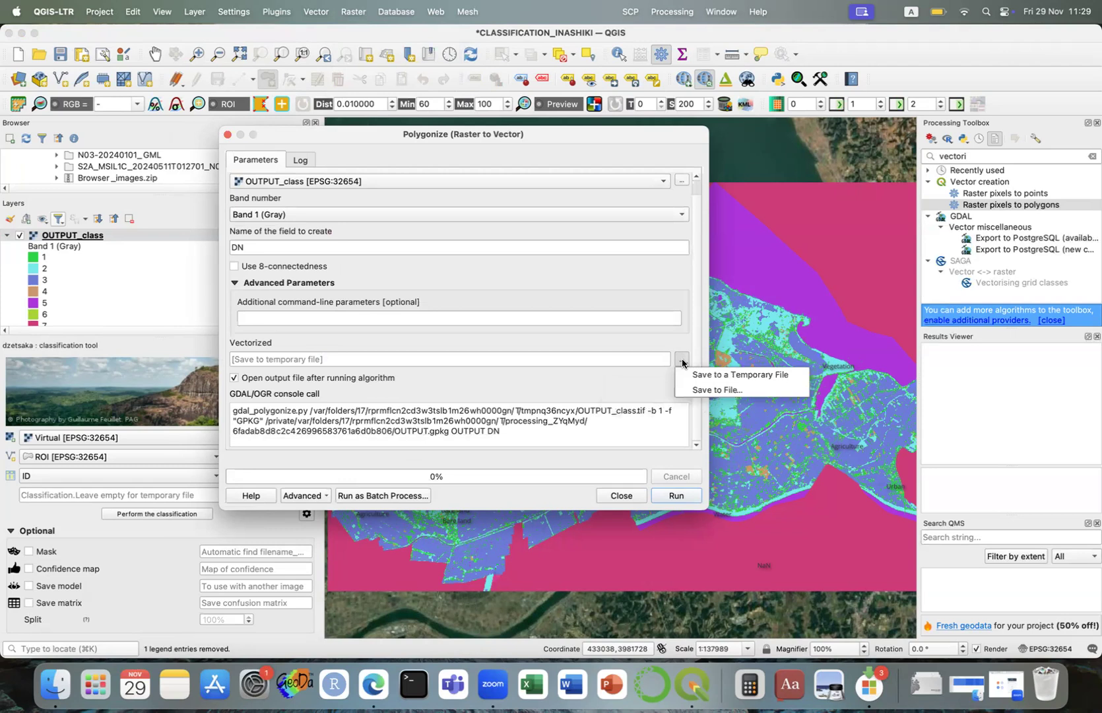
click(636, 348)
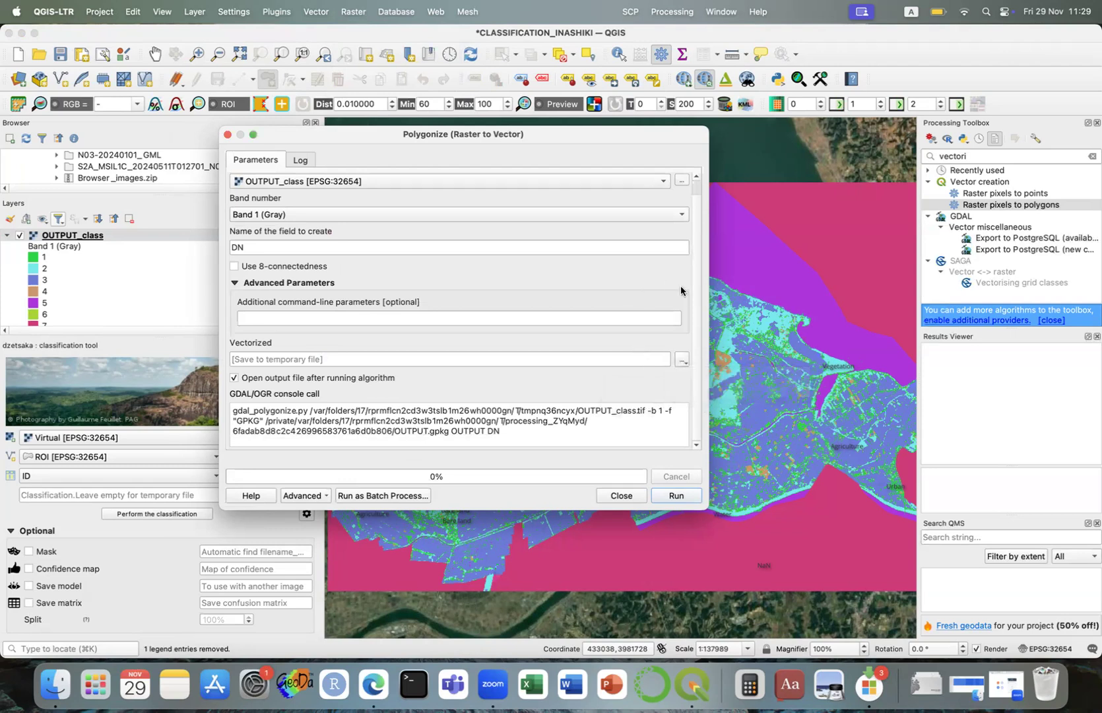
click(664, 493)
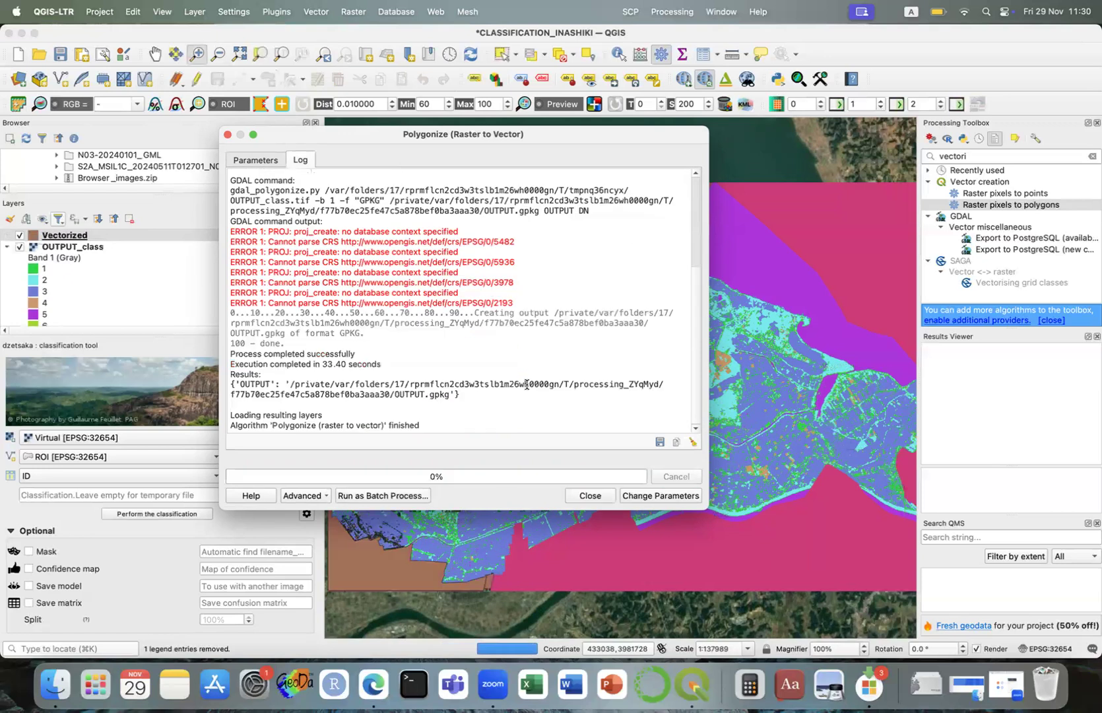
click(589, 496)
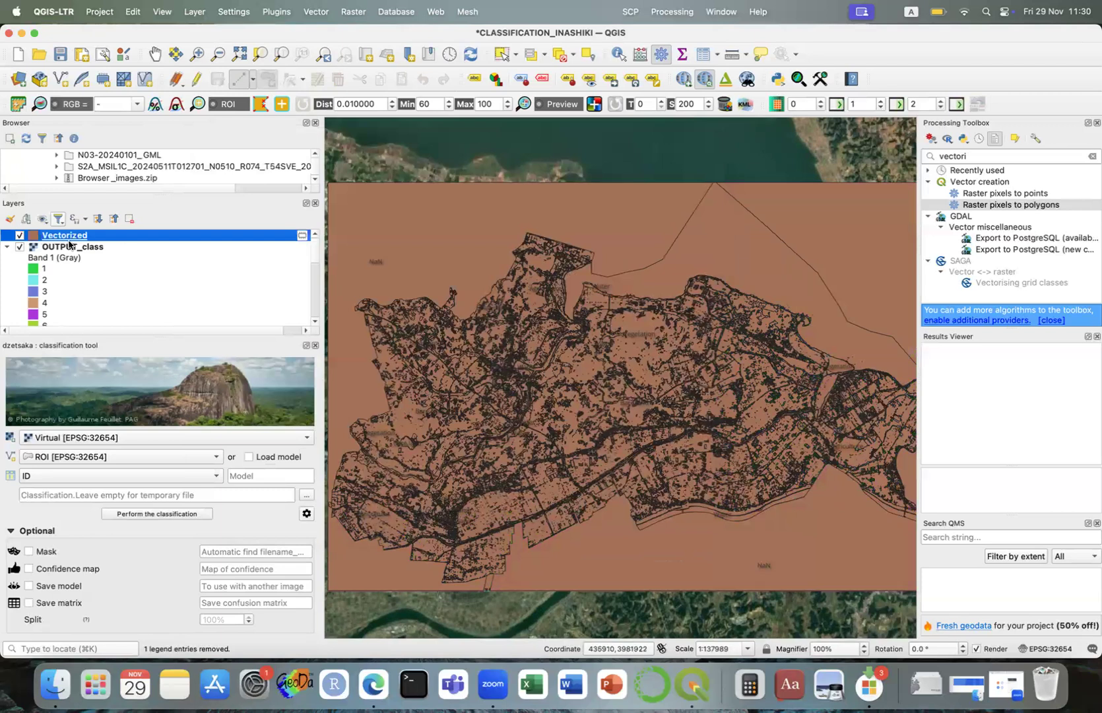
click(114, 220)
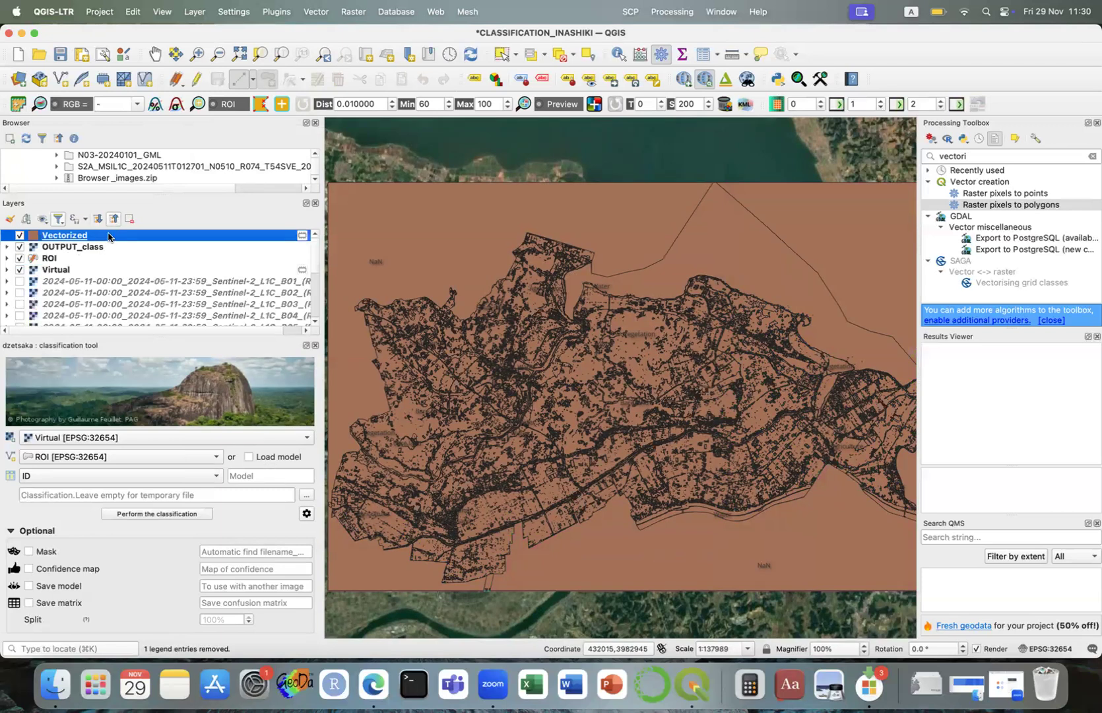
Examine the DN values of the polygons in the Vectorized layer's attribute table
click(703, 55)
drag(574, 222, 363, 159)
scroll(445, 282, down, 20)
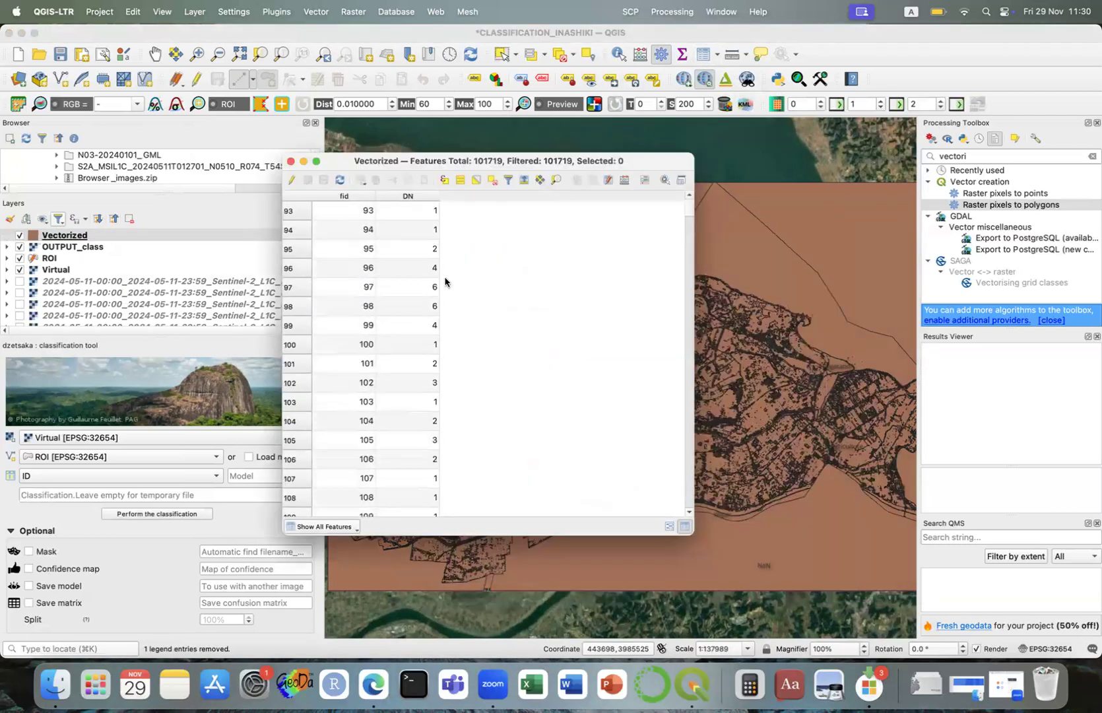
drag(689, 210, 690, 220)
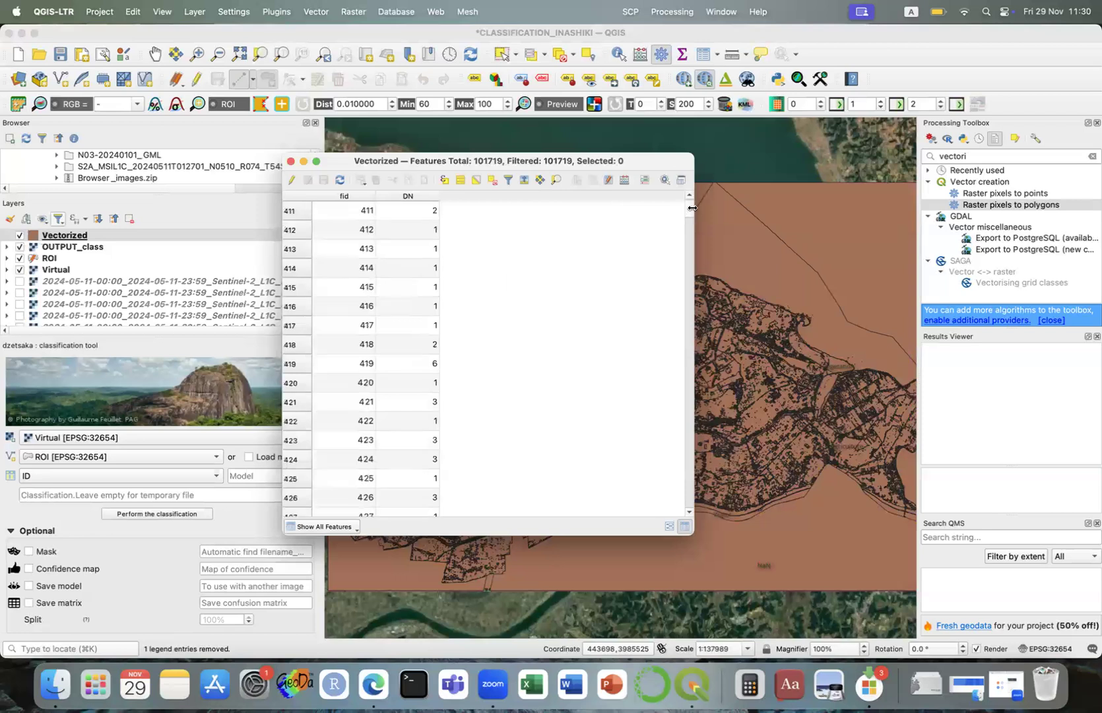
drag(684, 273, 683, 177)
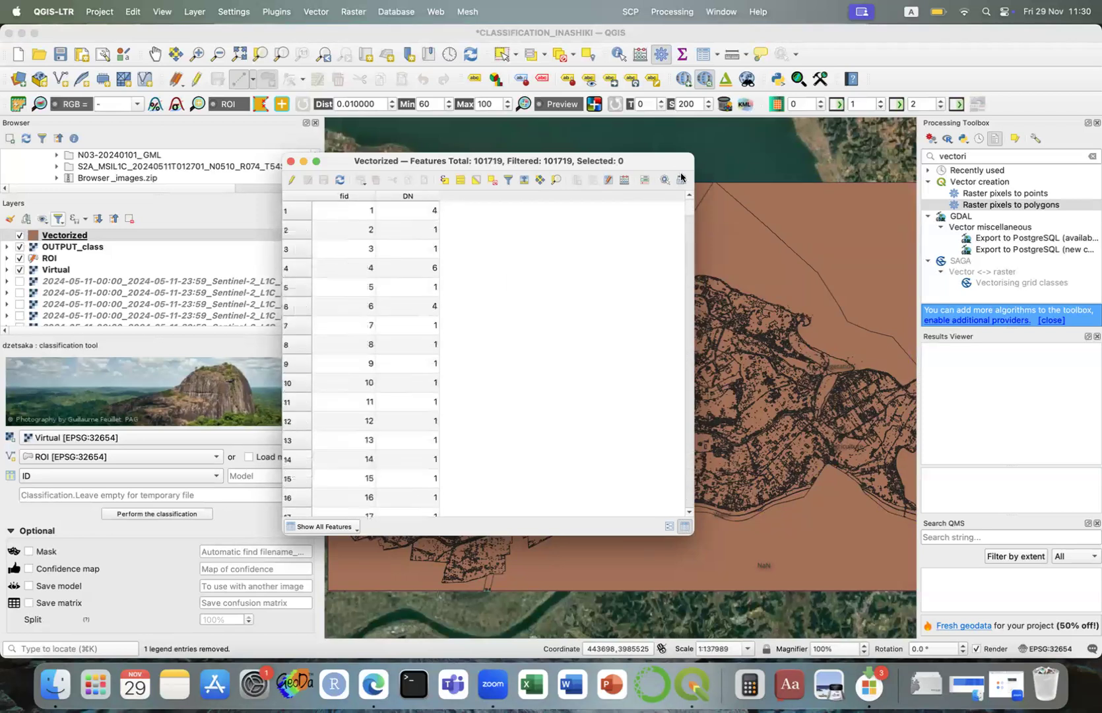
click(291, 162)
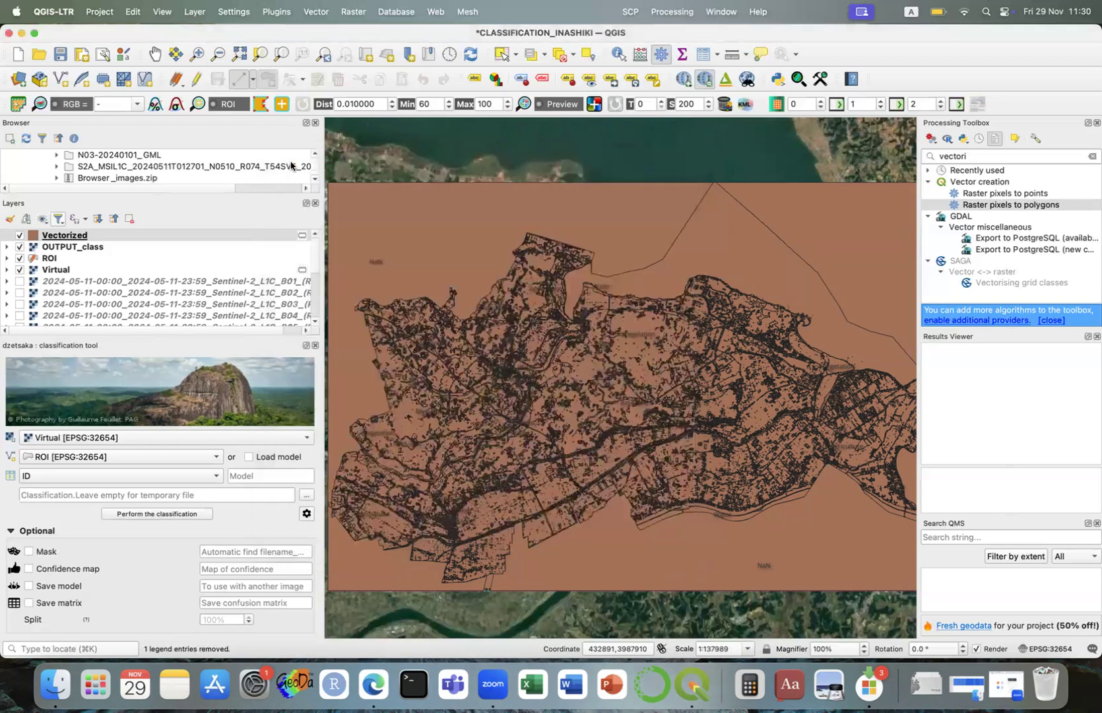
Dissolve the Vectorized layer into a temporary layer without selecting any dissolve field
click(316, 12)
mouse_move(377, 37)
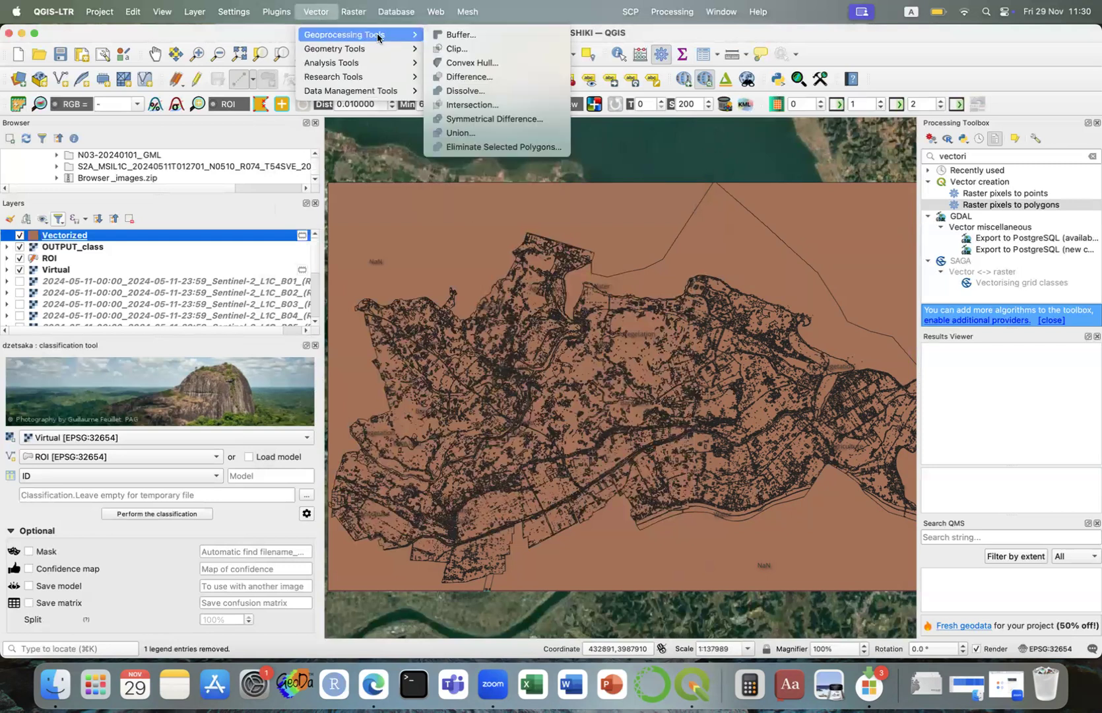
click(467, 91)
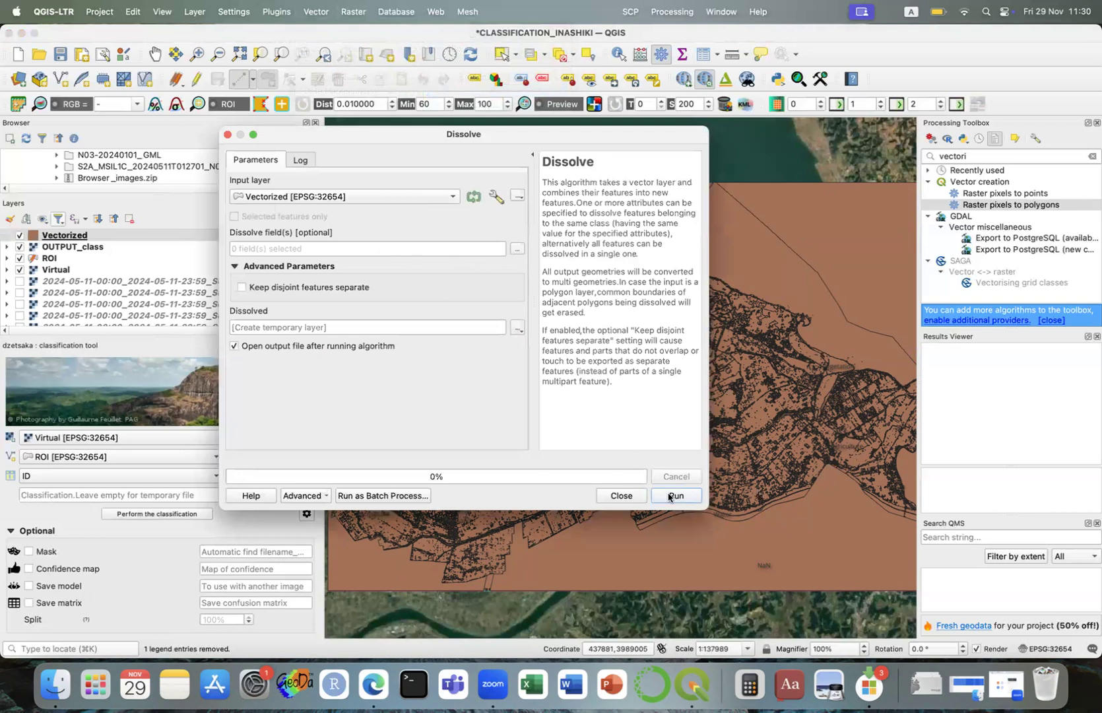
drag(470, 133, 586, 140)
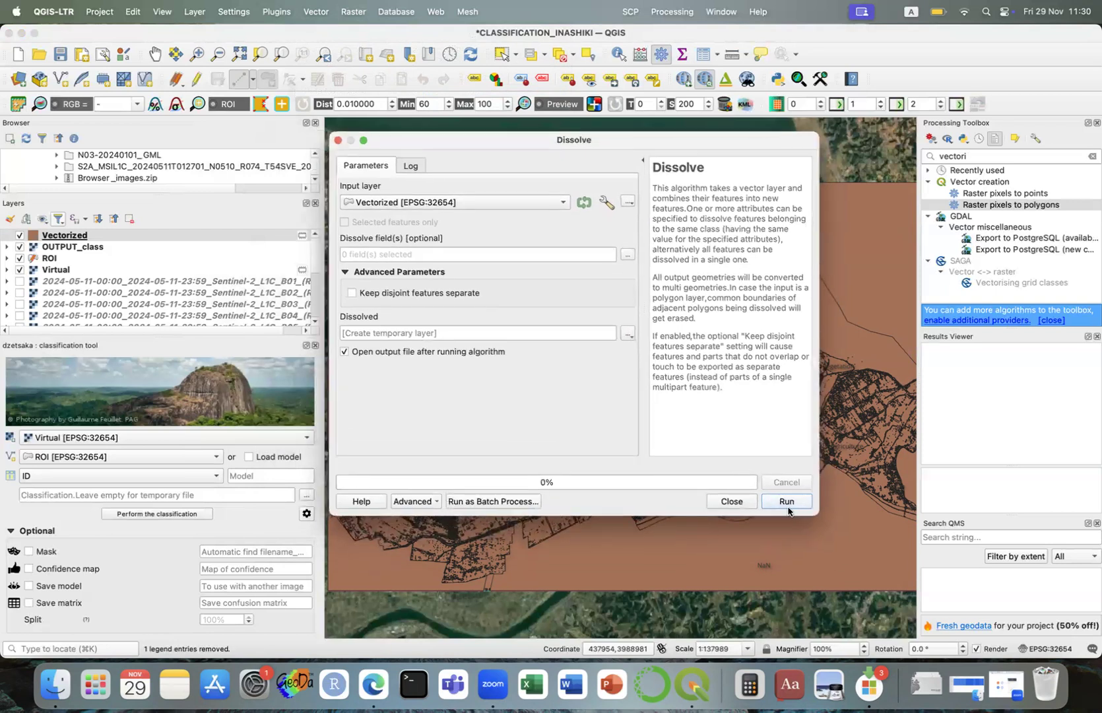
click(789, 501)
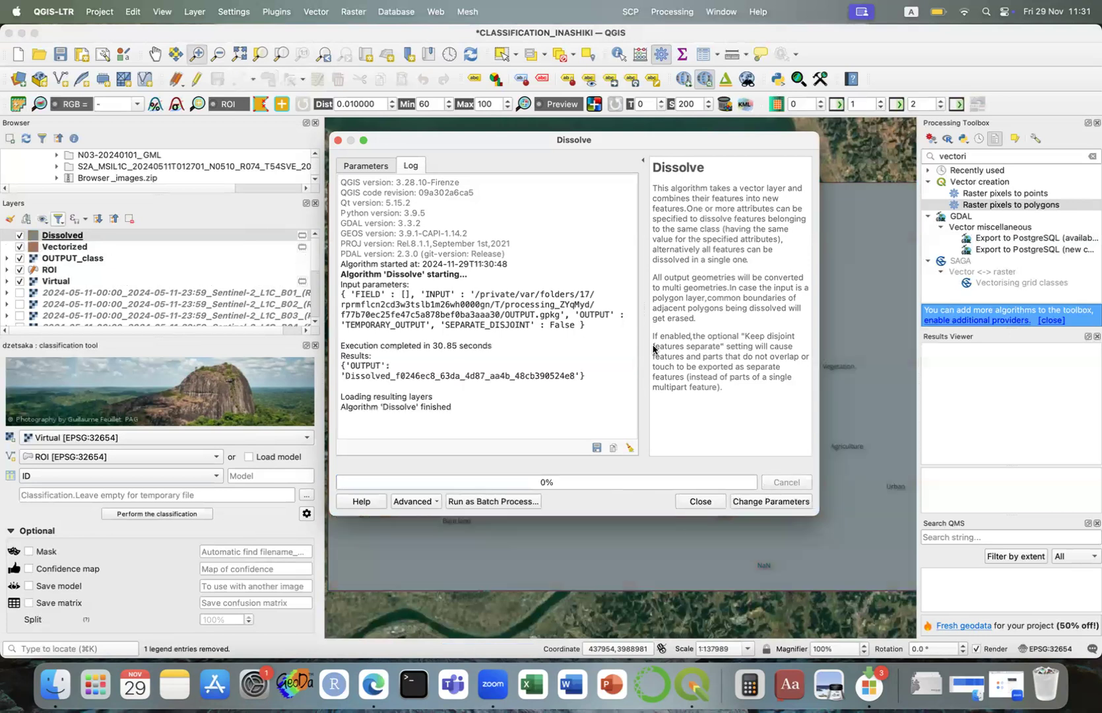
click(699, 501)
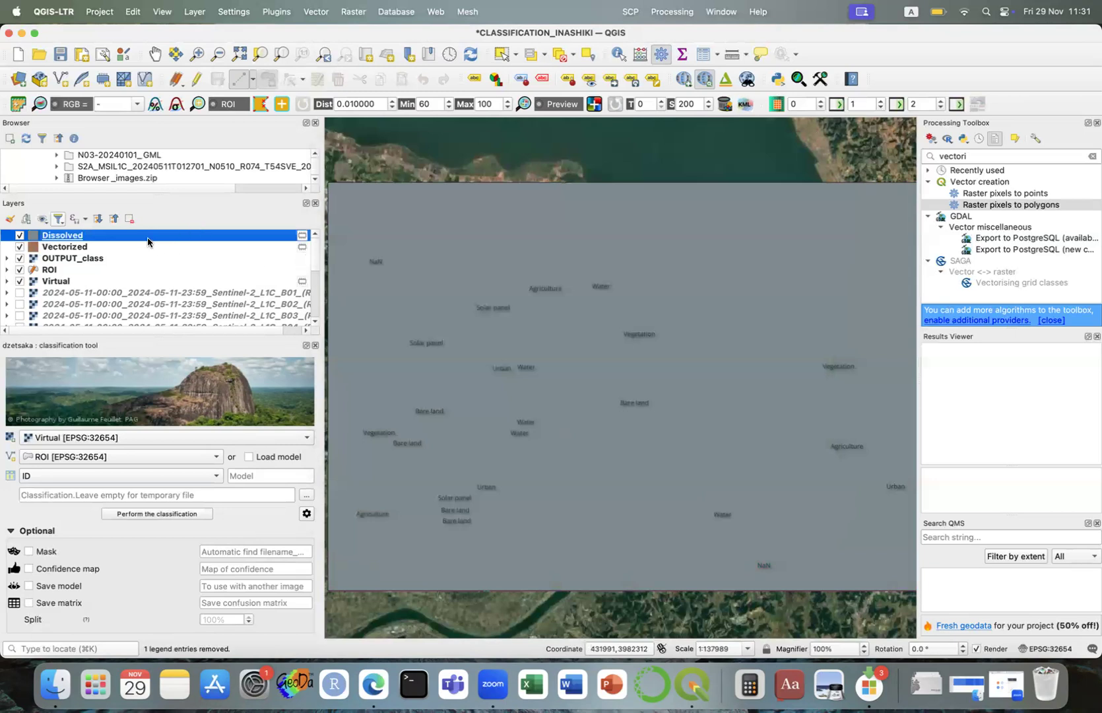
Style the Dissolved layer as Categorized by DN with random colors, and remove that layer from the project
double_click(147, 239)
click(472, 172)
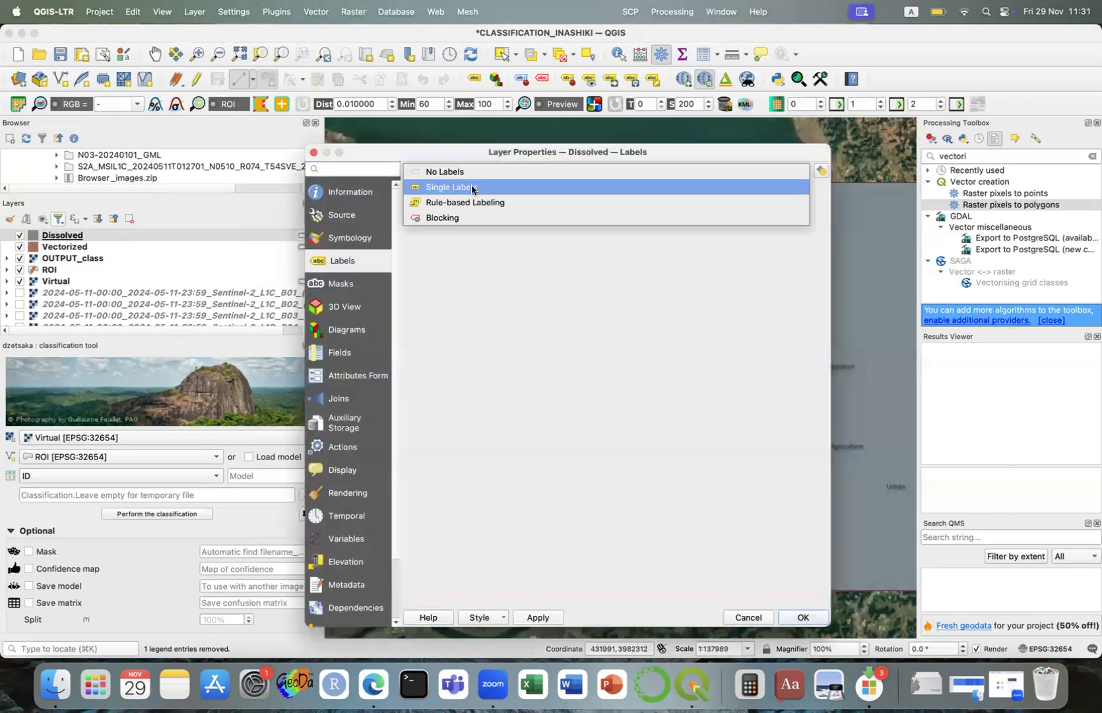
click(376, 235)
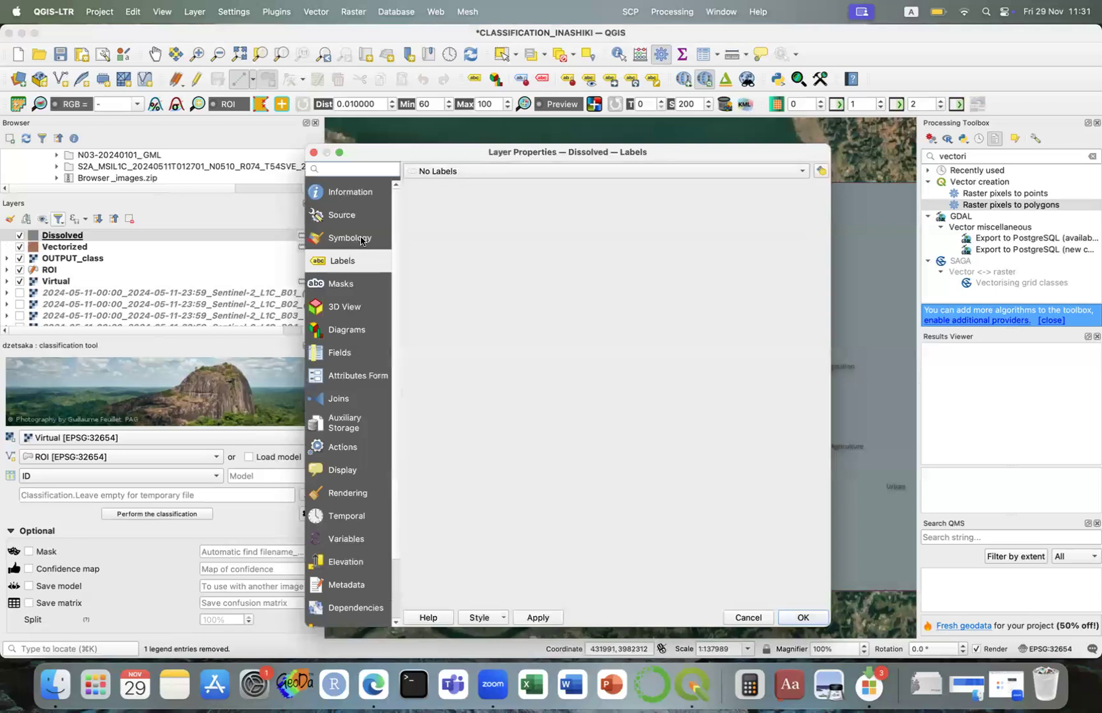
click(360, 241)
click(462, 177)
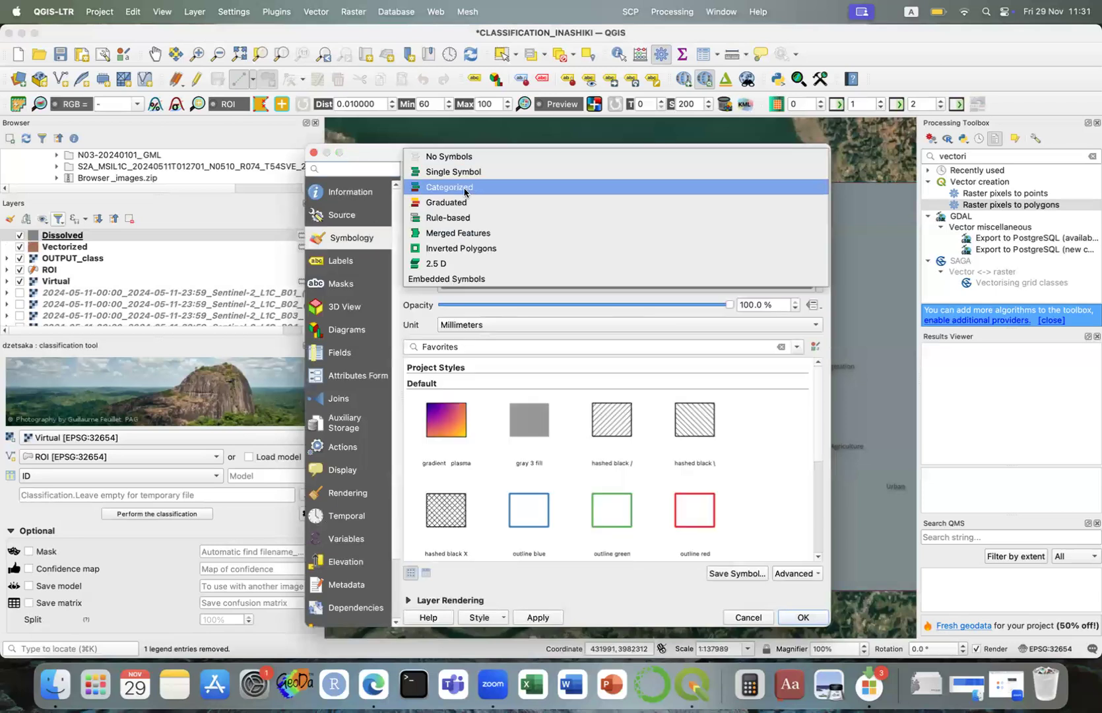
click(465, 191)
click(803, 191)
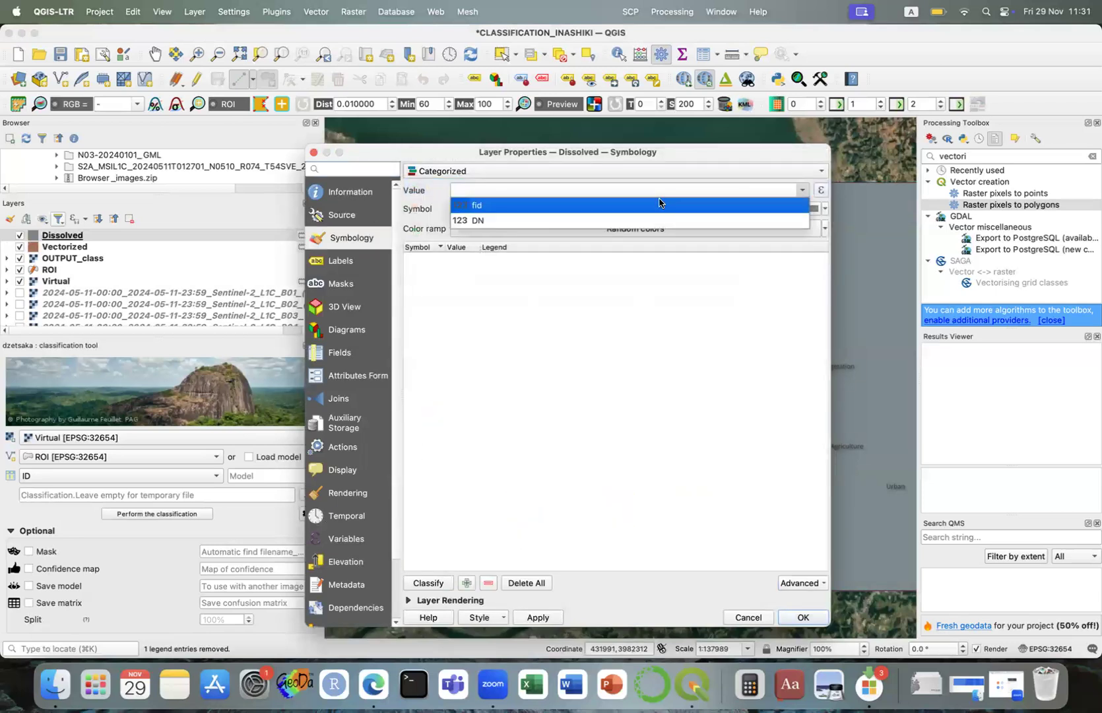
click(635, 219)
click(428, 582)
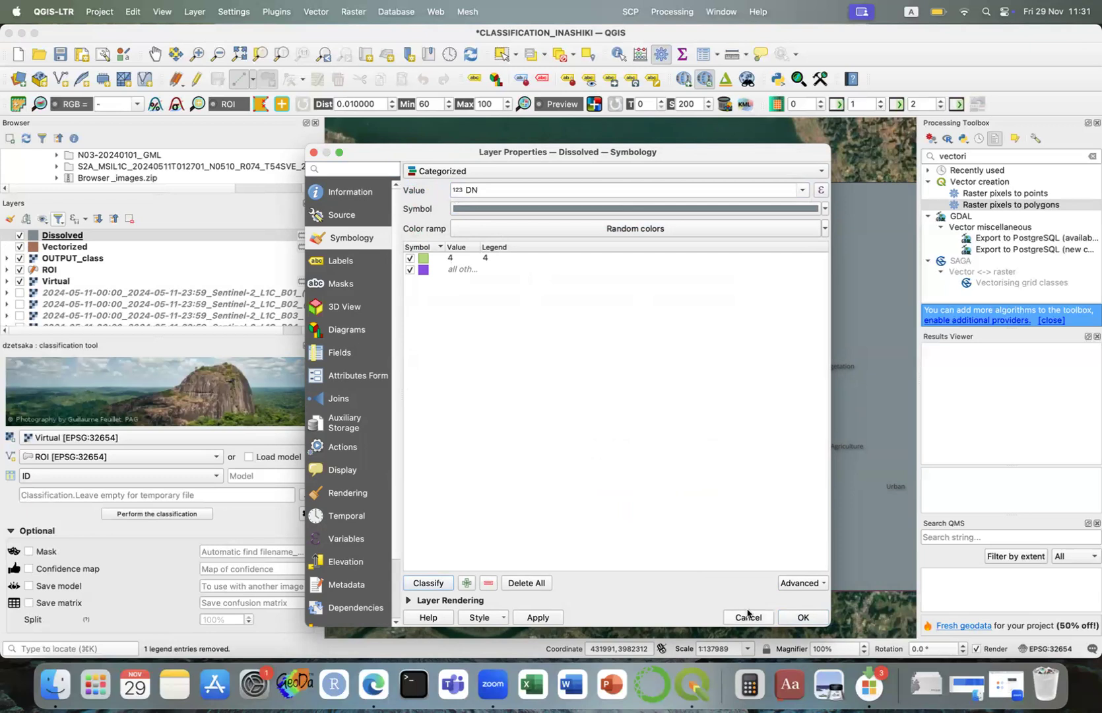
drag(536, 152, 450, 84)
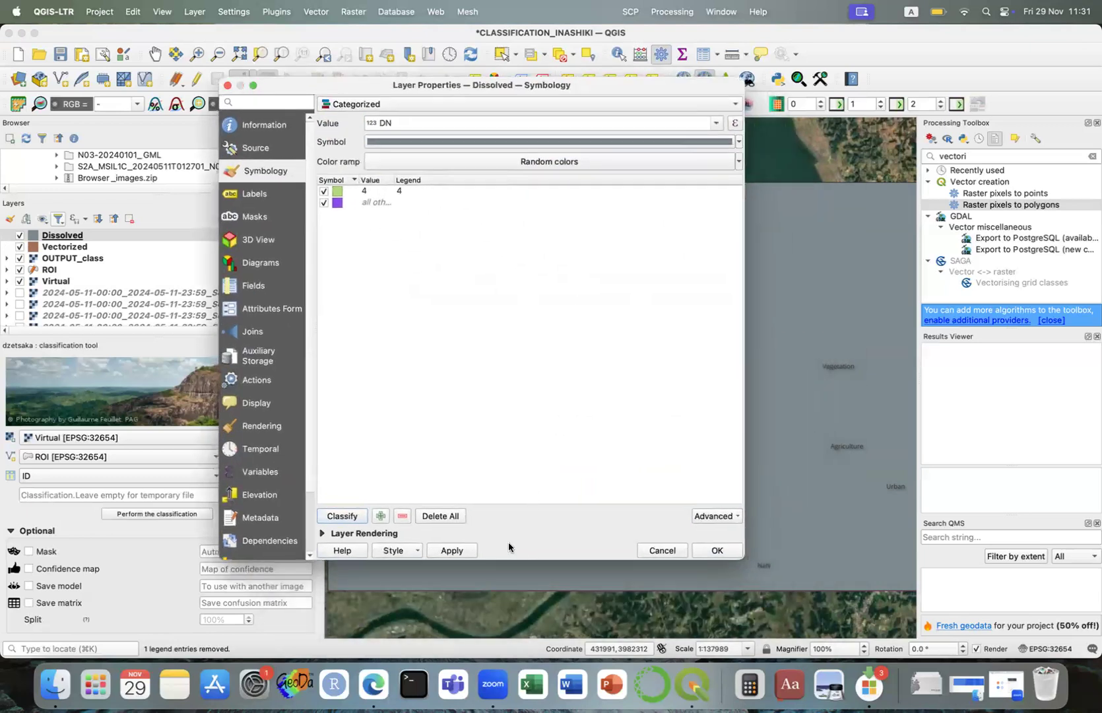
click(459, 550)
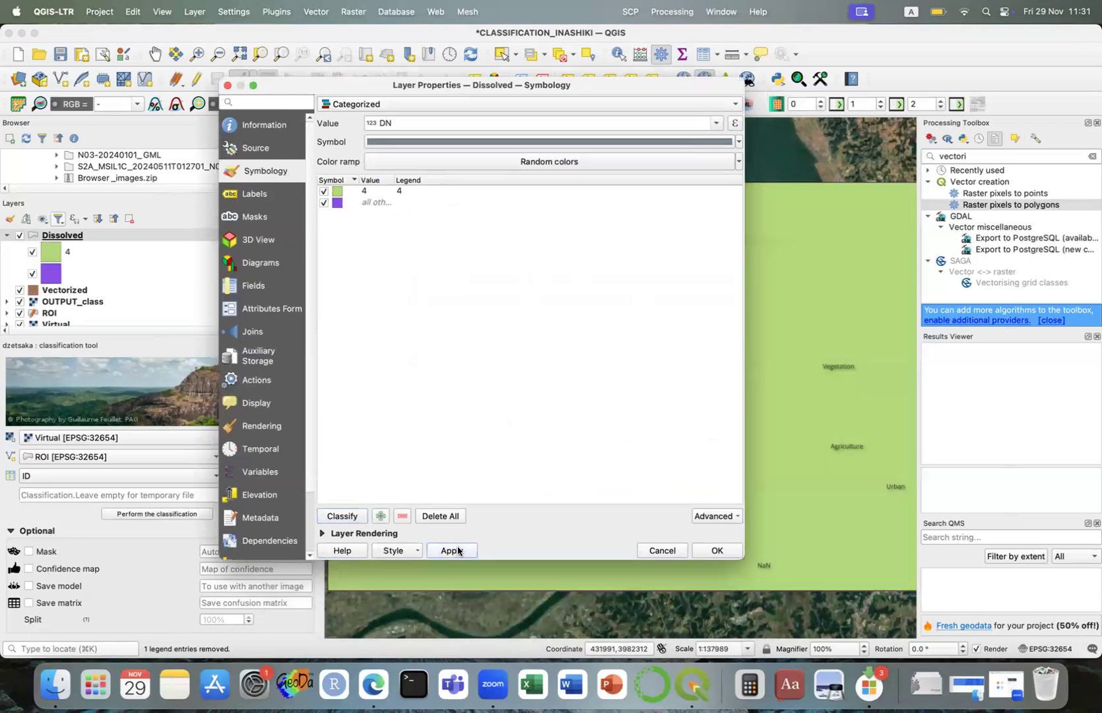
click(663, 551)
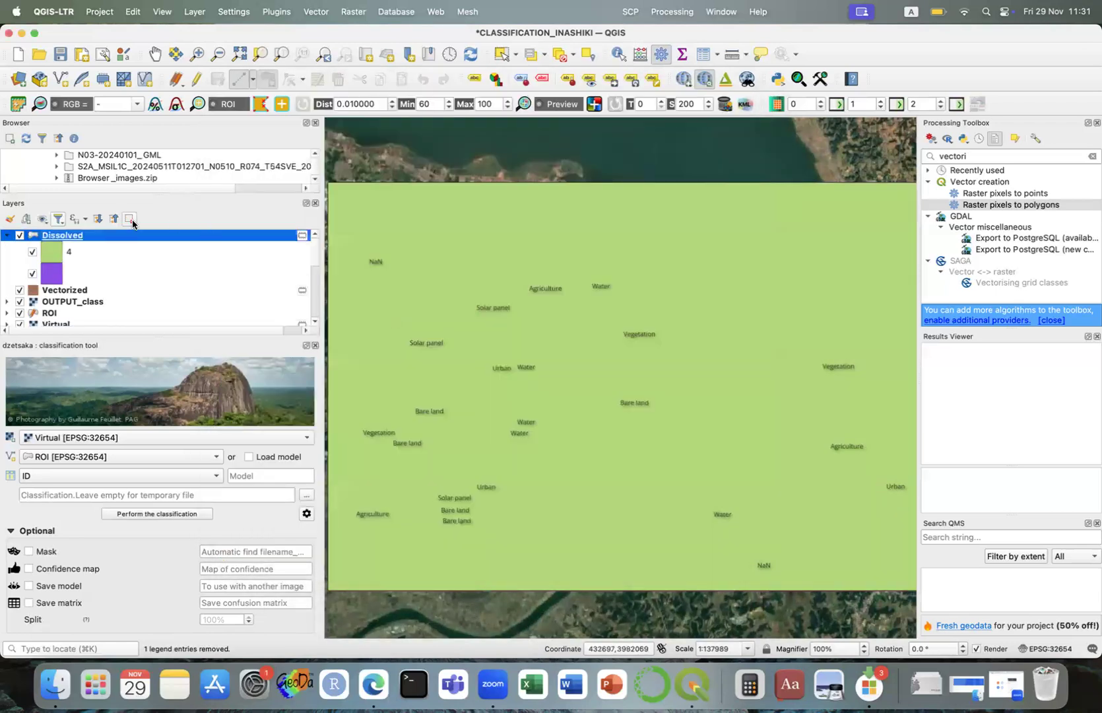
click(131, 220)
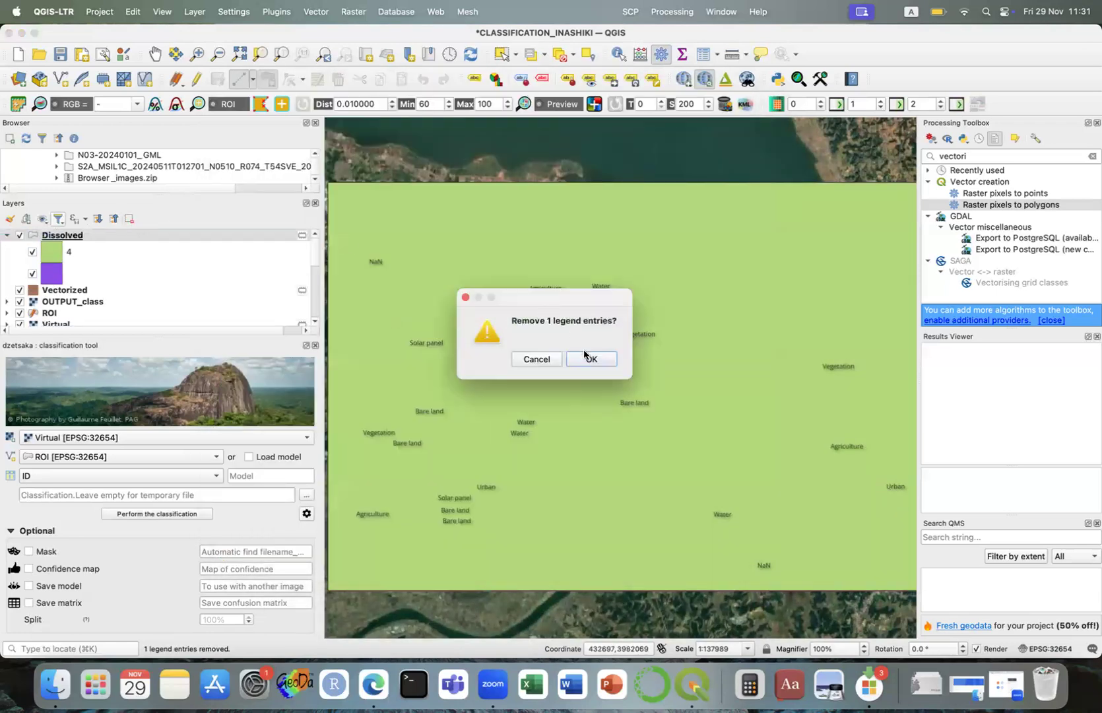
click(584, 357)
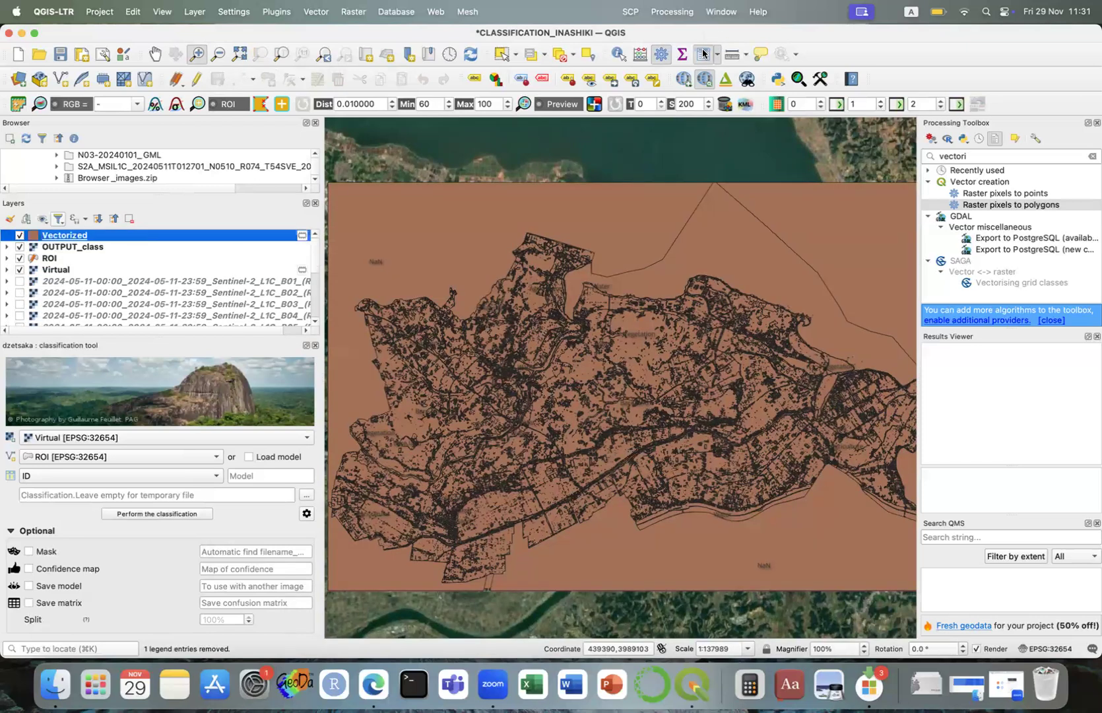
Review the fid and DN attributes of the Vectorized layer again in its attribute table
key(F6)
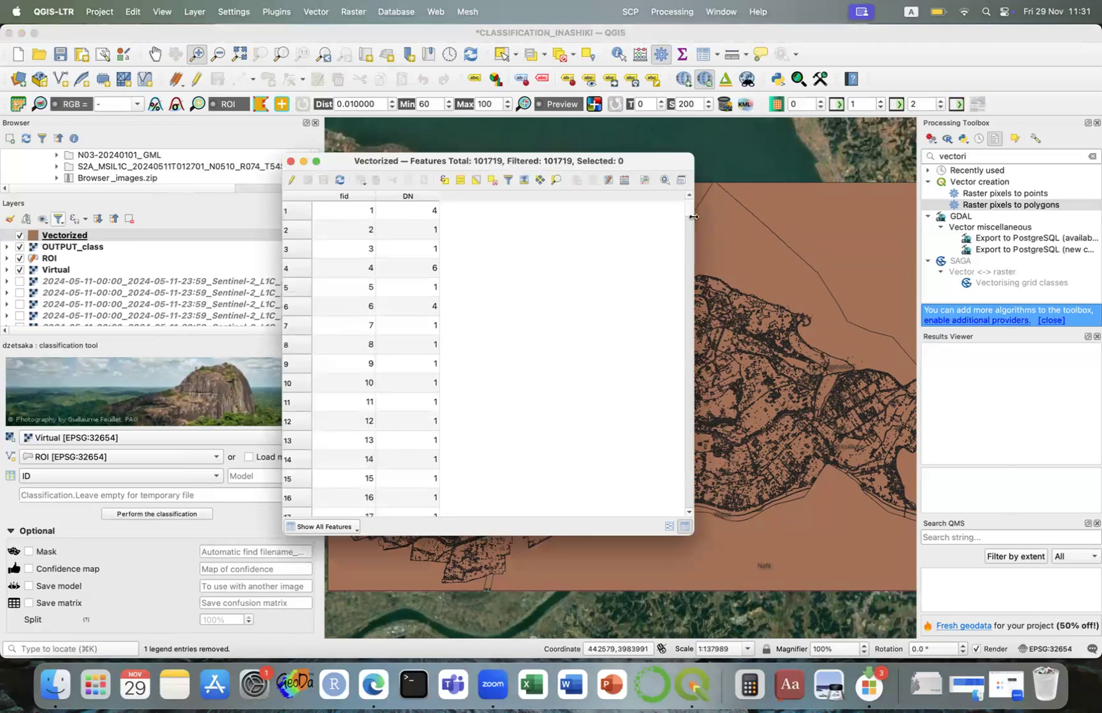
drag(691, 210, 683, 173)
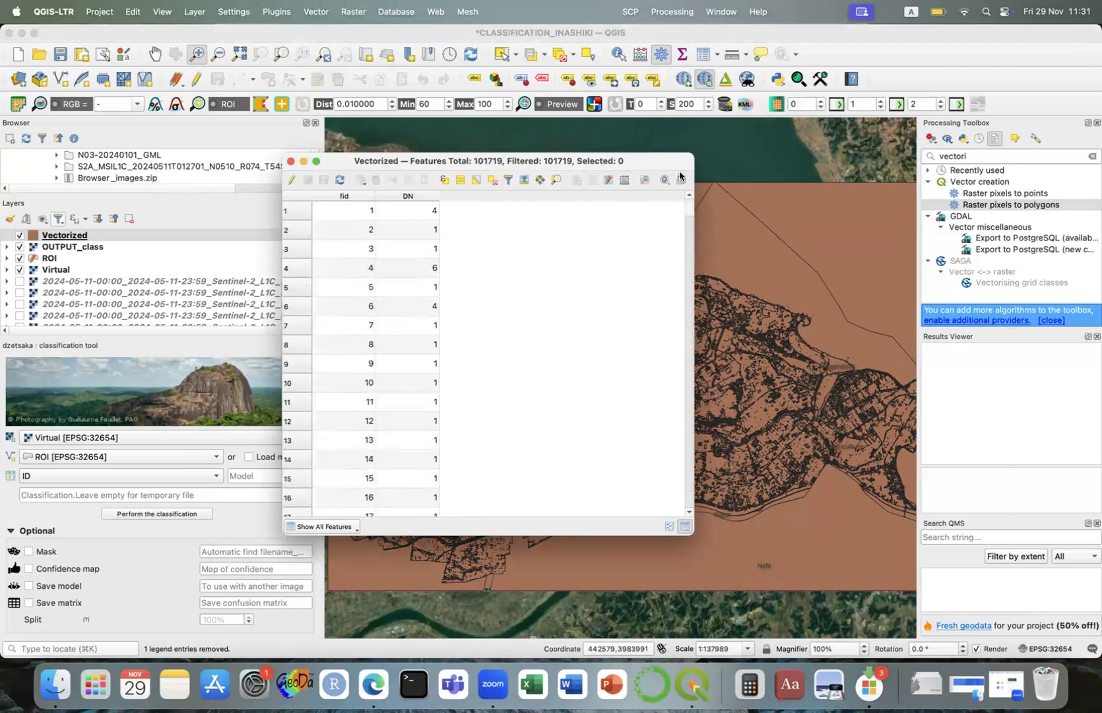
click(290, 161)
Dissolve the Vectorized layer by the DN field into a temporary layer
click(315, 11)
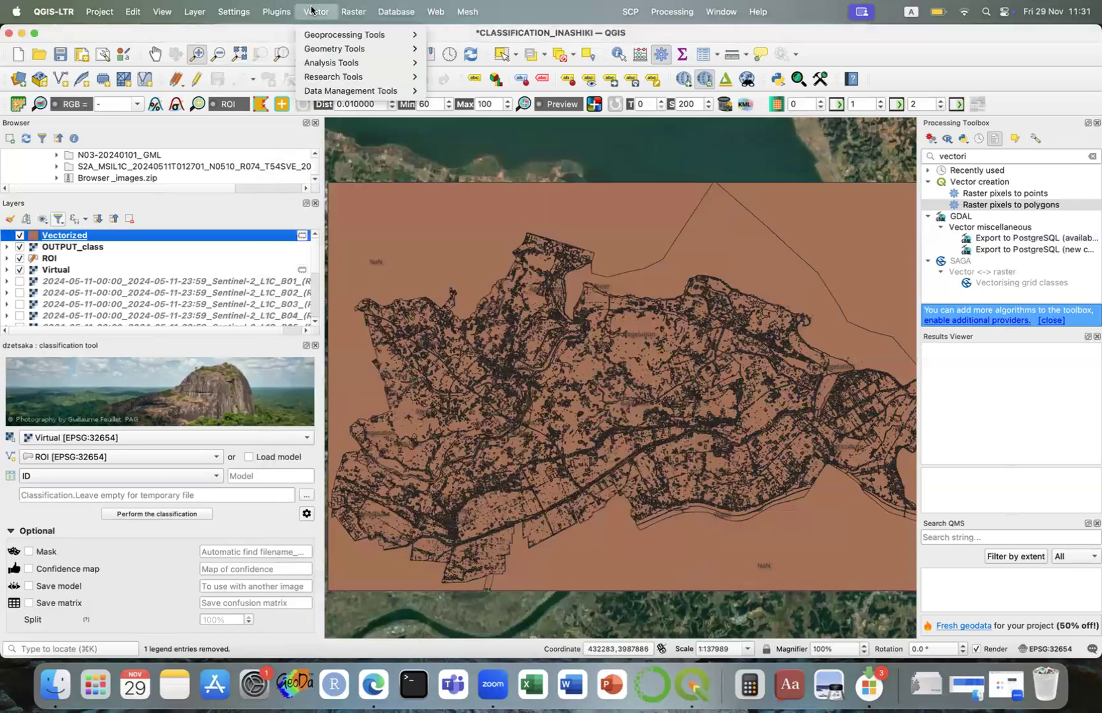
mouse_move(370, 34)
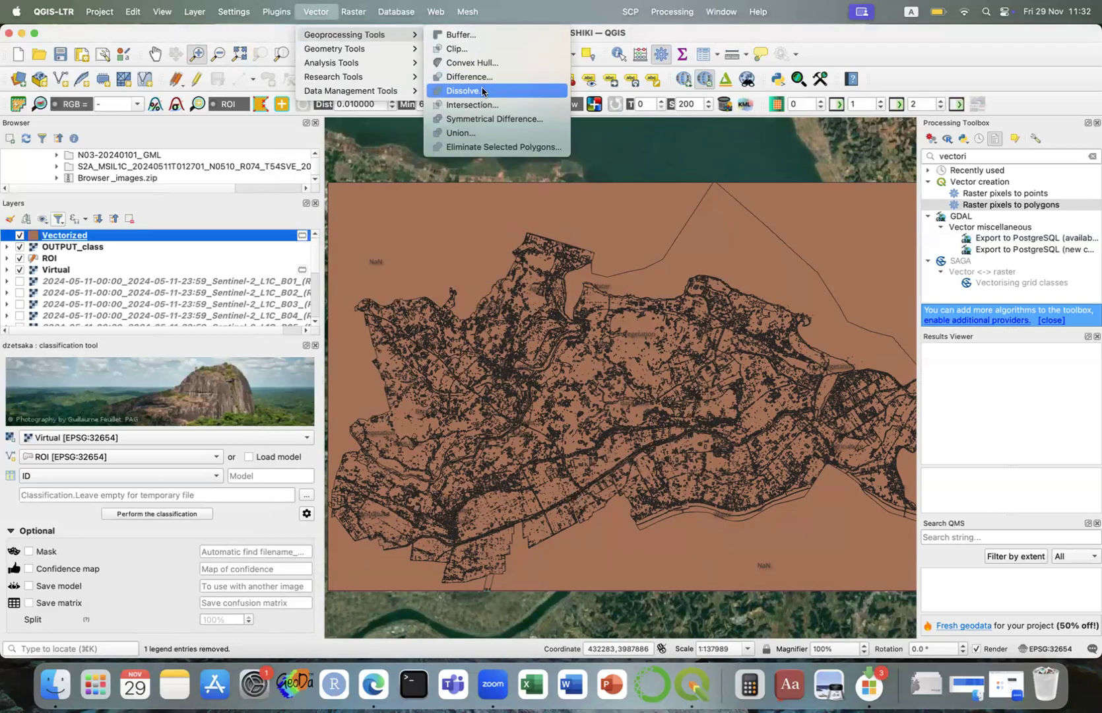
click(482, 92)
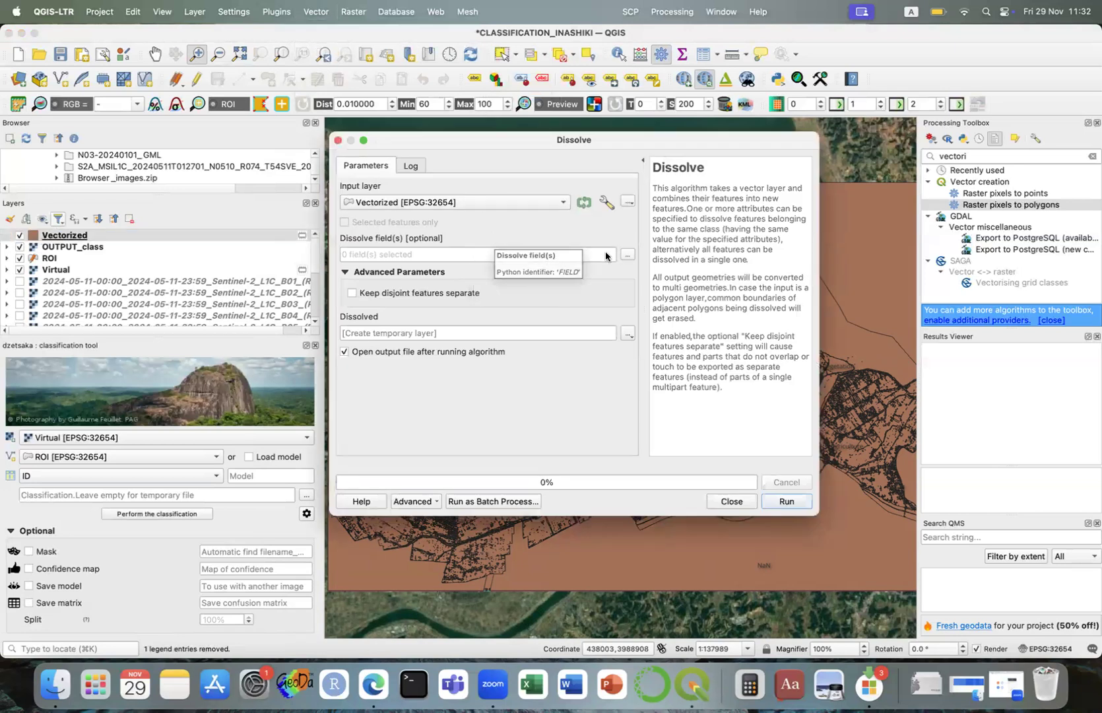
click(627, 255)
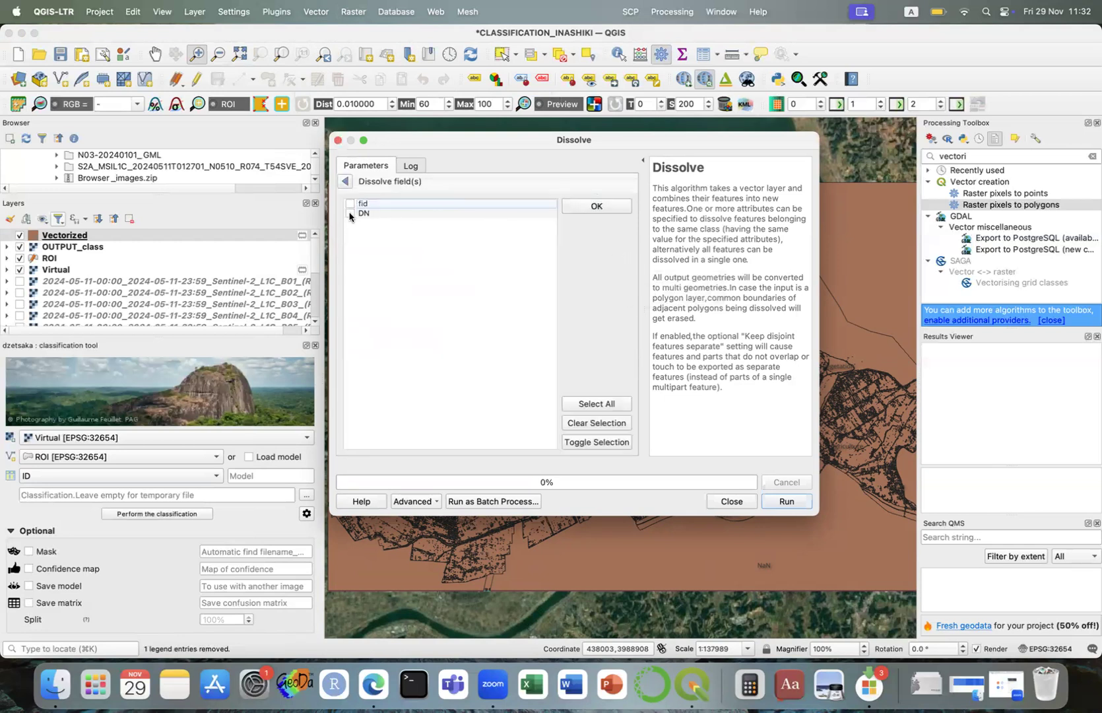
click(350, 214)
click(345, 181)
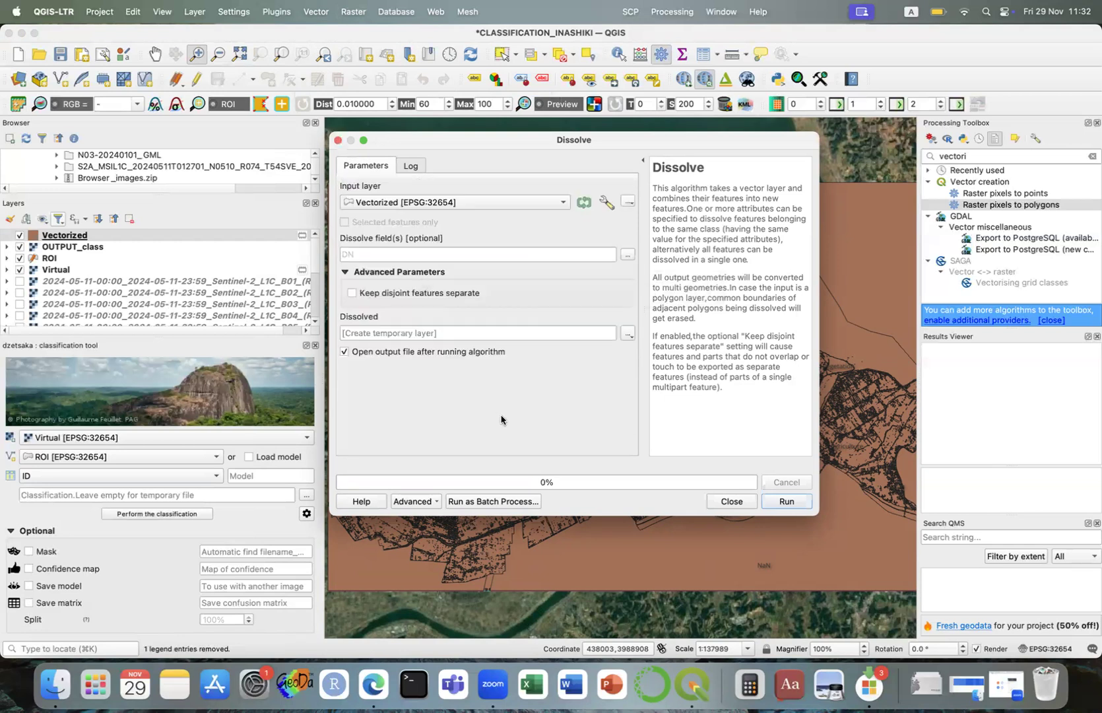
click(783, 503)
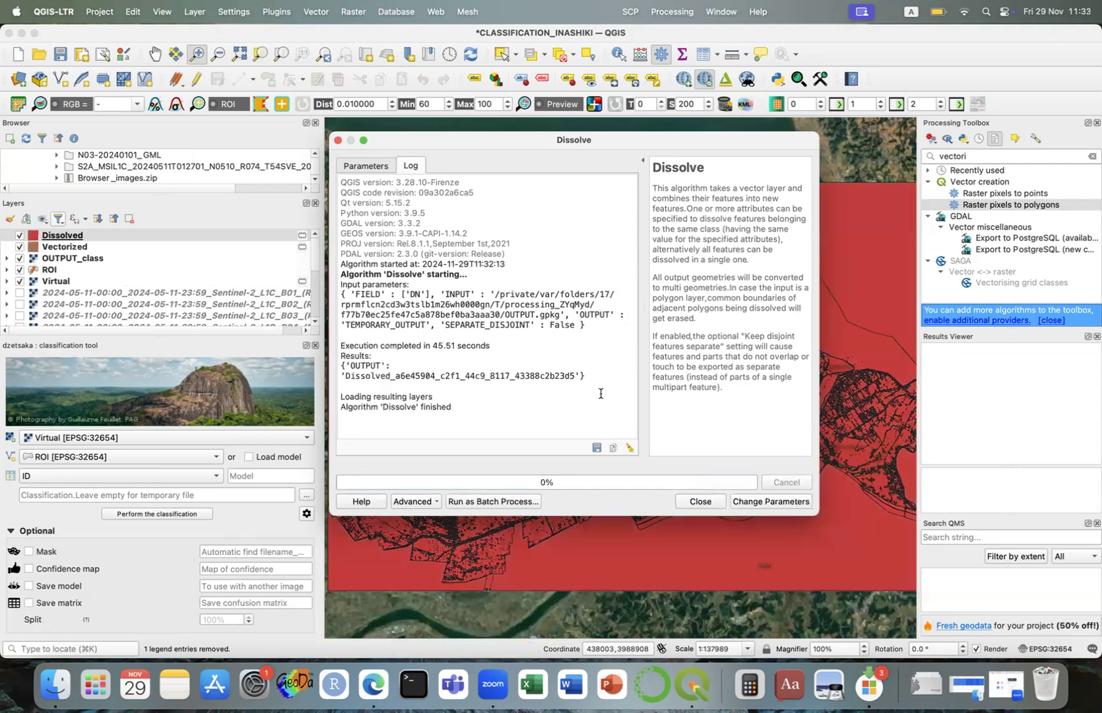
click(701, 501)
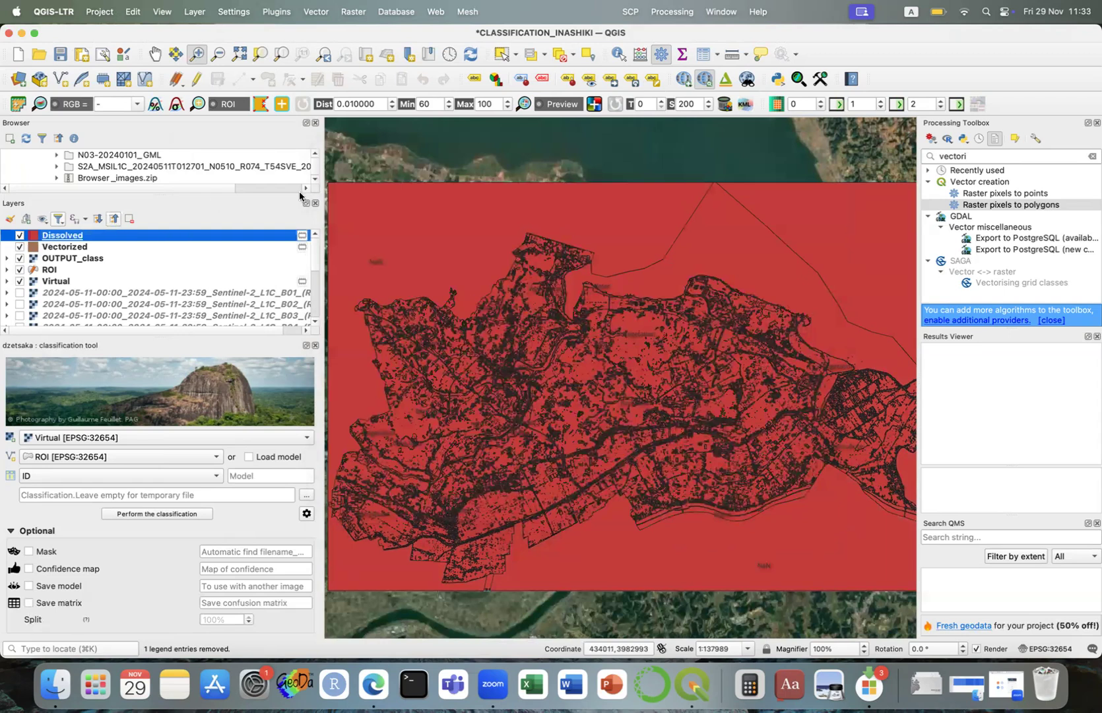
Sort the Dissolved layer's attribute table by DN in ascending order and delete the fid field in edit mode
click(705, 56)
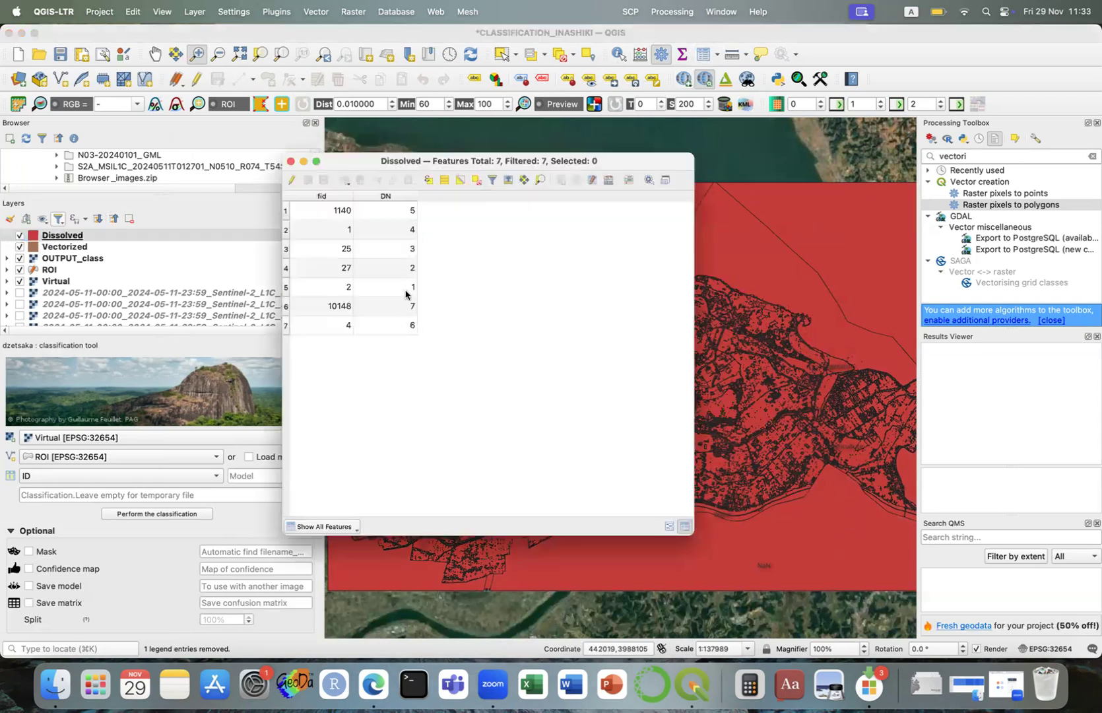
click(389, 198)
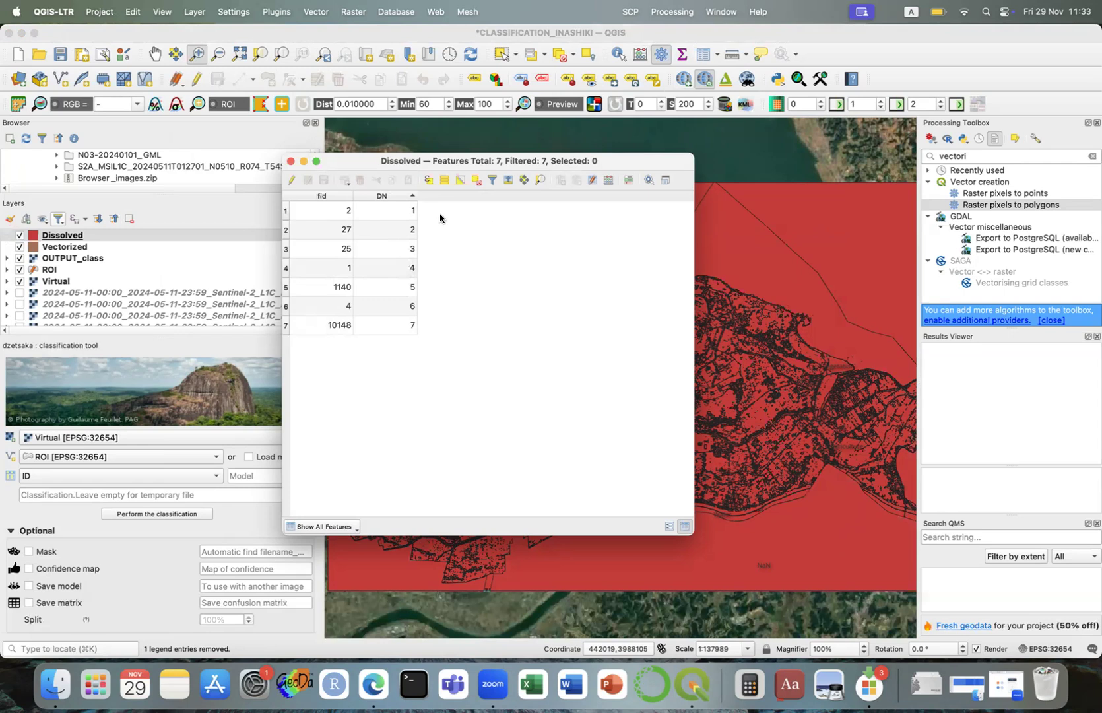
click(291, 180)
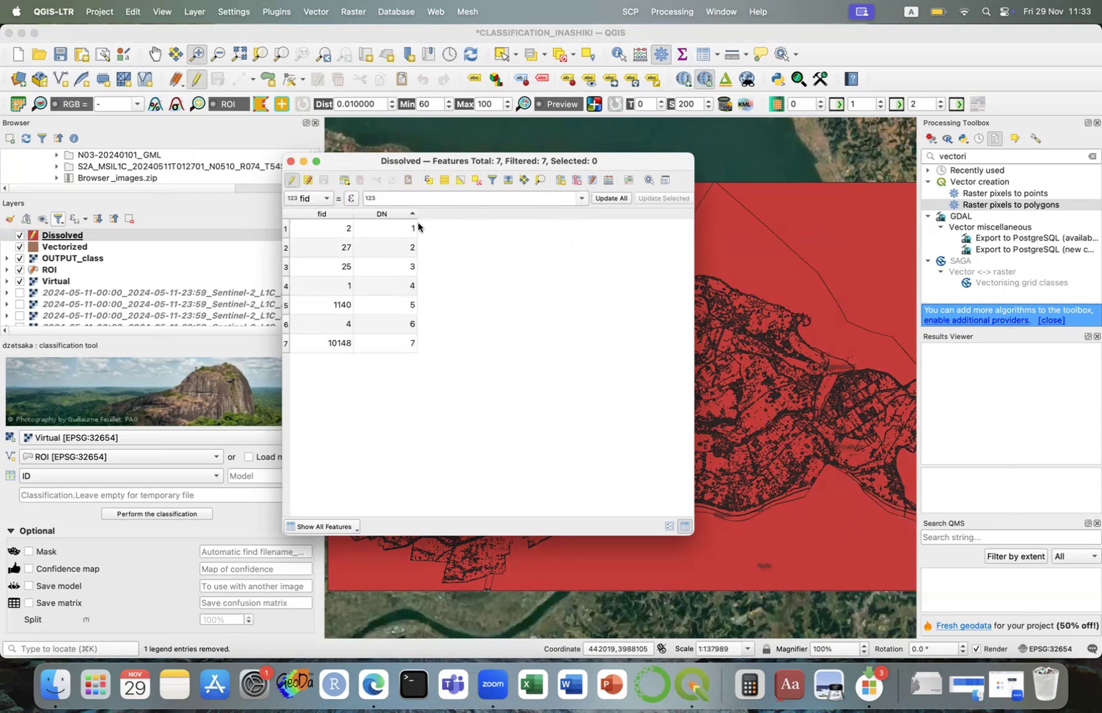
click(576, 179)
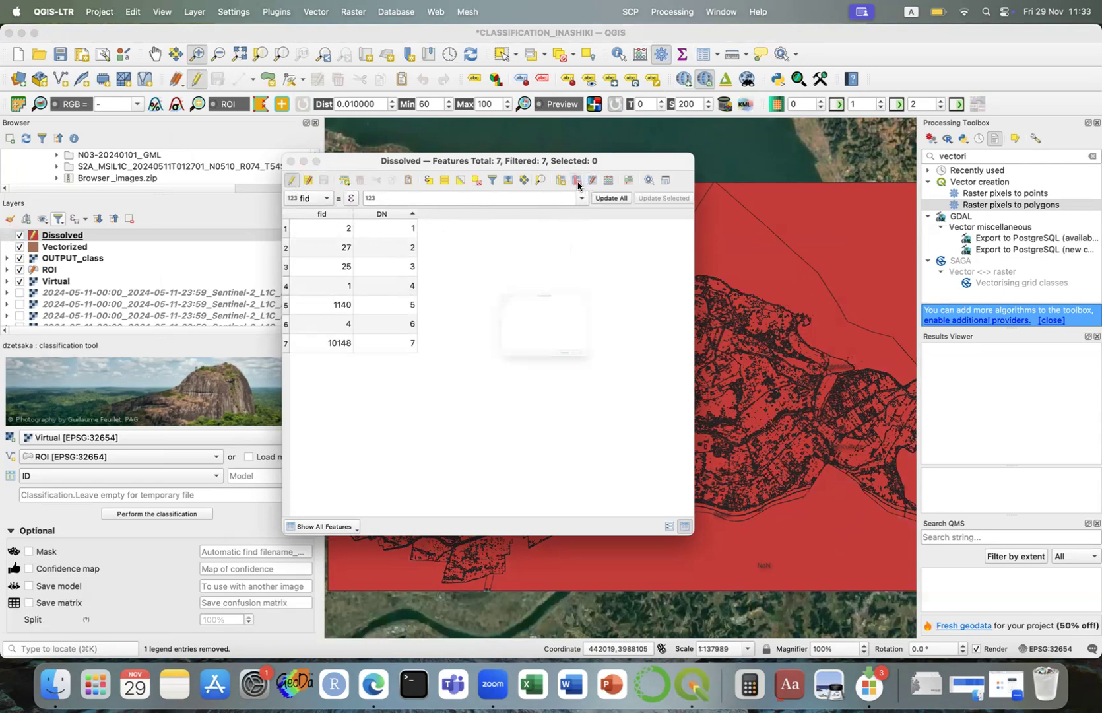
click(454, 248)
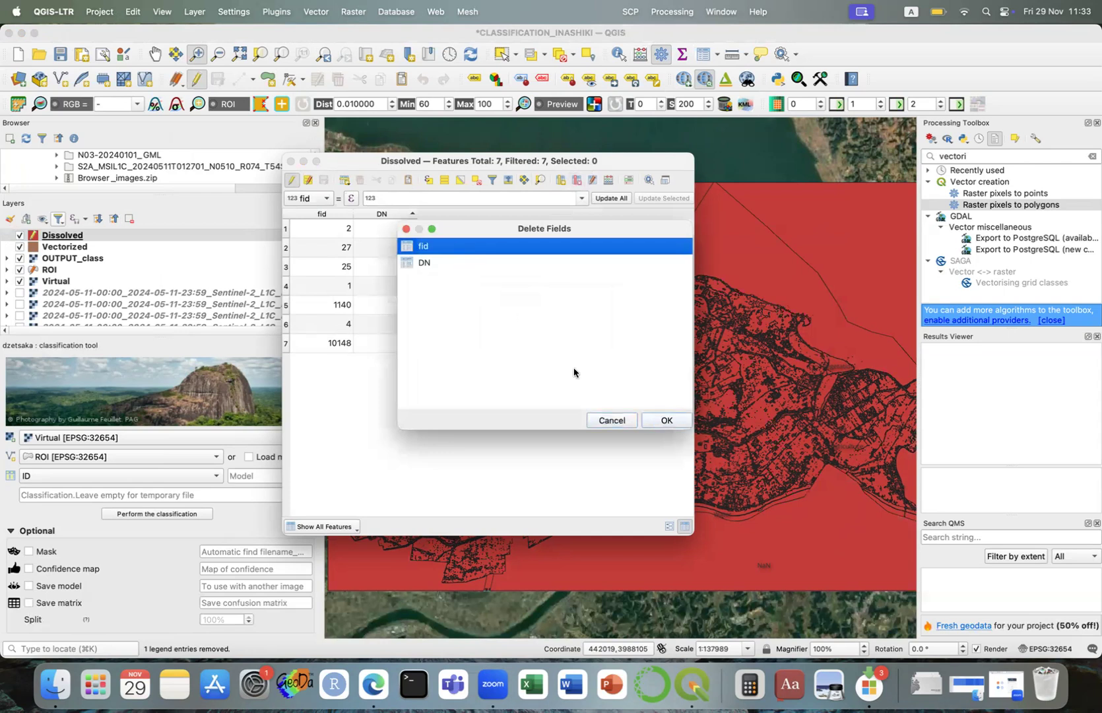
click(652, 421)
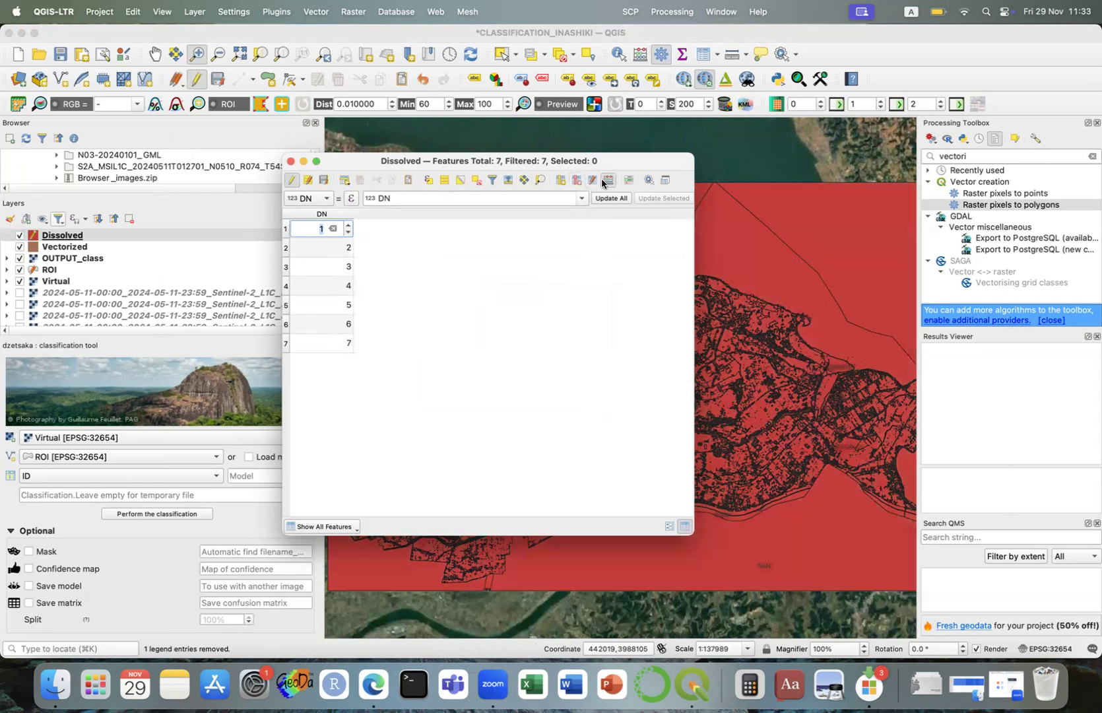
Add a whole-number field Area(ha) of length 10 to the Dissolved layer, calculated with the expression $area * 1e-4
click(598, 181)
click(584, 250)
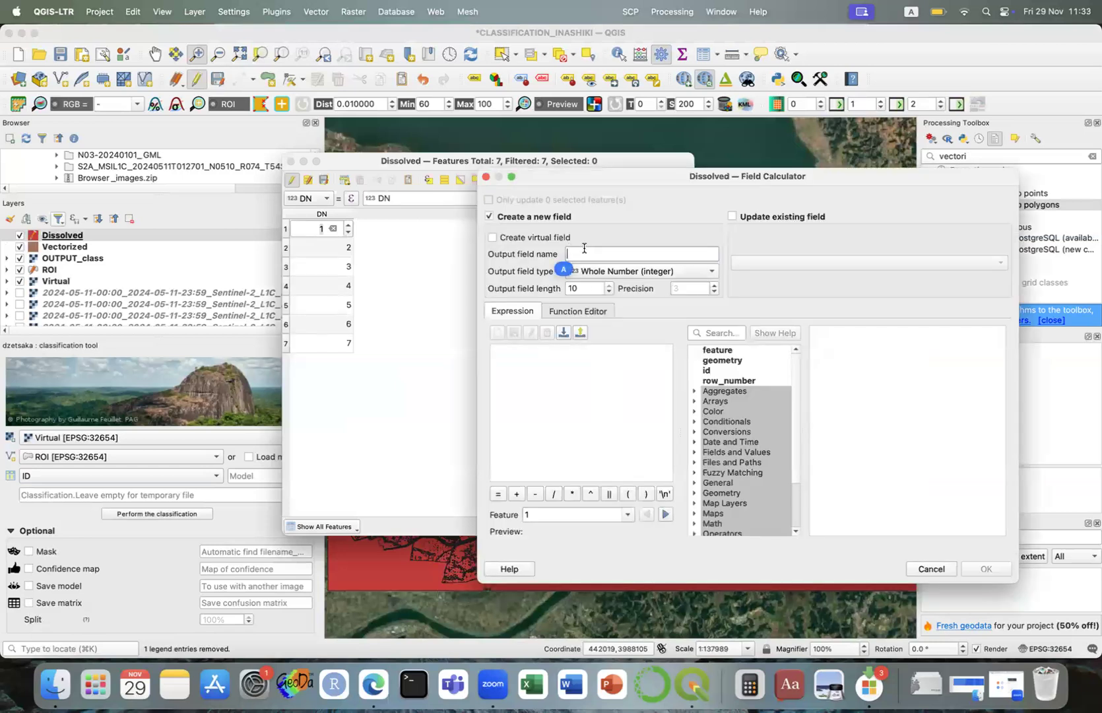
text(Area(ha))
click(711, 334)
text($)
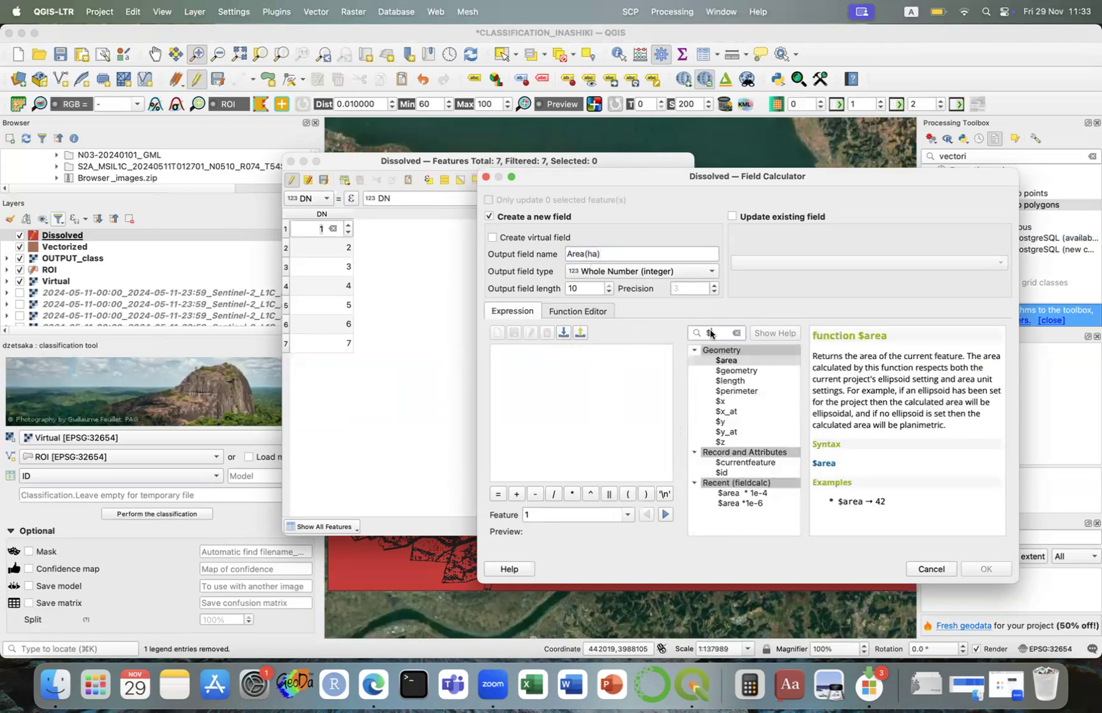
double_click(731, 363)
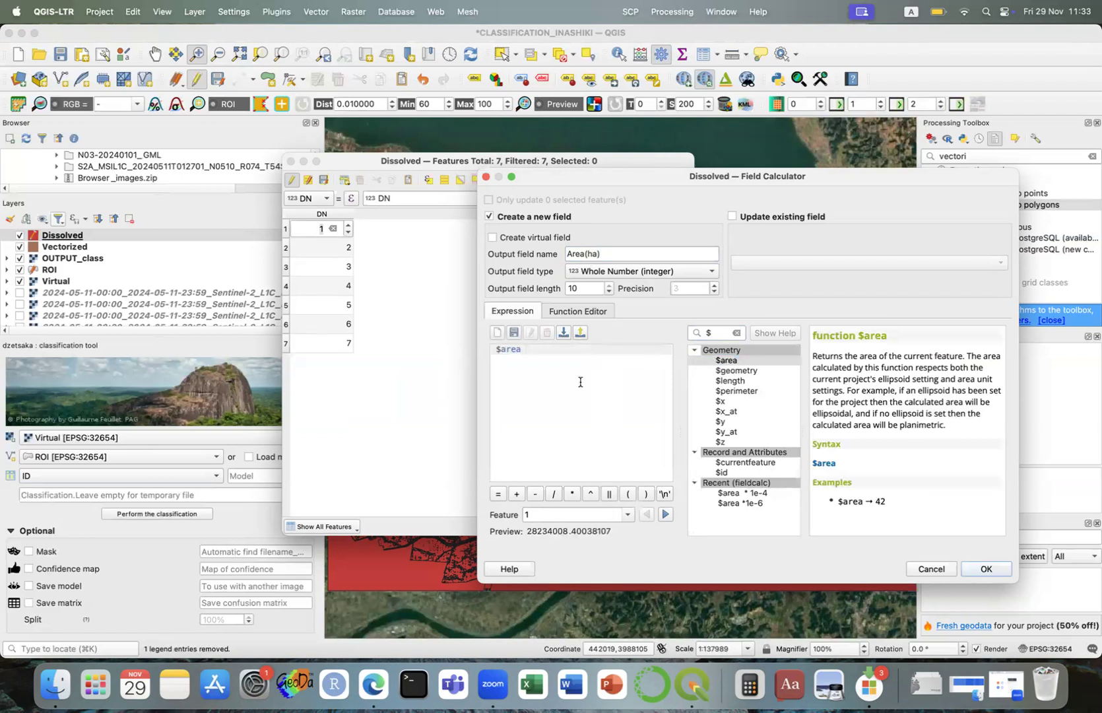
click(572, 494)
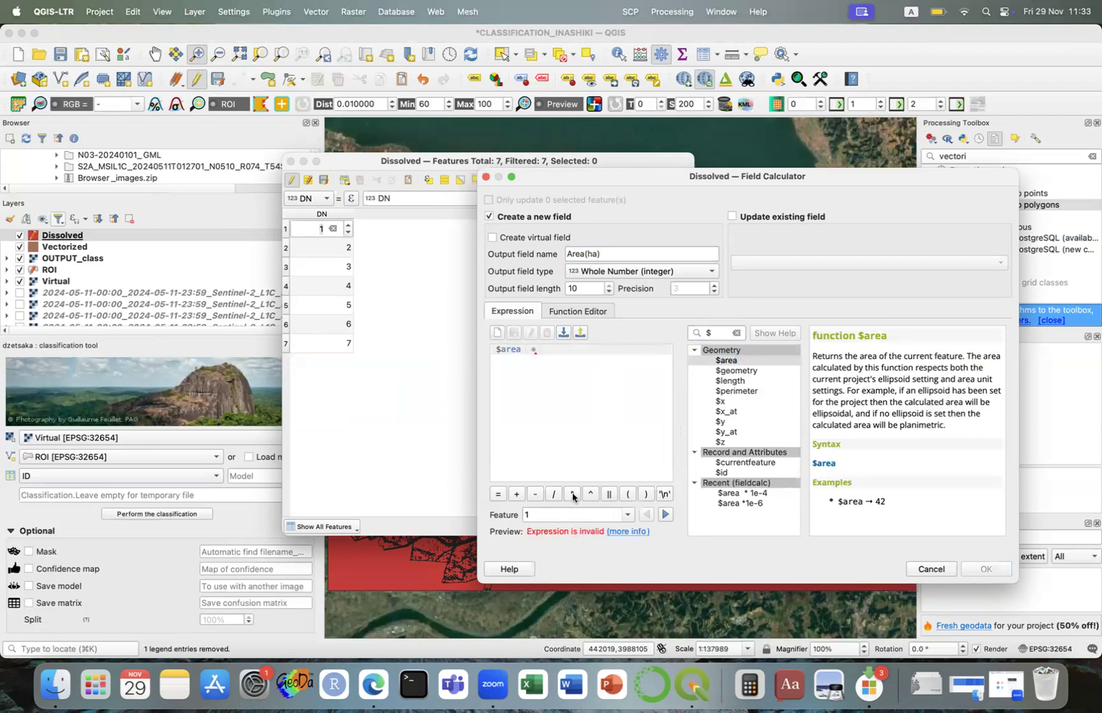
text(1e-4)
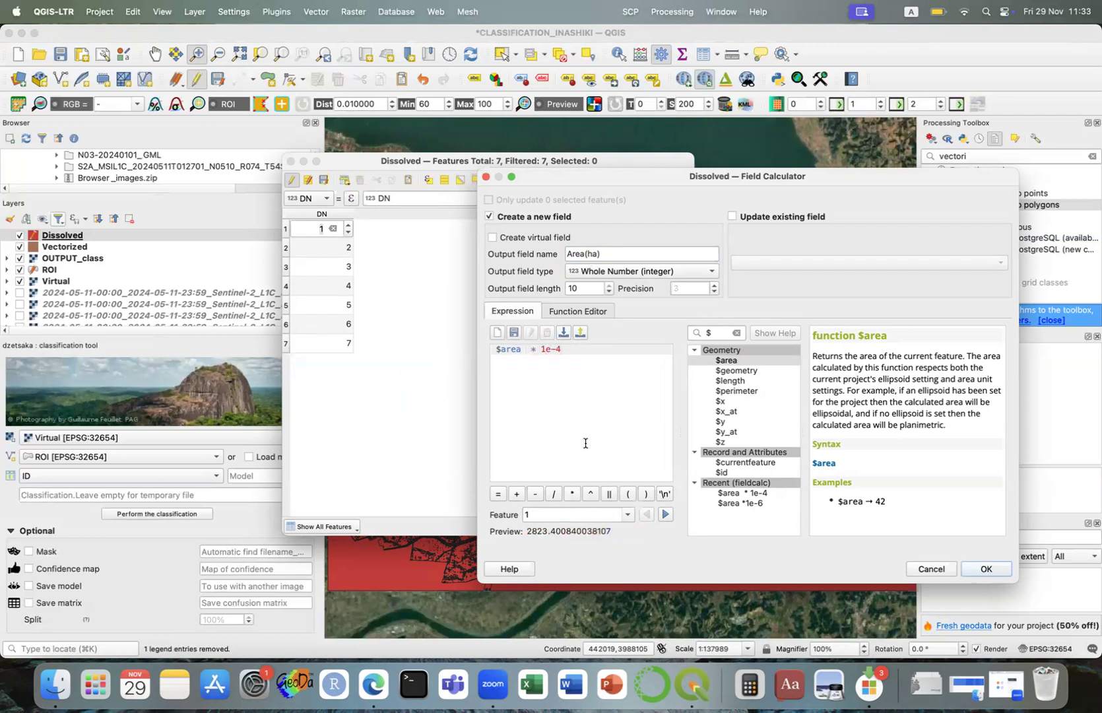
key(BackSpace)
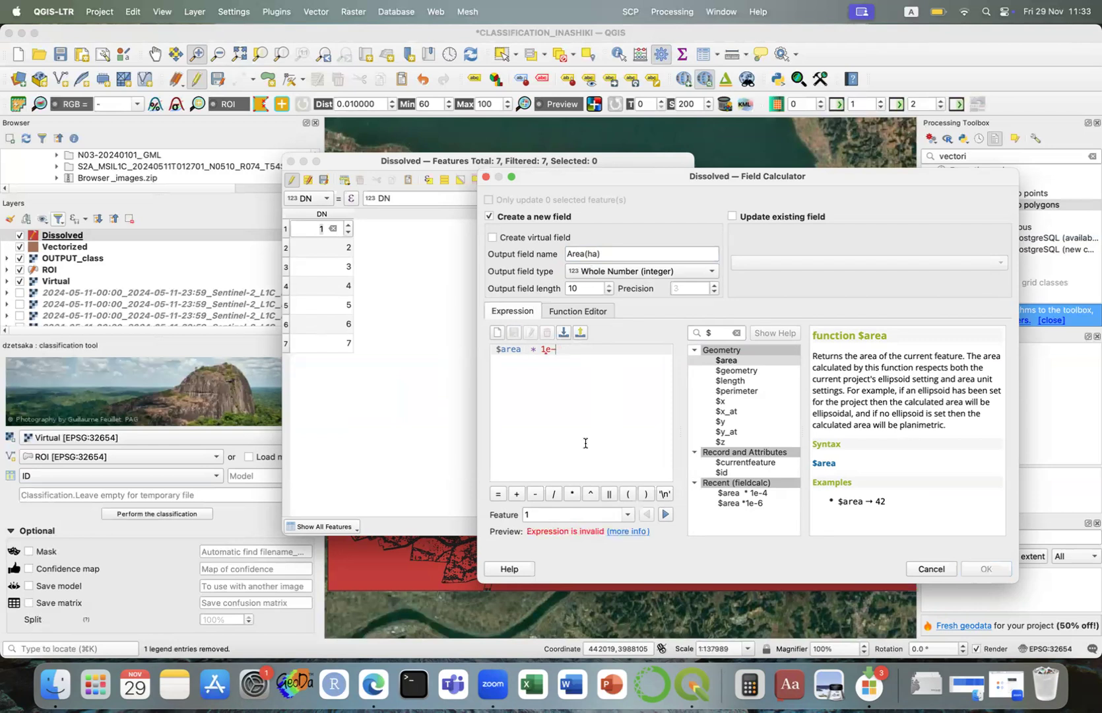
text(6)
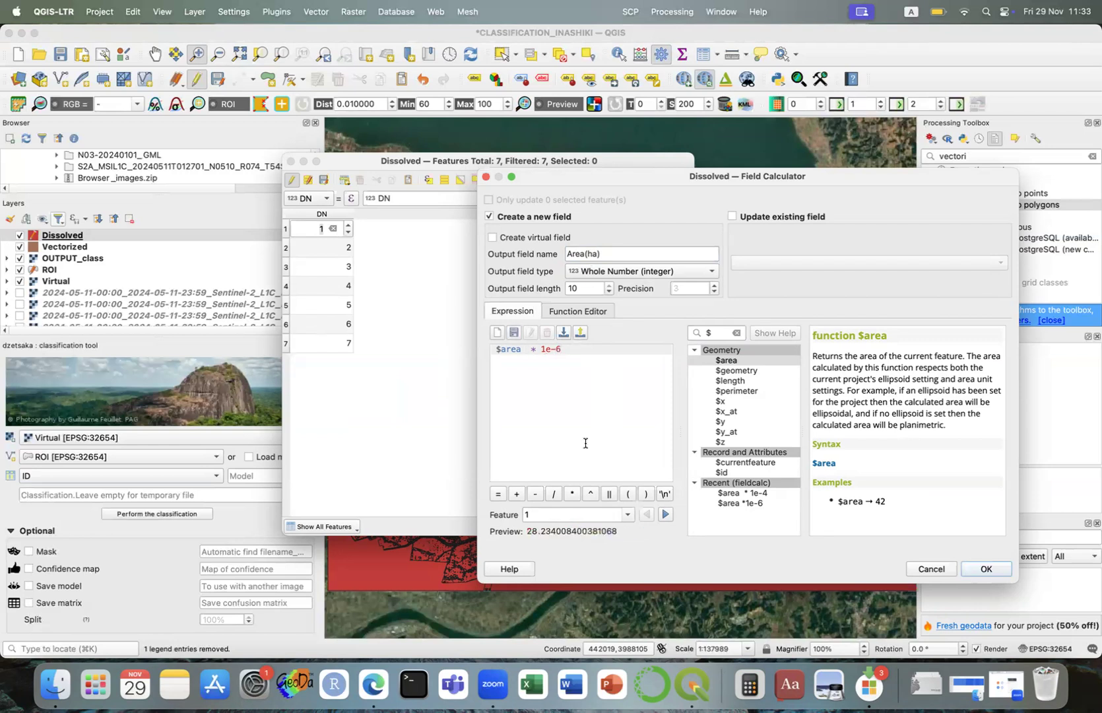
key(BackSpace)
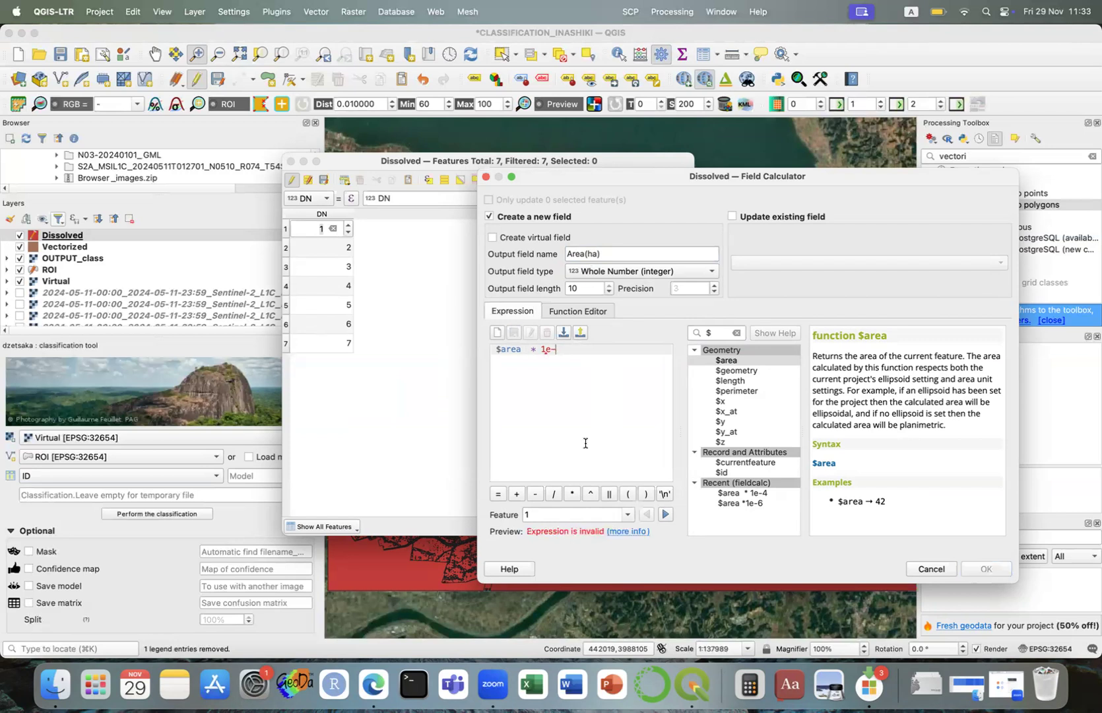
text(4)
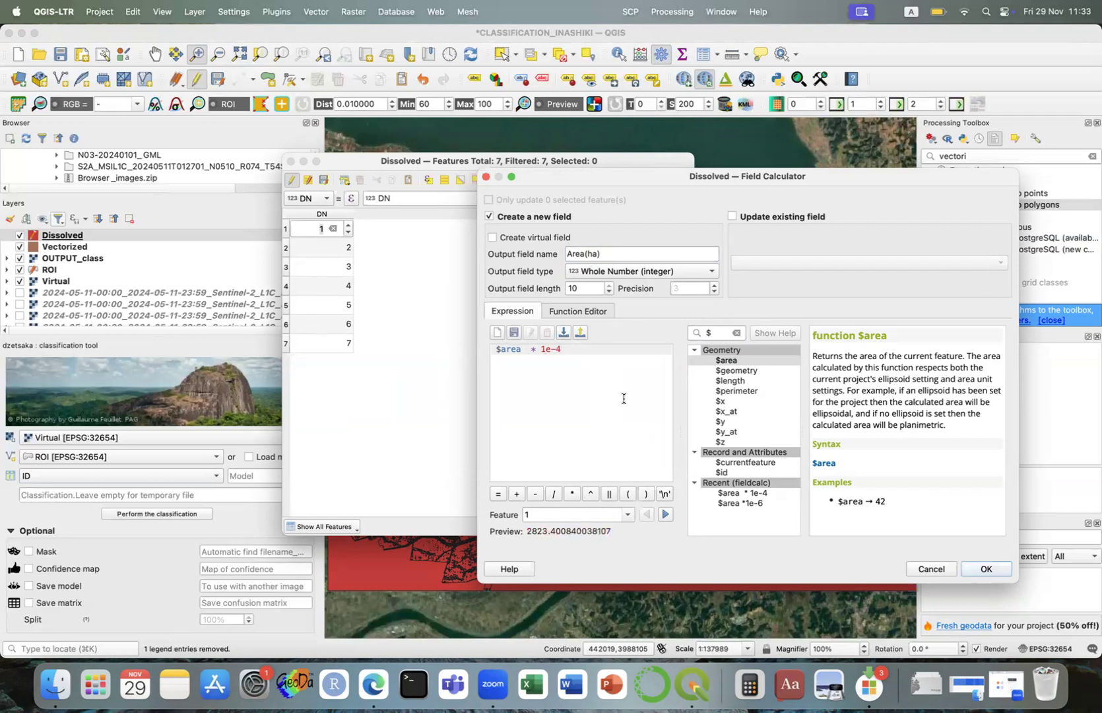
click(984, 569)
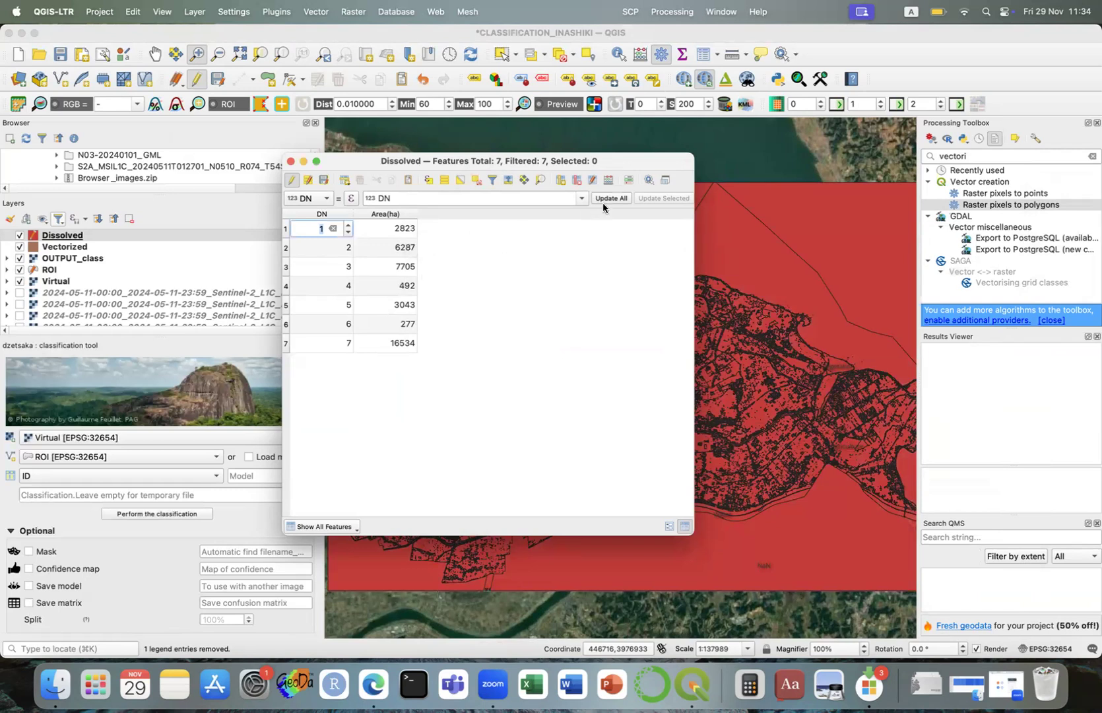
Add a whole-number field Percentage of length 10 to the Dissolved layer, calculated as "Area(ha)" / sum("Area(ha)") * 100
click(609, 181)
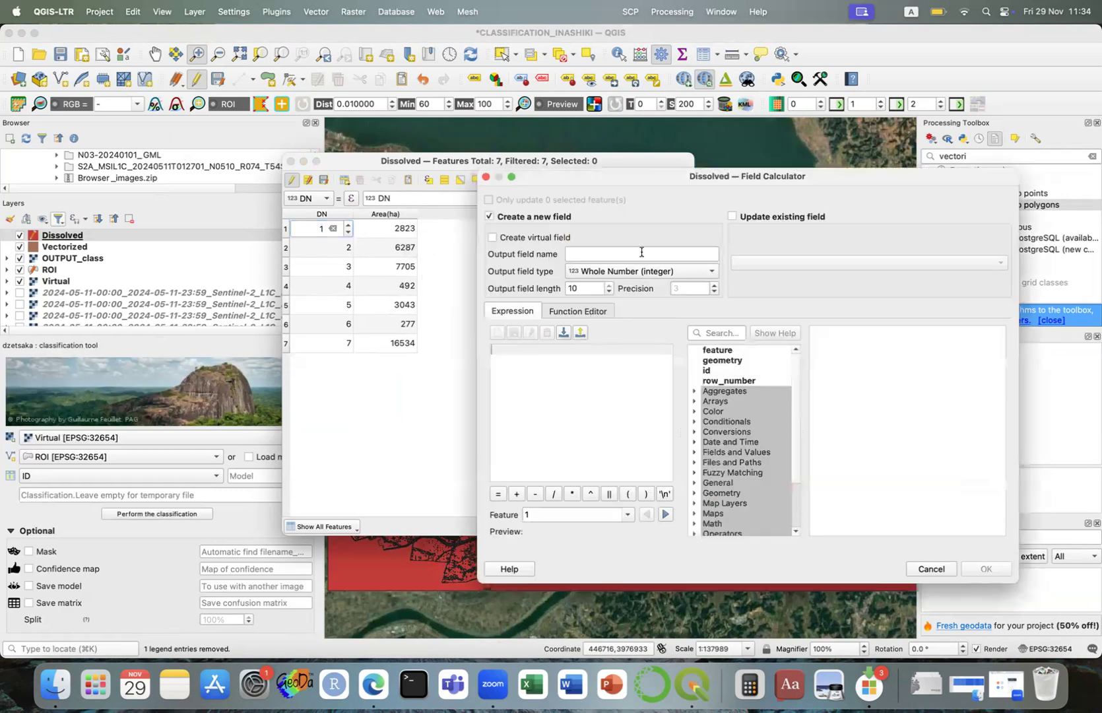
click(618, 260)
text(Percentage)
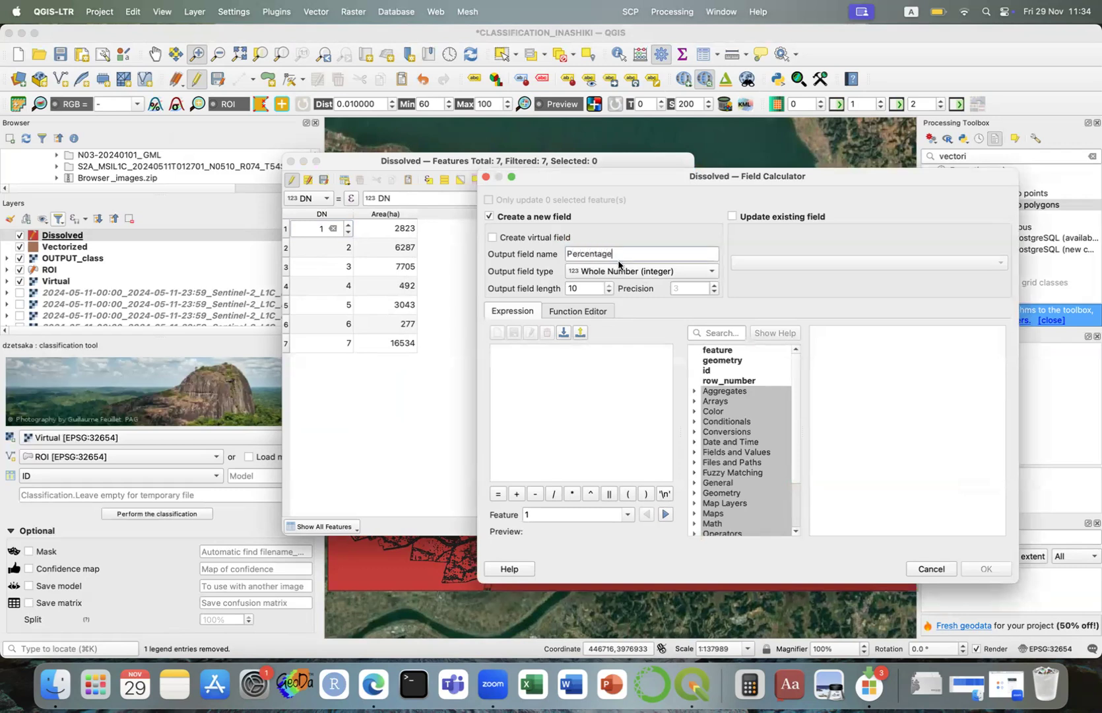
click(573, 349)
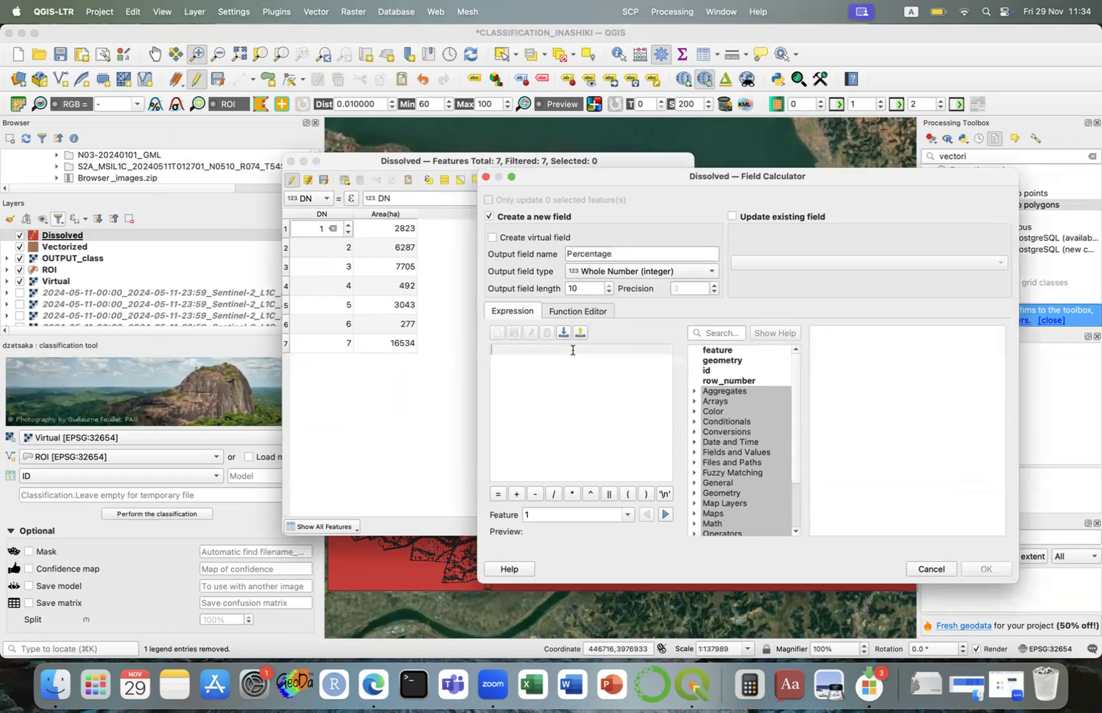
click(695, 452)
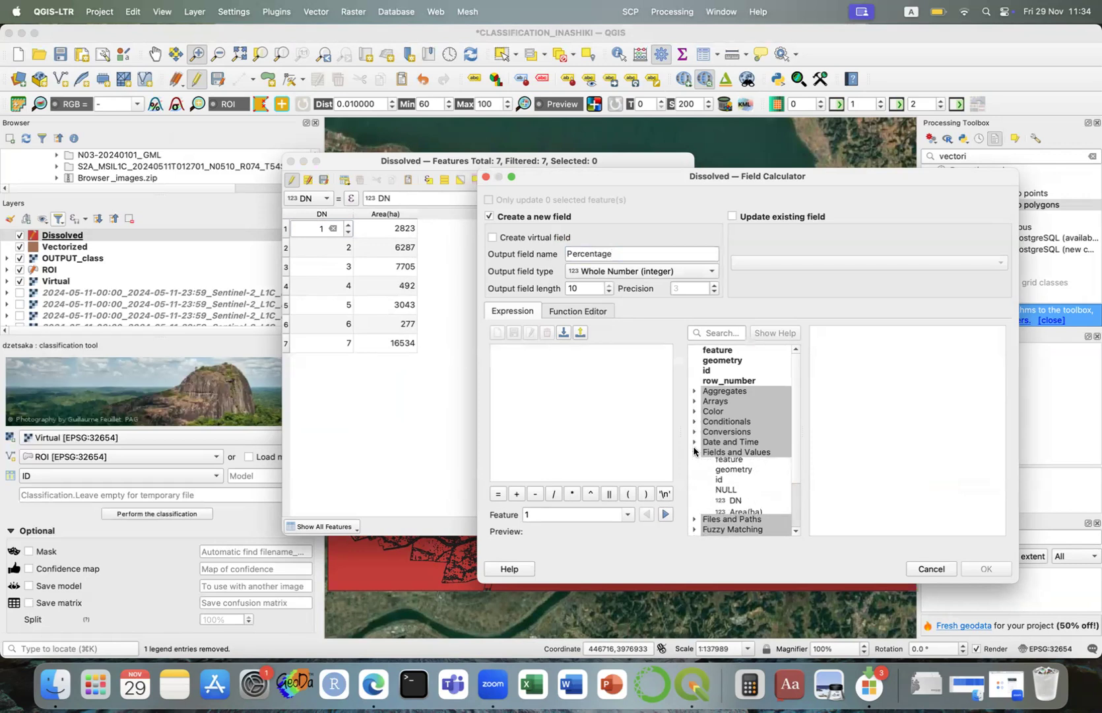
double_click(740, 516)
click(553, 495)
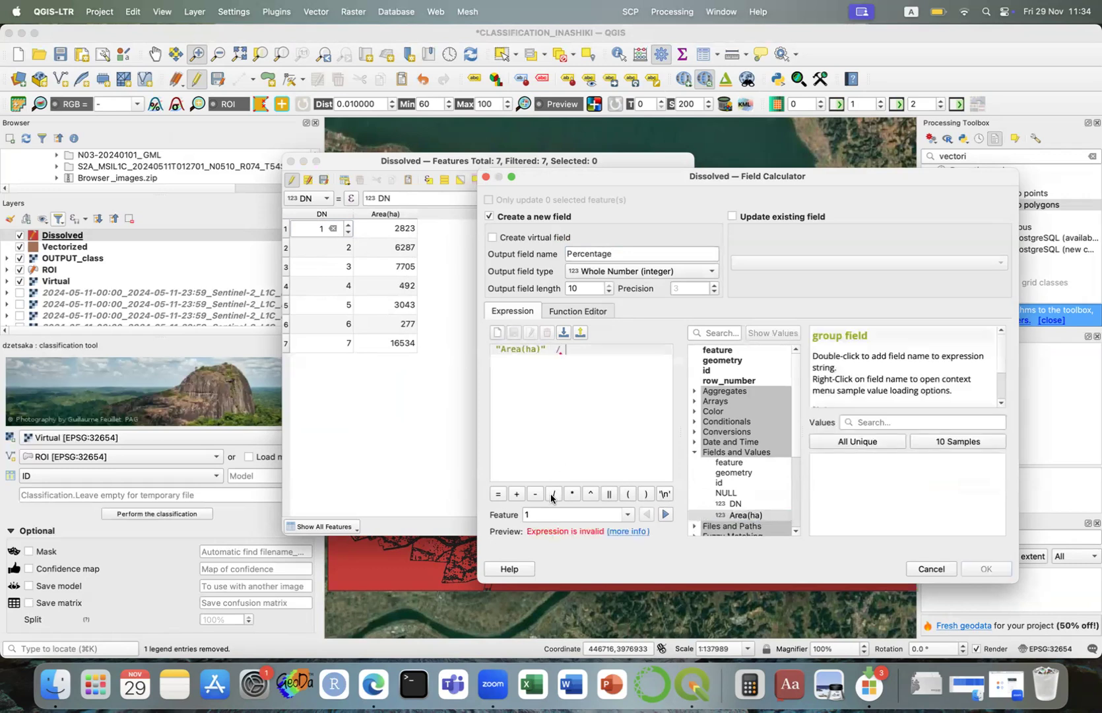
text(sum)
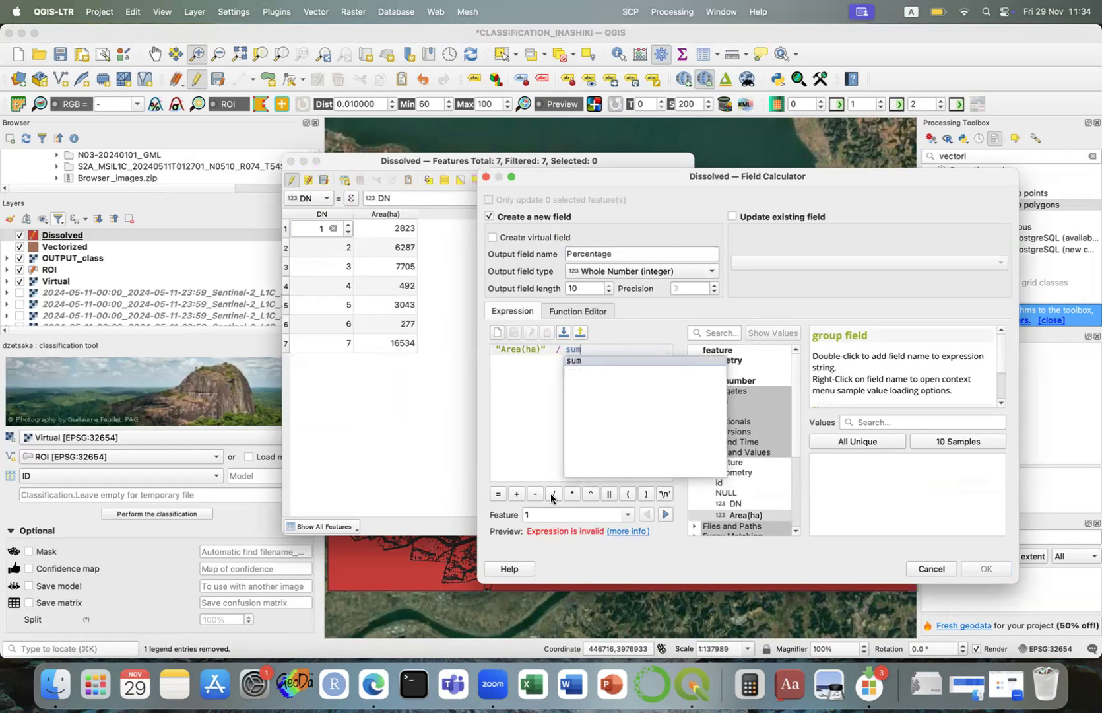
text(()
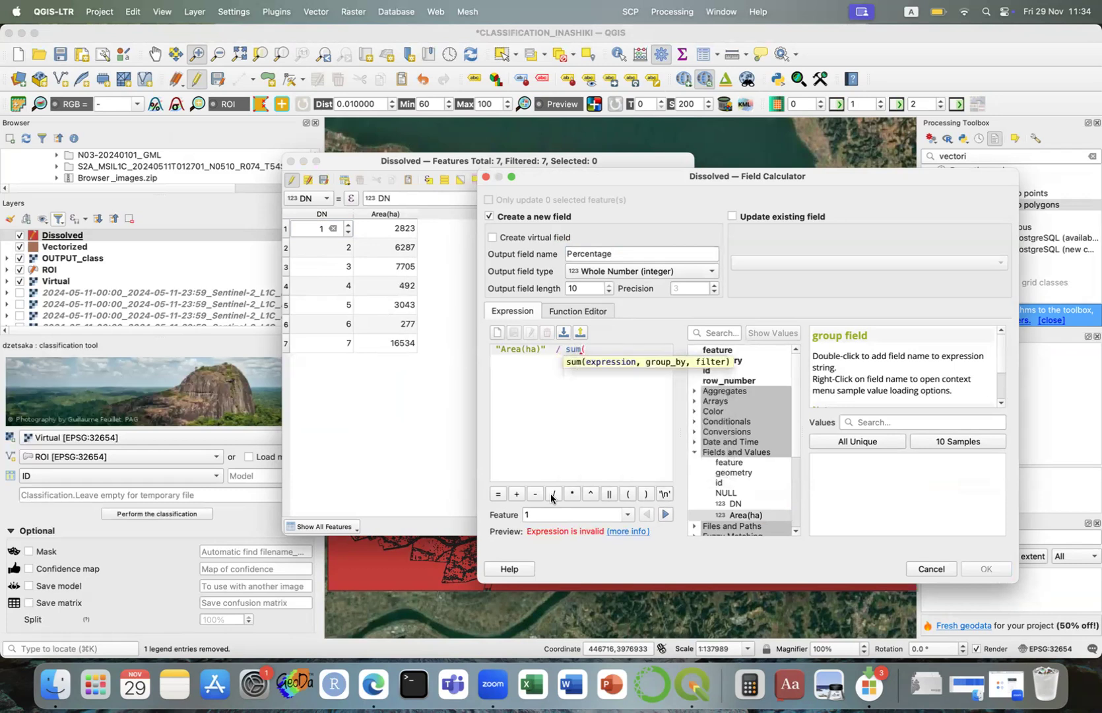
double_click(740, 516)
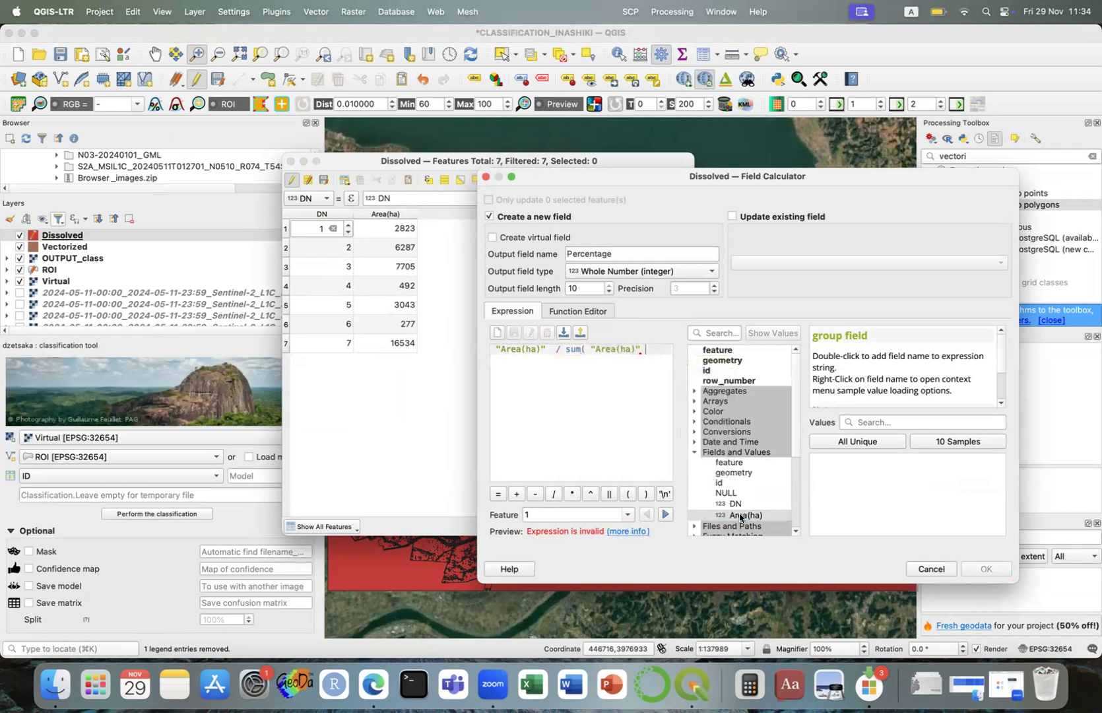
text())
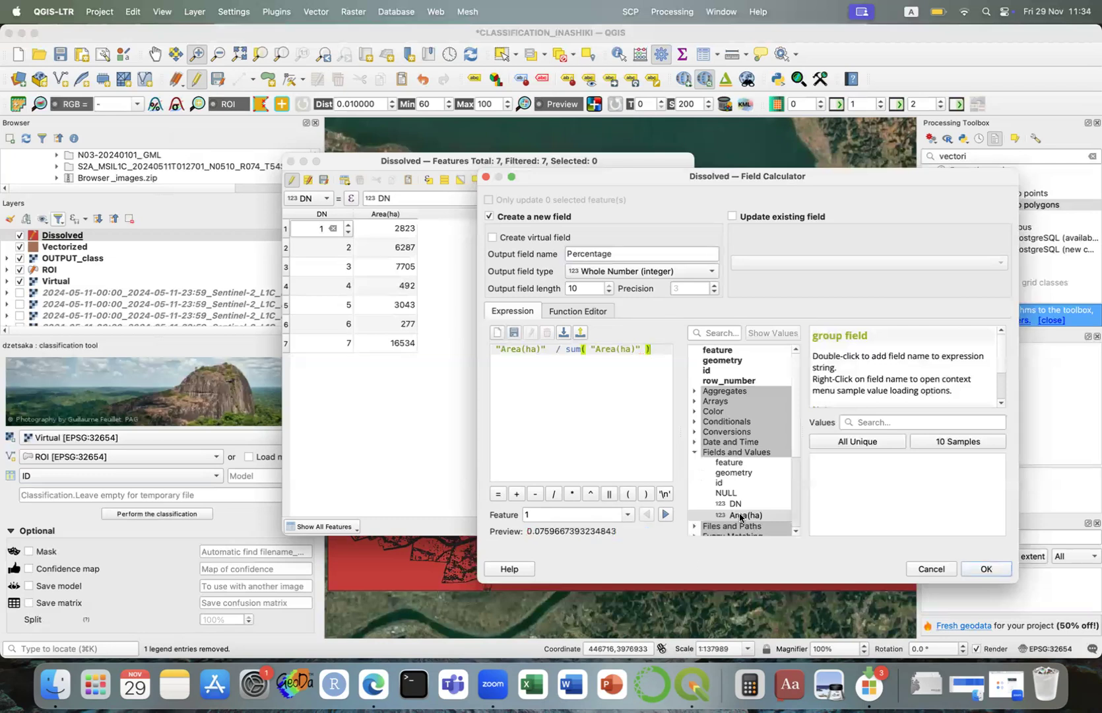
click(572, 494)
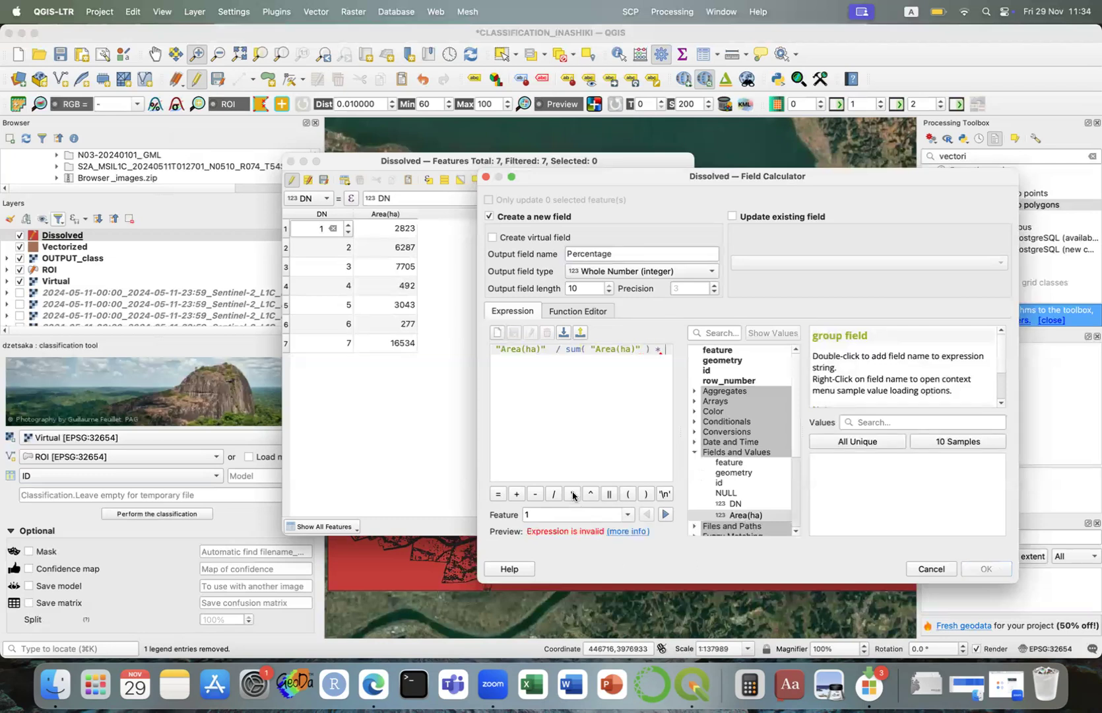
text(100)
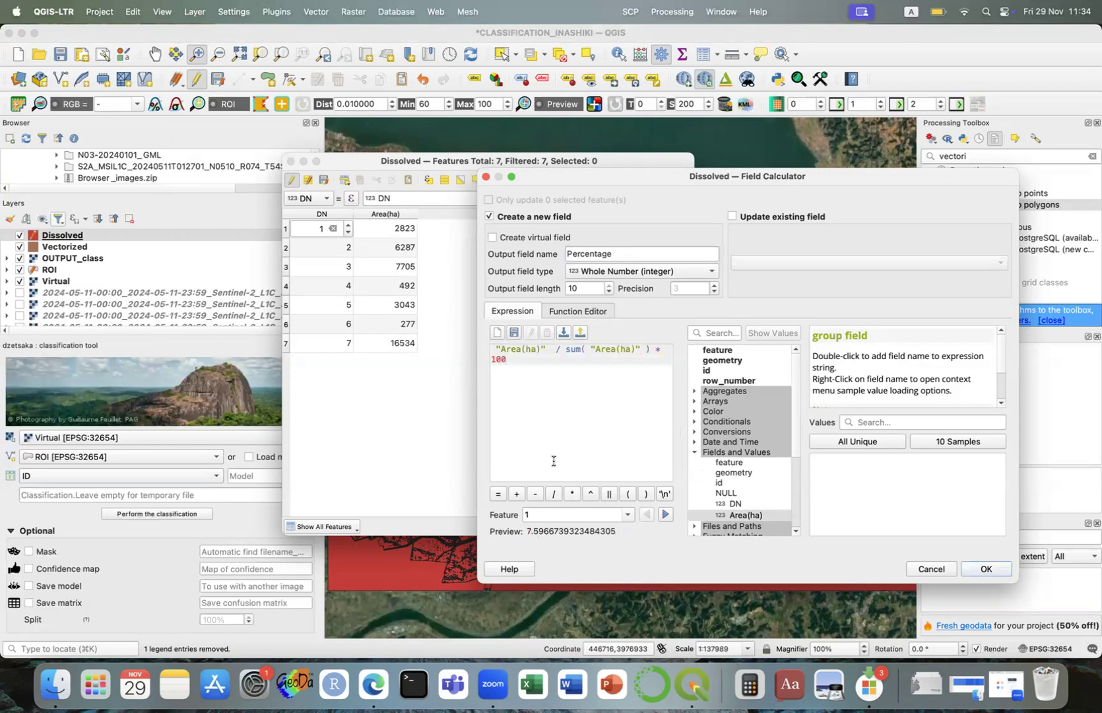
click(983, 569)
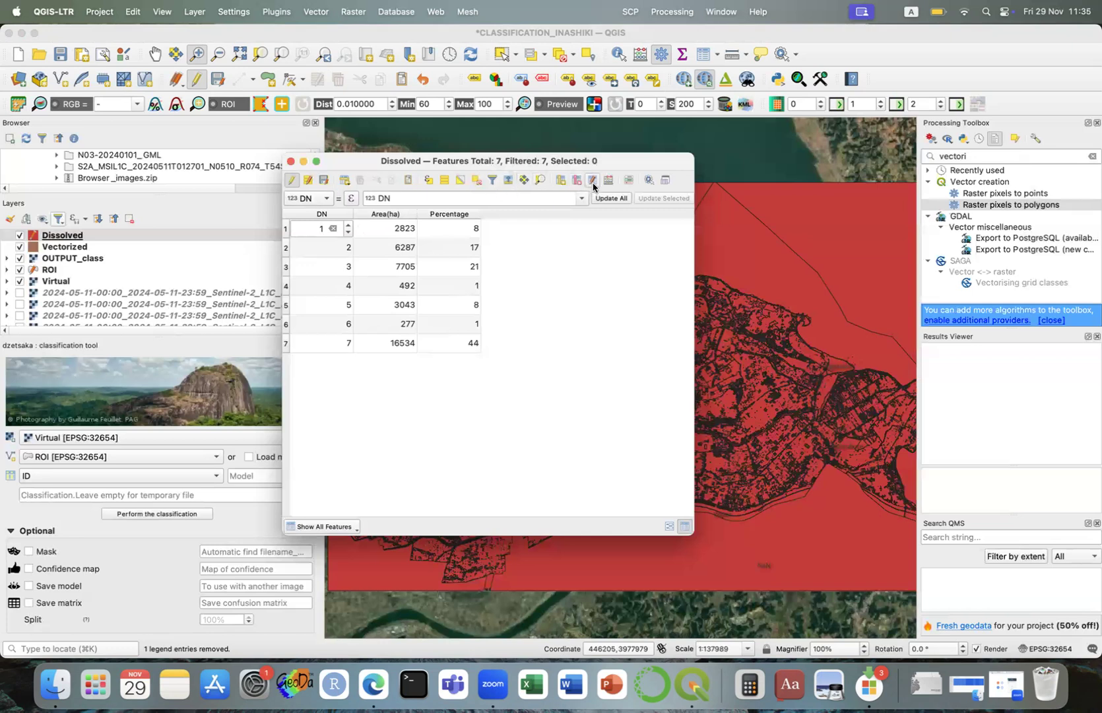
Add a text field named Class to the Dissolved layer with the comment "This is the LULC" and length 30
click(560, 182)
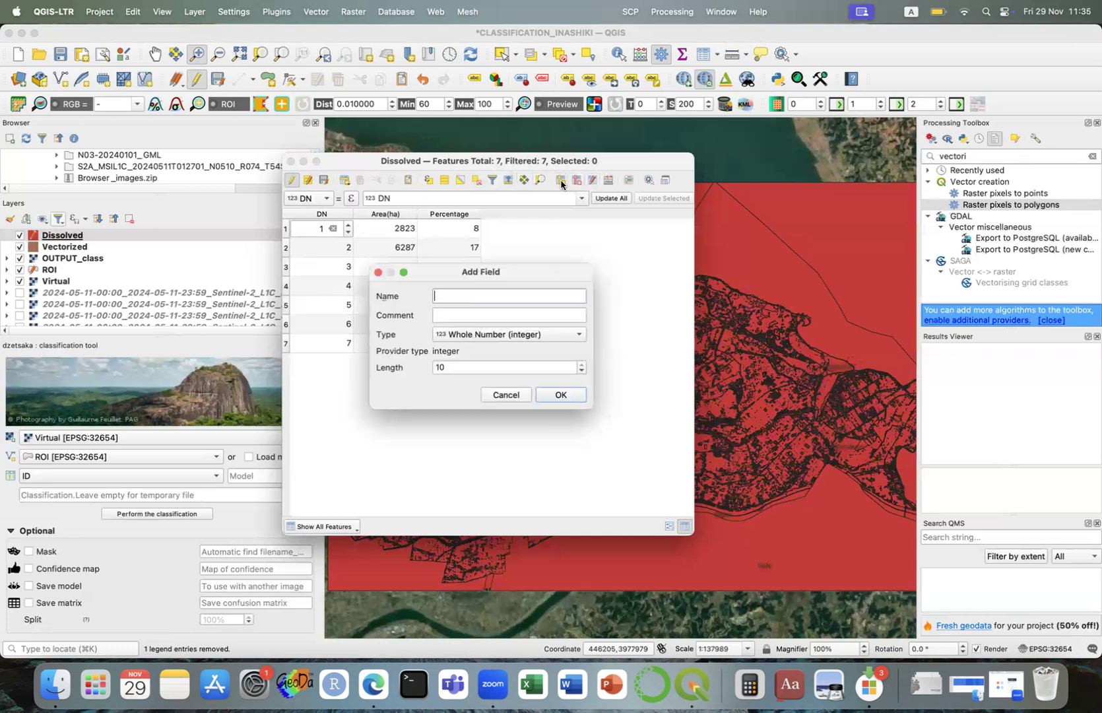
click(496, 335)
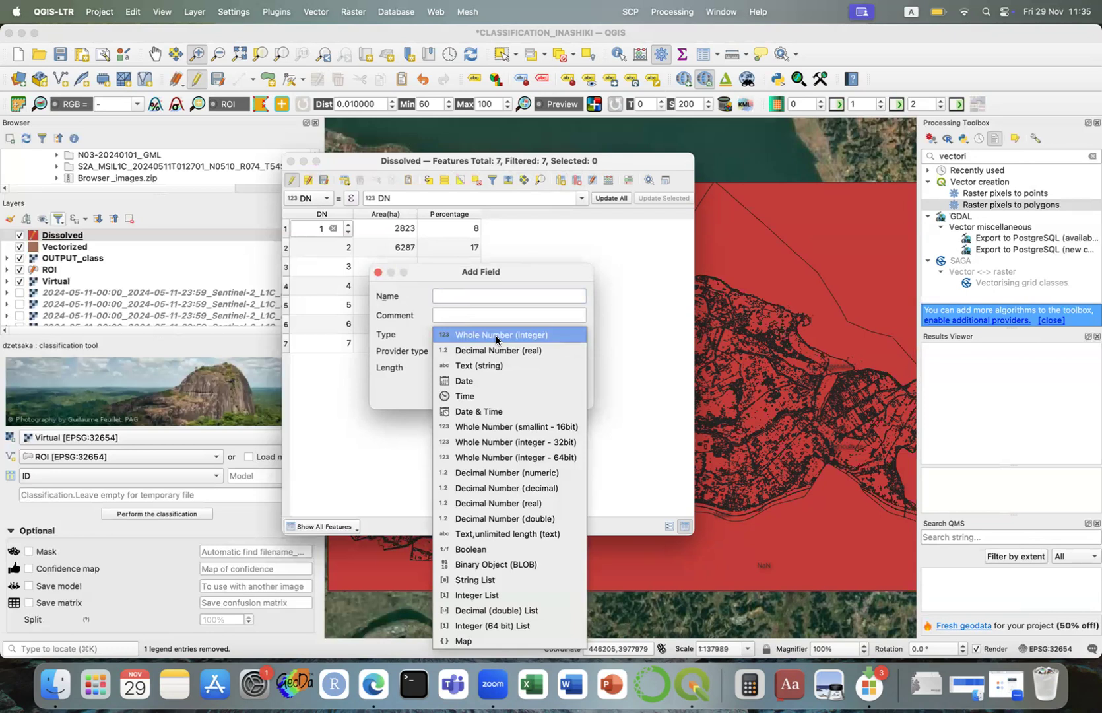
click(494, 364)
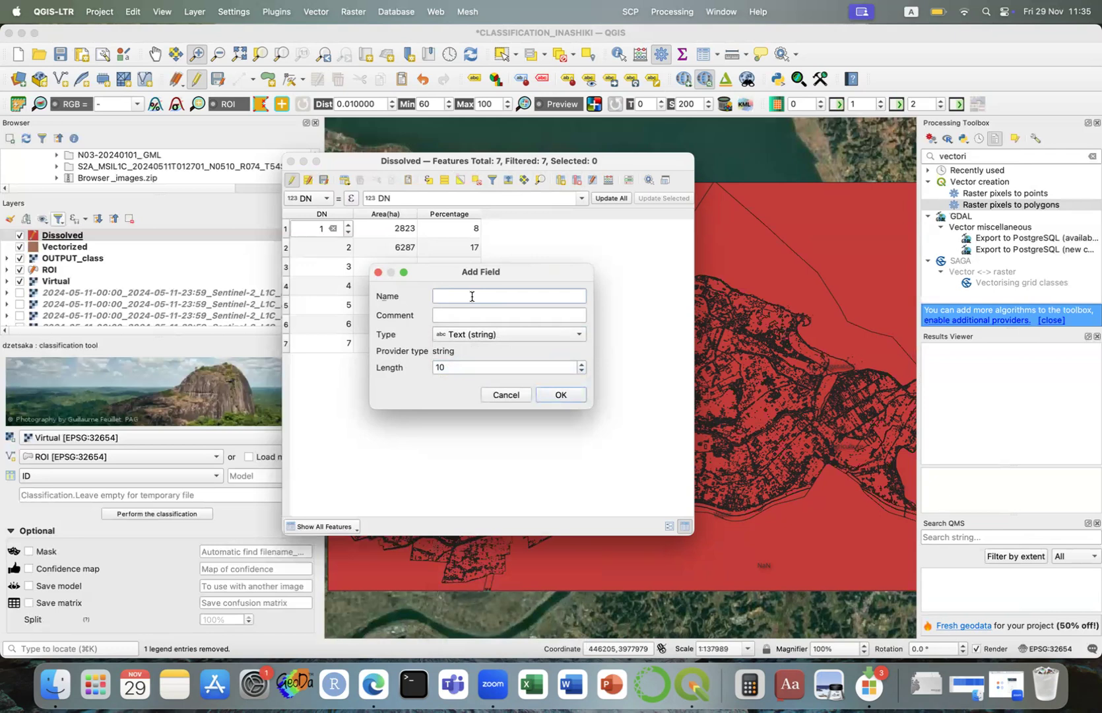
click(467, 315)
key(BackSpace)
key(BackSpace)
text(3)
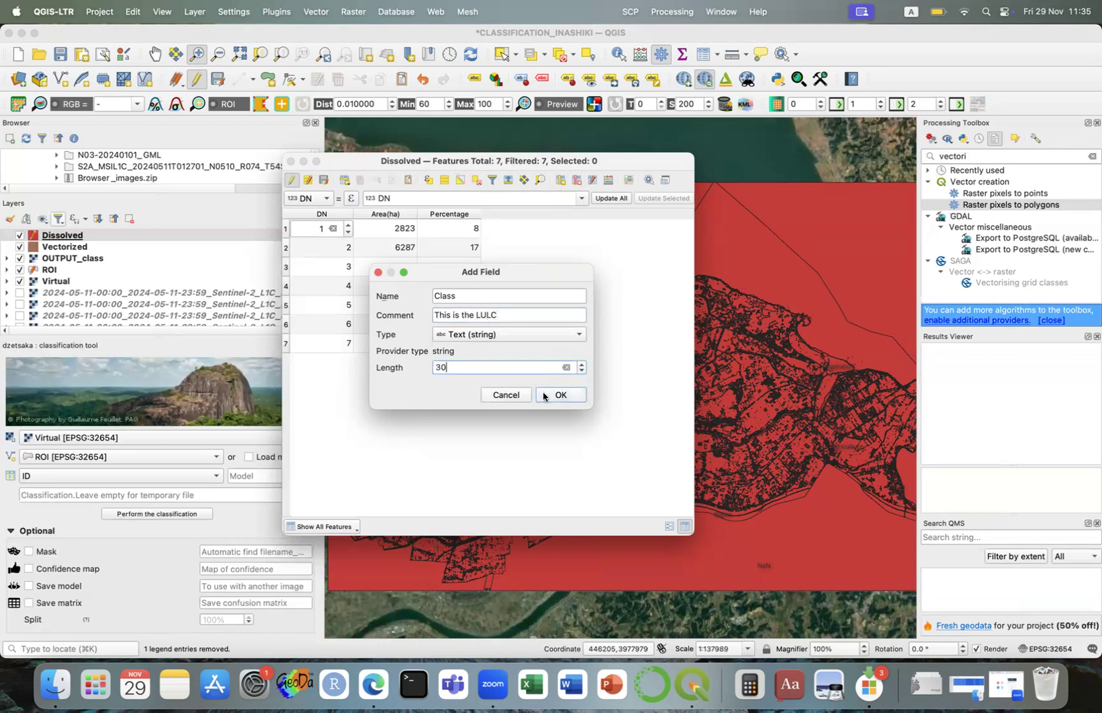
click(544, 396)
Fill the Class field for DN 1 to 4 with Urban, Vegetation, Agriculture and Bare land
double_click(503, 230)
text(Urban)
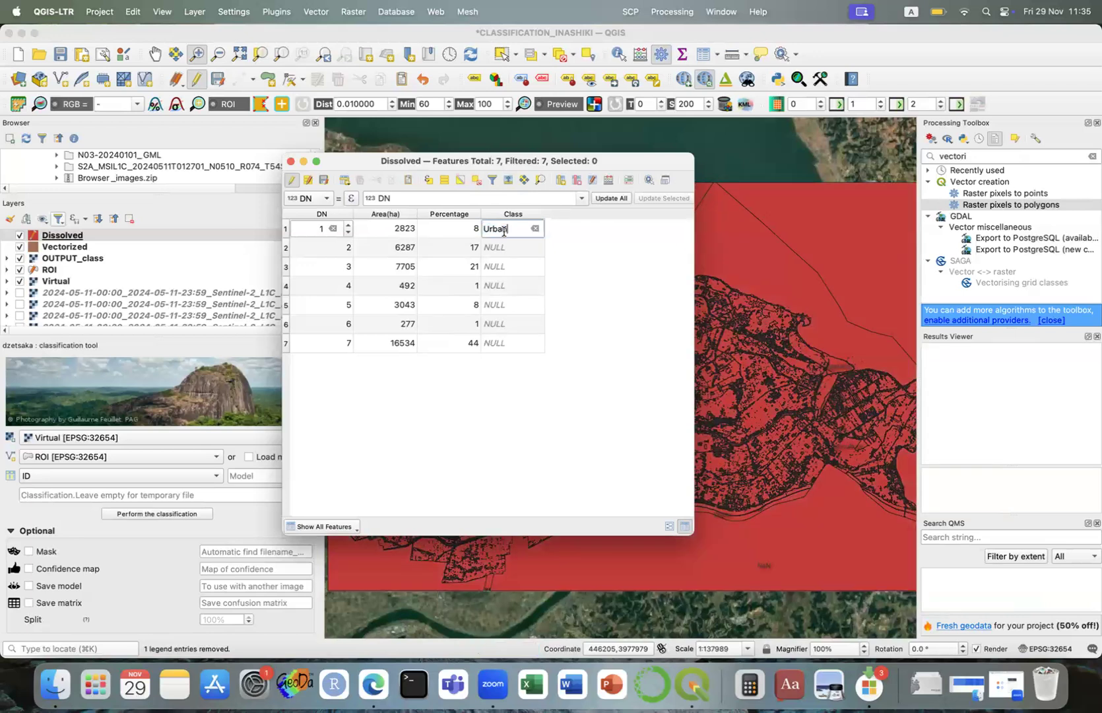
double_click(503, 248)
text(Vegetati)
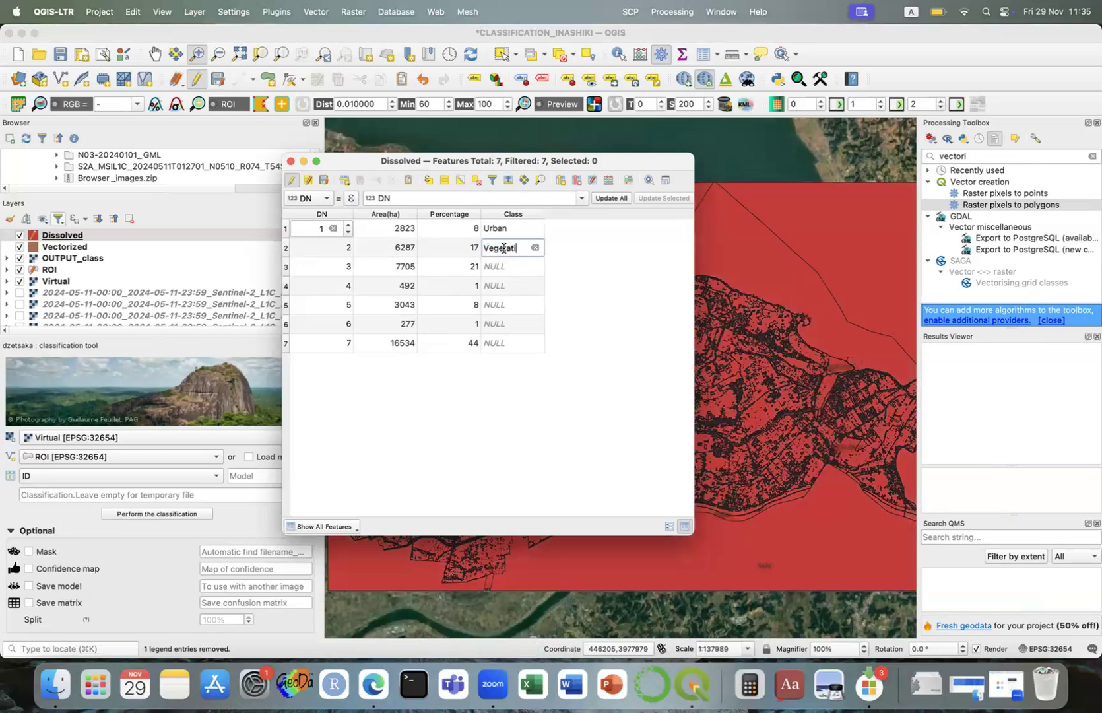
double_click(508, 267)
text(Agriculture)
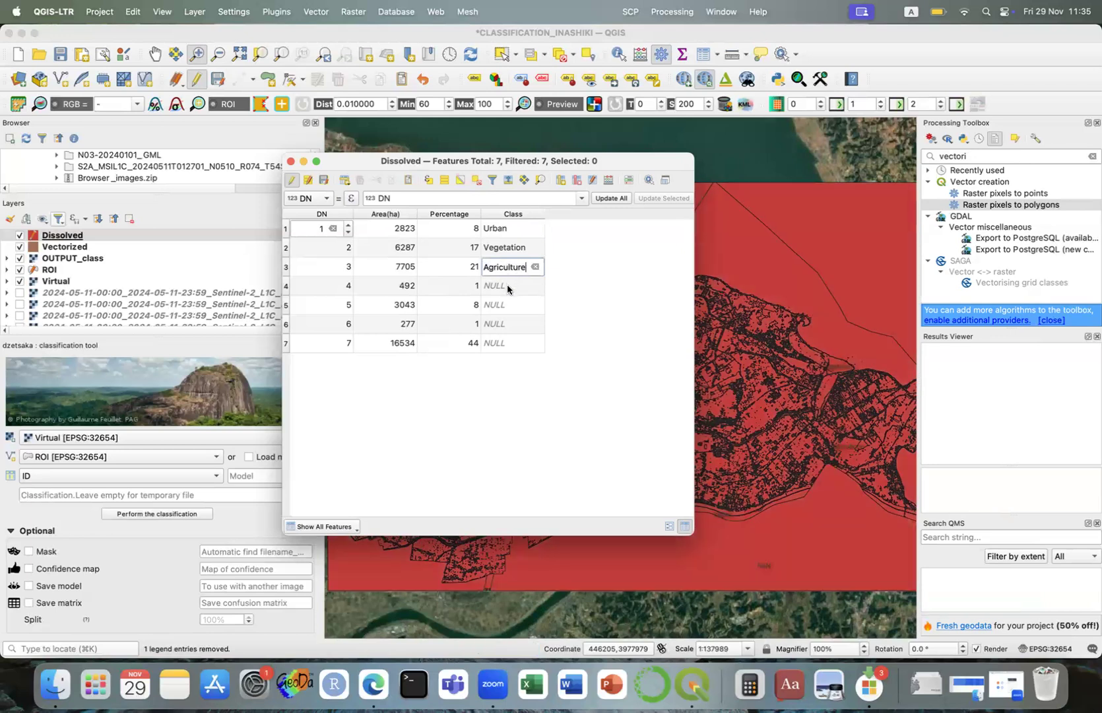
double_click(507, 285)
text(Bare land)
Enter Water, Solar panel and NaN as the Class values for DN 5, 6 and 7, and save the layer edits
double_click(507, 305)
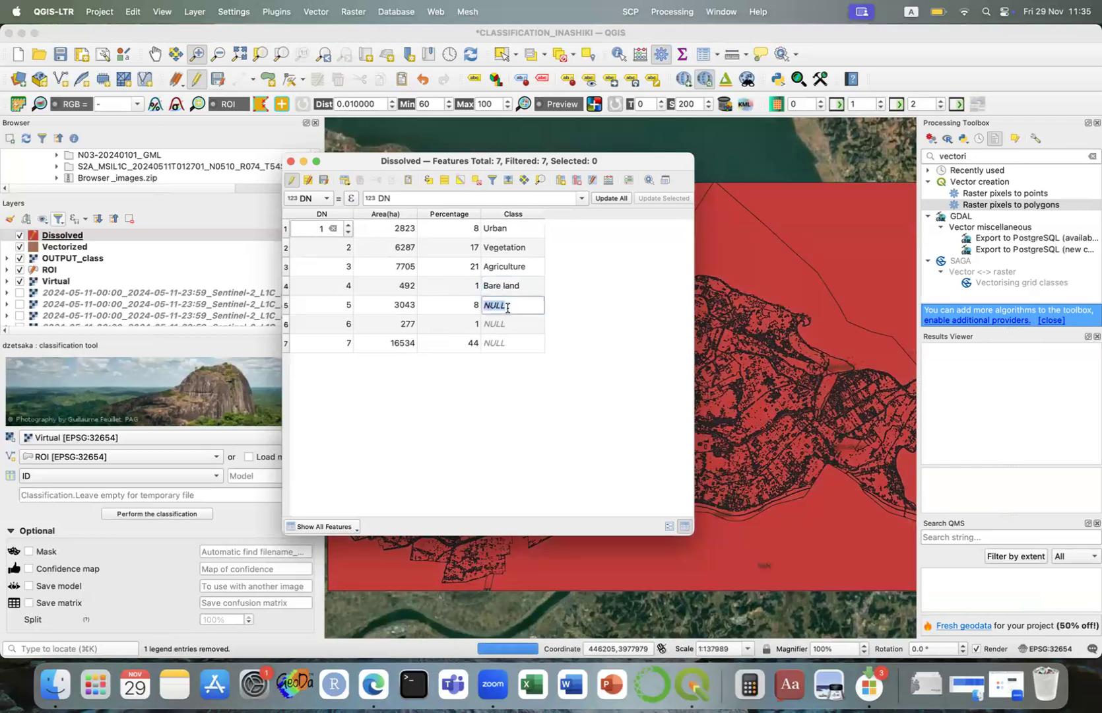
text(Water)
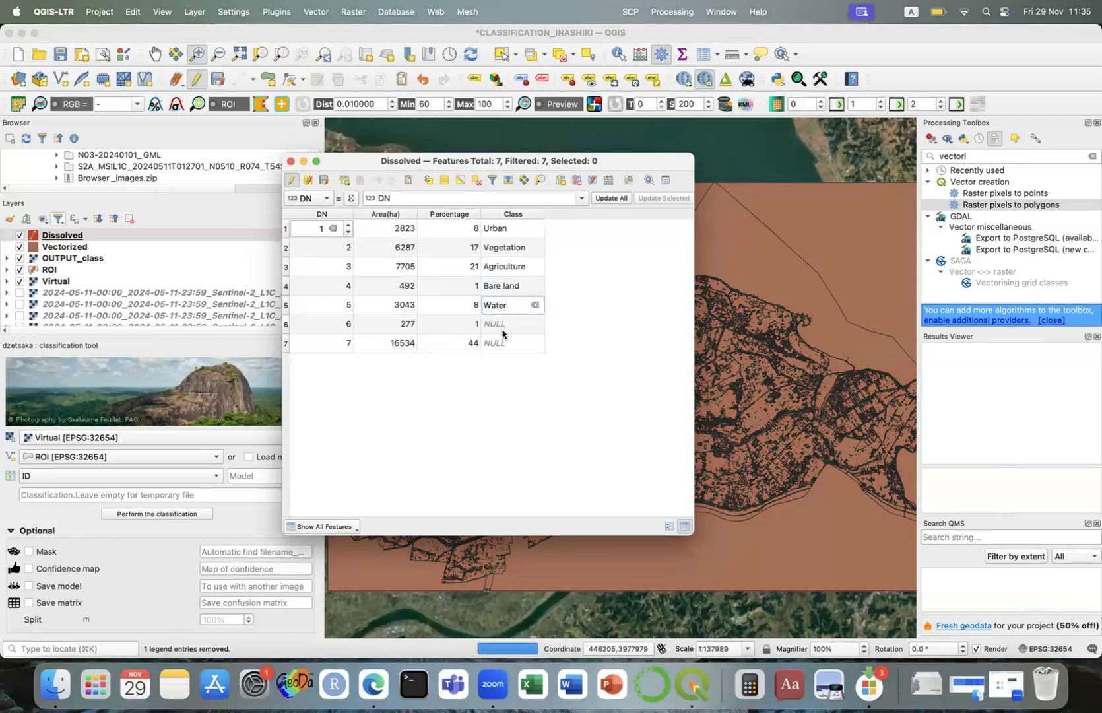
double_click(510, 324)
text(Solar)
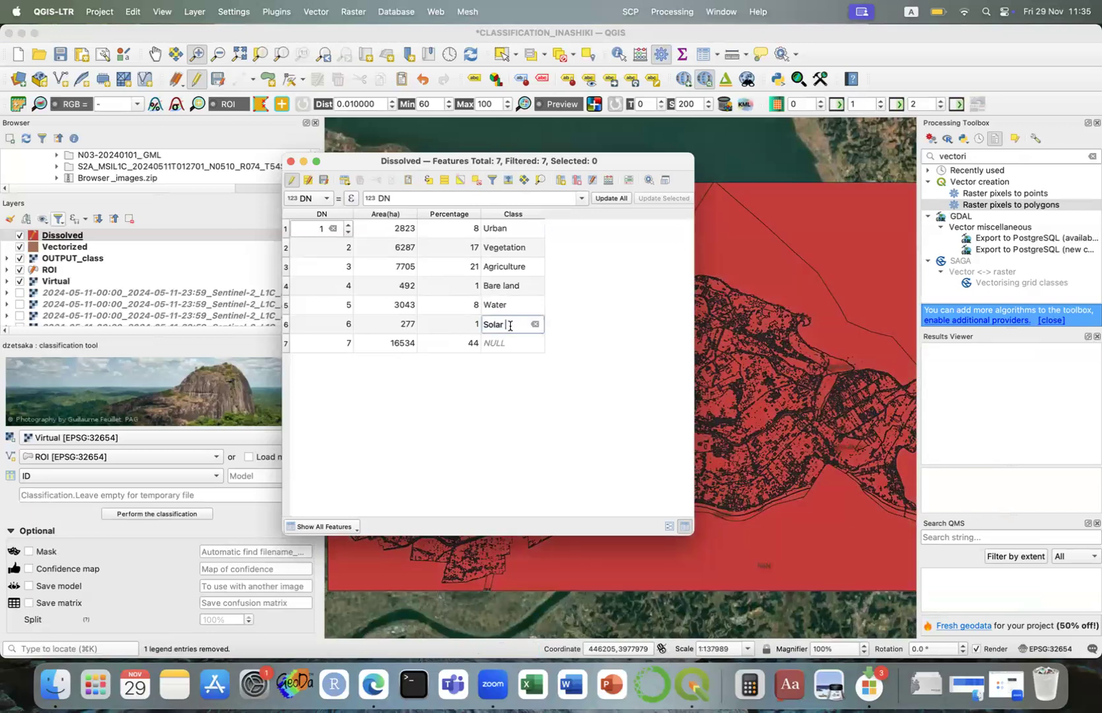
text( panel)
double_click(509, 338)
text(NaN)
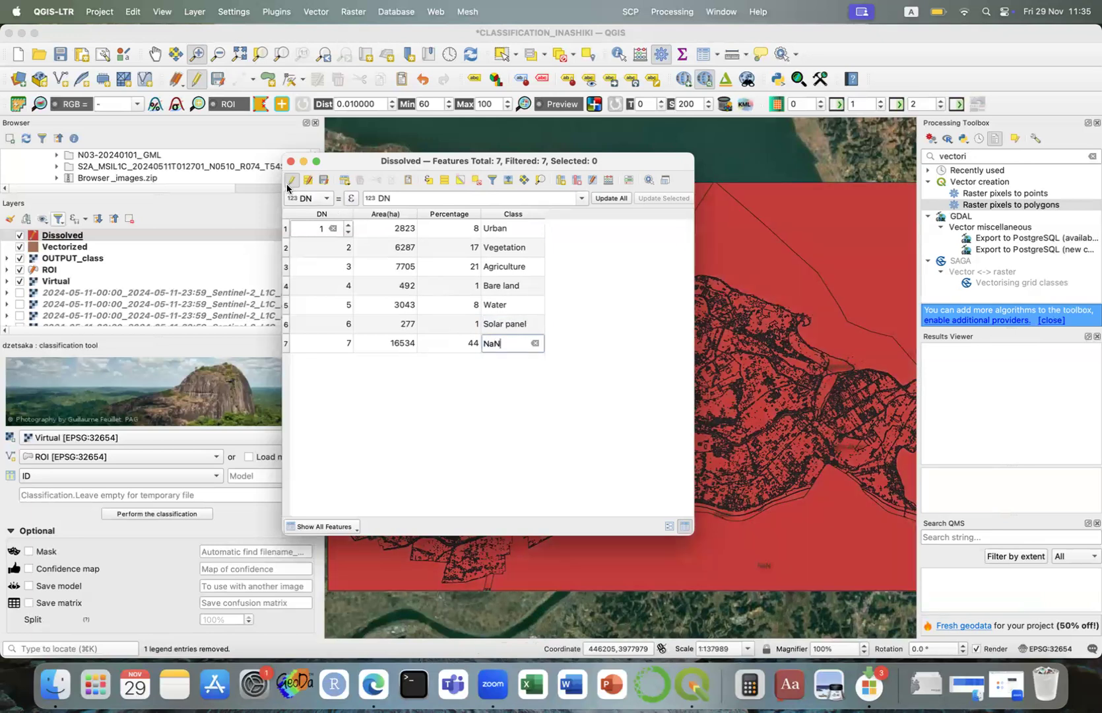
click(323, 183)
click(291, 180)
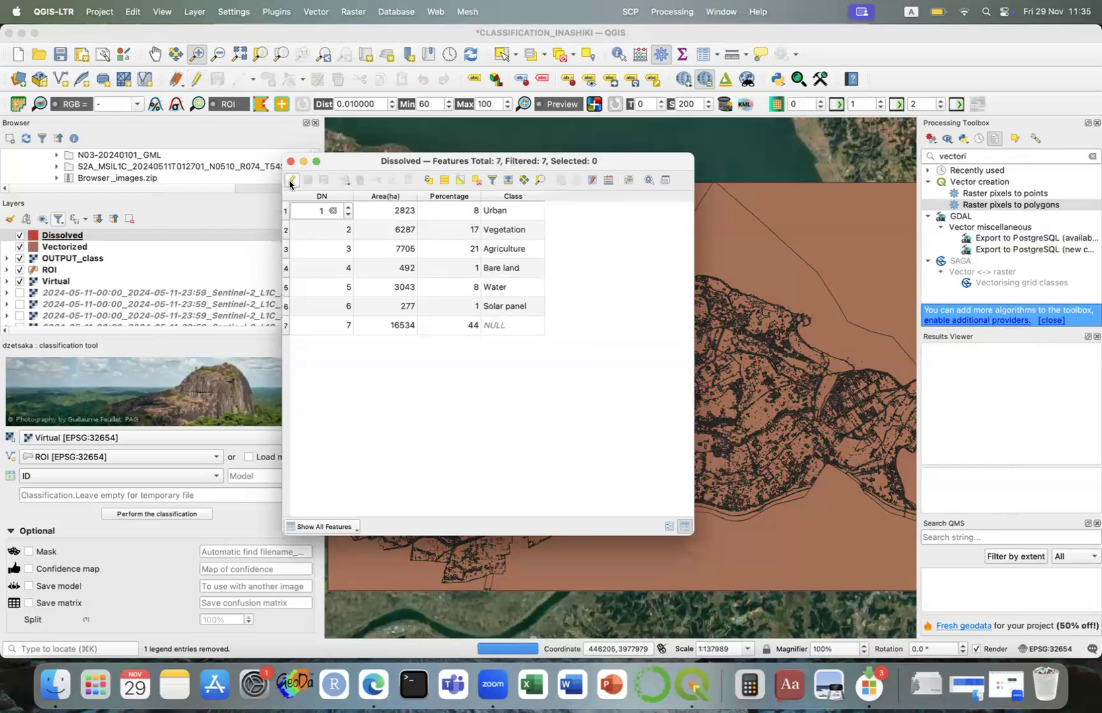
click(291, 162)
Give the Dissolved layer's single-symbol simple fill a transparent stroke
click(148, 236)
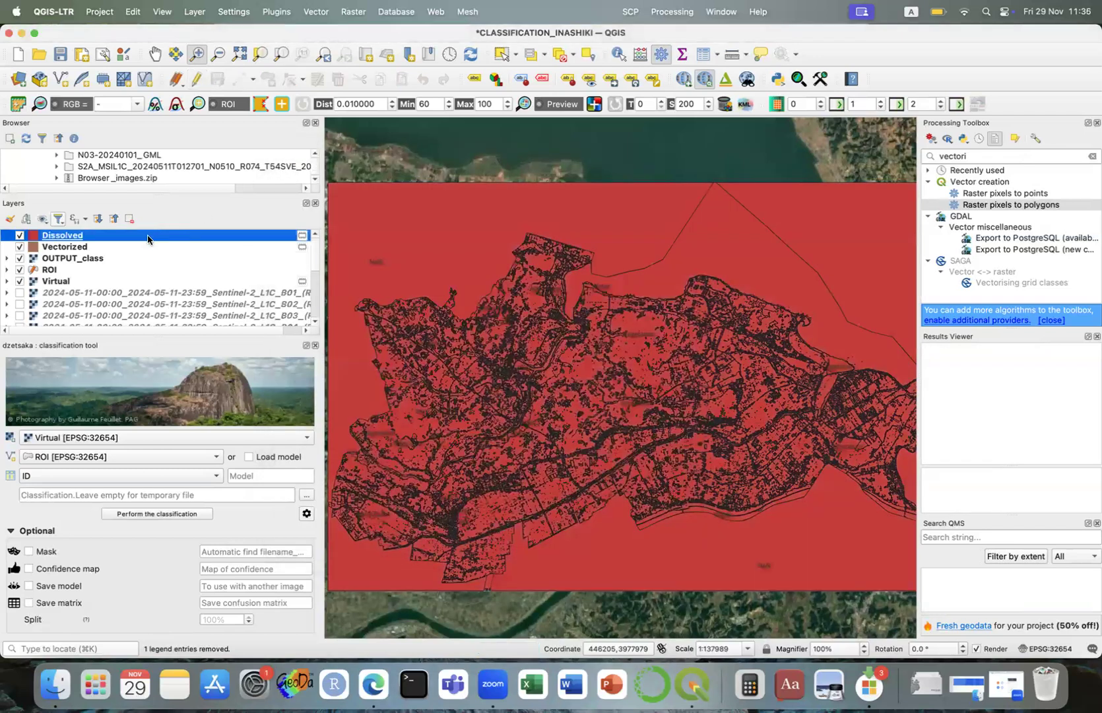
double_click(147, 236)
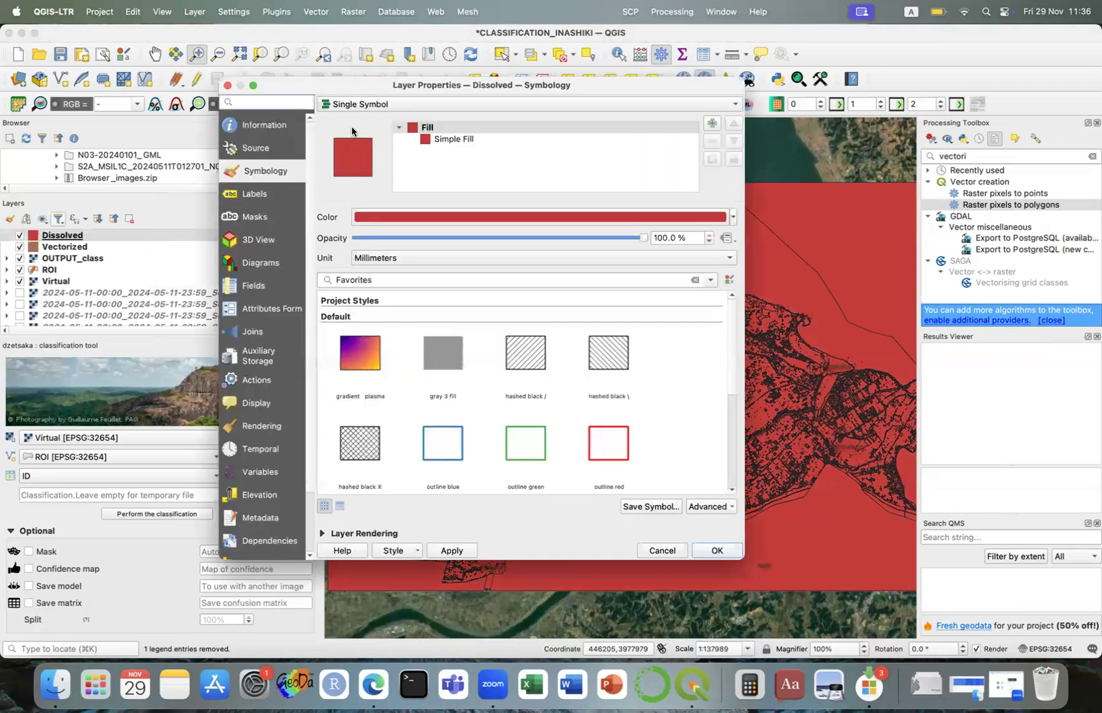
click(377, 106)
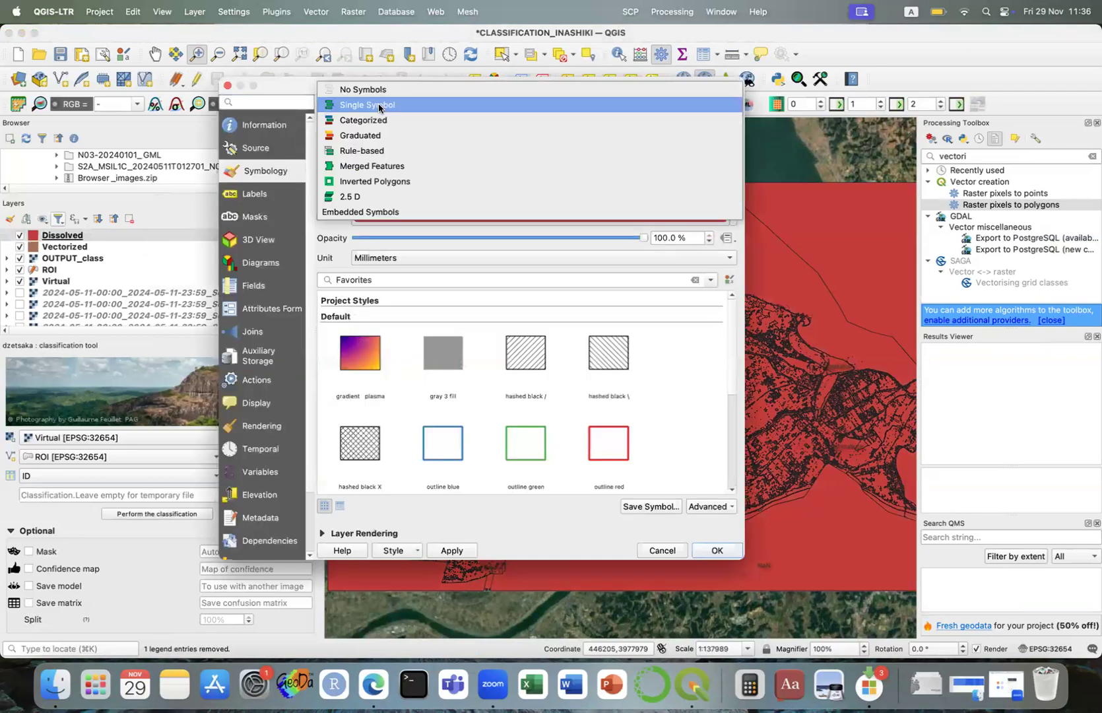
click(387, 120)
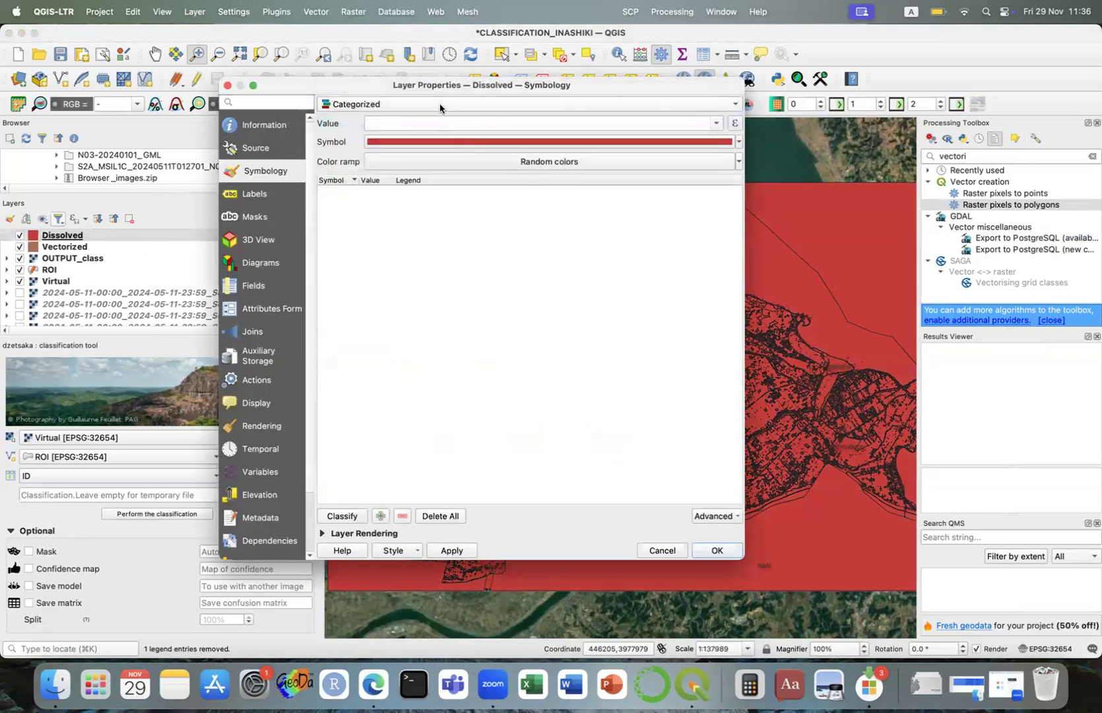
click(441, 105)
click(407, 94)
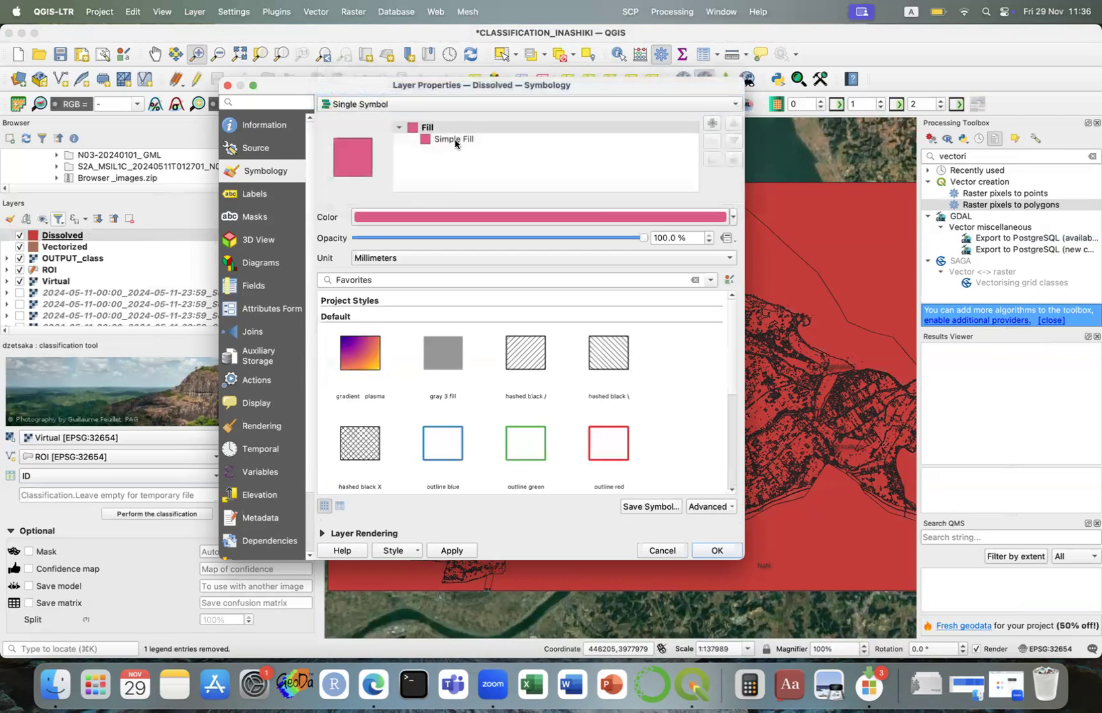
click(455, 141)
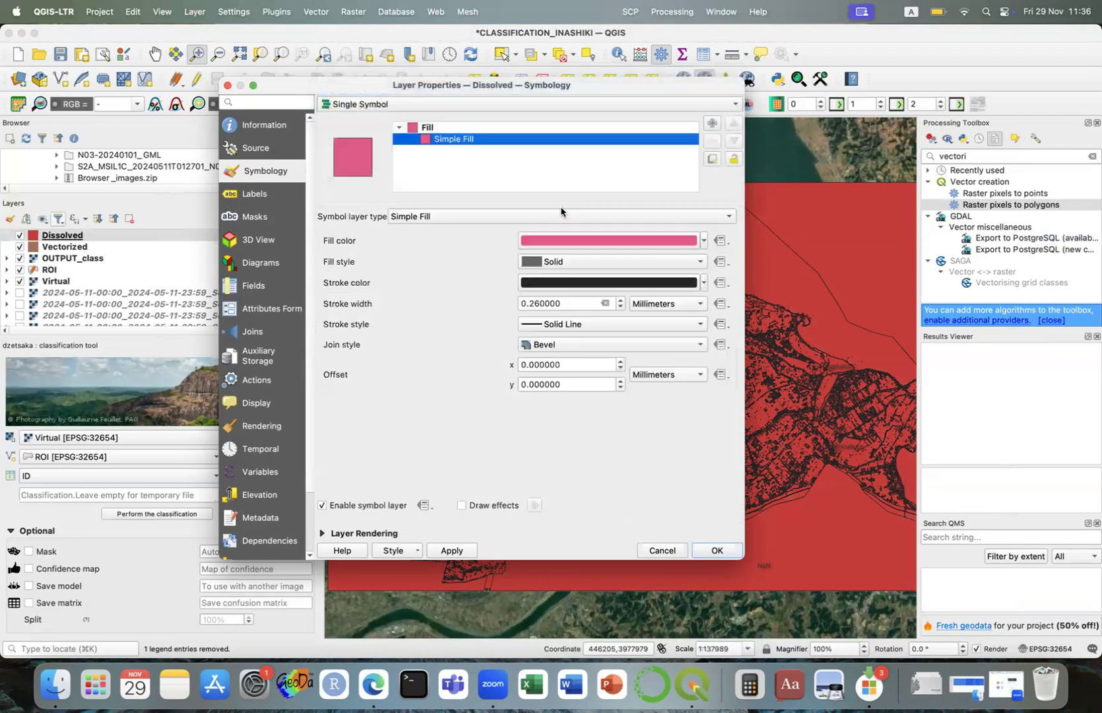
click(704, 288)
click(634, 298)
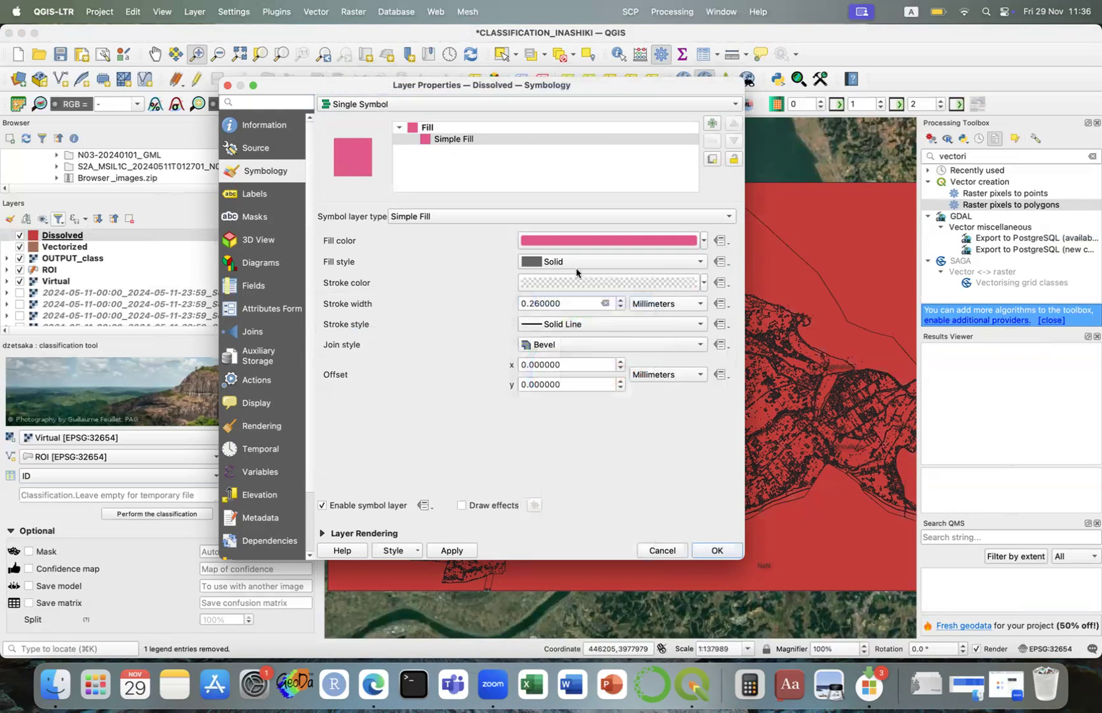
Switch the Dissolved layer to categorized symbology classified by the Class field, and sort the categories by value in ascending order
click(410, 105)
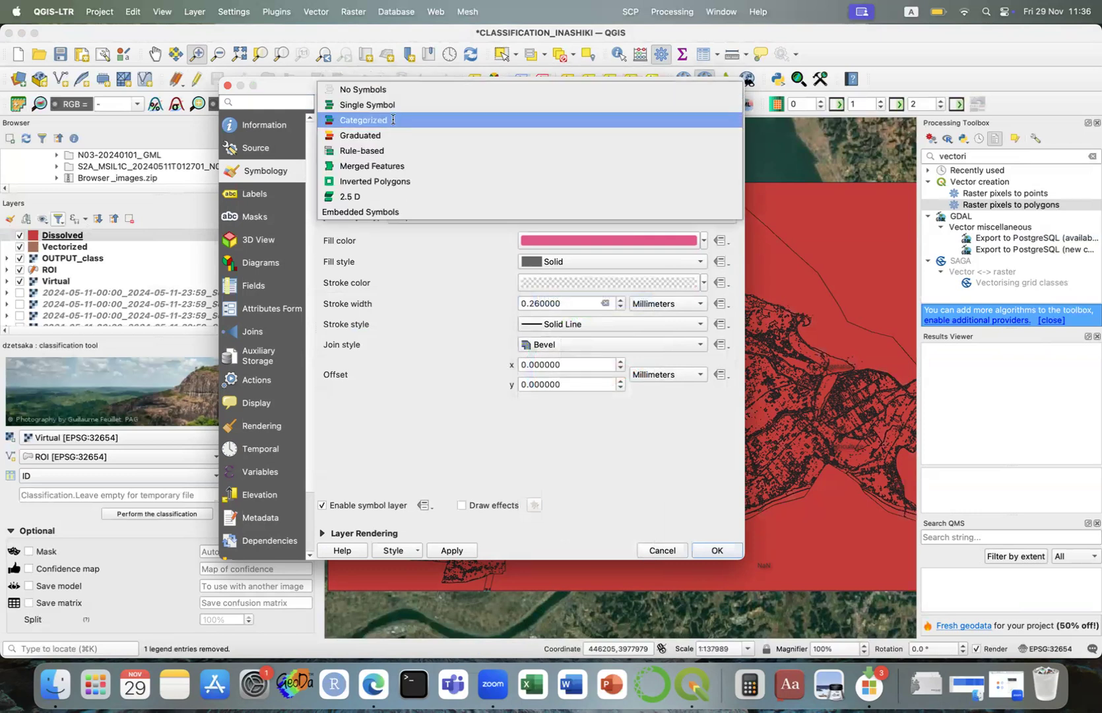
click(394, 116)
click(716, 122)
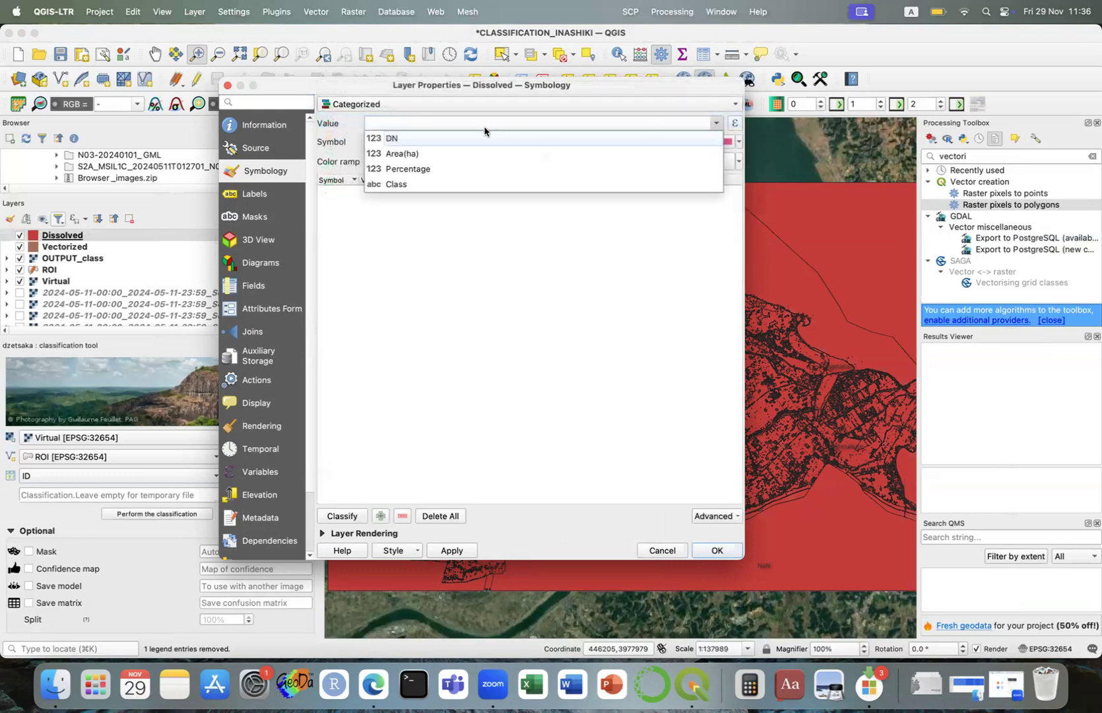
click(449, 183)
click(346, 514)
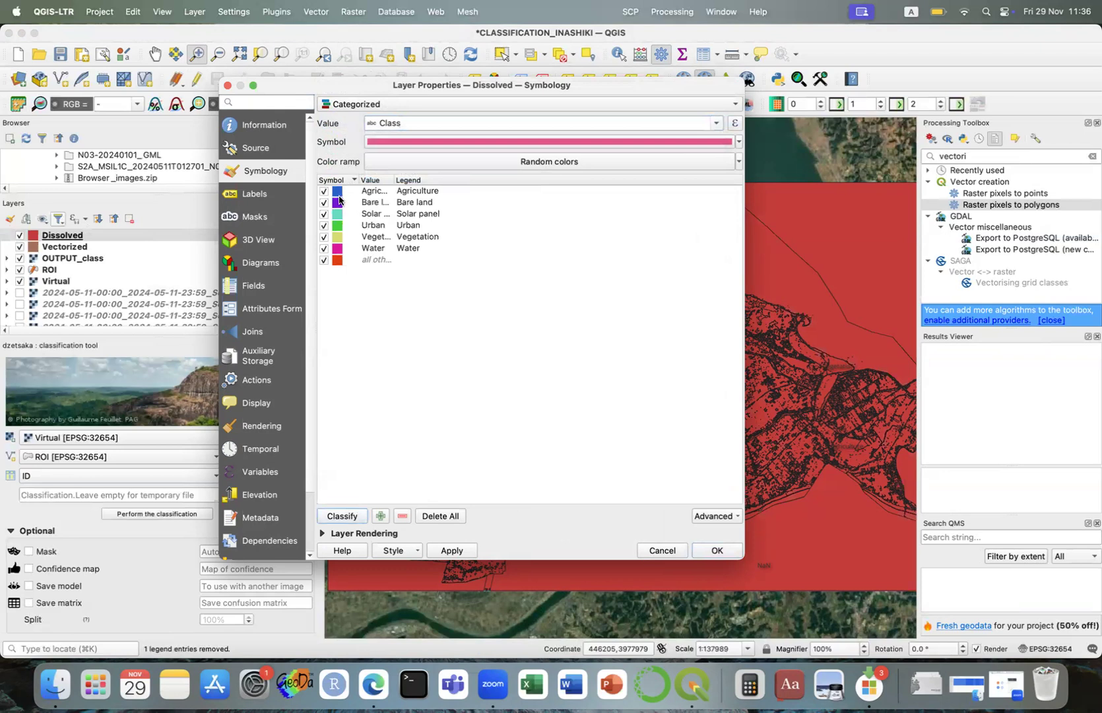
click(374, 182)
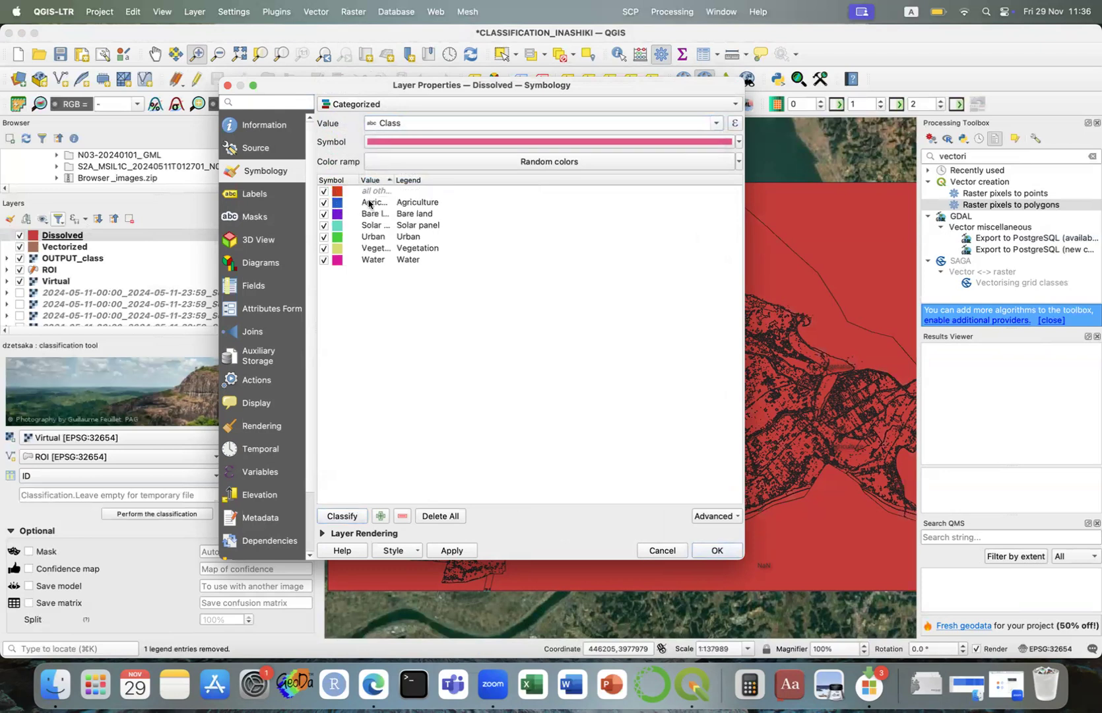
Set the Agriculture category's simple fill color to bright green from the recent colors
double_click(338, 202)
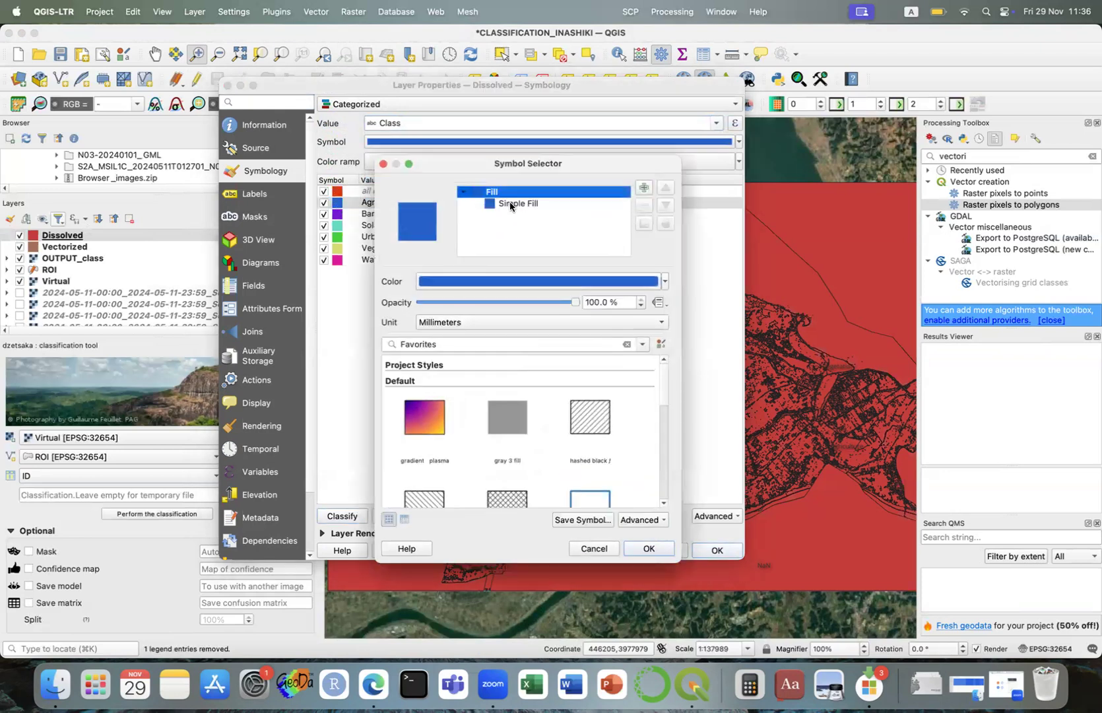
click(524, 204)
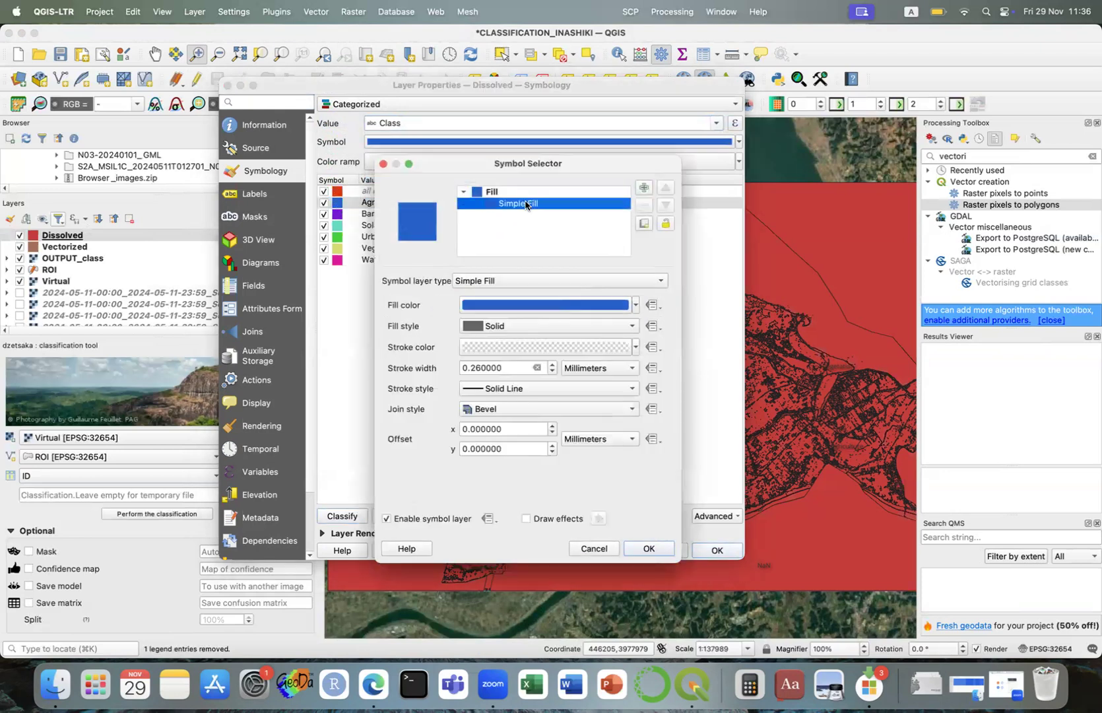
click(637, 305)
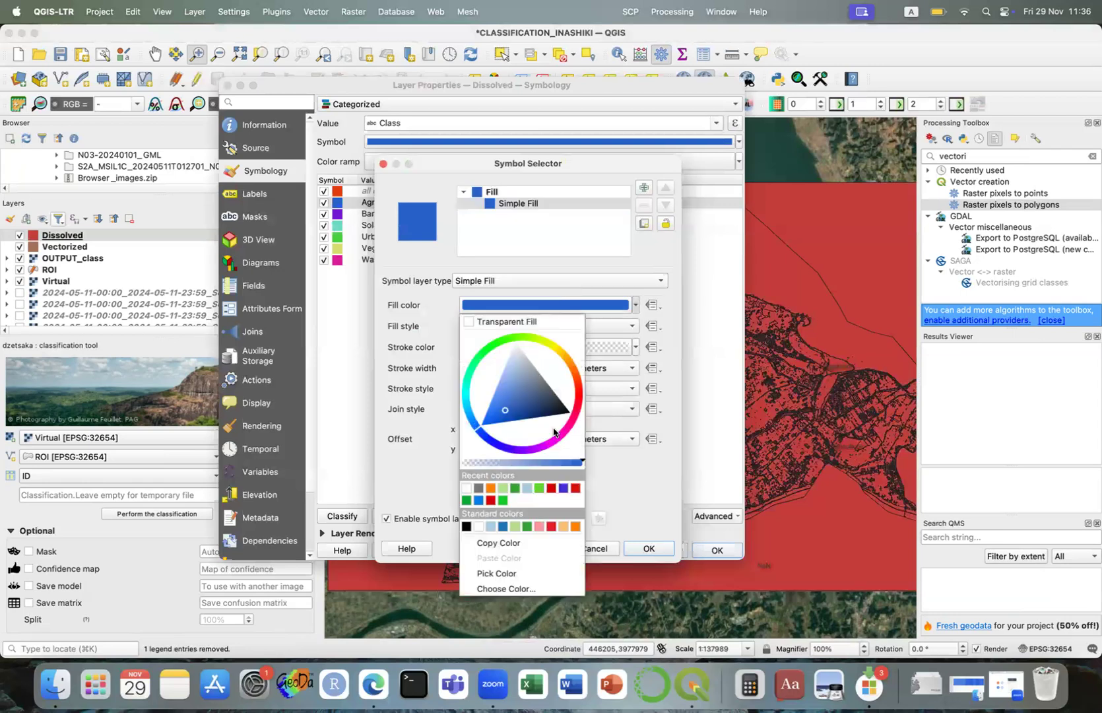
click(514, 487)
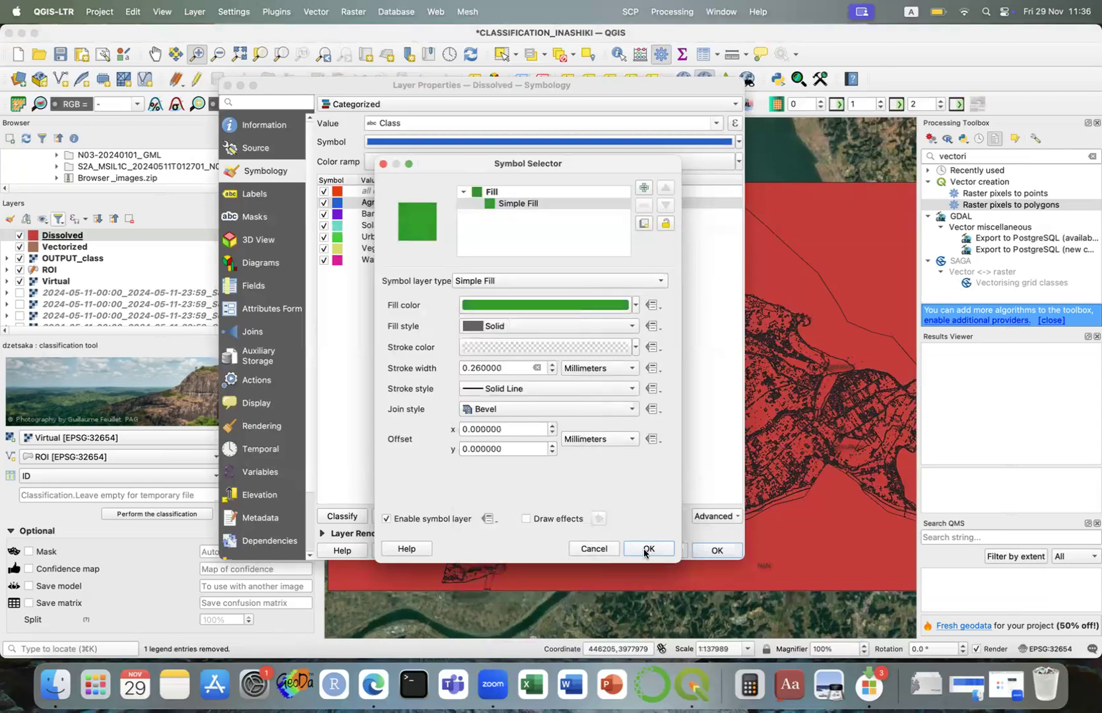
click(636, 305)
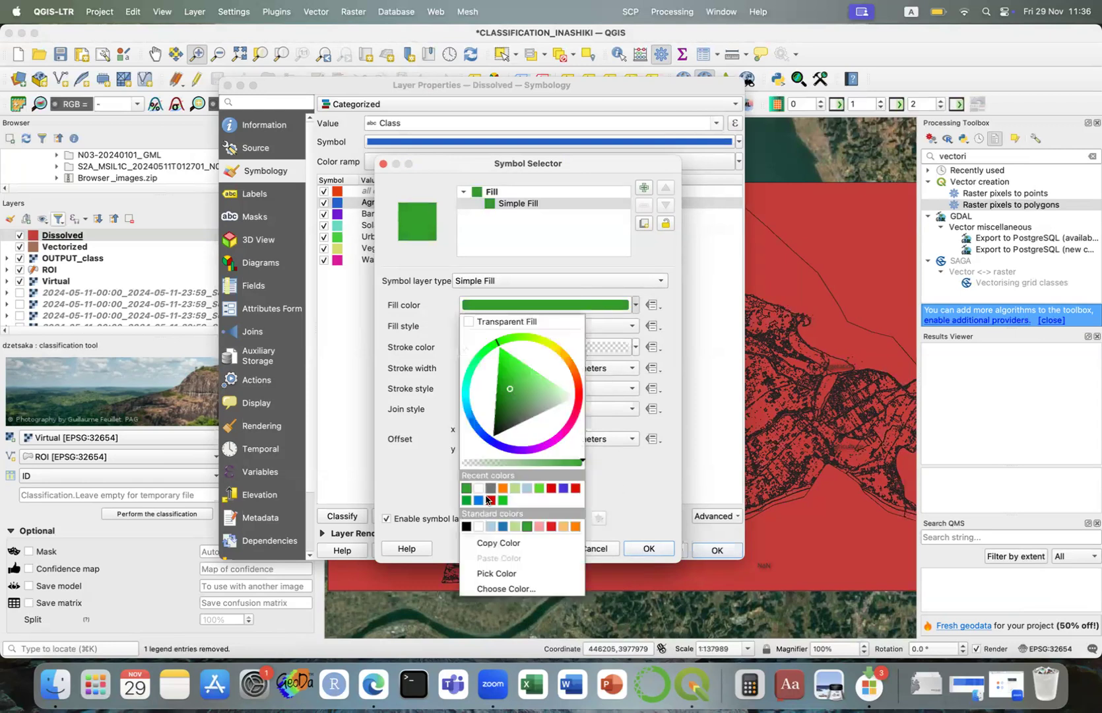
click(536, 487)
click(642, 549)
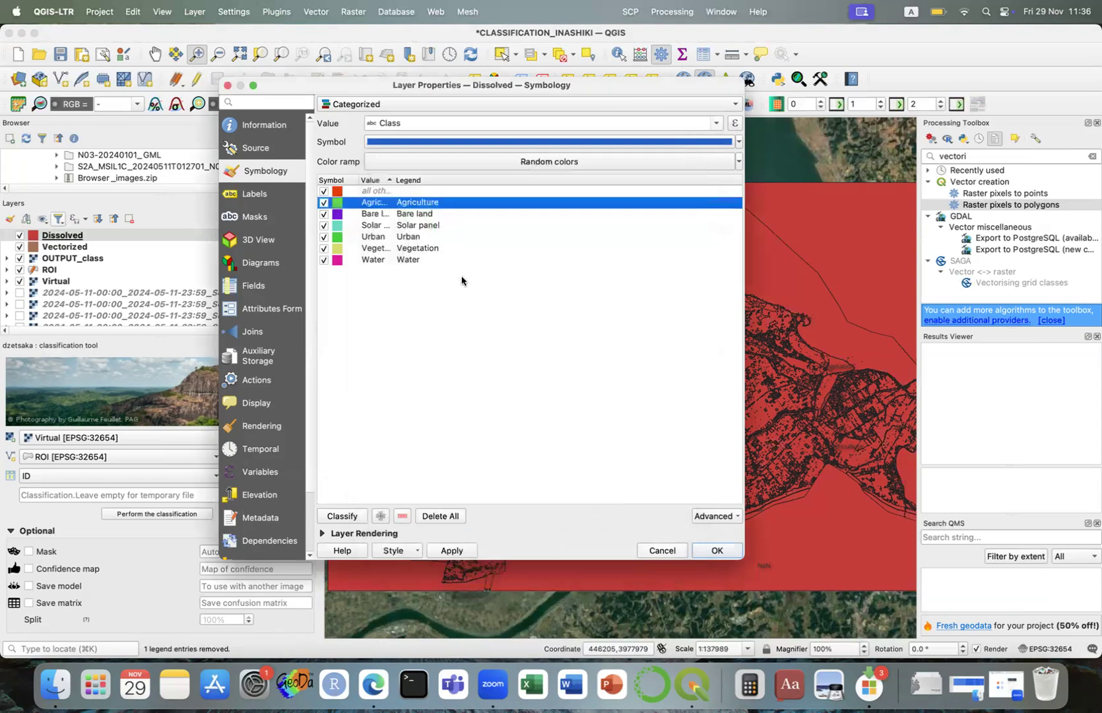
Set the Bare land category's simple fill color to orange
double_click(338, 214)
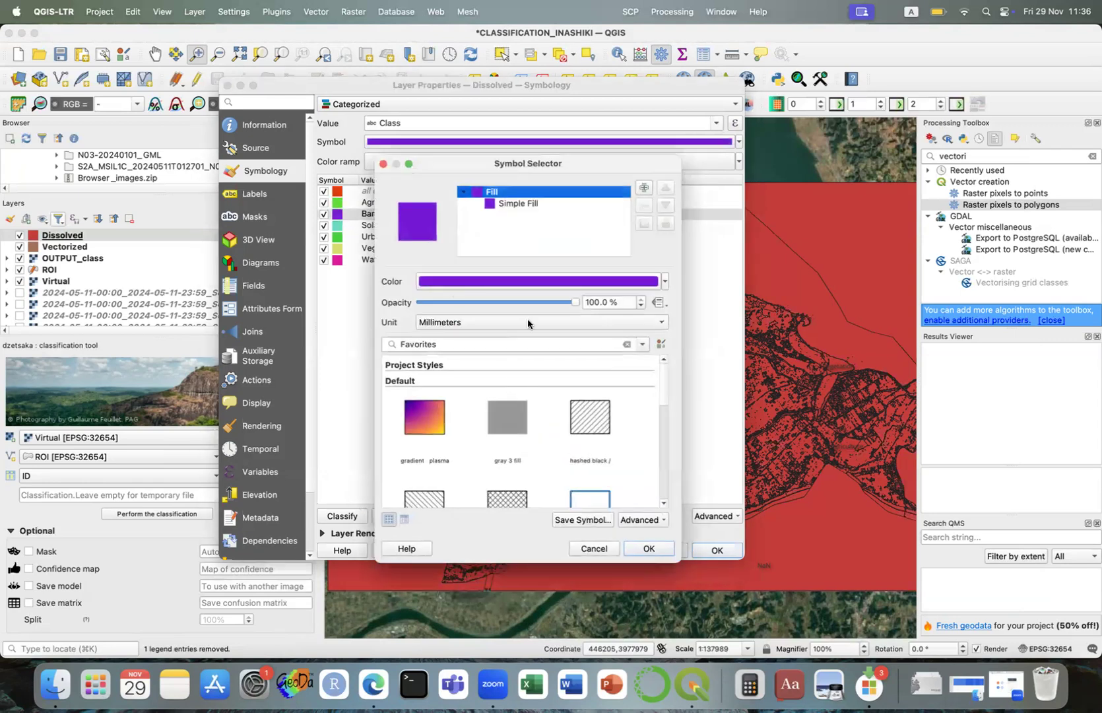
click(540, 204)
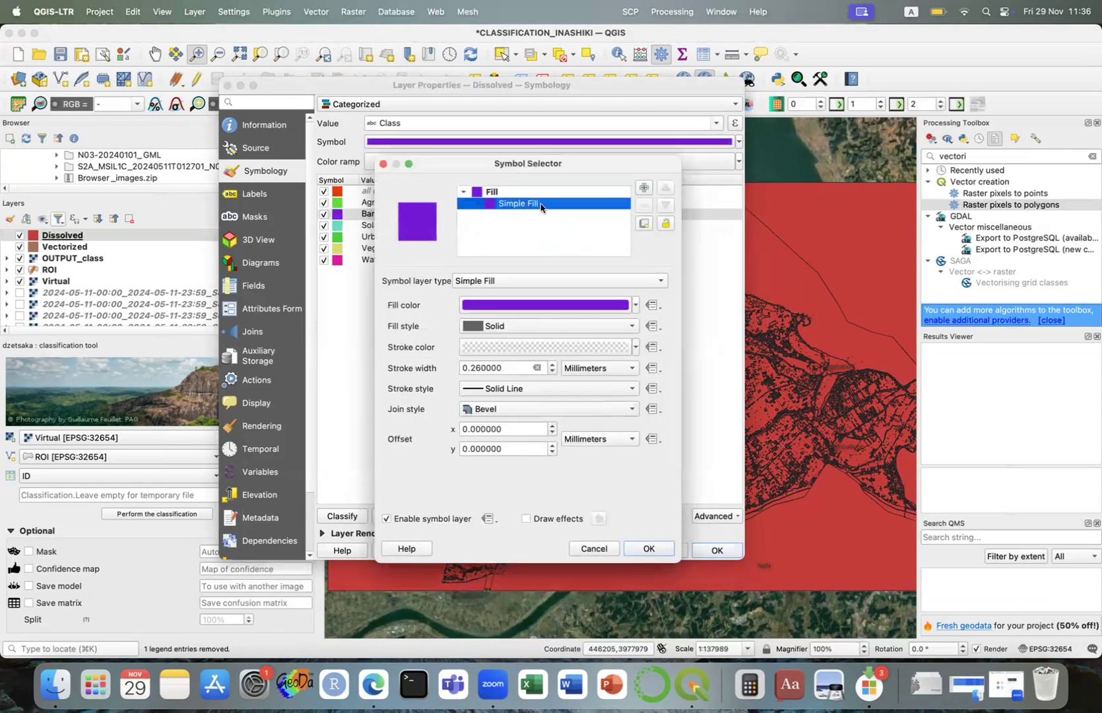
click(637, 306)
click(516, 491)
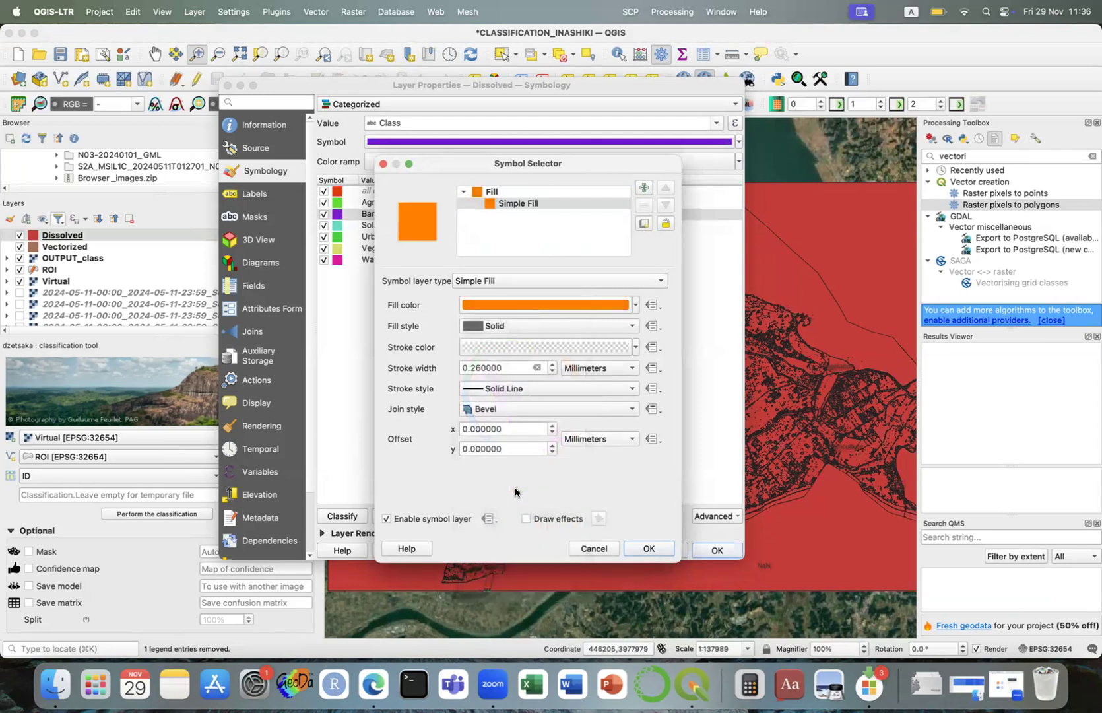
click(637, 548)
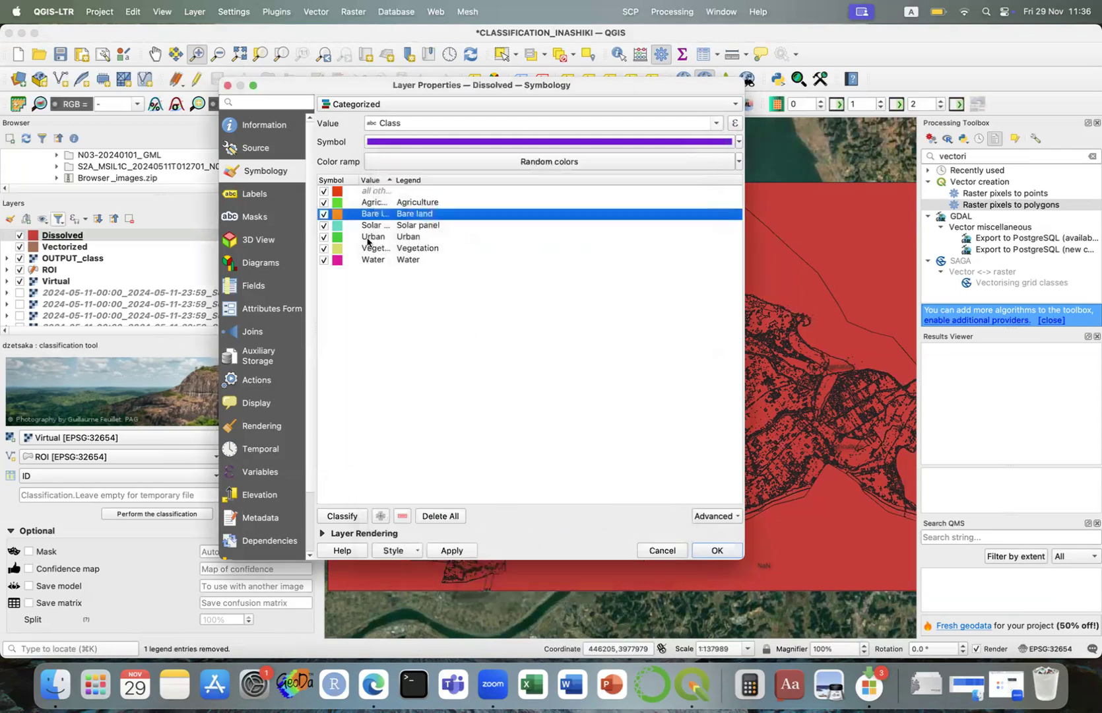
Apply the "gray 3 fill" preset symbol to the Solar panel category
double_click(338, 227)
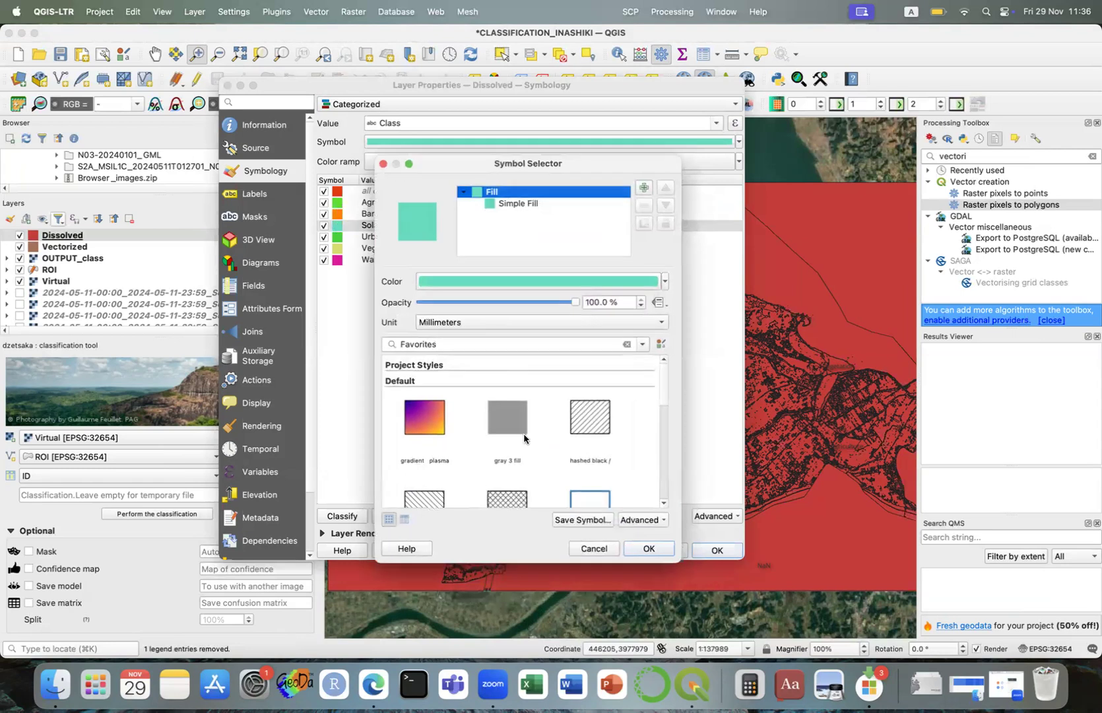
click(508, 417)
click(639, 548)
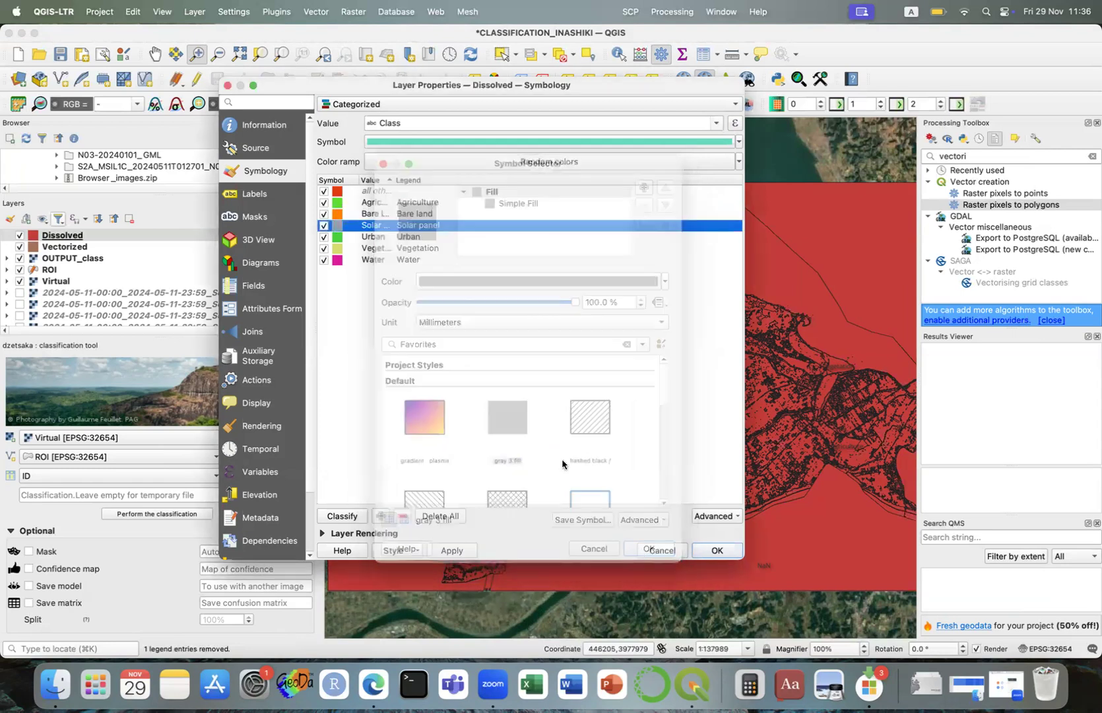
Set the Urban category's simple fill color to red from the recent colors
double_click(339, 237)
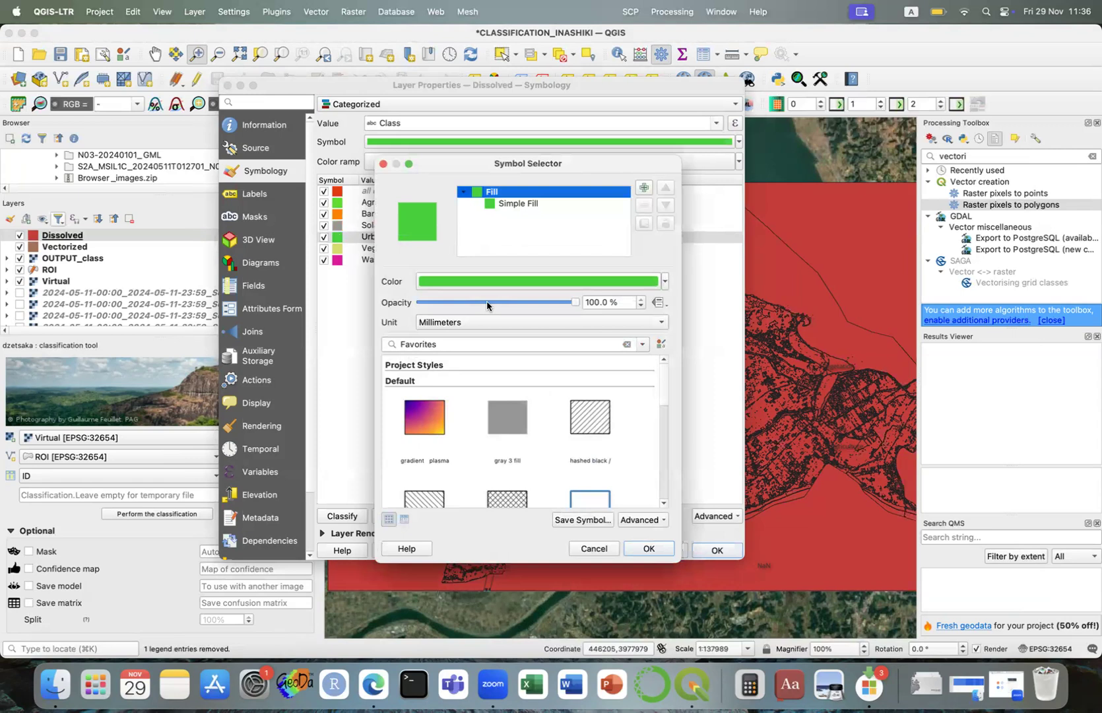
click(542, 203)
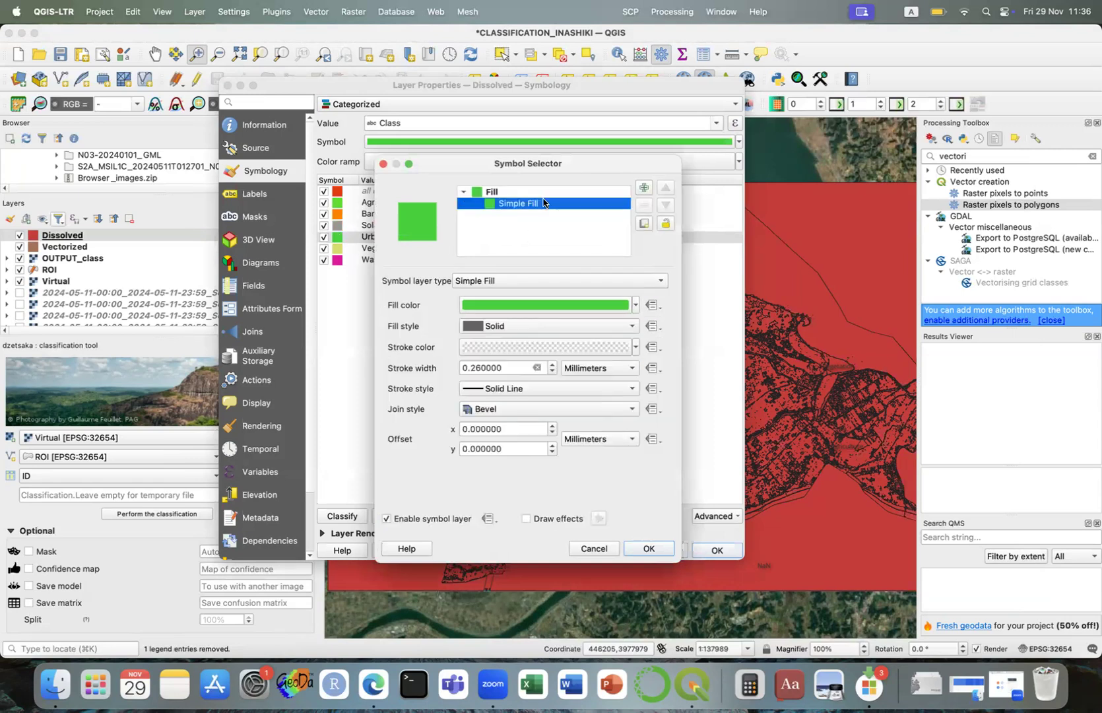
click(636, 304)
click(575, 489)
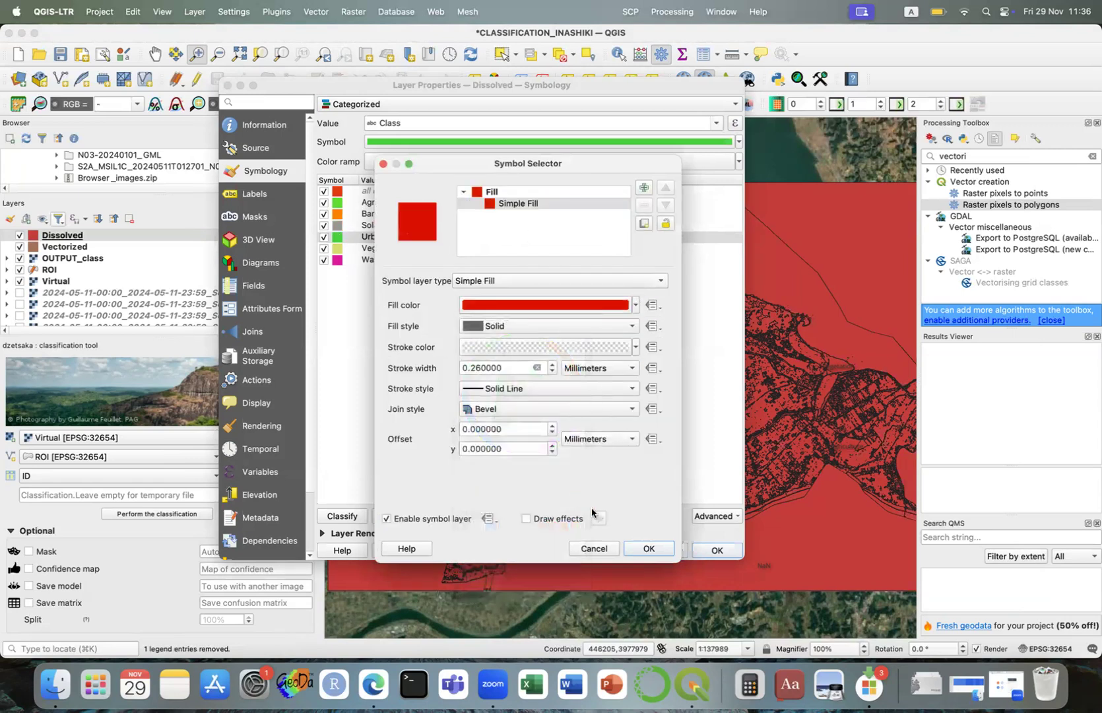
click(644, 548)
Set the Vegetation category's simple fill color to dark green from the recent colors
double_click(348, 248)
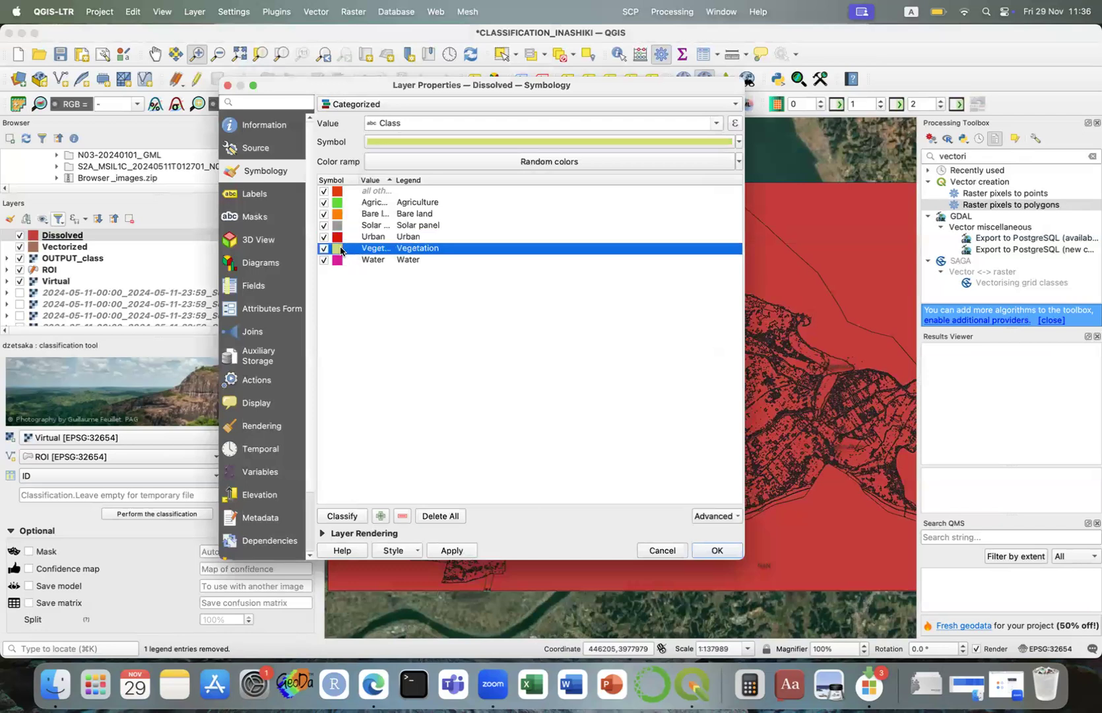
click(552, 204)
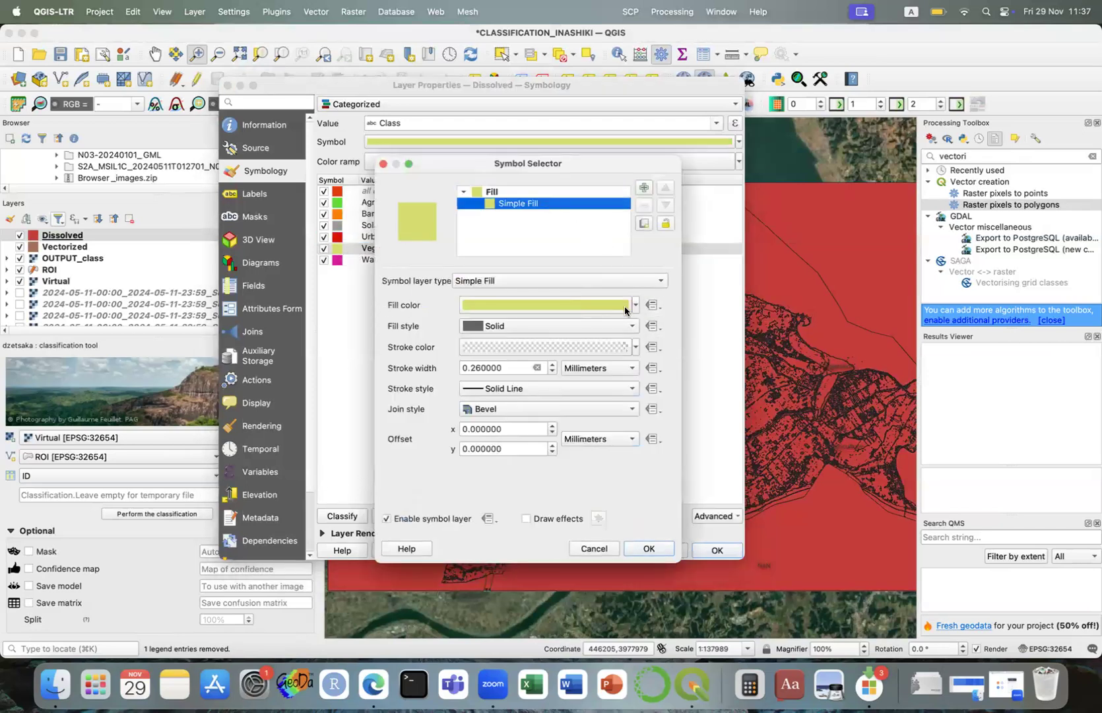
click(635, 305)
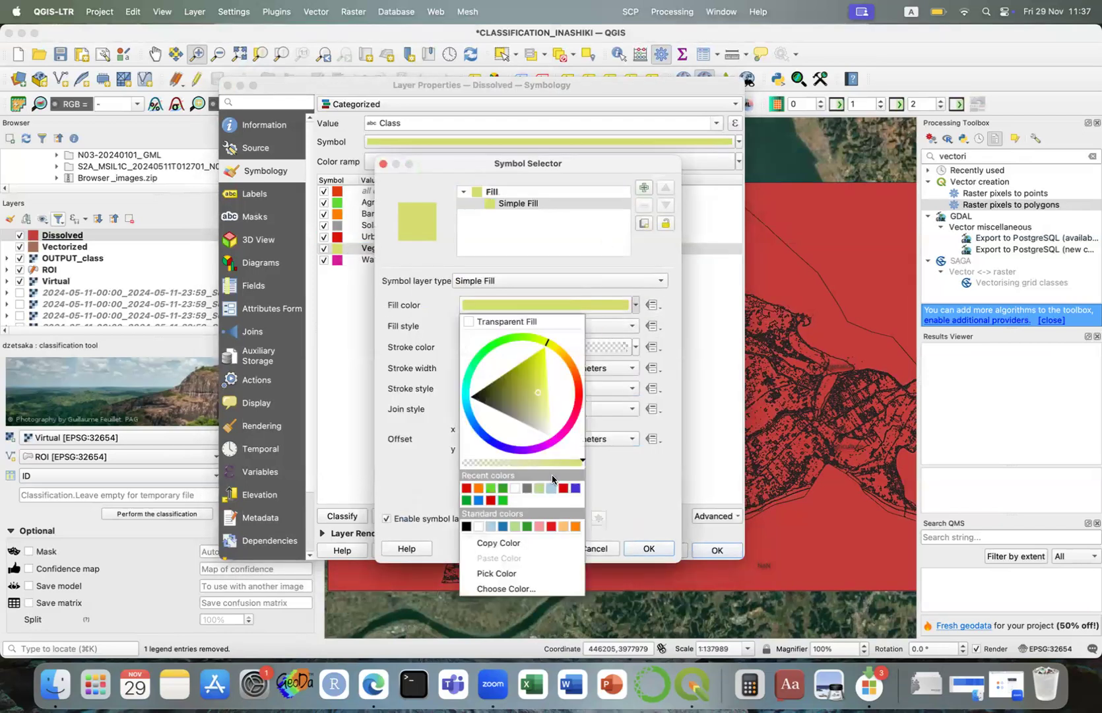
click(503, 489)
click(632, 549)
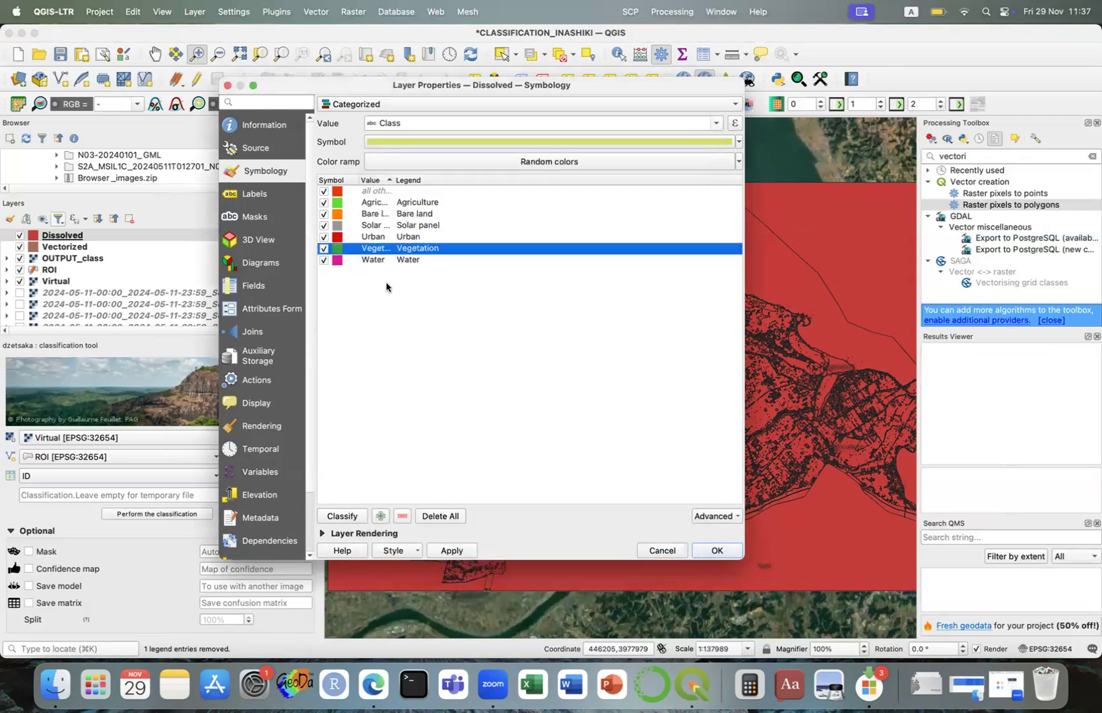
Set the Water category's simple fill color to light blue from the recent colors, and apply the symbology to the Dissolved layer
double_click(363, 259)
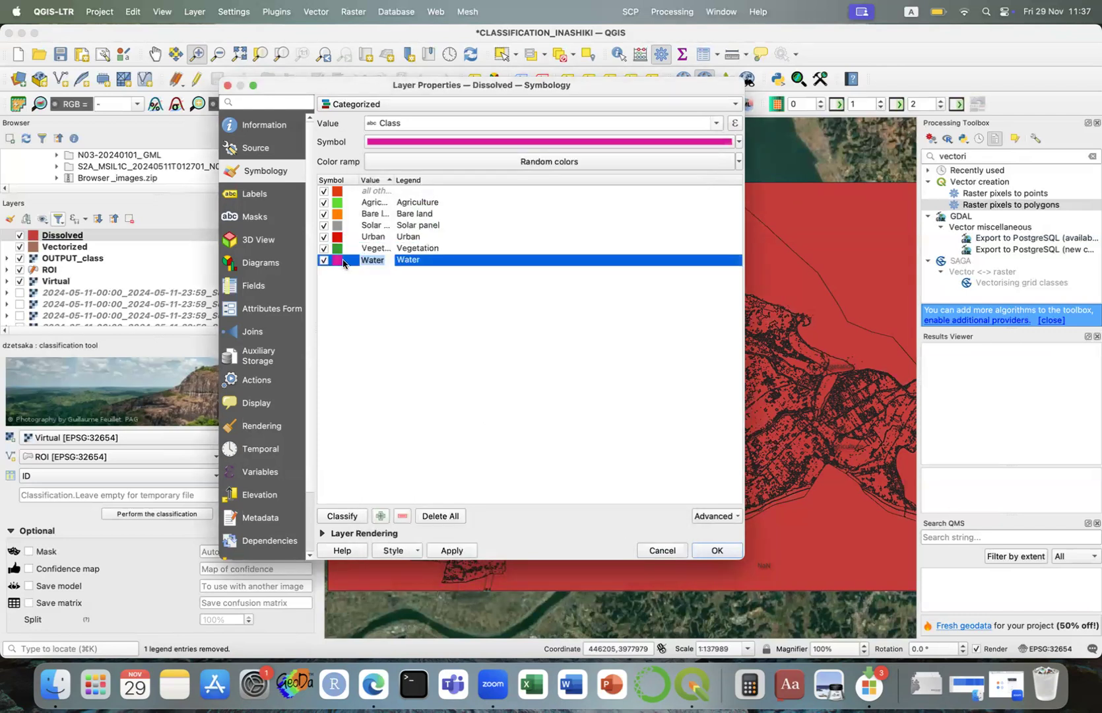
double_click(341, 260)
click(517, 205)
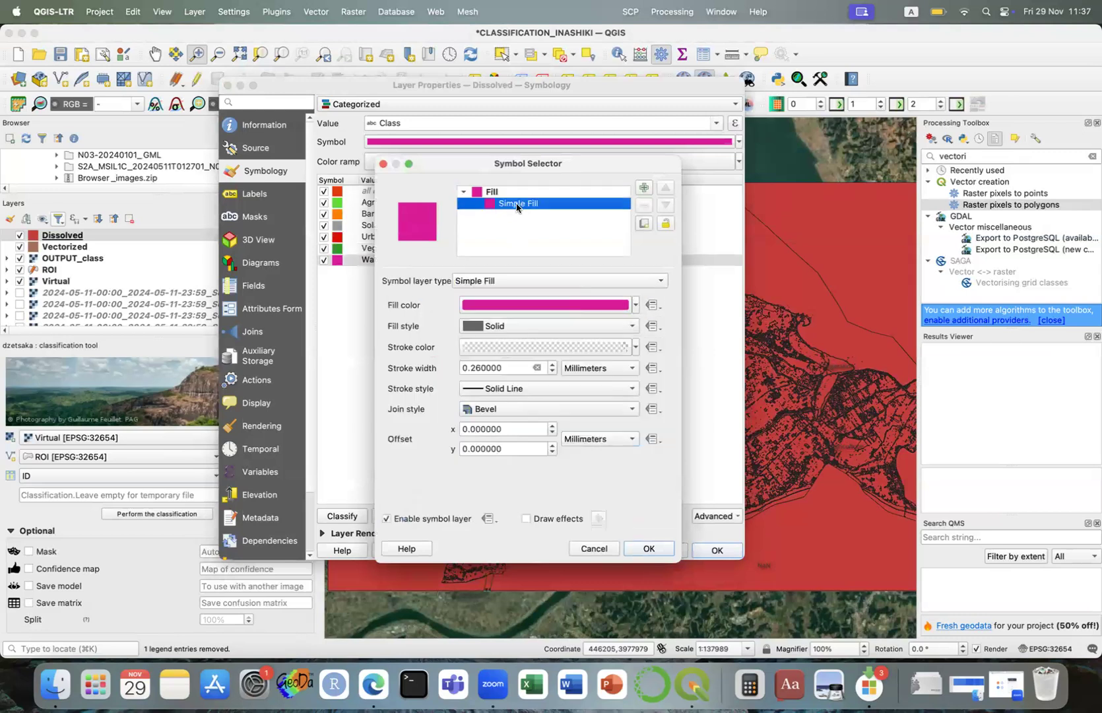
click(635, 305)
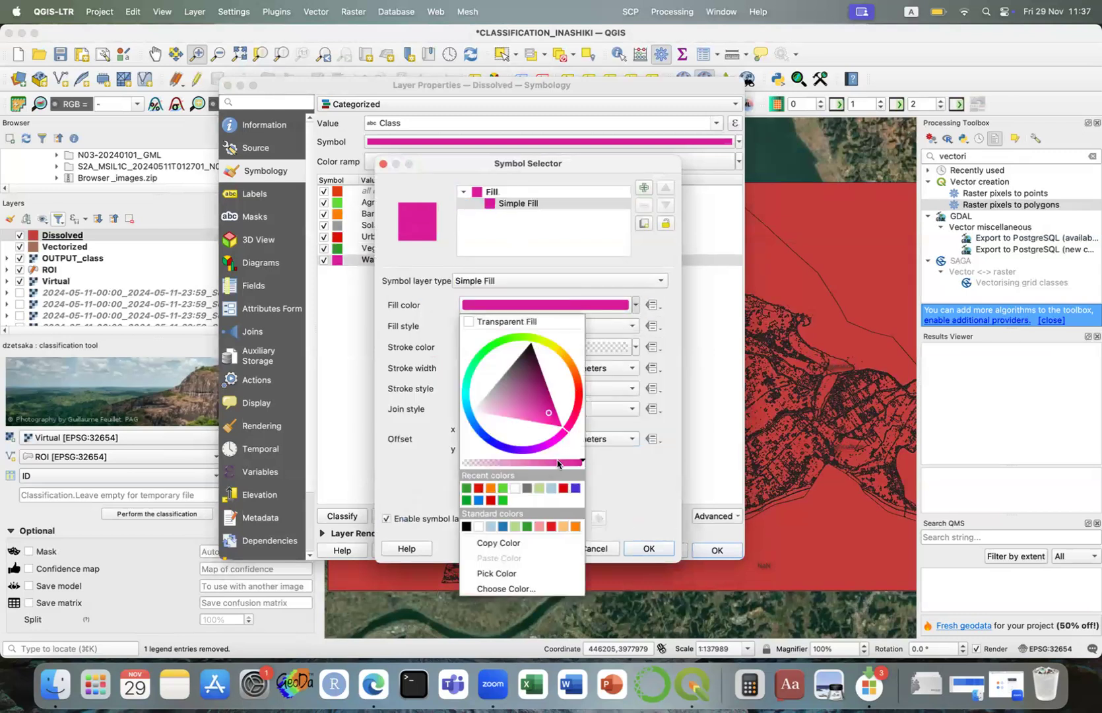
click(551, 487)
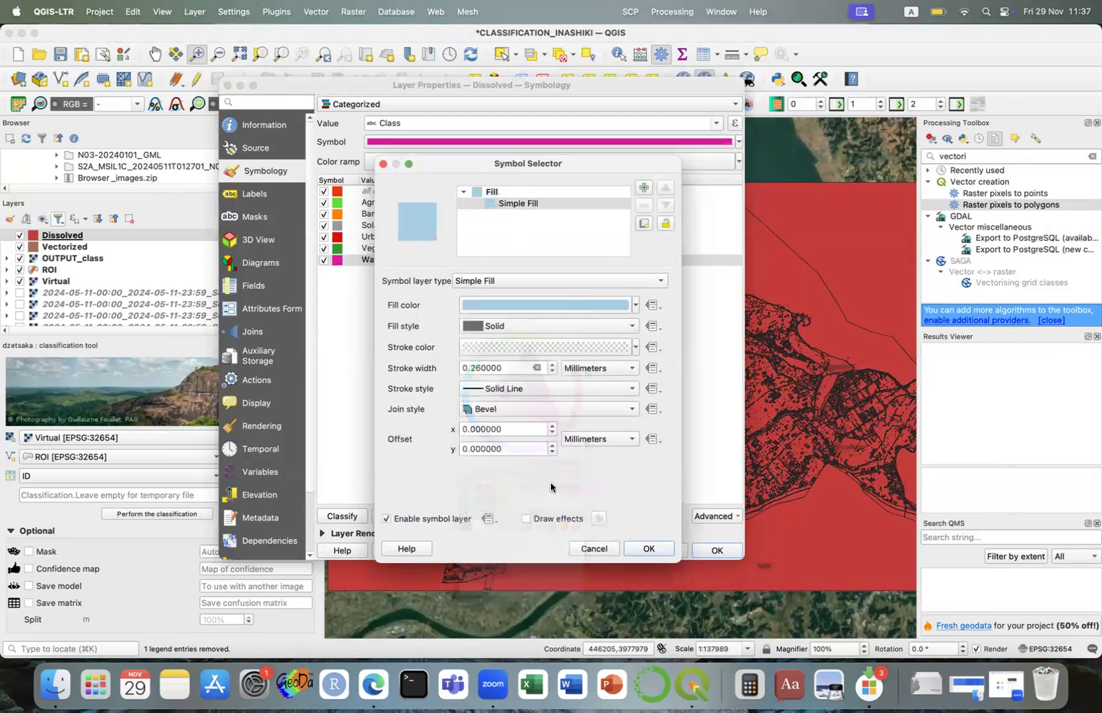
click(643, 550)
click(452, 551)
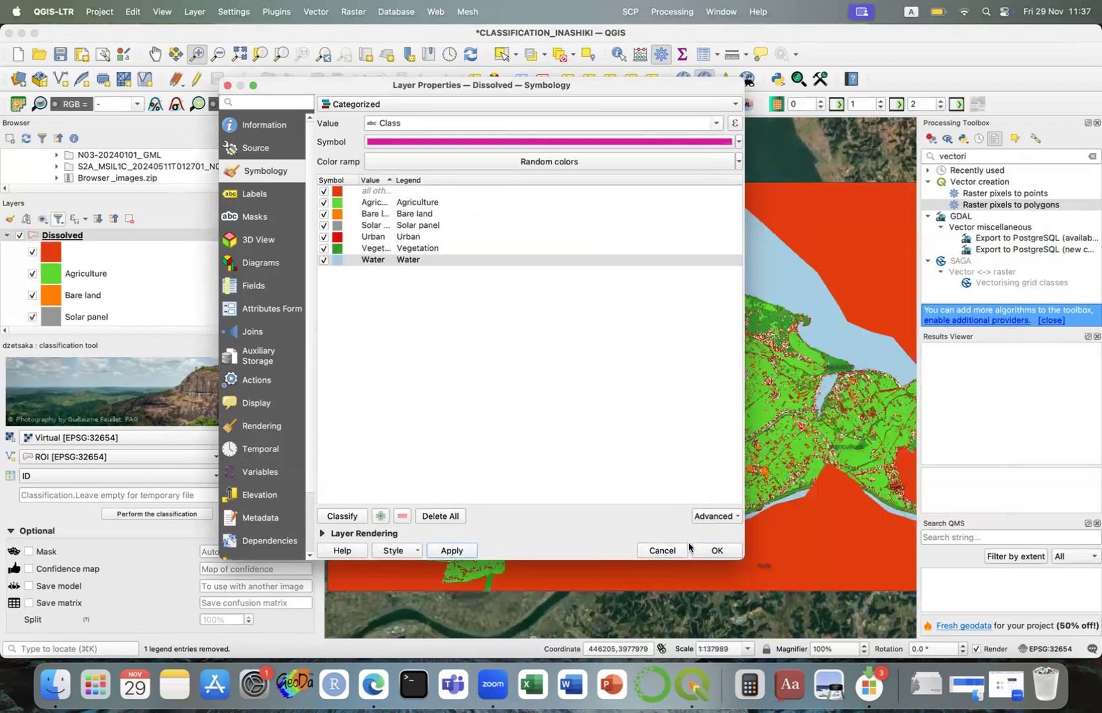
click(715, 550)
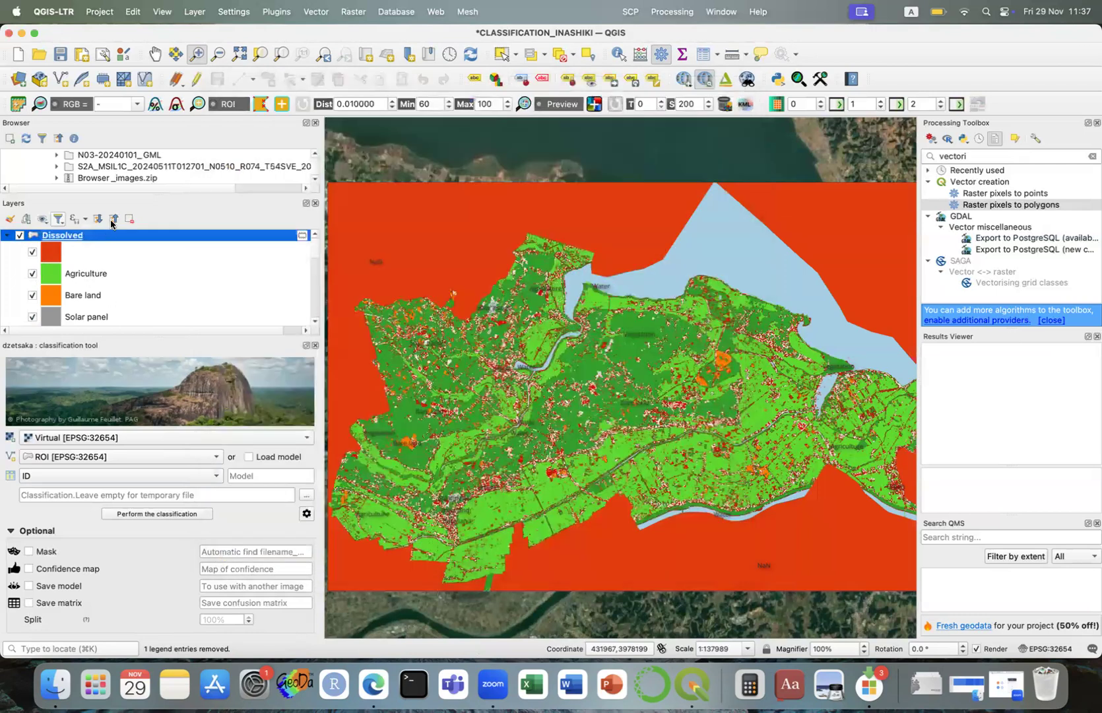
Collapse the layer legends and hide the Vectorized, OUTPUT_class and ROI layers
click(113, 219)
click(20, 246)
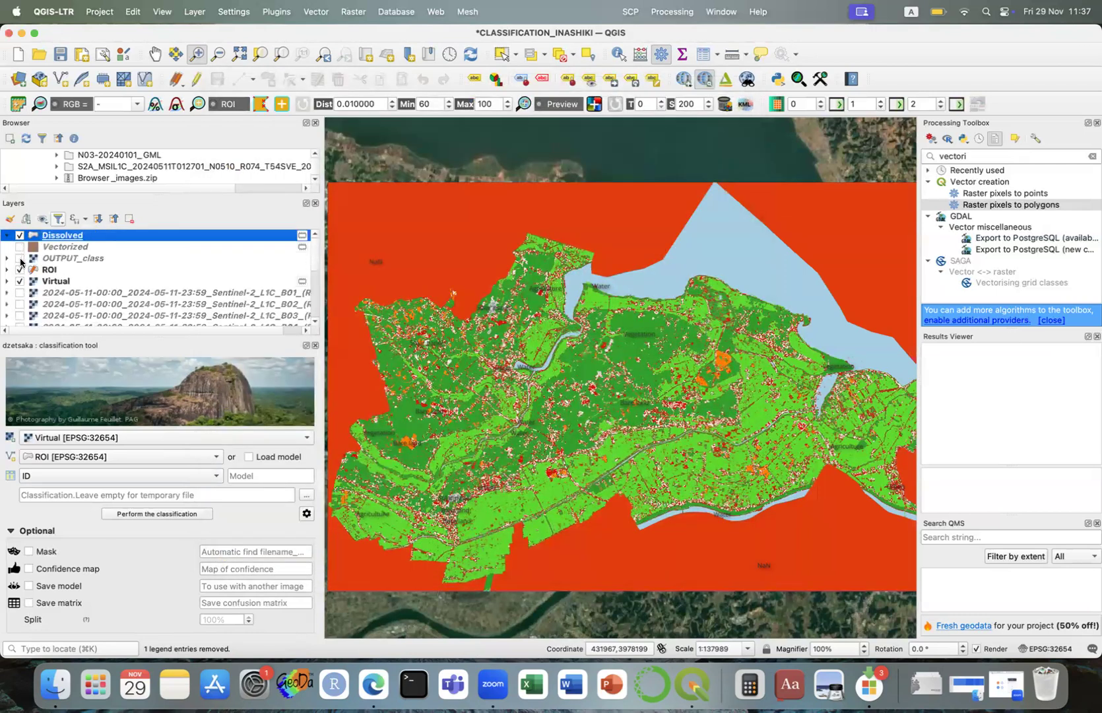
click(20, 269)
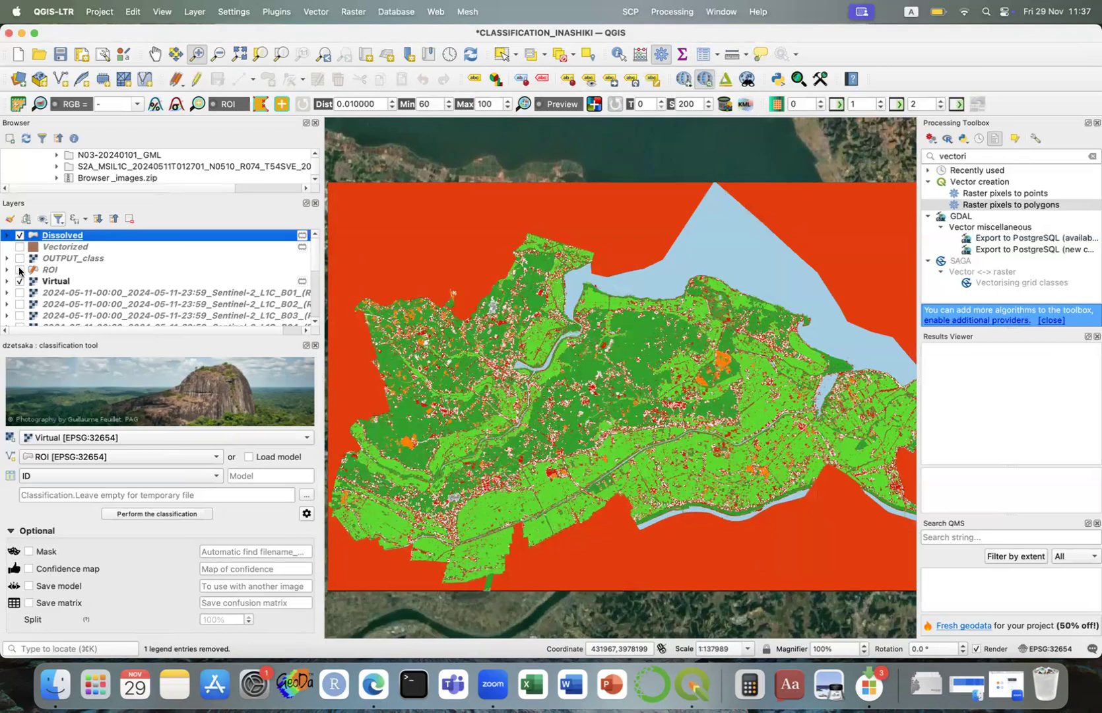
scroll(54, 294, down, 5)
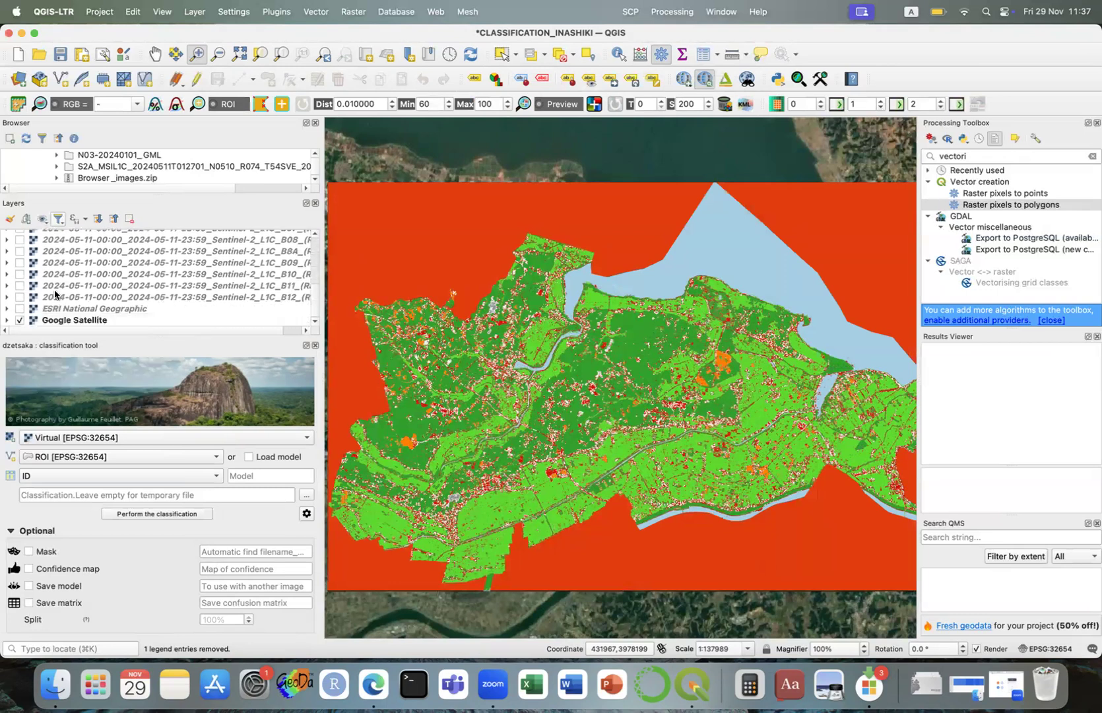
scroll(54, 290, up, 5)
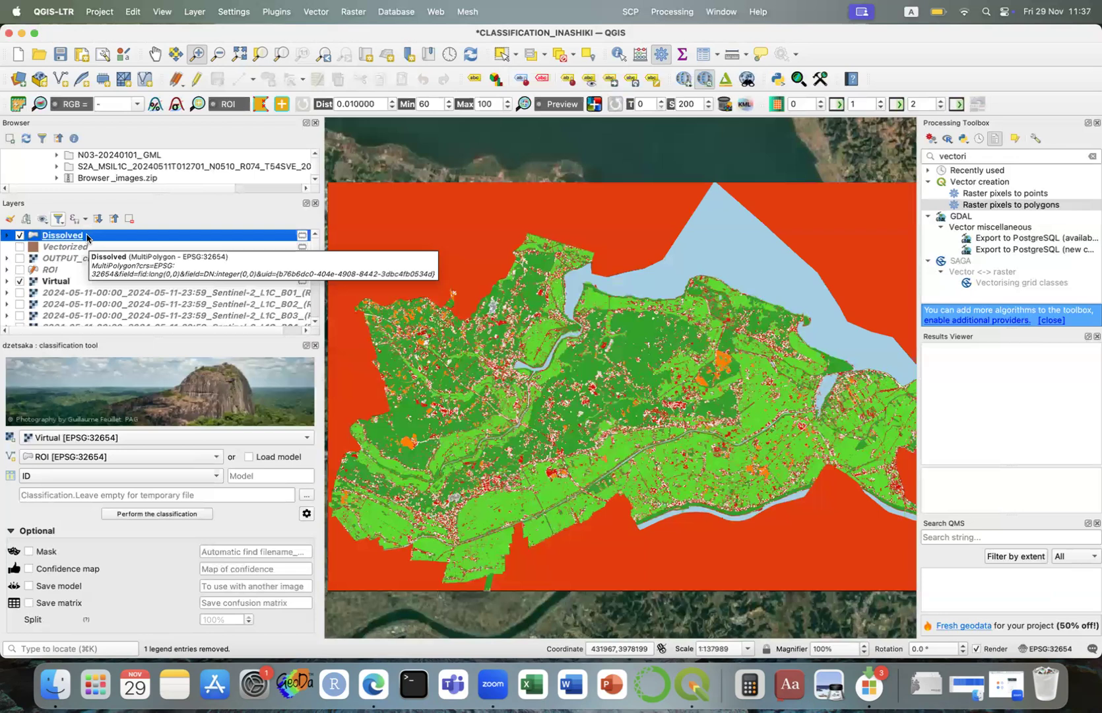
Apply the "hashed black /" preset symbol to the Dissolved layer's "all other values" category and accept the symbology
double_click(87, 236)
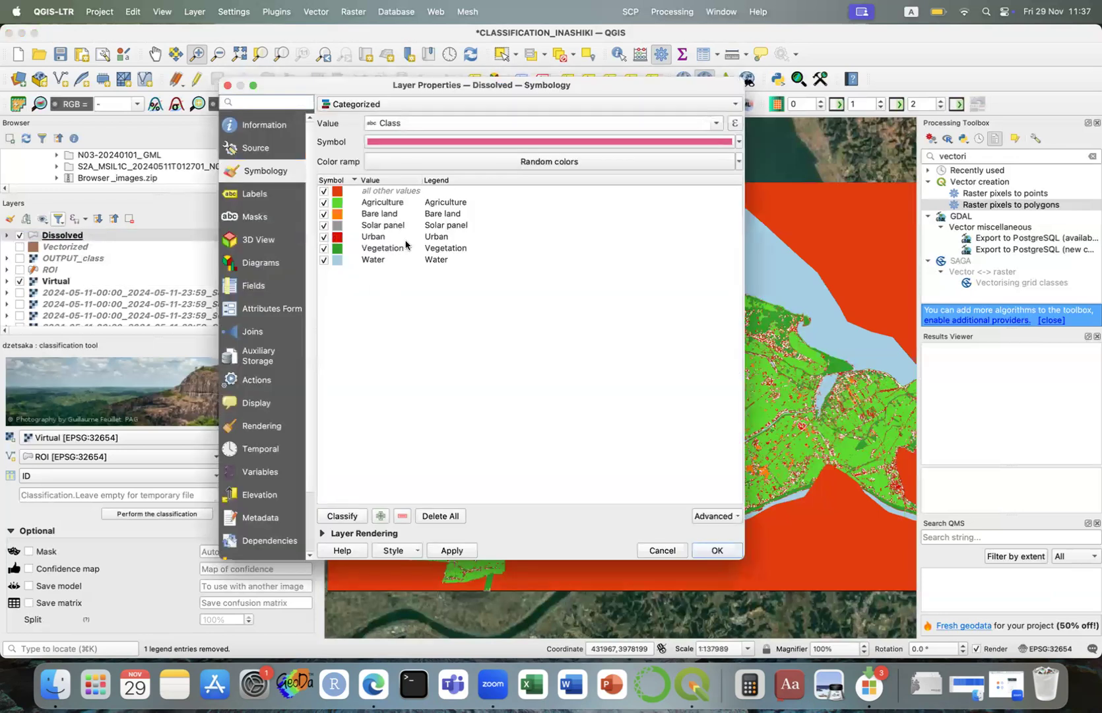
double_click(344, 194)
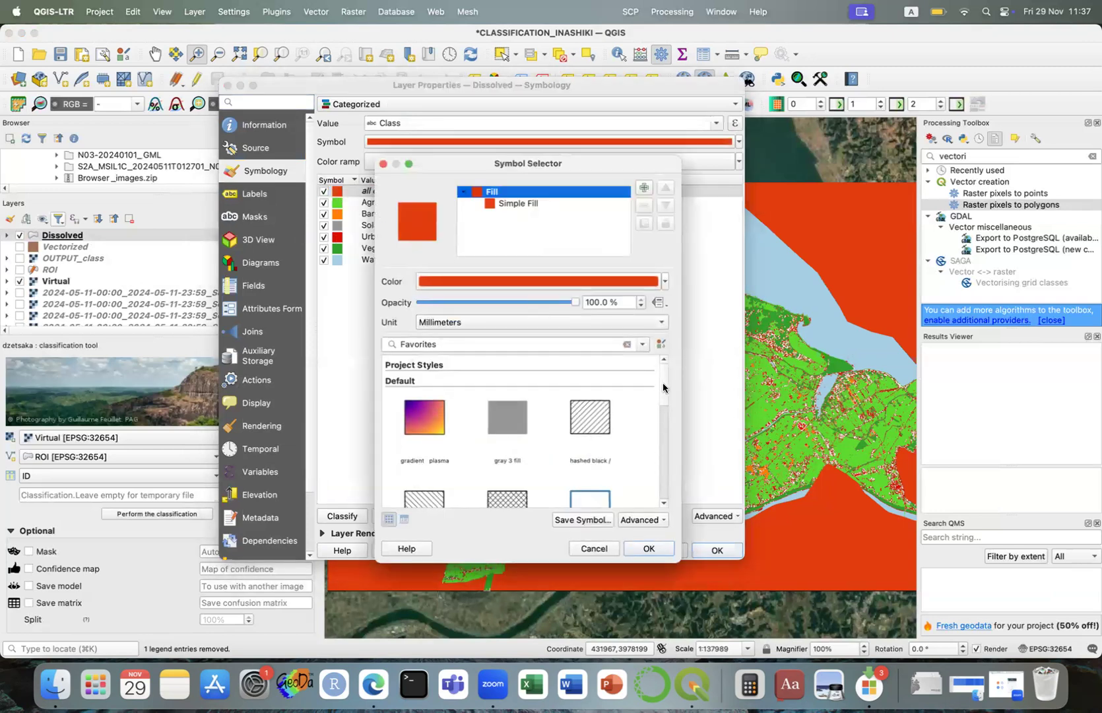
click(598, 416)
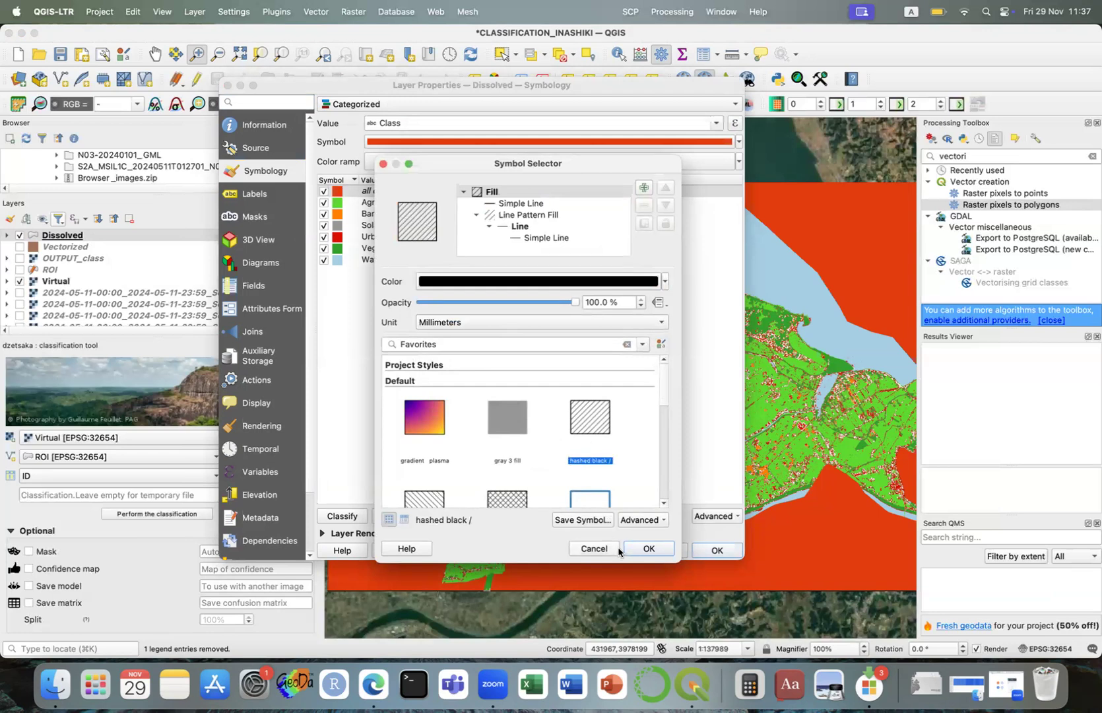
click(639, 552)
click(452, 550)
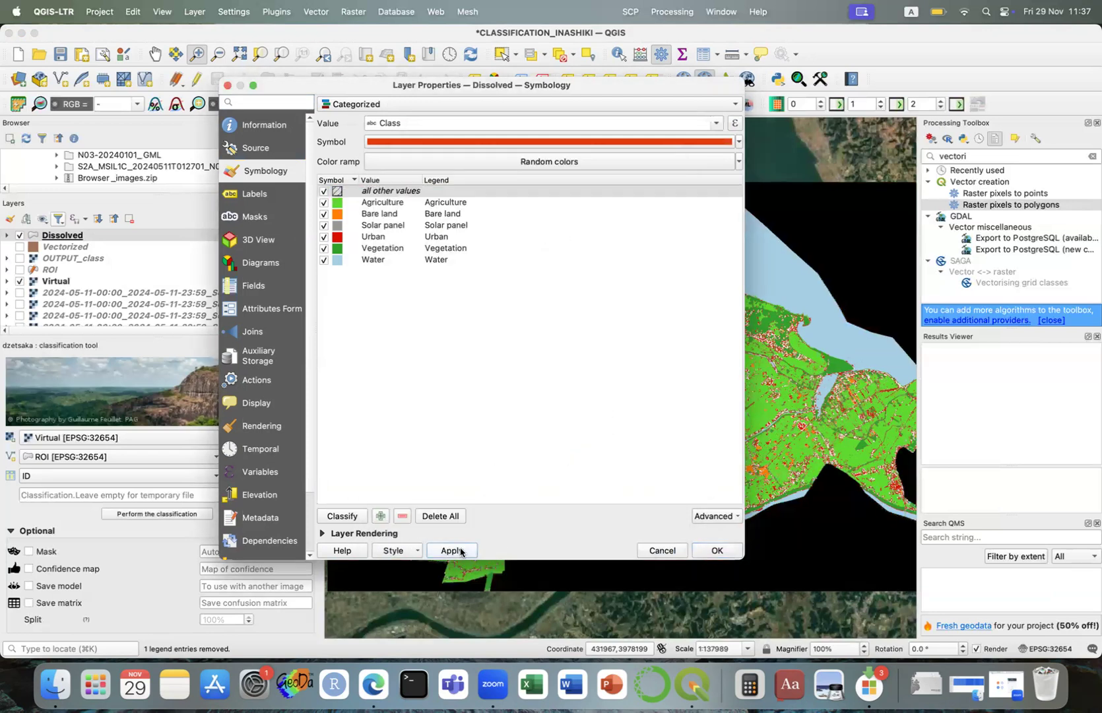
drag(476, 85, 584, 105)
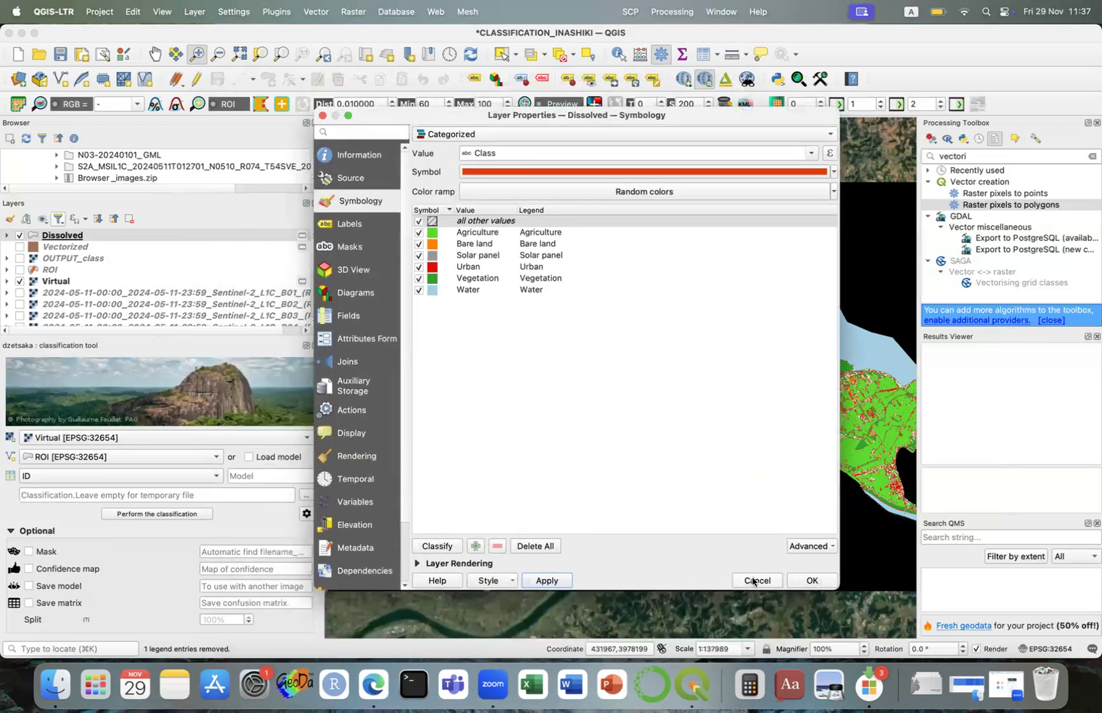
click(811, 580)
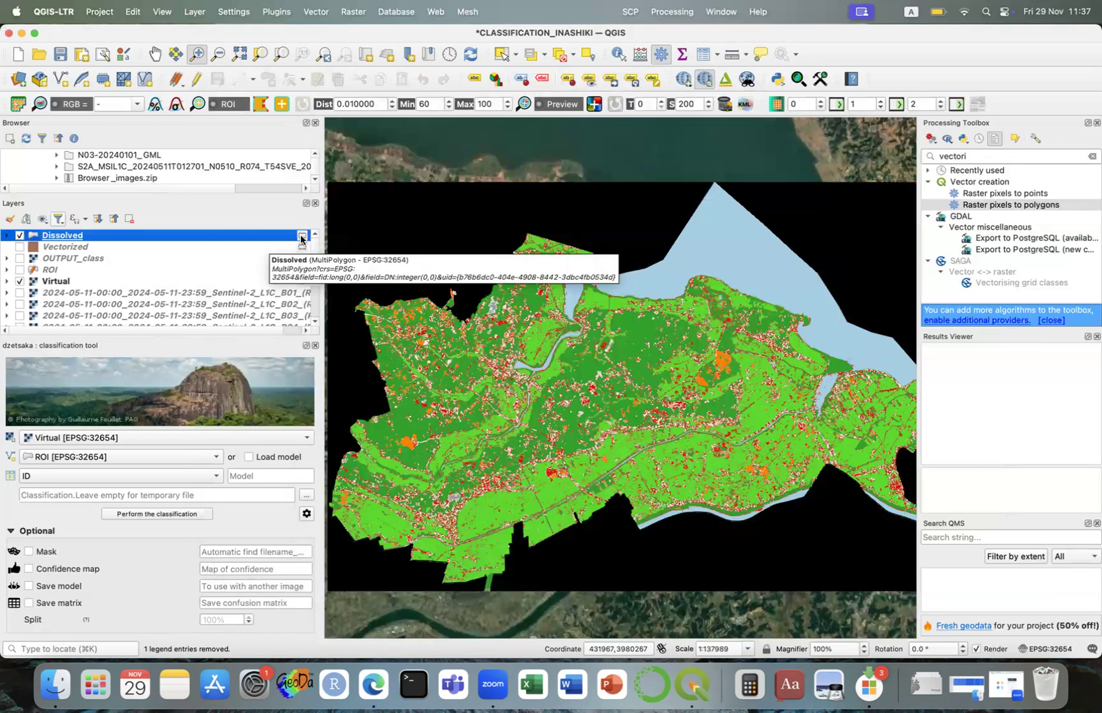
Save the Dissolved scratch layer as a GeoJSON file named Inashiki_Classification in the TSUKUBA folder
click(301, 236)
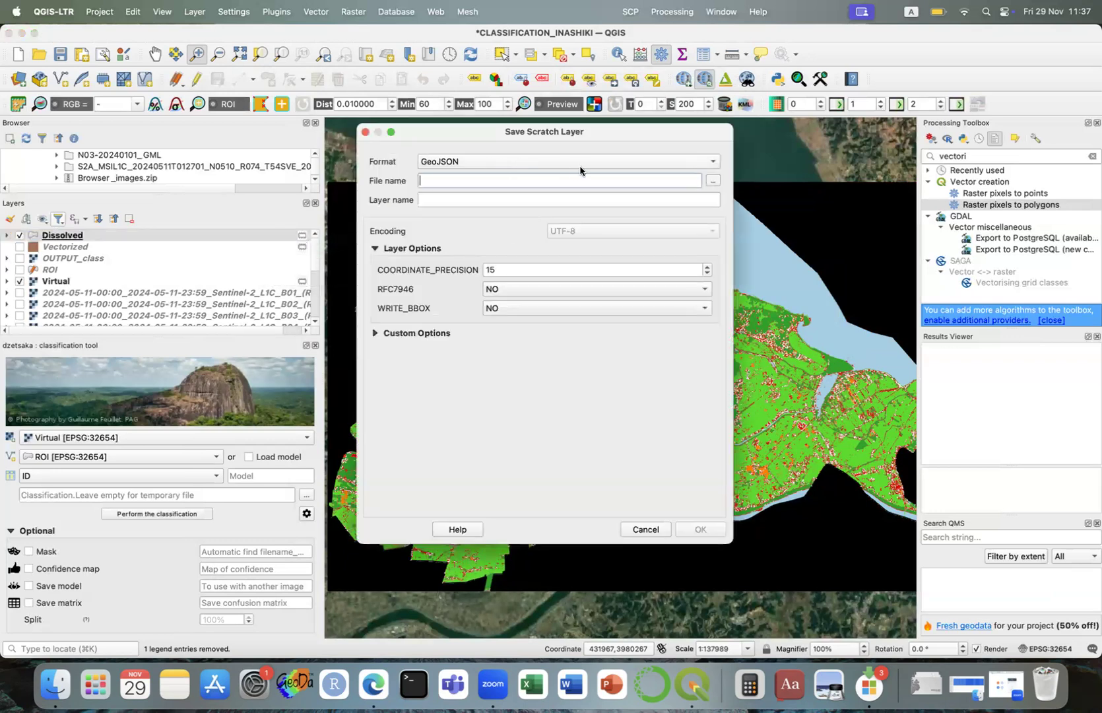
click(713, 180)
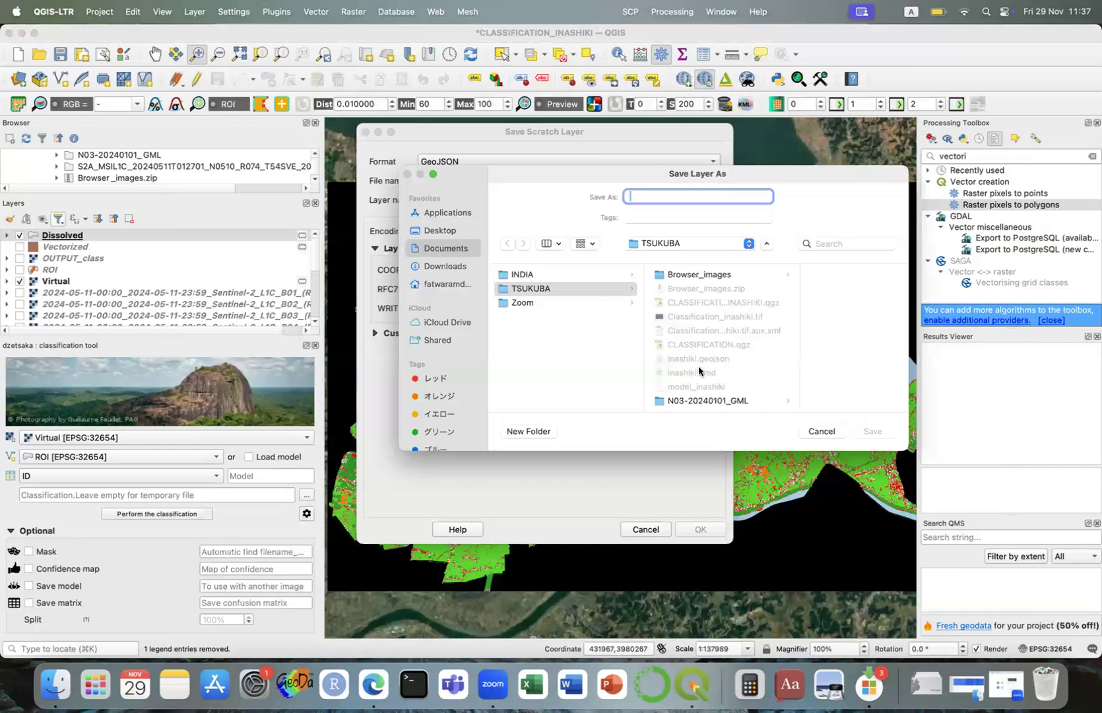
text(Inashiki_Classification)
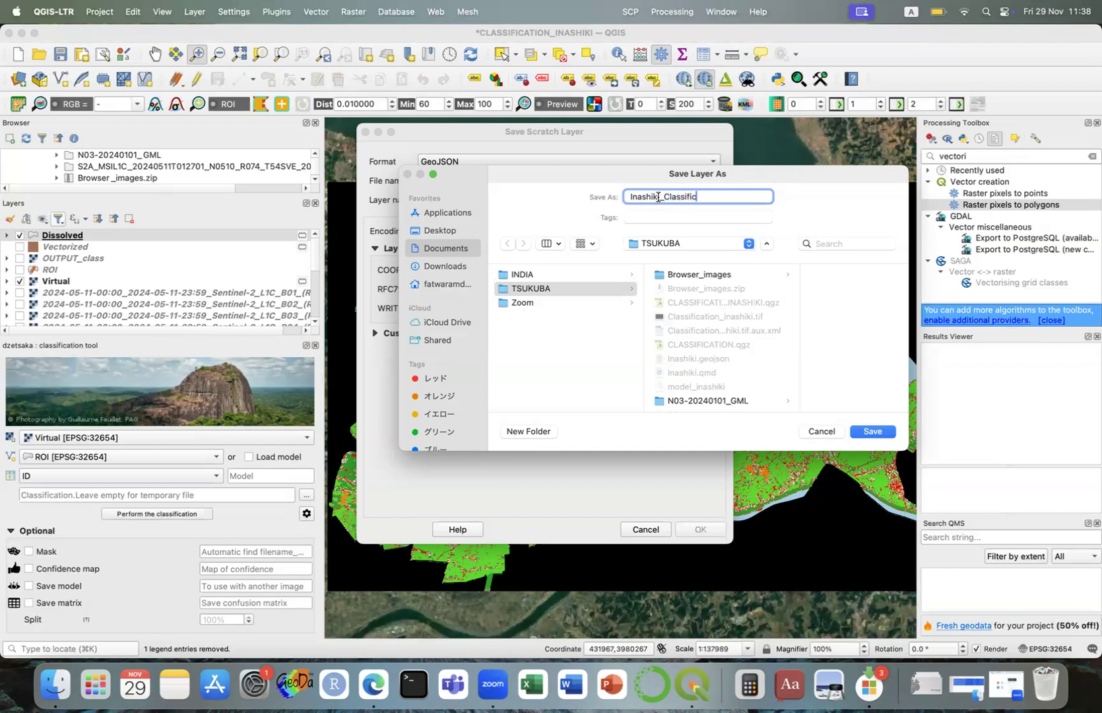
click(874, 433)
click(700, 529)
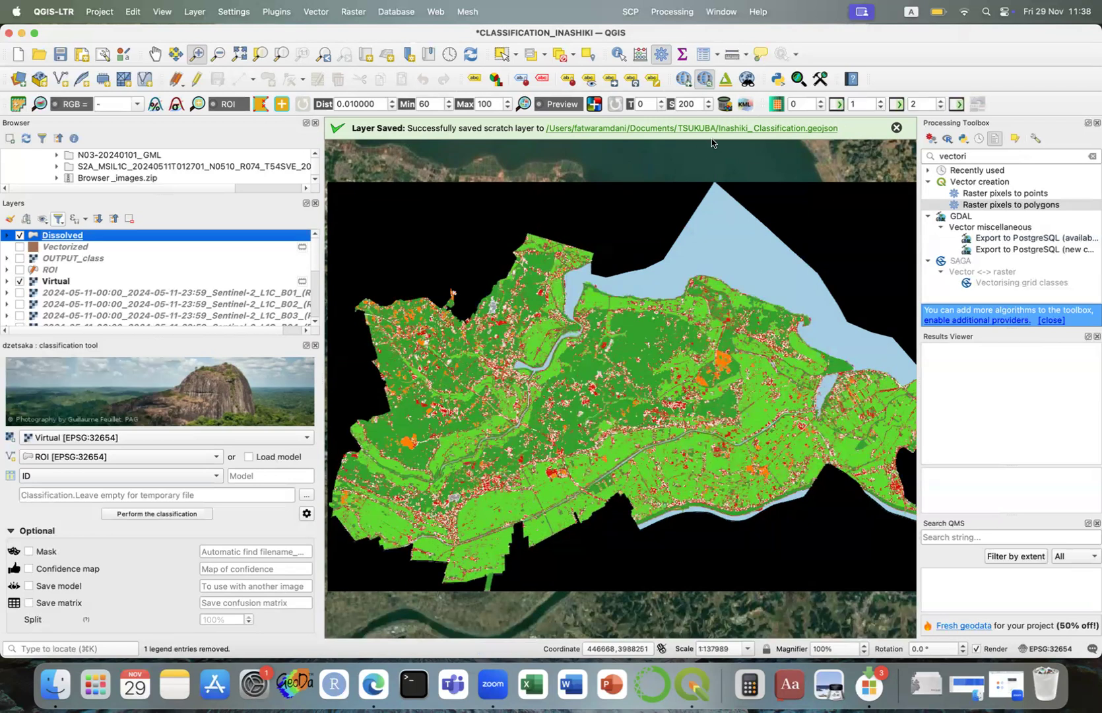
Add the saved Inashiki_Classification.geojson file to the project as a layer, and hide both it and the Dissolved layer
click(728, 130)
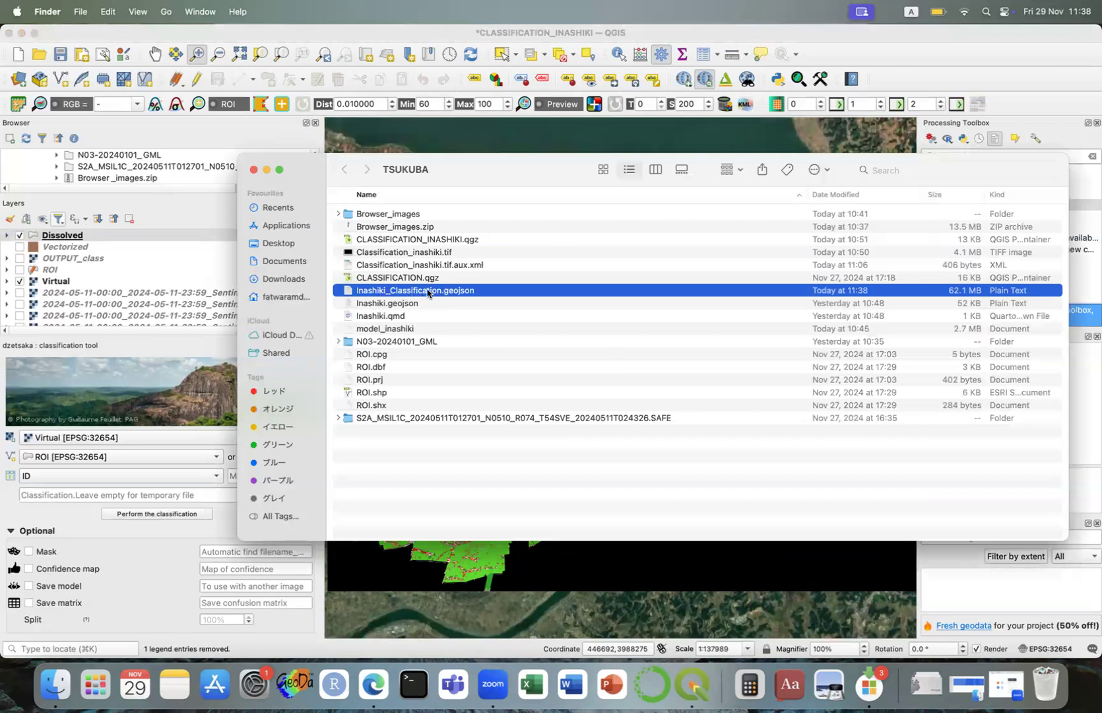
drag(427, 293, 196, 239)
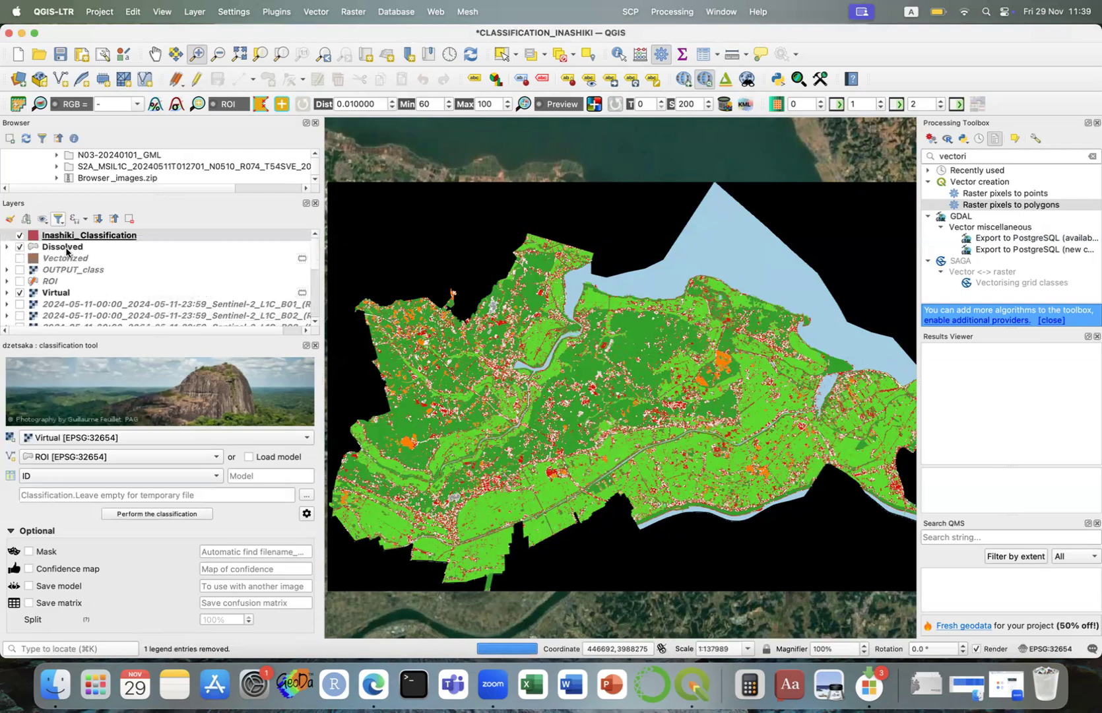
click(19, 236)
click(20, 236)
click(19, 246)
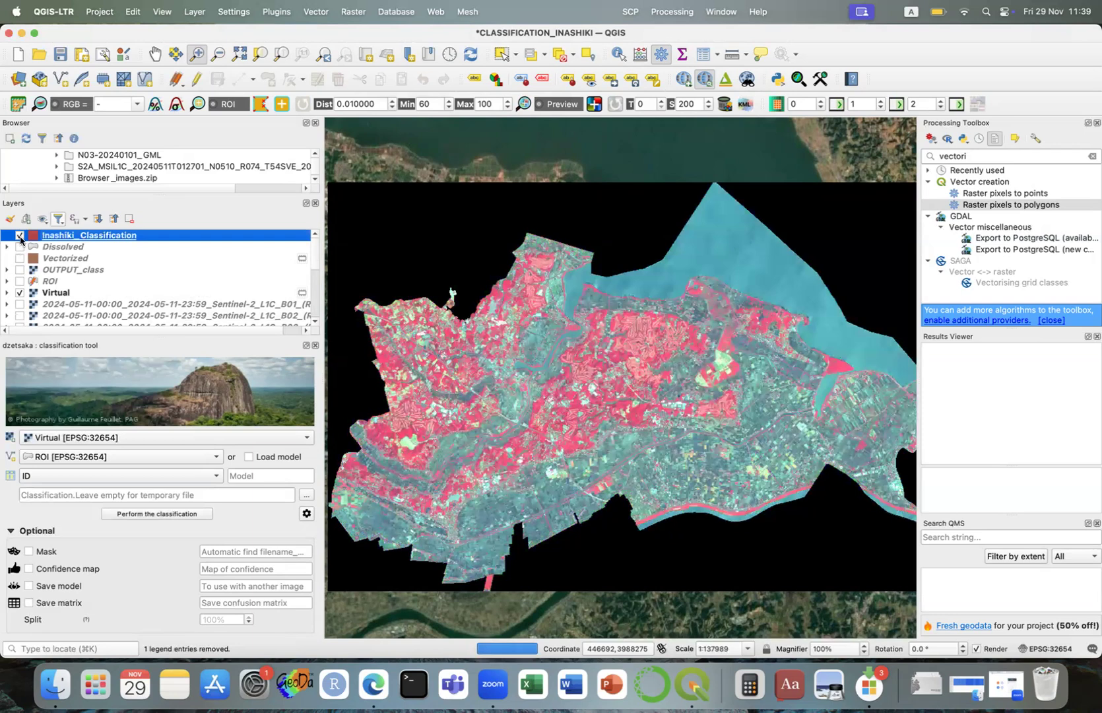
click(20, 237)
click(20, 236)
click(20, 236)
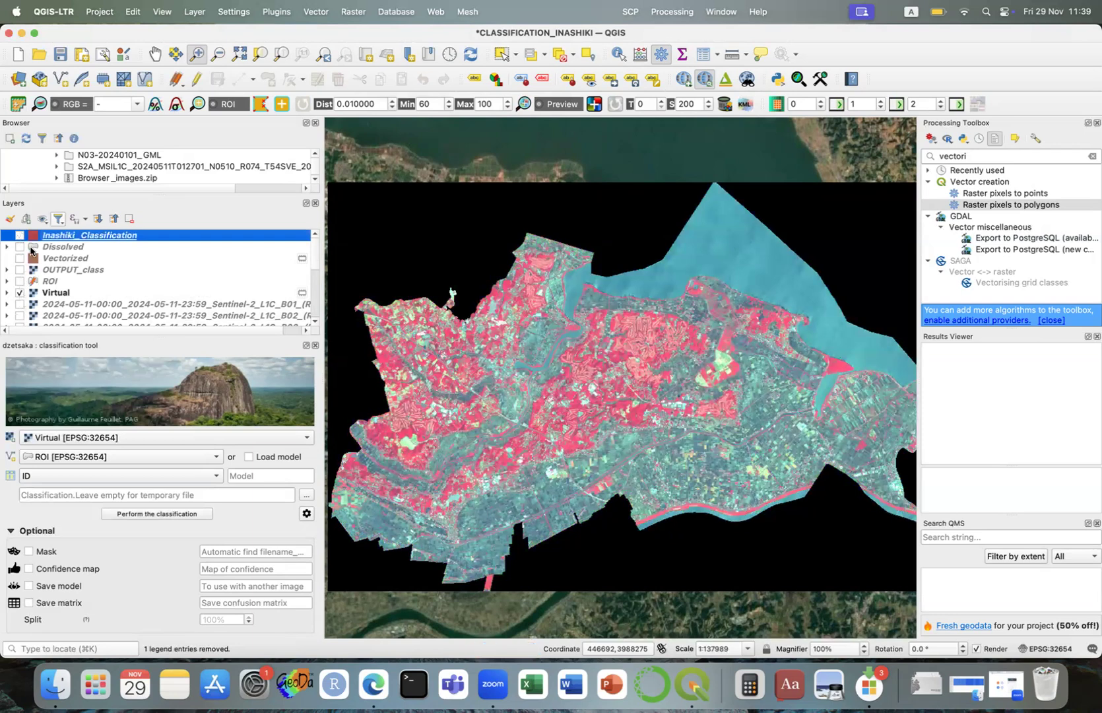
Show the Dissolved layer and copy all of its style categories
scroll(39, 266, down, 10)
scroll(47, 269, up, 10)
click(19, 249)
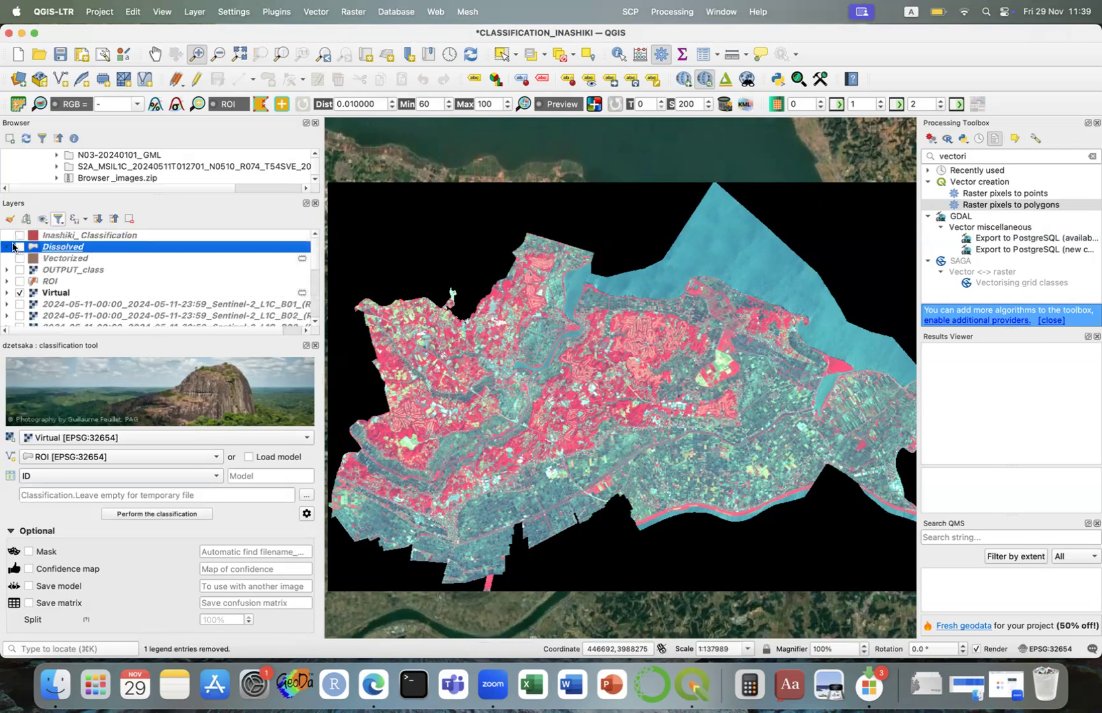
click(20, 248)
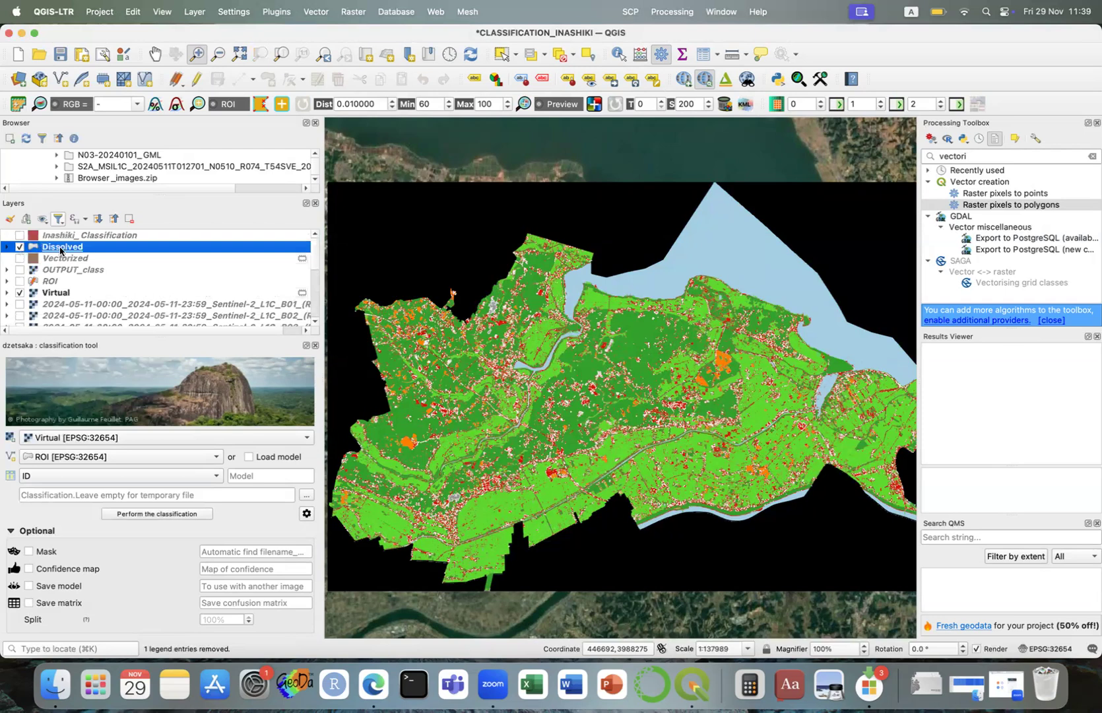
right_click(60, 250)
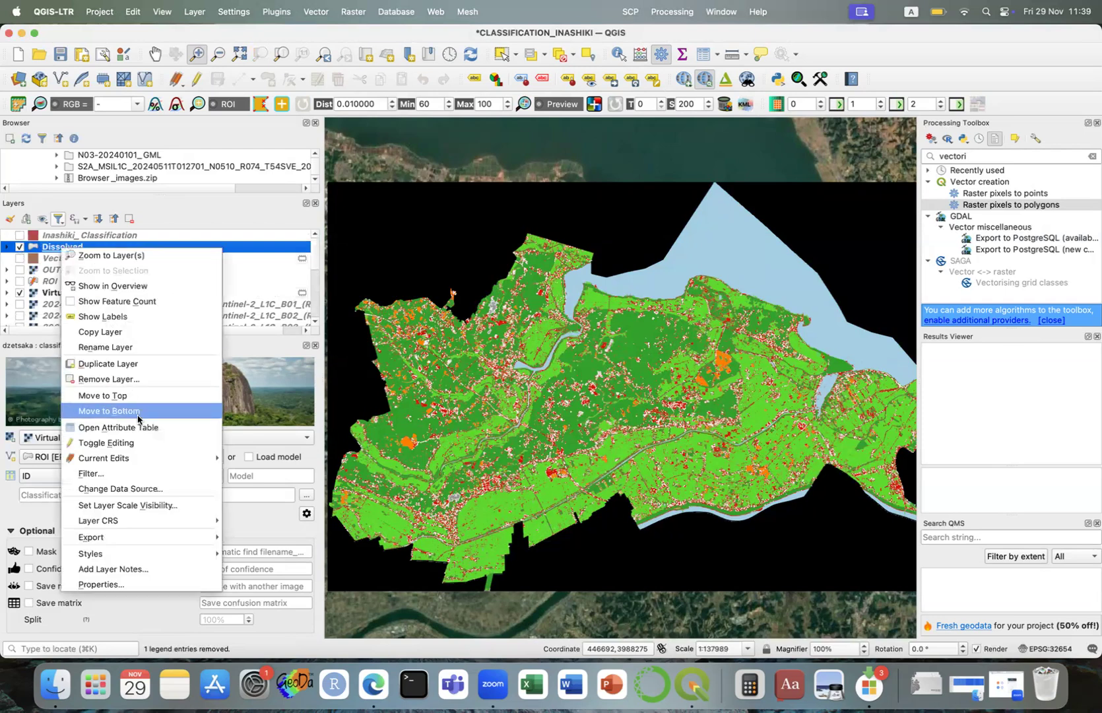
mouse_move(155, 555)
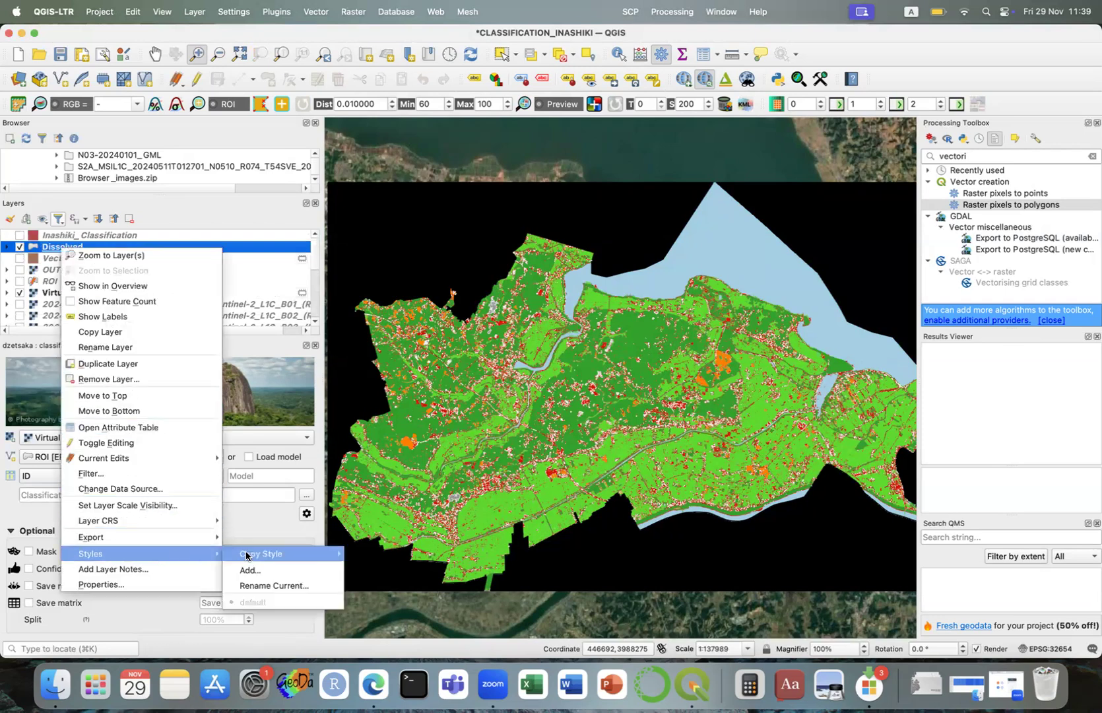
mouse_move(246, 556)
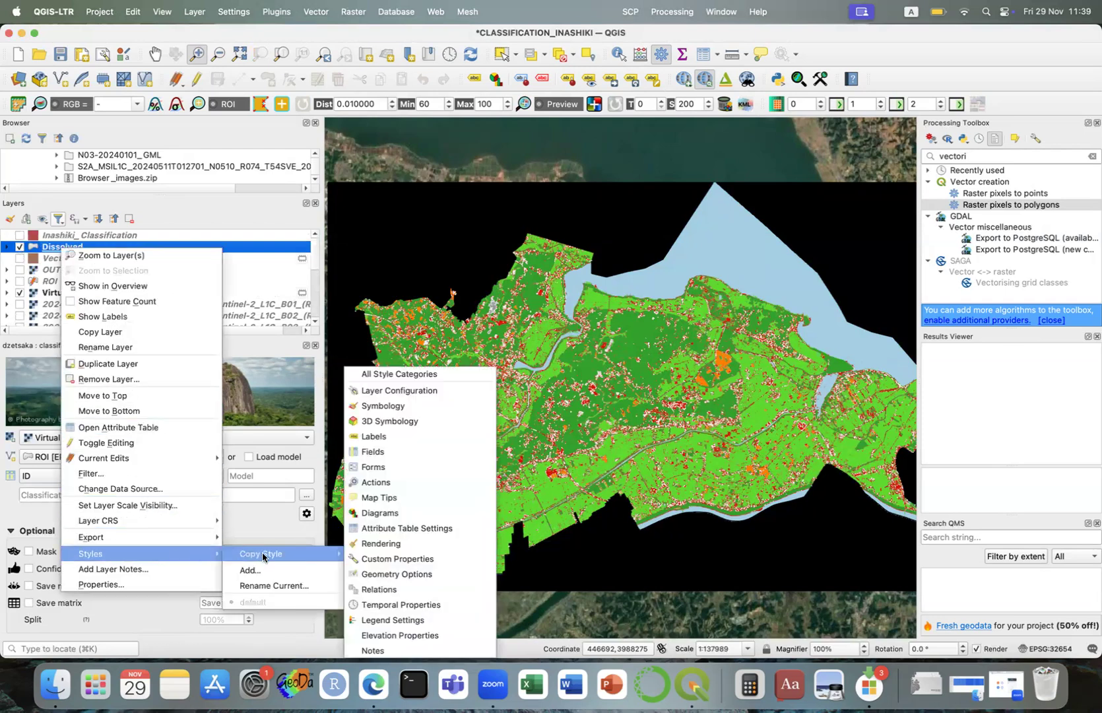
click(414, 372)
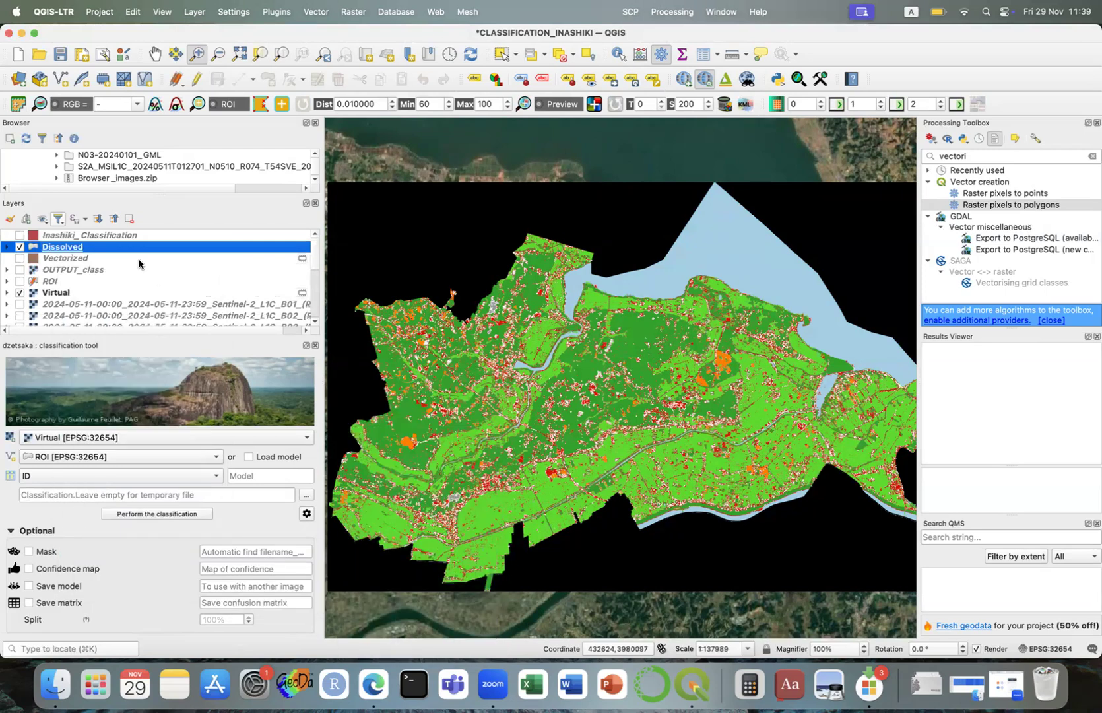
Paste all the copied style categories onto the Inashiki_Classification layer
click(123, 238)
right_click(123, 239)
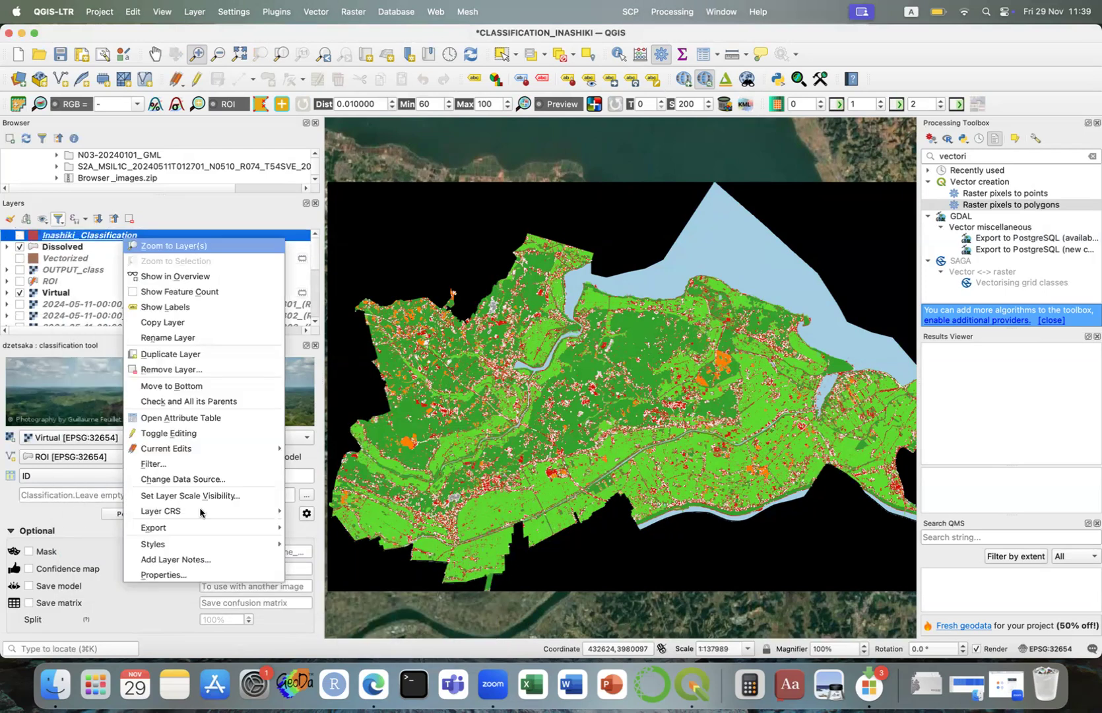
mouse_move(204, 542)
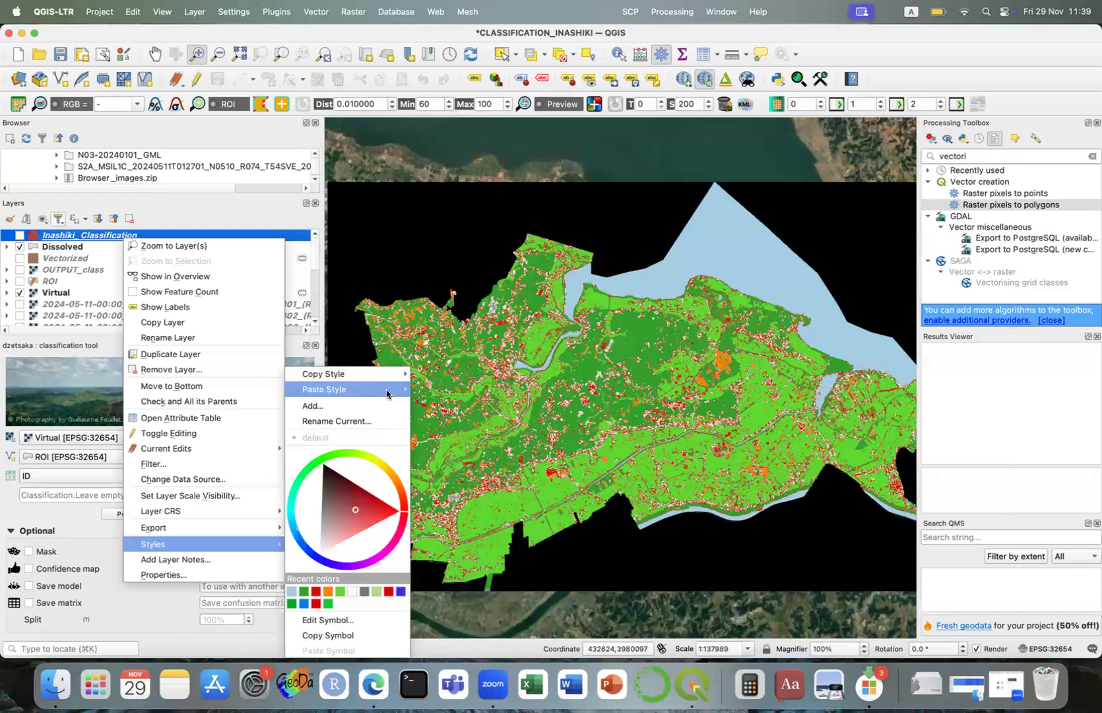
mouse_move(392, 389)
click(467, 373)
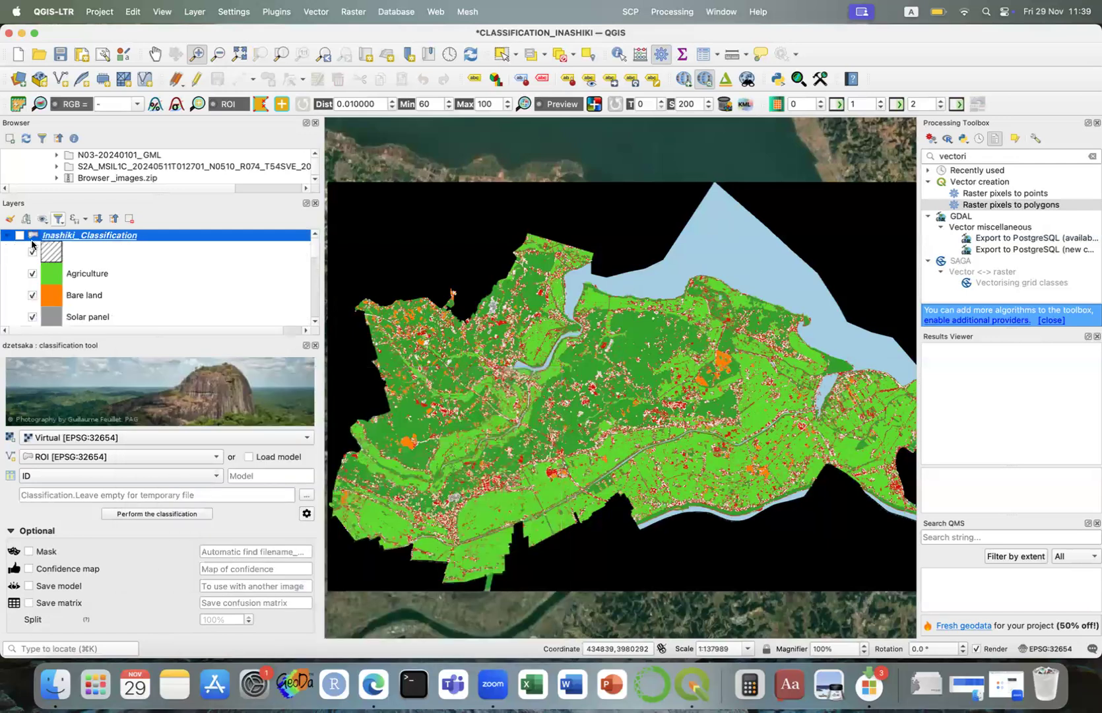
Collapse the Inashiki_Classification legend, show that layer, and hide the Dissolved and Virtual layers
click(7, 236)
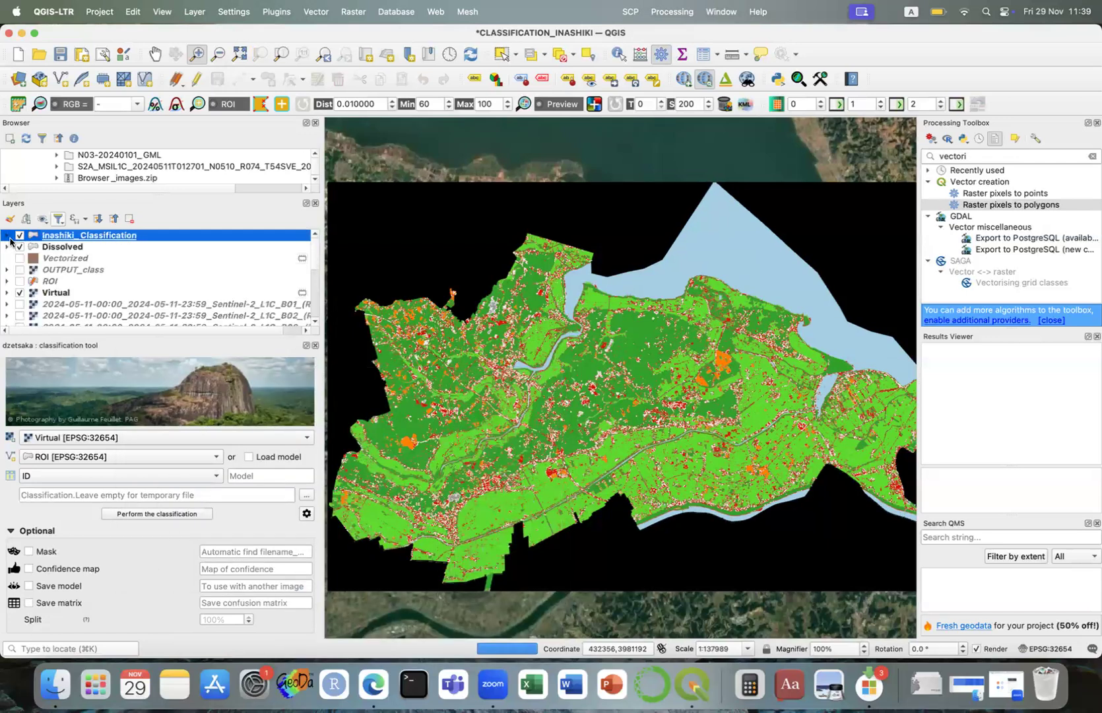
click(19, 248)
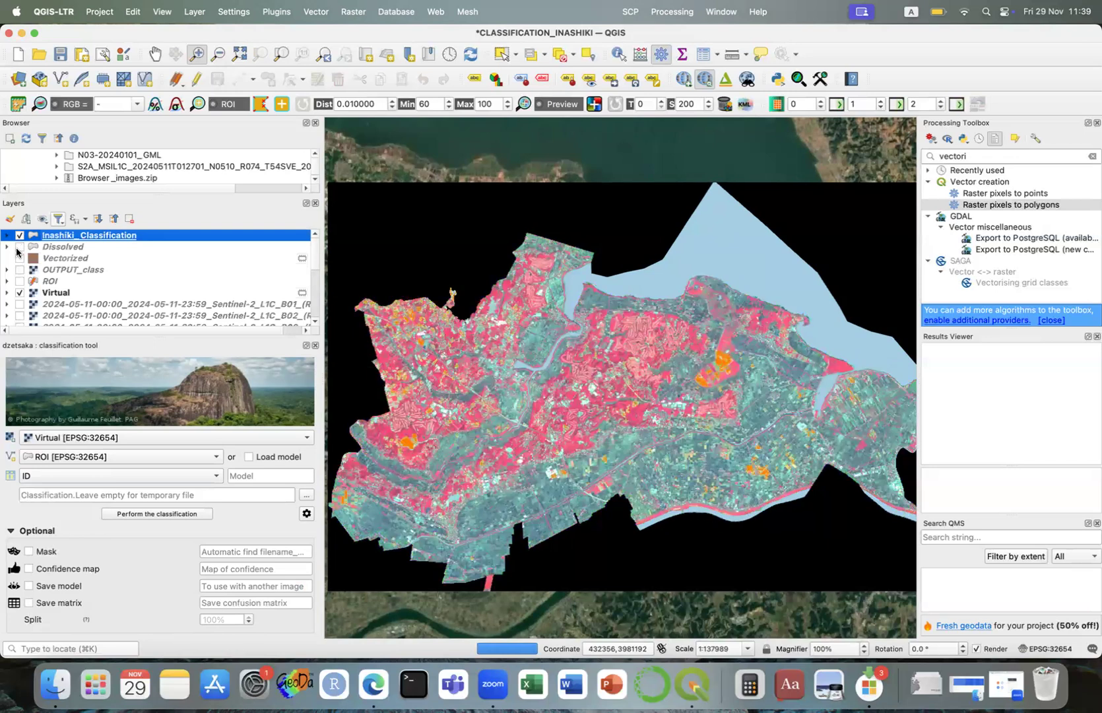
click(19, 294)
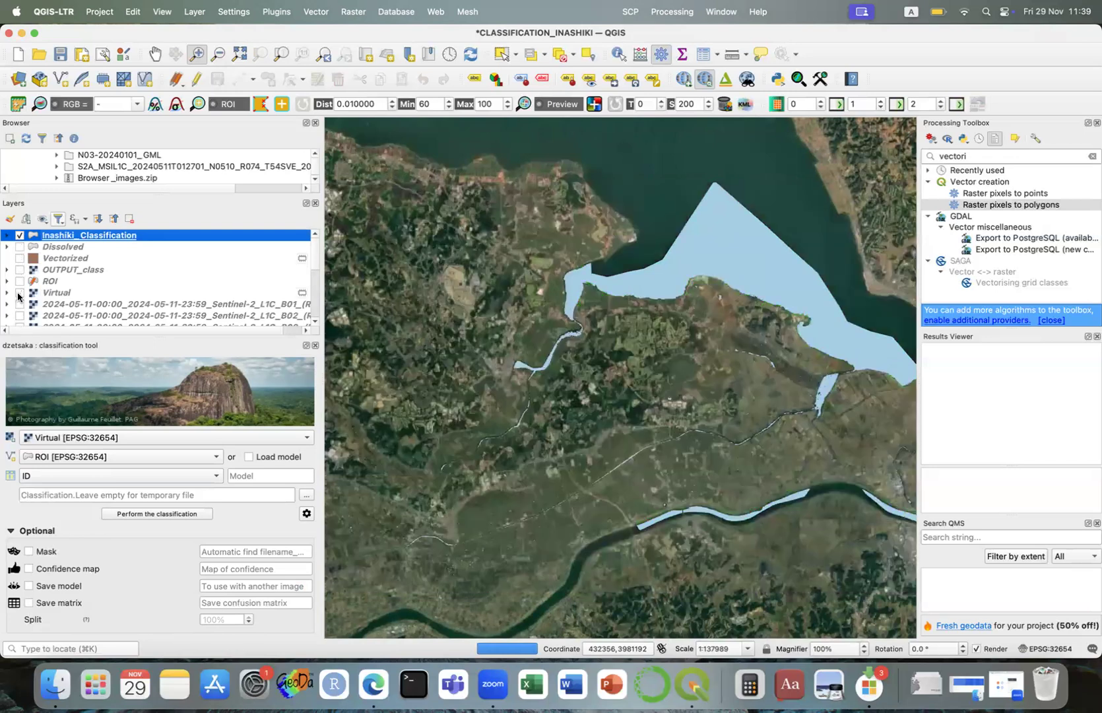
scroll(19, 297, down, 4)
scroll(18, 297, up, 5)
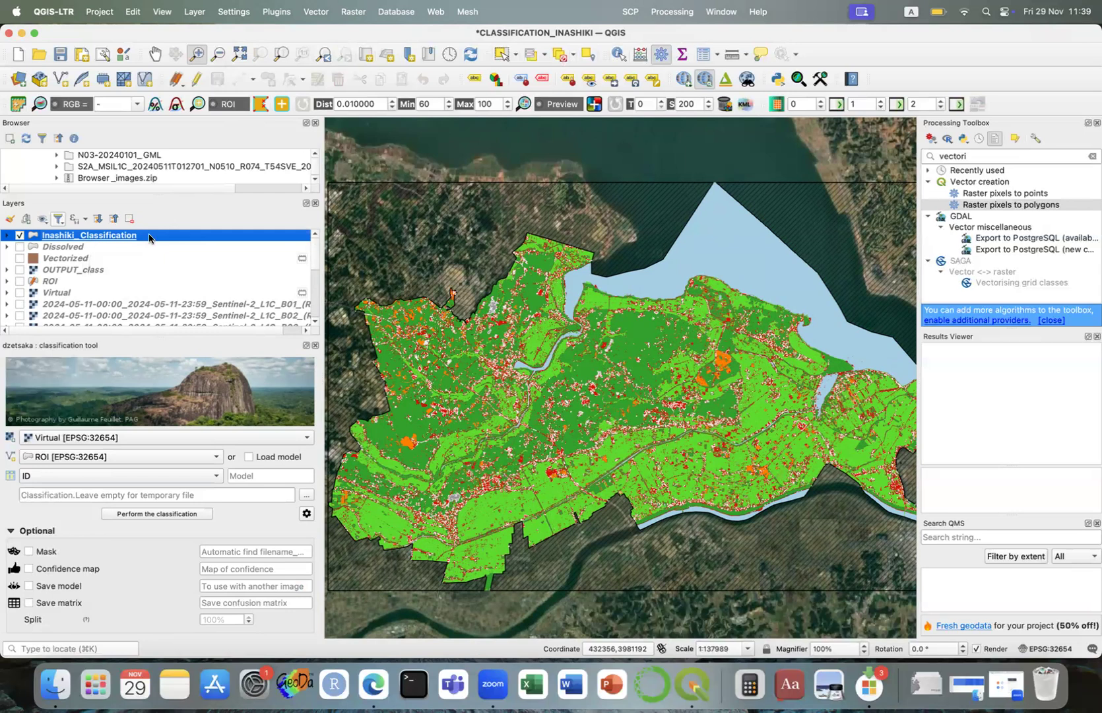
Make Inashiki_Classification editable and delete its hatched background feature, the DN 7 record with a NULL class
click(7, 236)
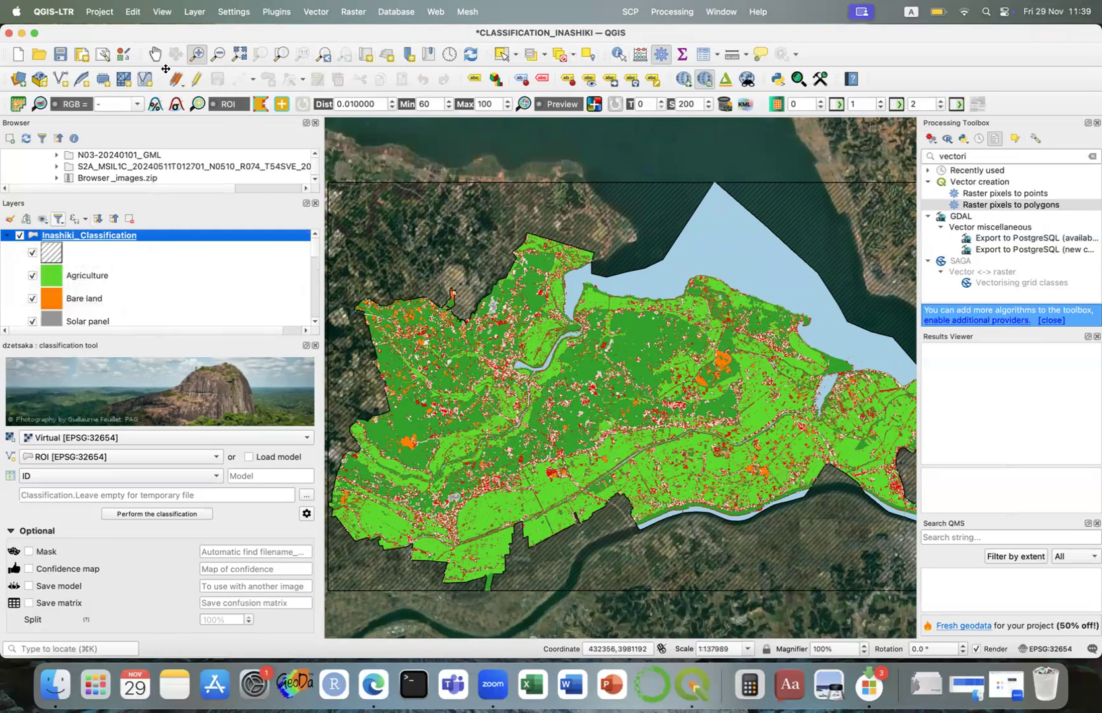
click(196, 78)
click(502, 55)
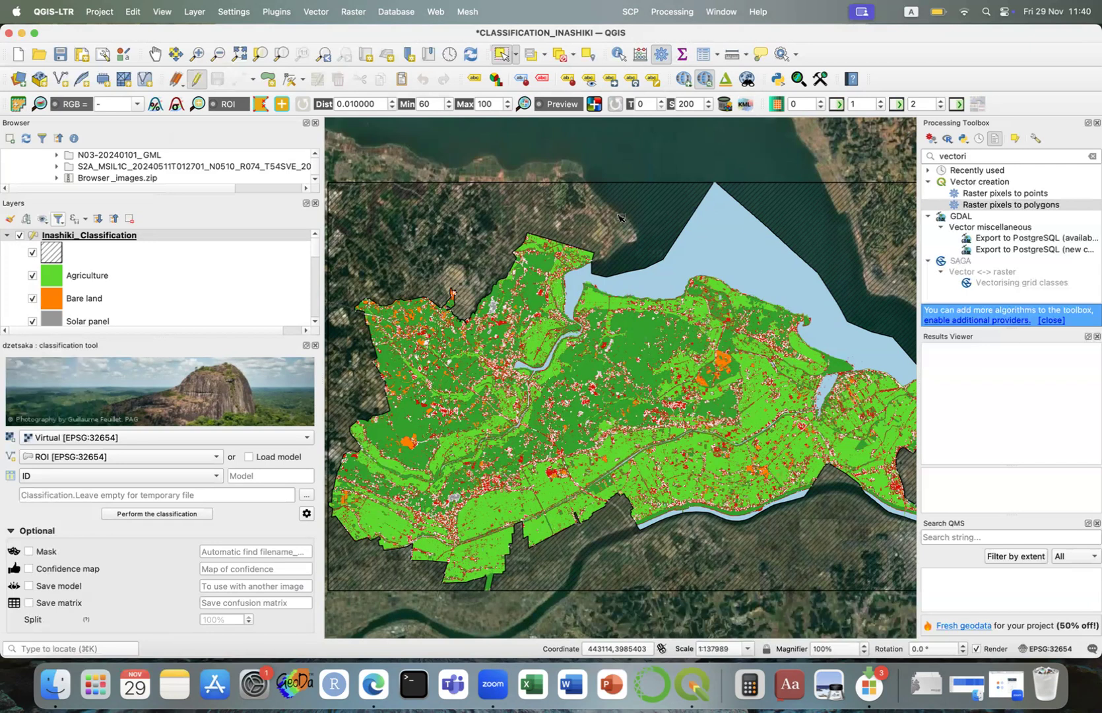
click(619, 218)
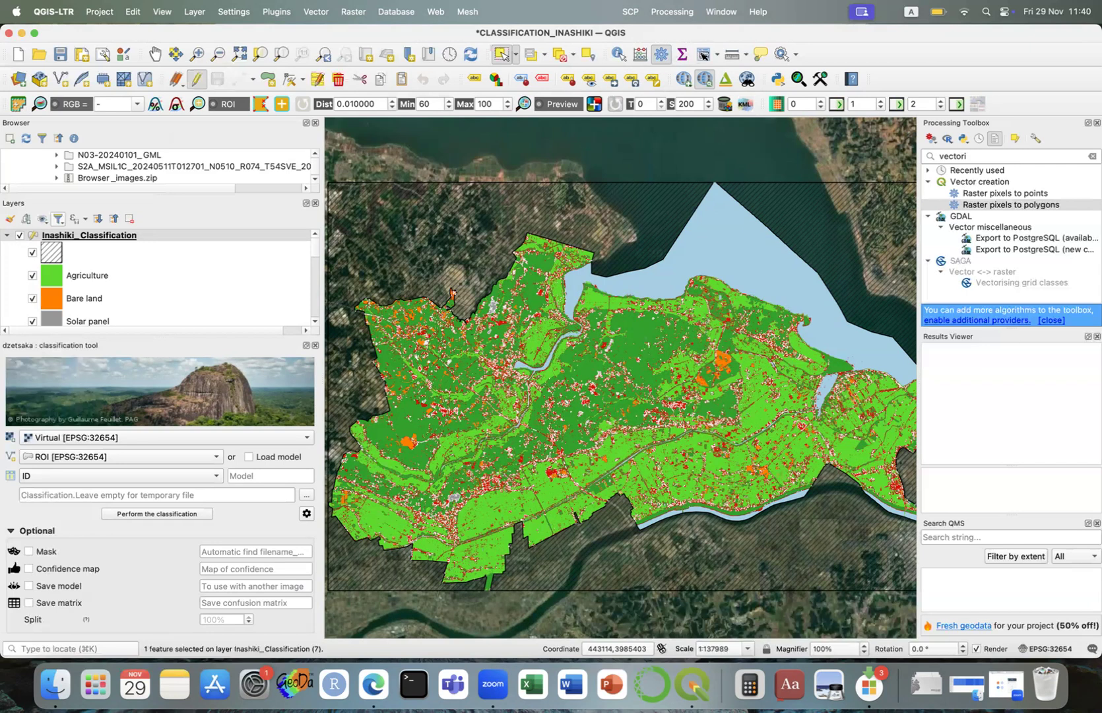
click(703, 54)
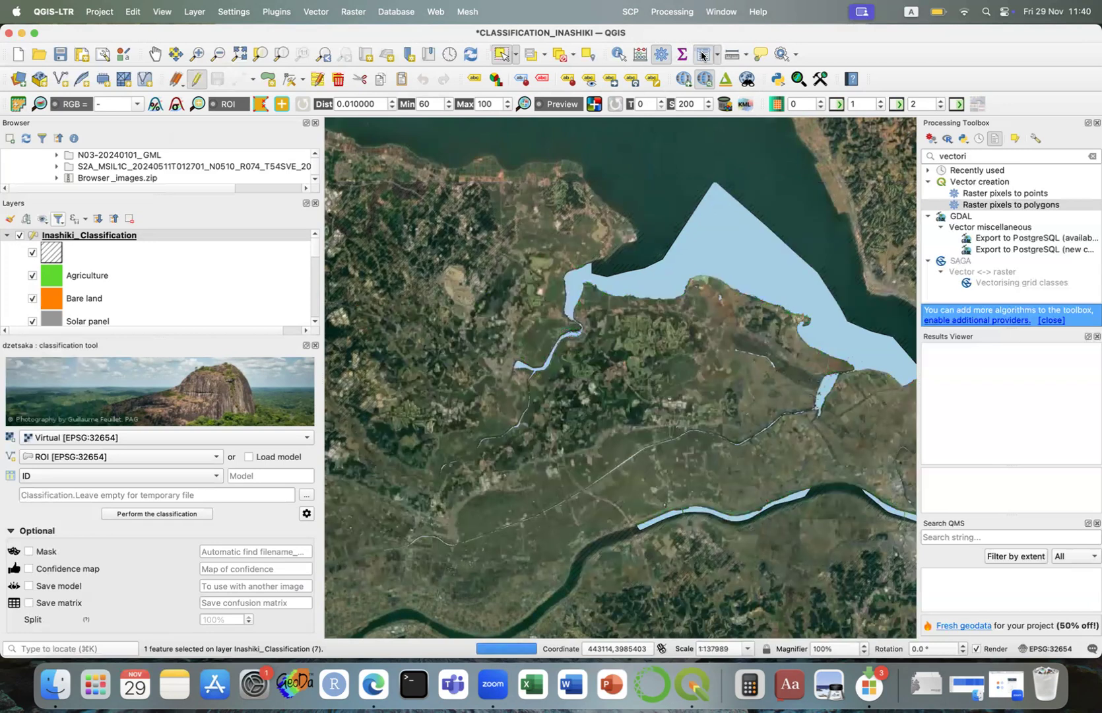
click(702, 55)
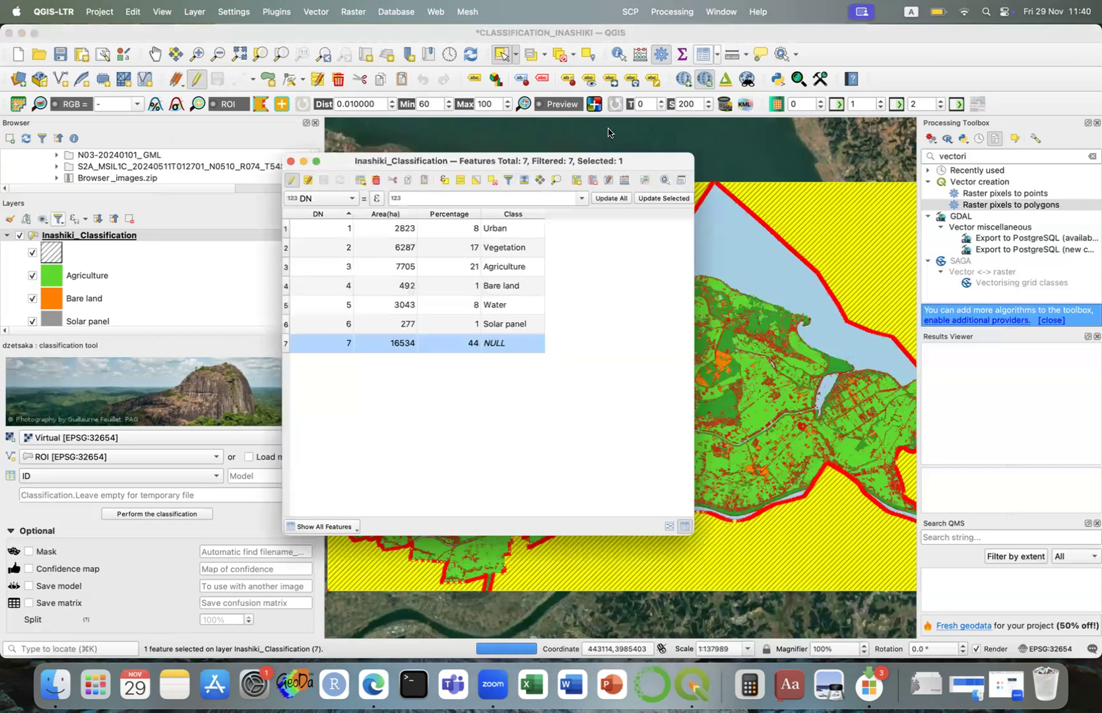
drag(546, 168, 468, 208)
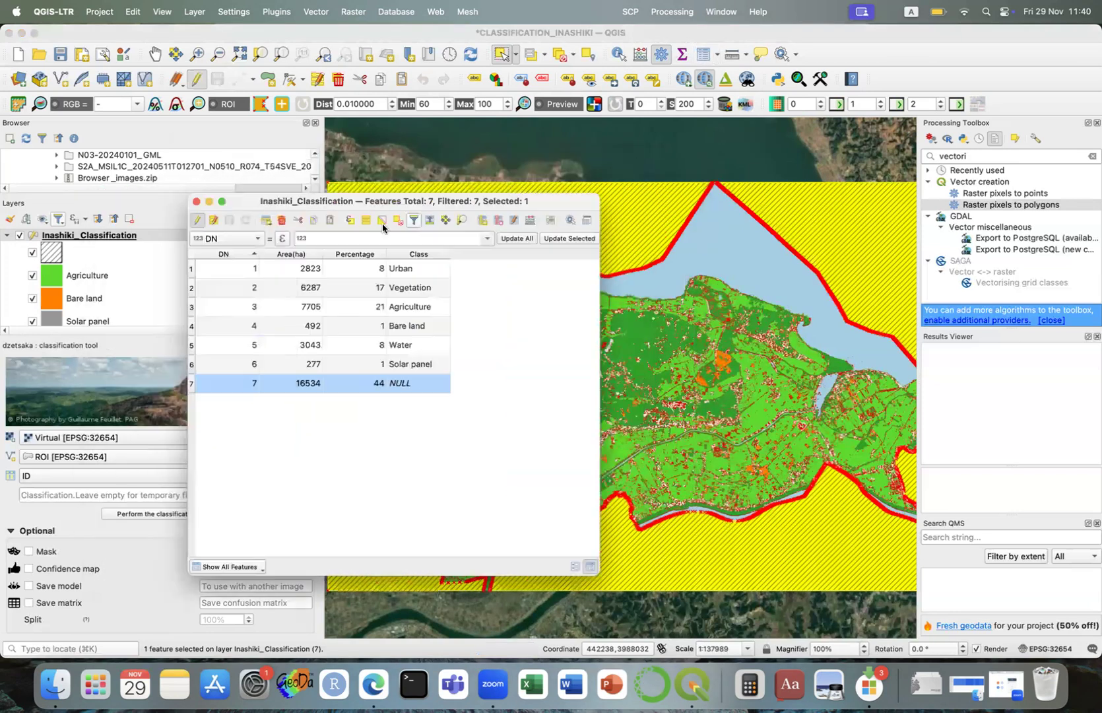
click(282, 221)
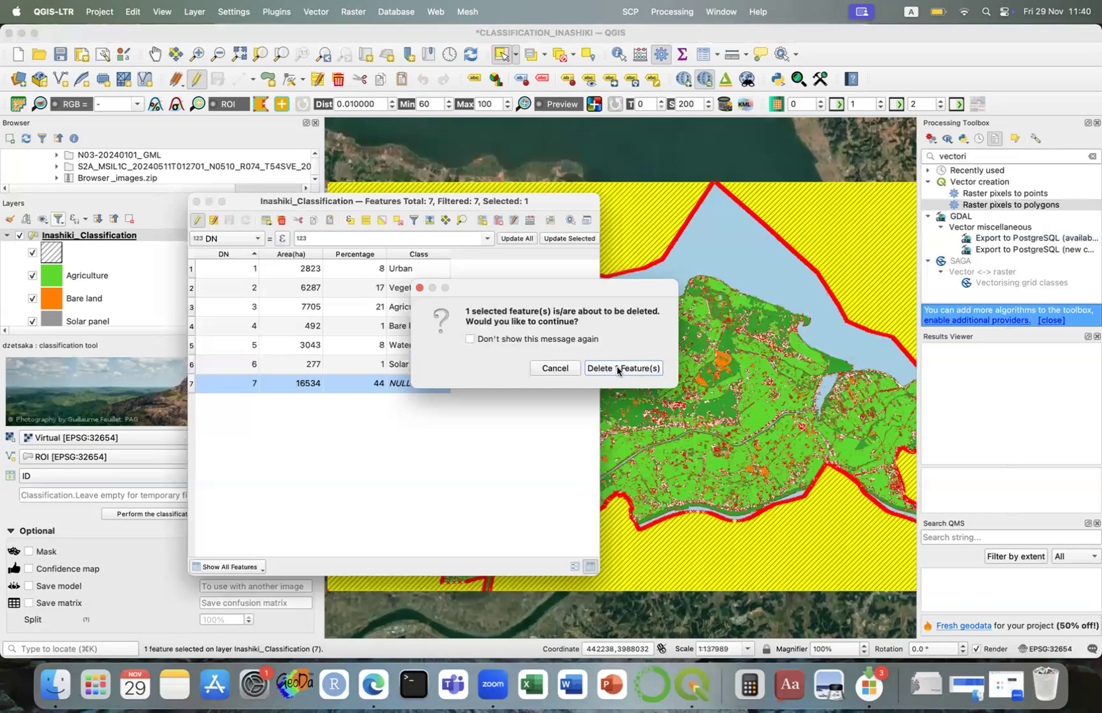
click(612, 369)
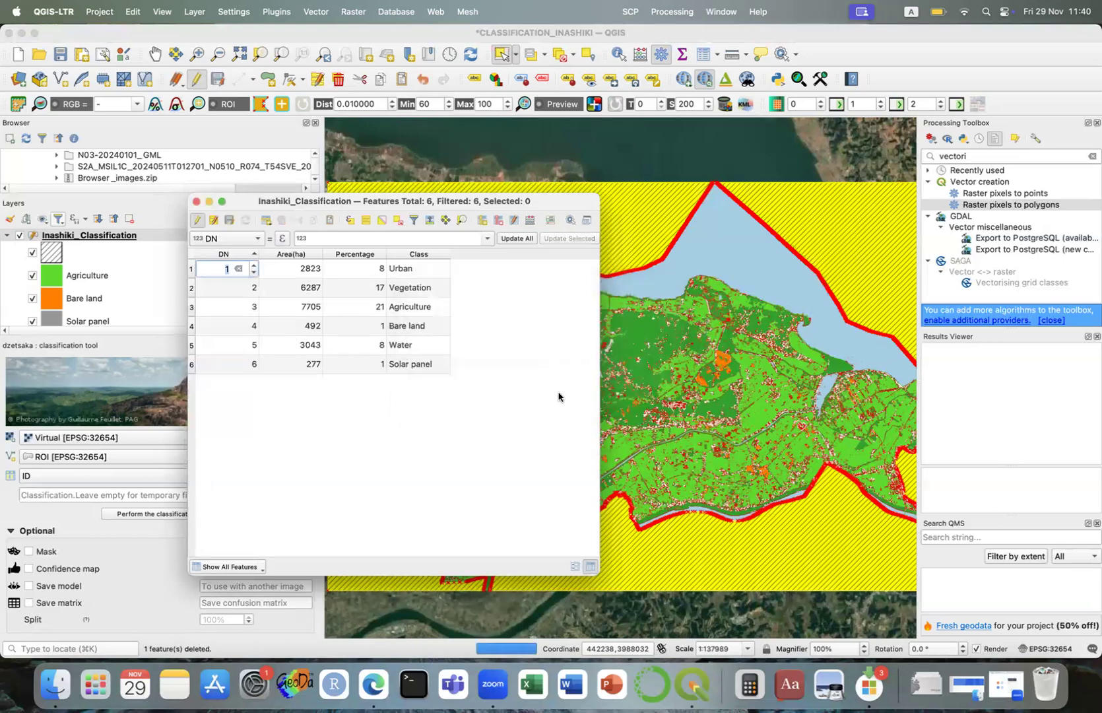
click(196, 200)
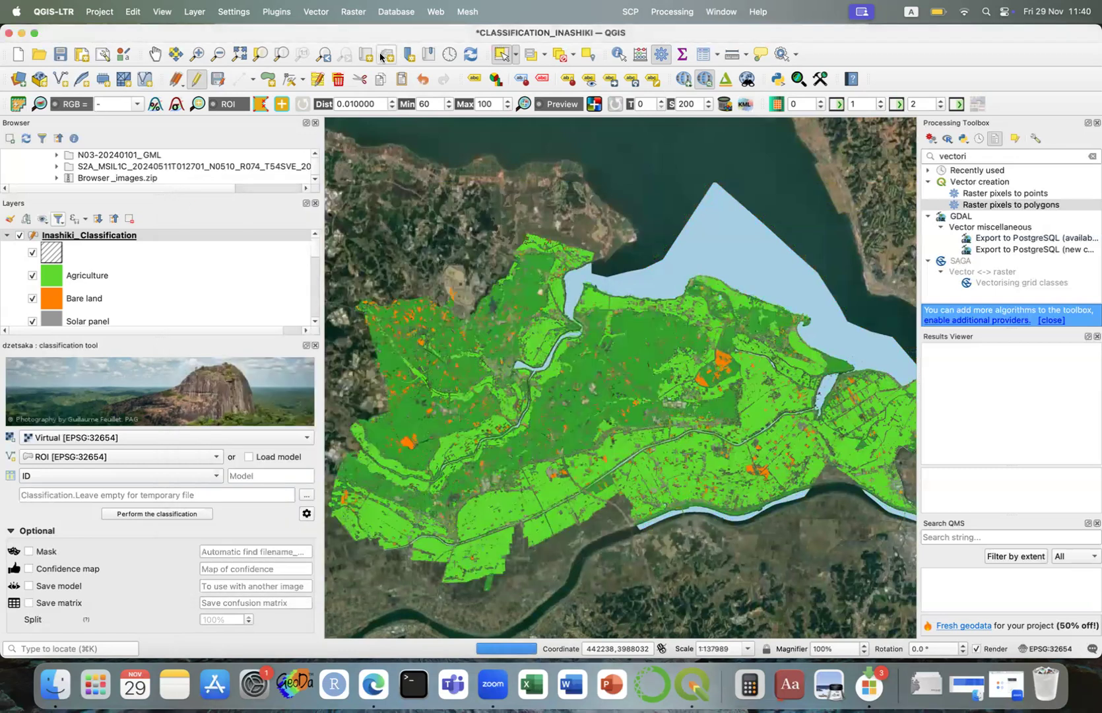
Save the project and review the class areas and percentages in the Inashiki_Classification attribute table
click(57, 55)
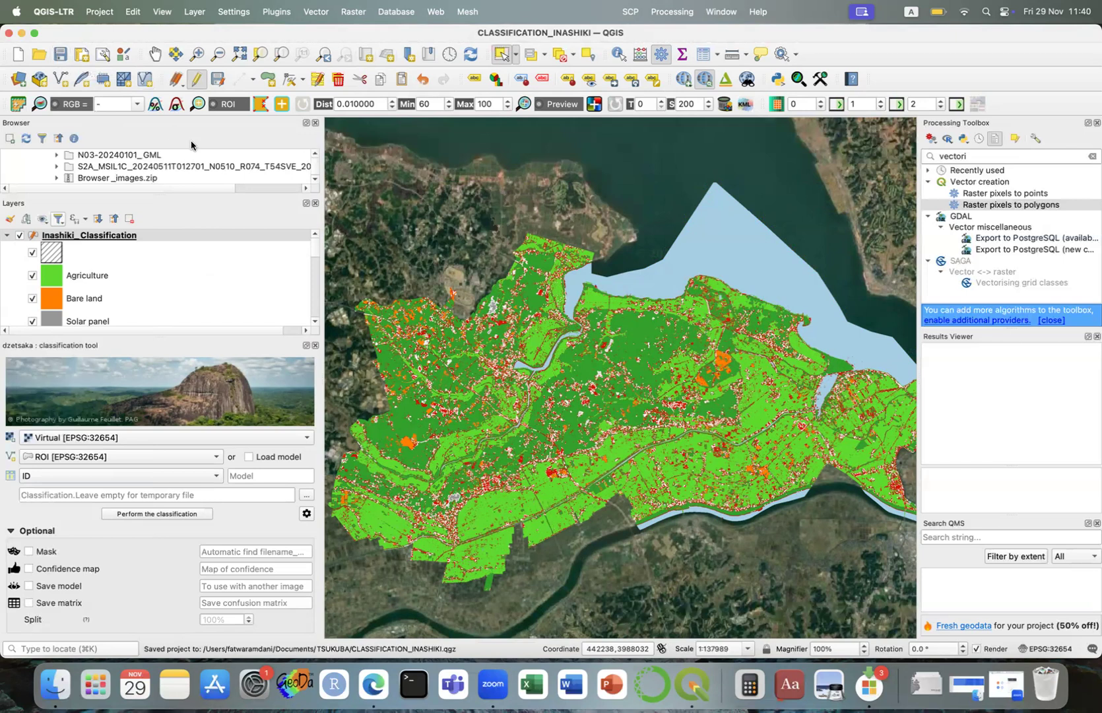
click(702, 59)
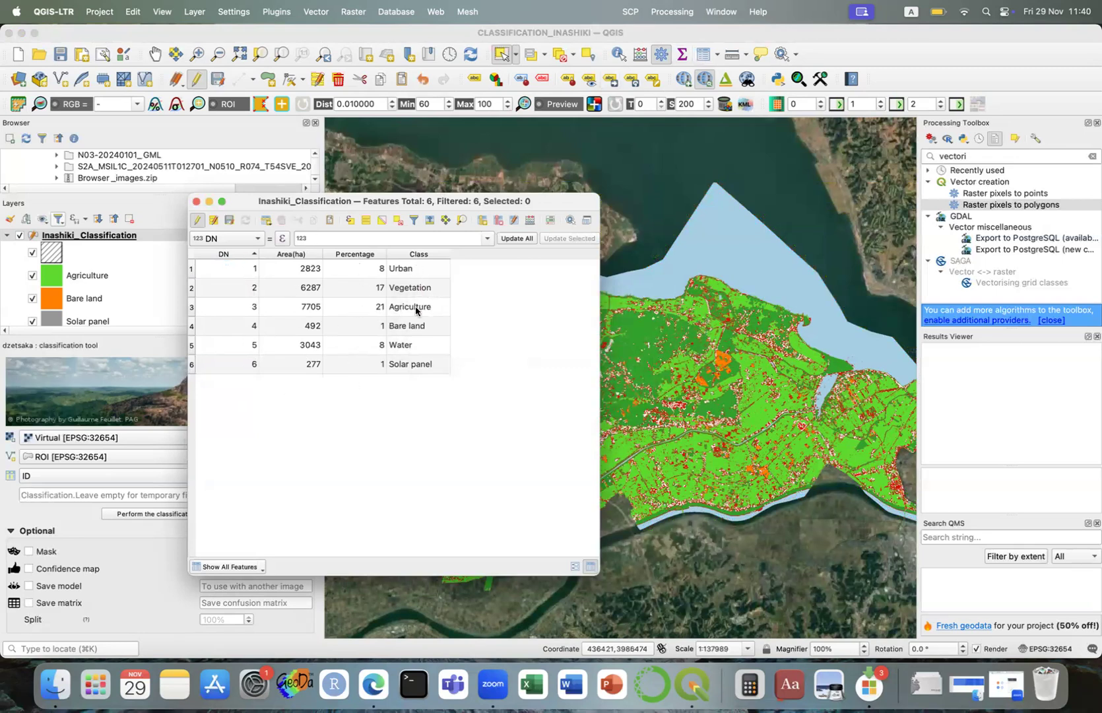
click(195, 203)
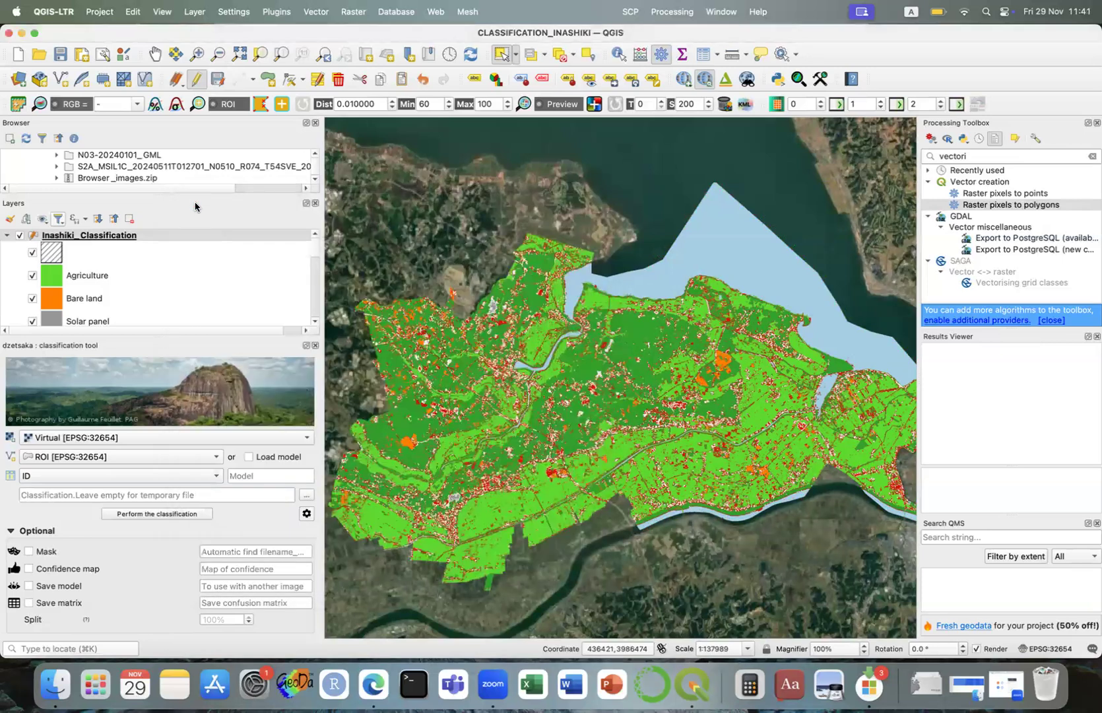